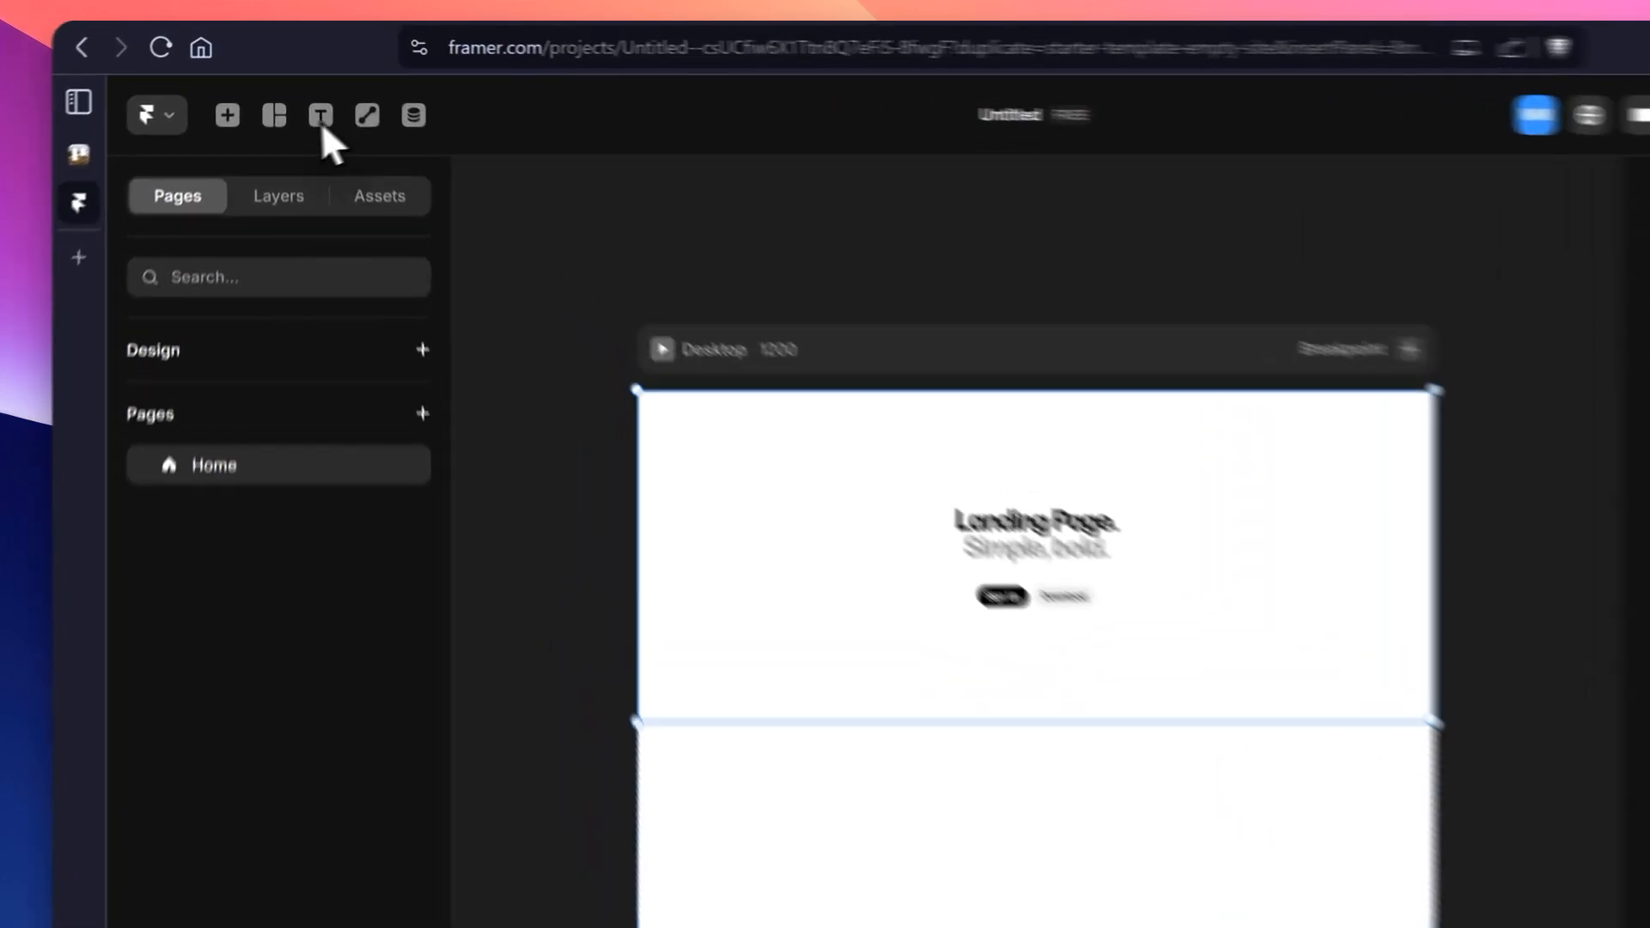
Step: Draw a frame about 1298 × 160 across the top of the Desktop page
left_click(279, 91)
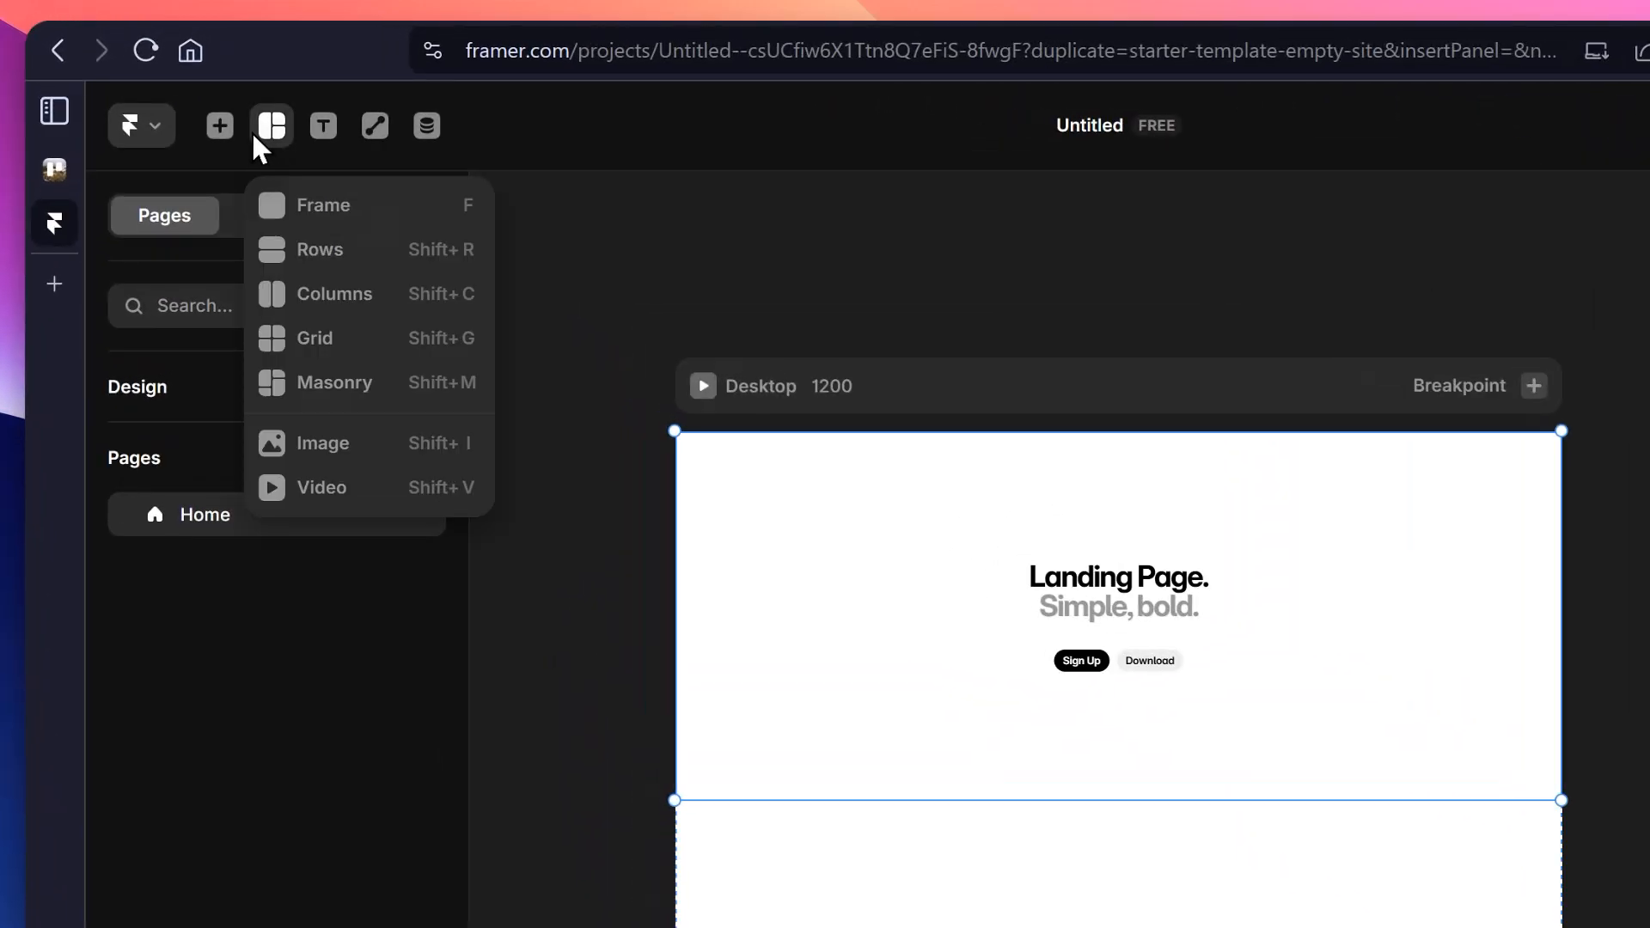
left_click(342, 210)
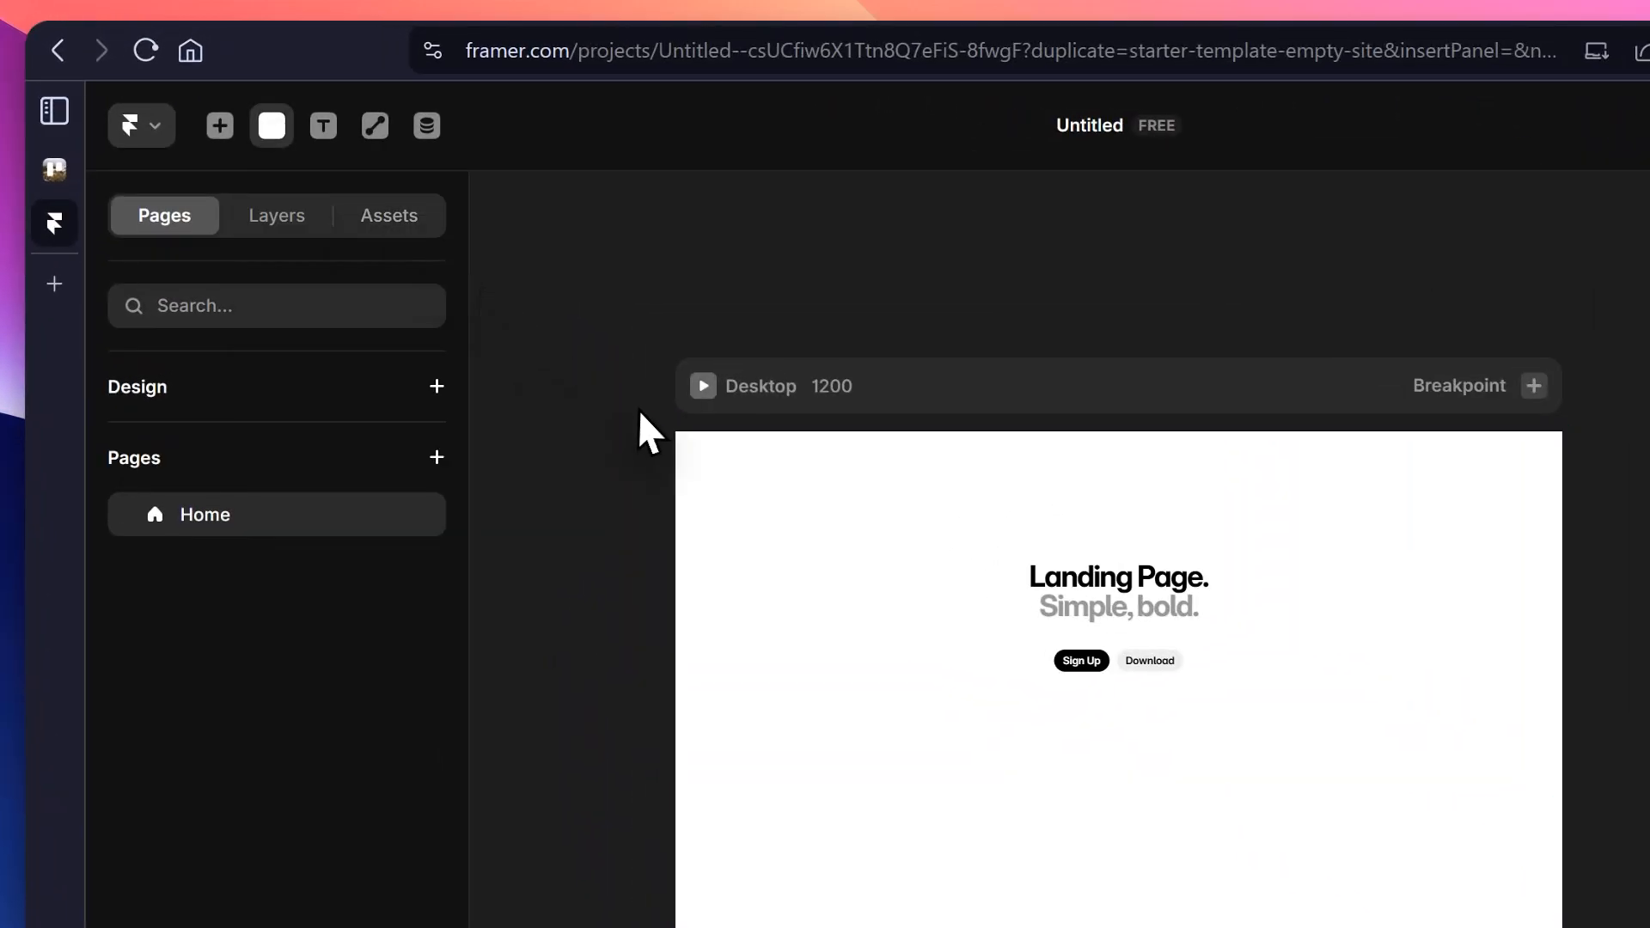
left_click_drag(622, 421, 1579, 538)
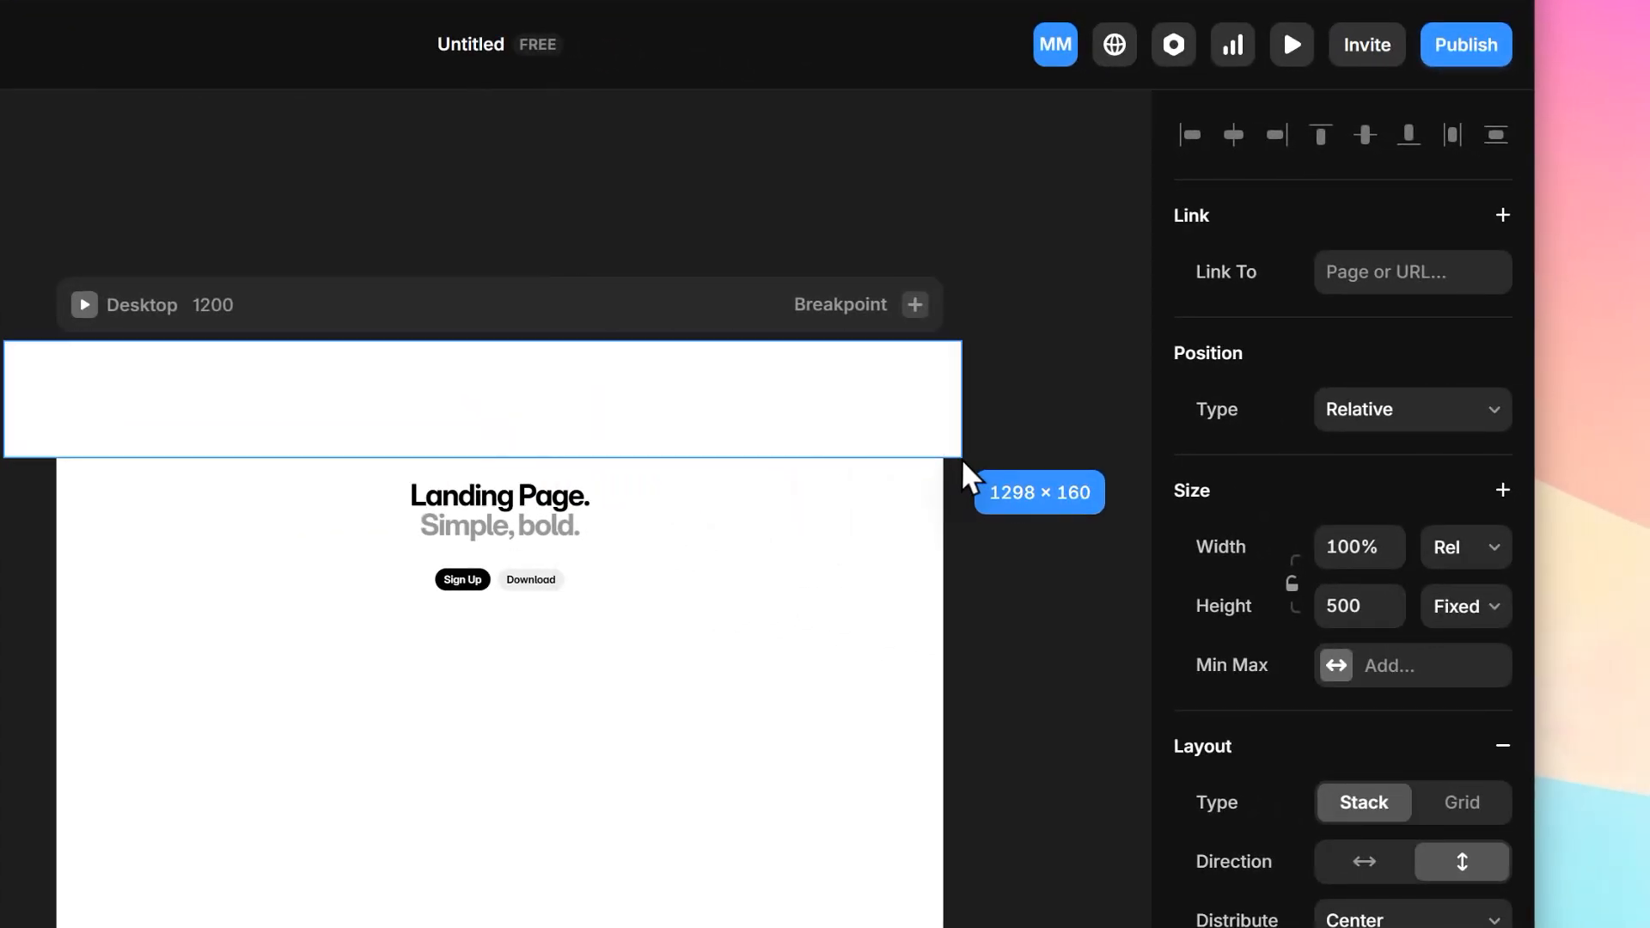
left_click_drag(962, 459, 962, 459)
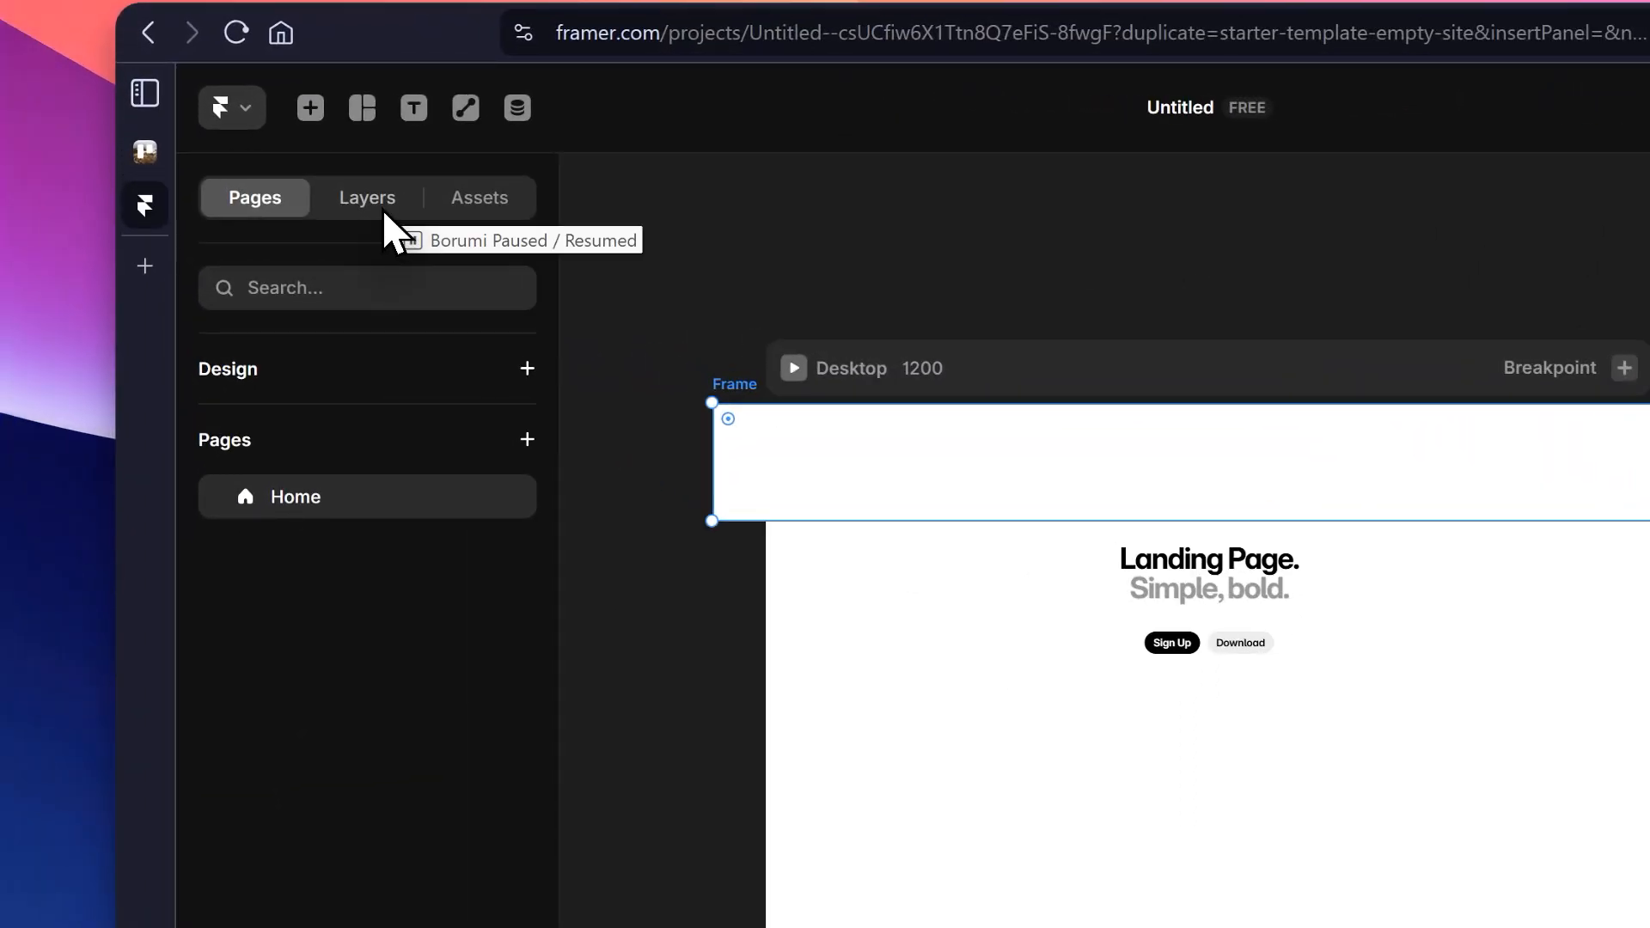
Step: Rename the new frame's layer as Navbar
left_click(290, 156)
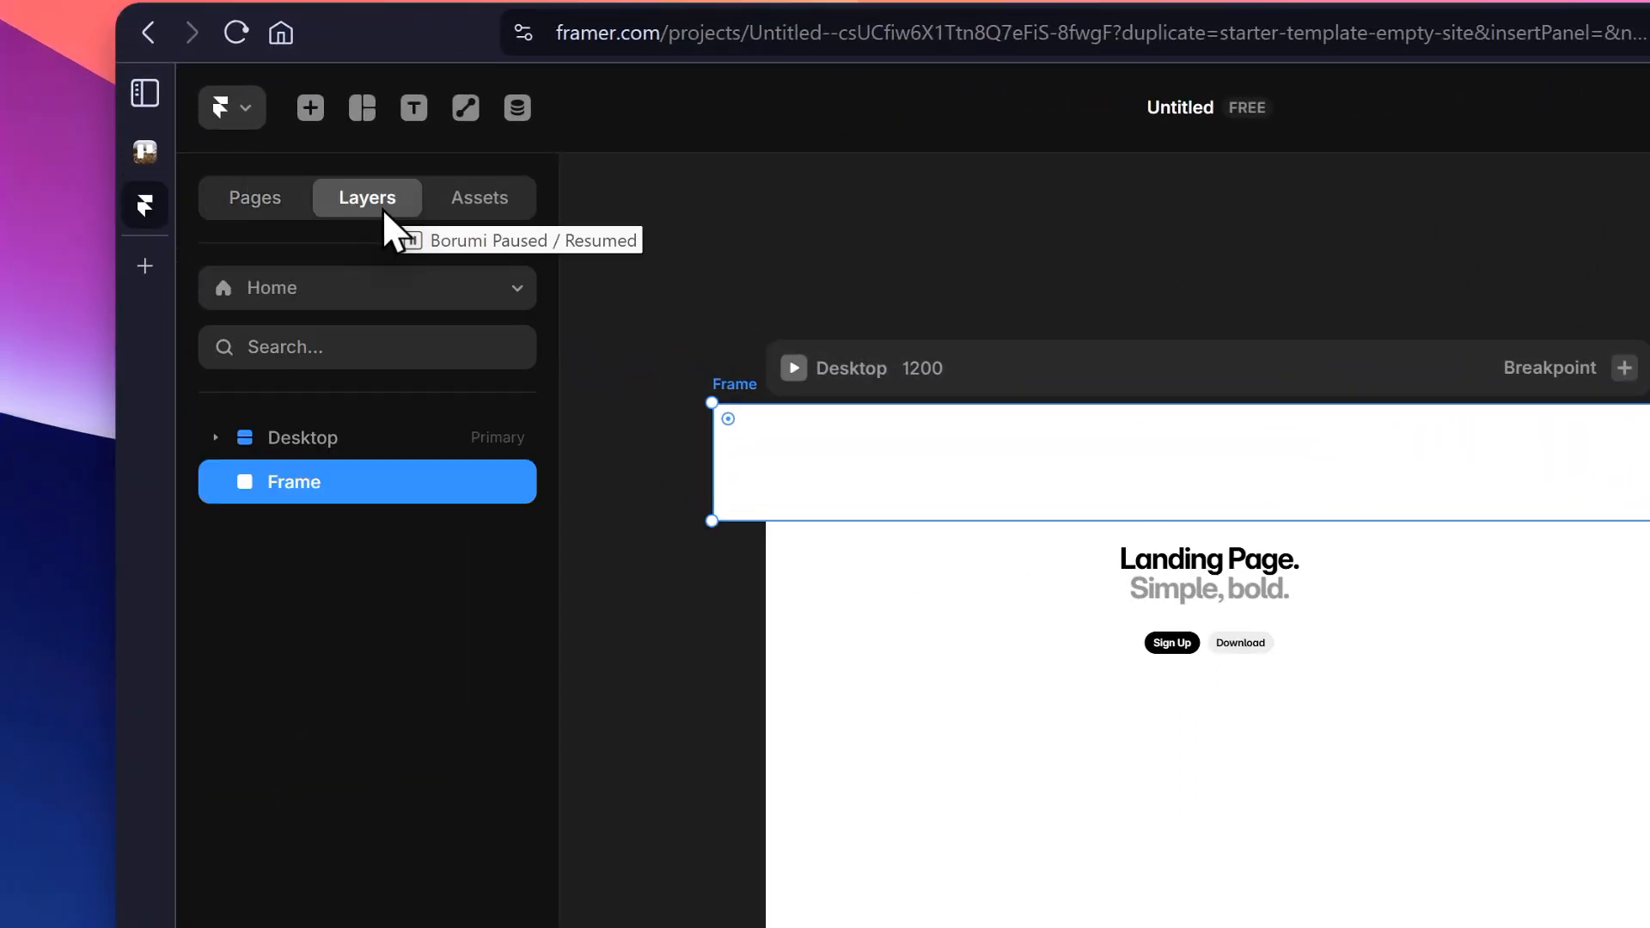
double_click(311, 478)
type("Navbar")
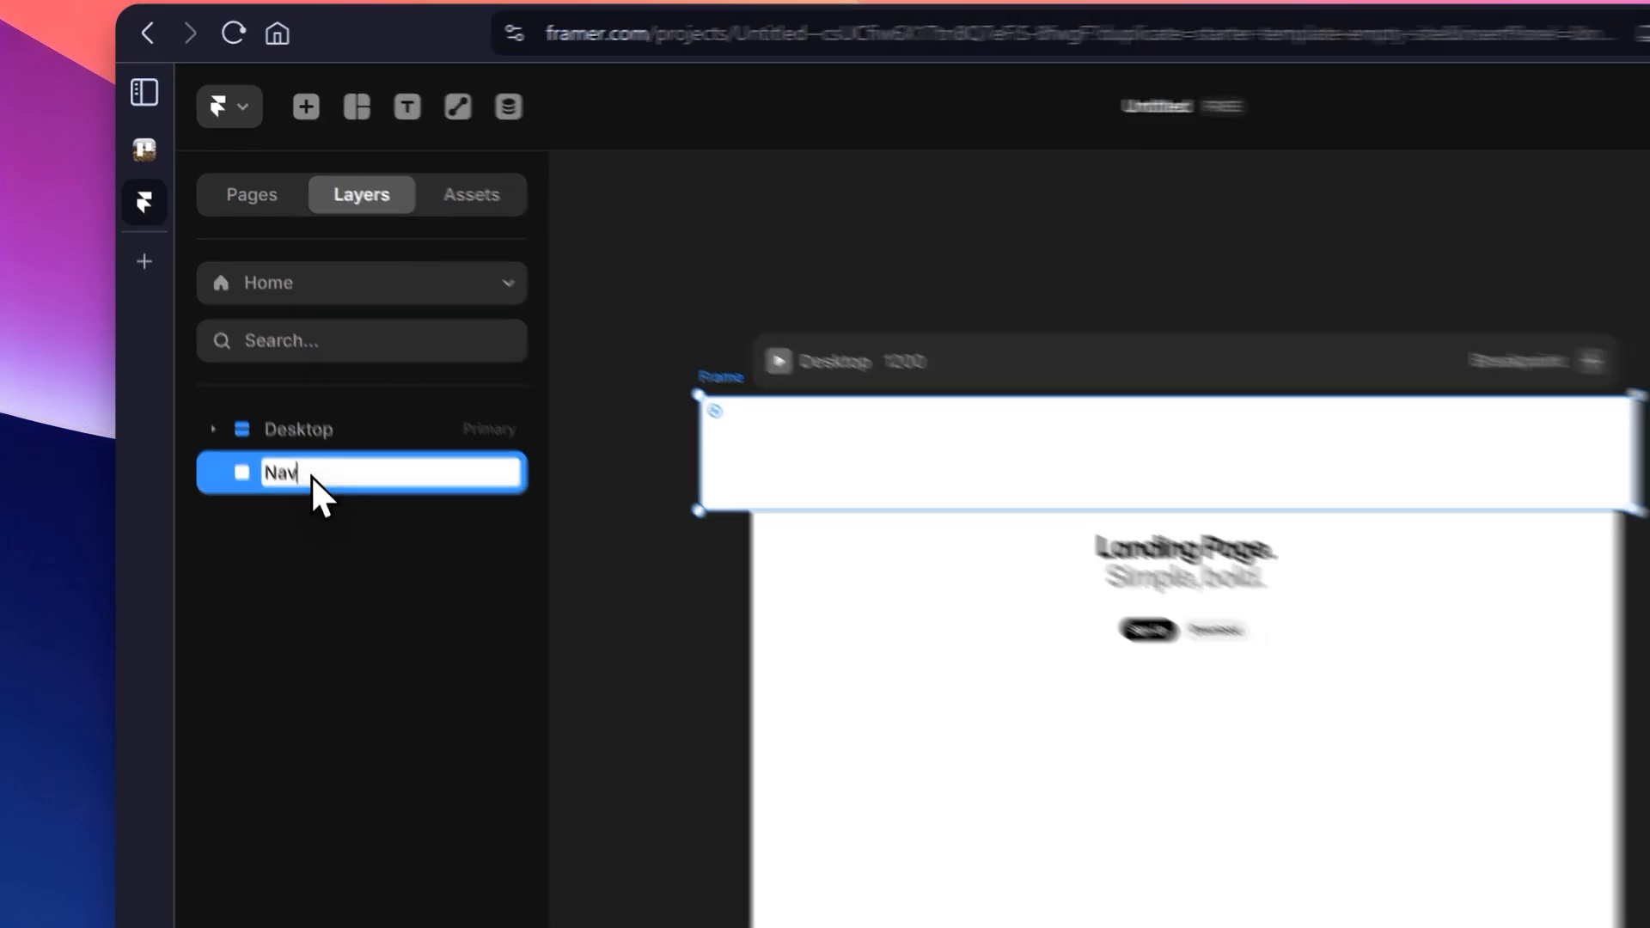
key("Return")
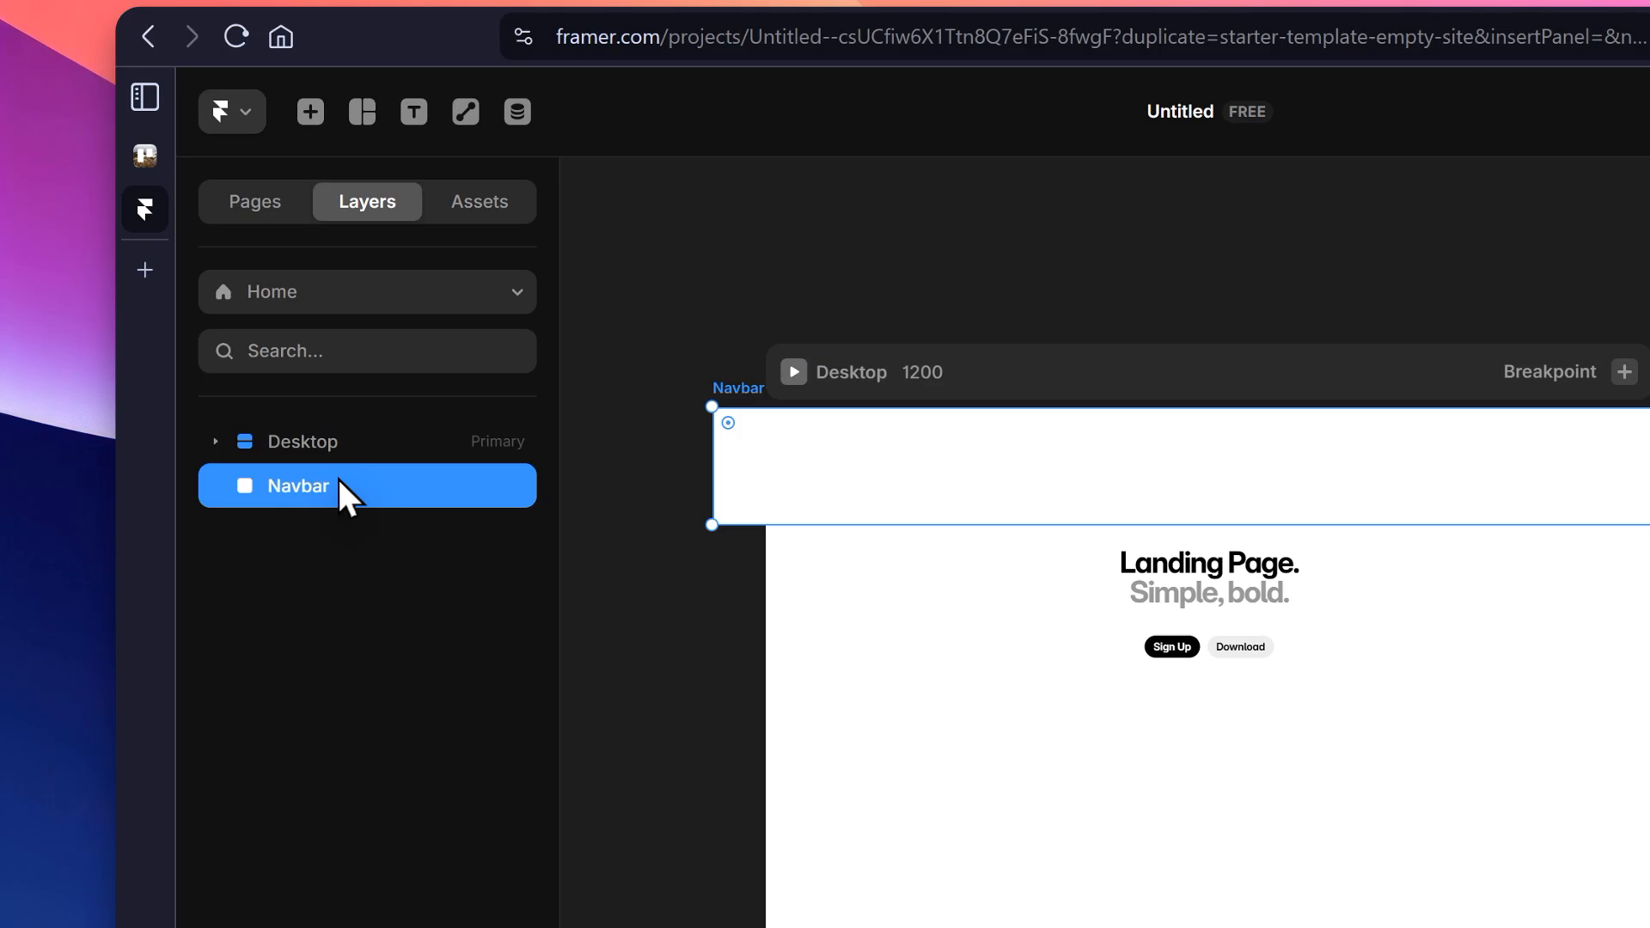
Step: Nest the Navbar layer inside Desktop and place it above the Hero layer
left_click_drag(269, 343, 281, 316)
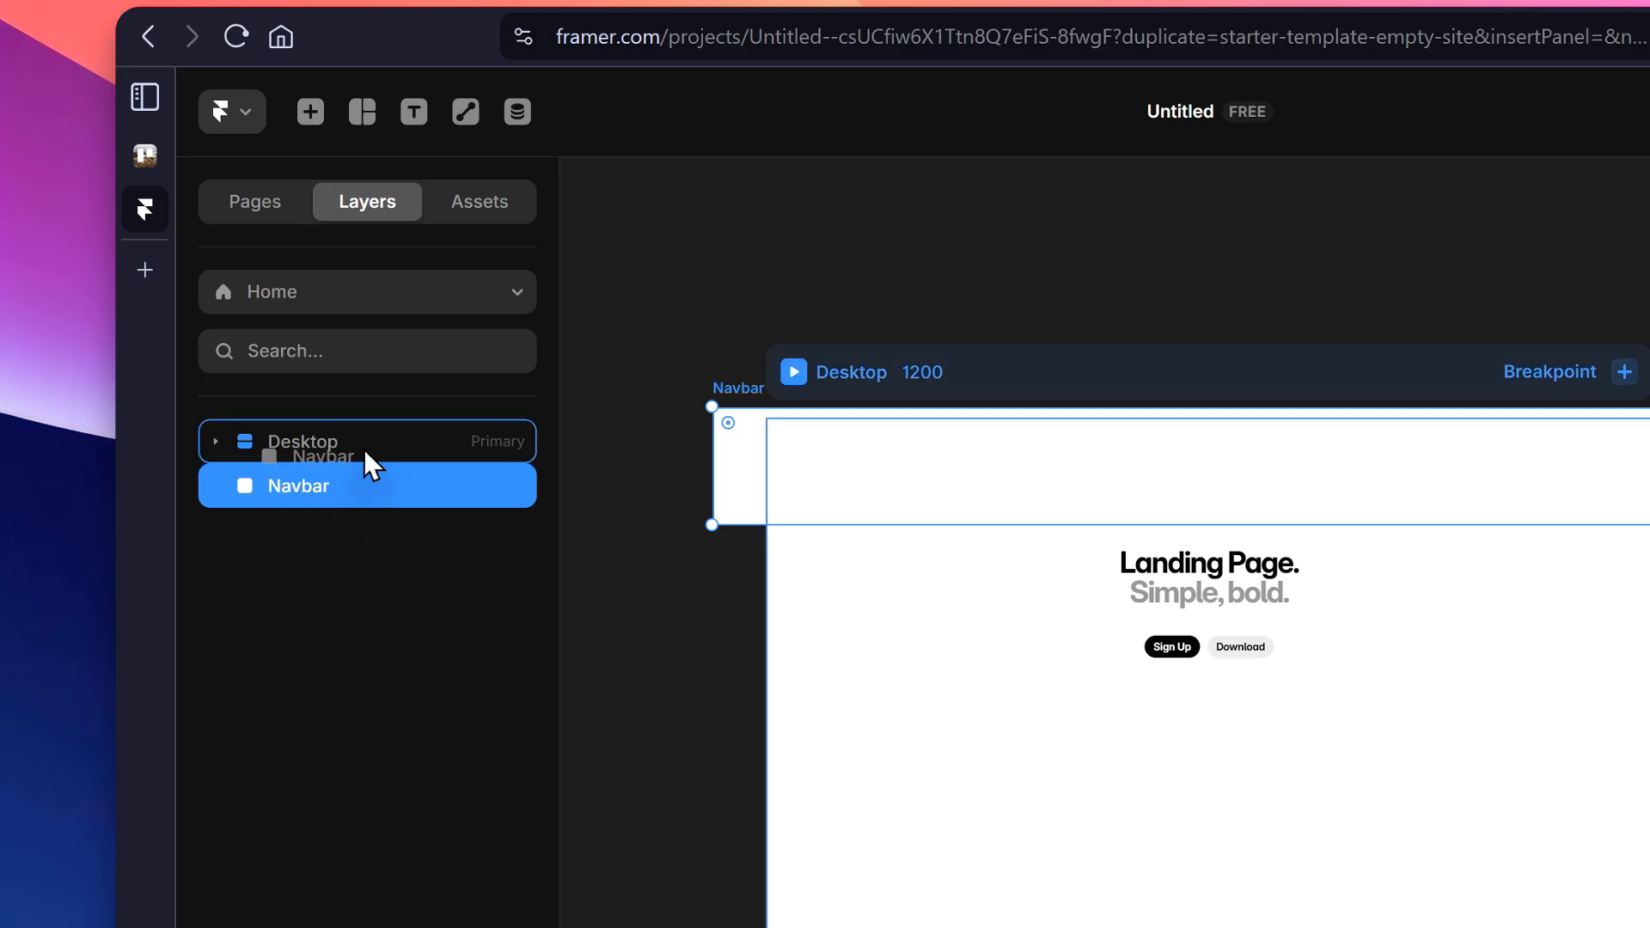
left_click_drag(365, 451, 365, 448)
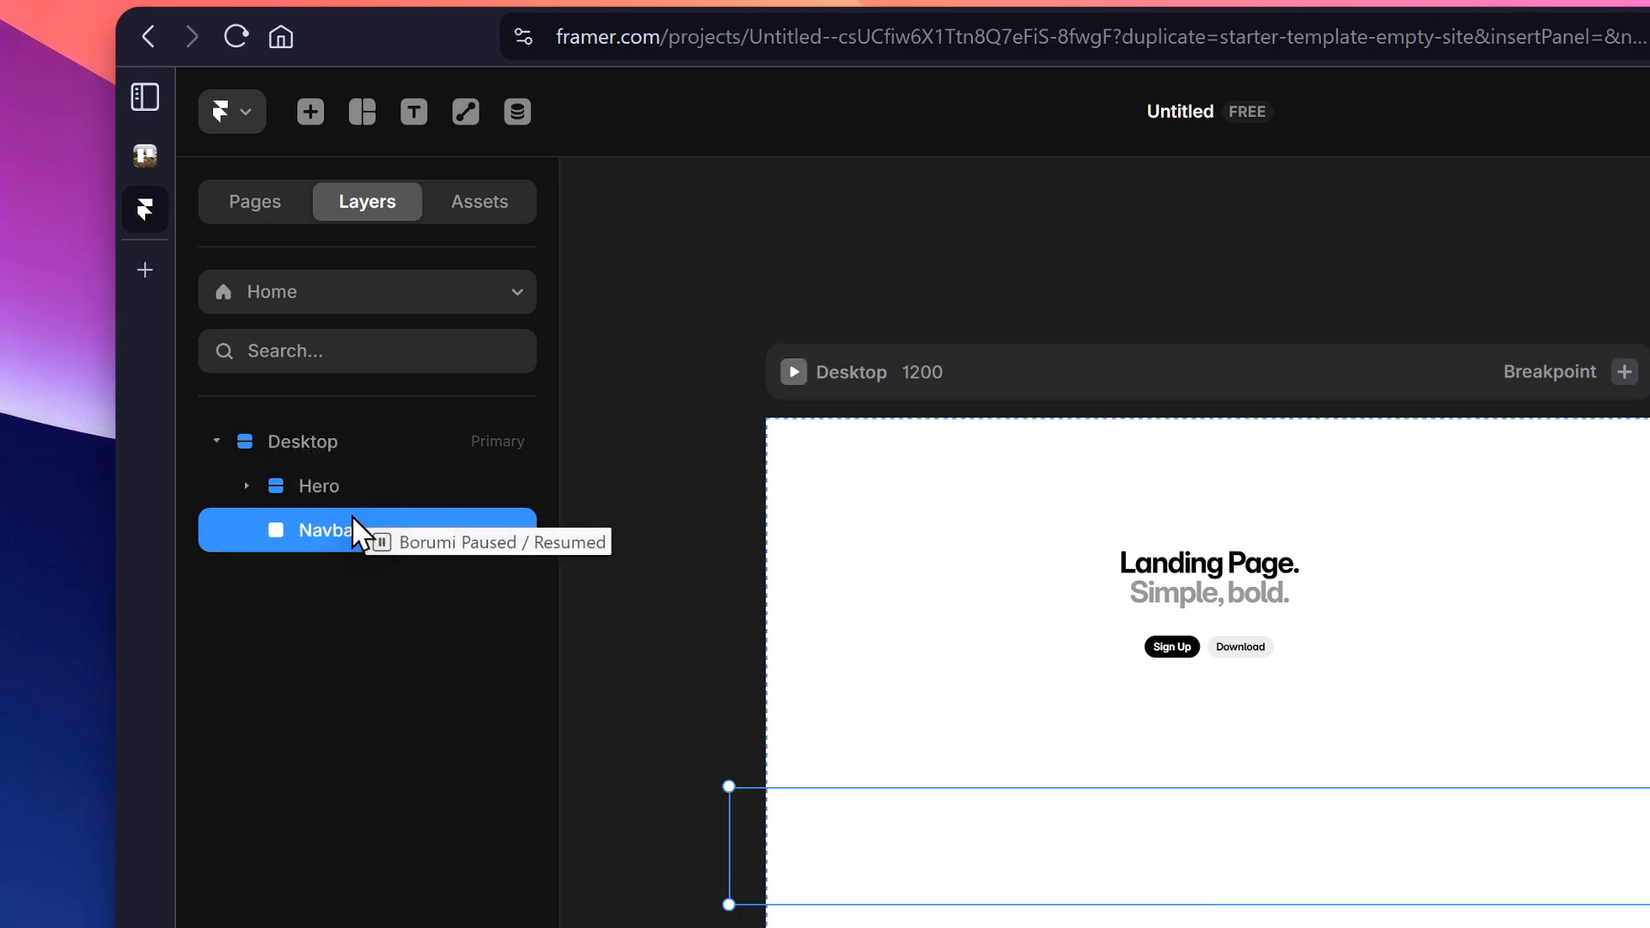
left_click_drag(352, 514, 352, 465)
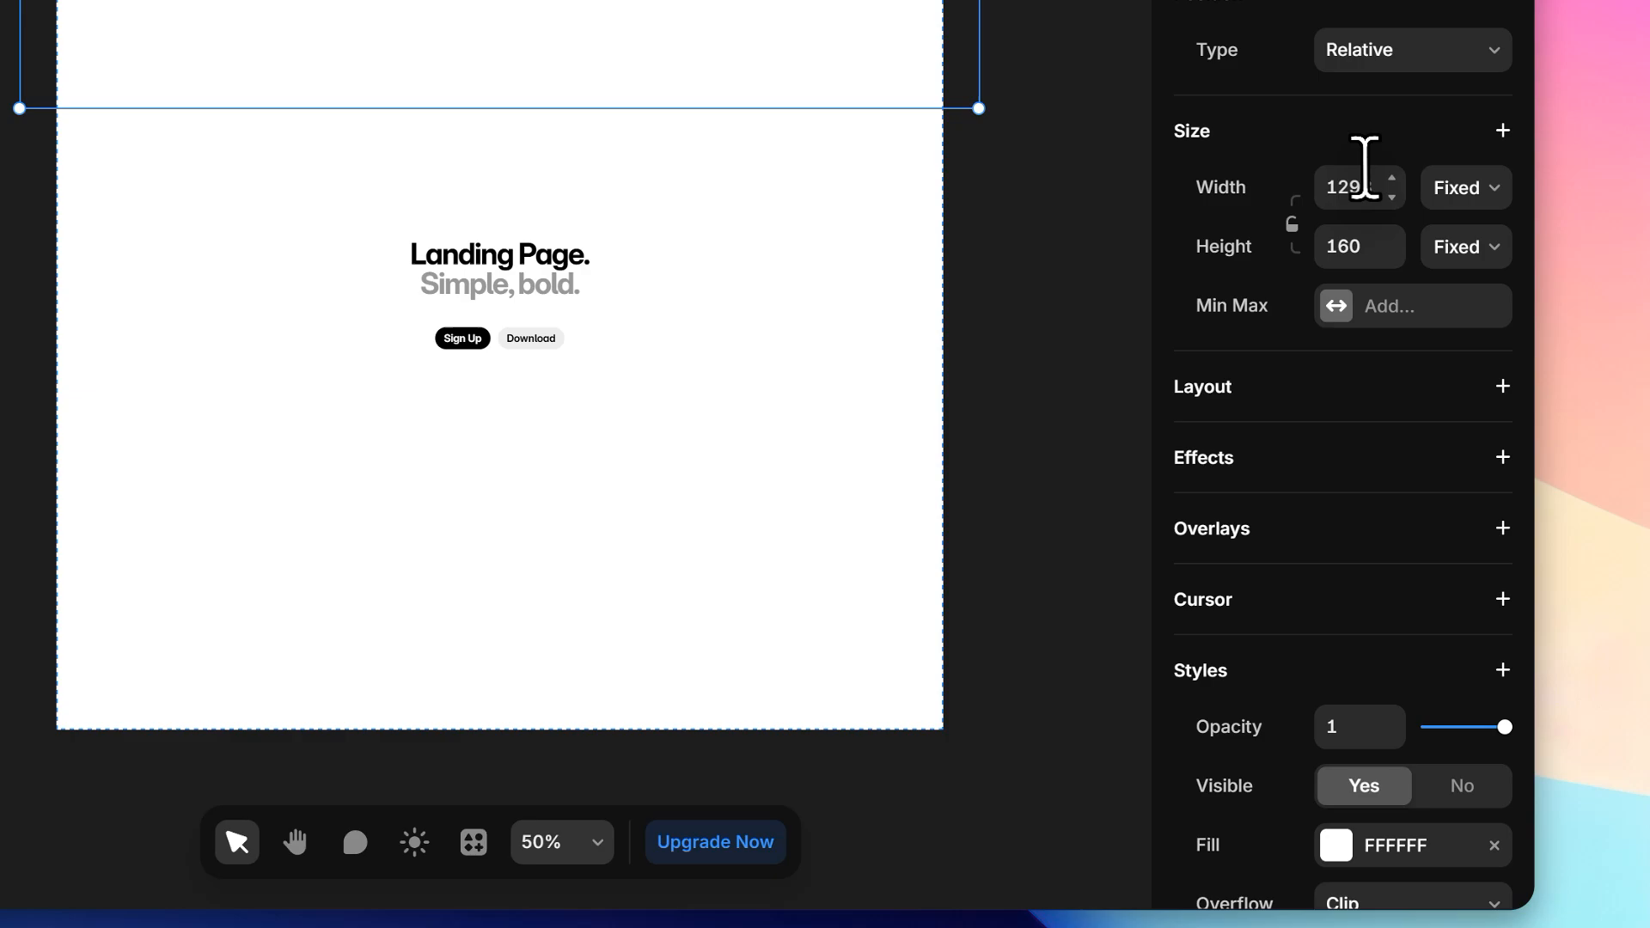
Step: Set the Navbar's width to Fill and its fixed height to 70
left_click(1379, 297)
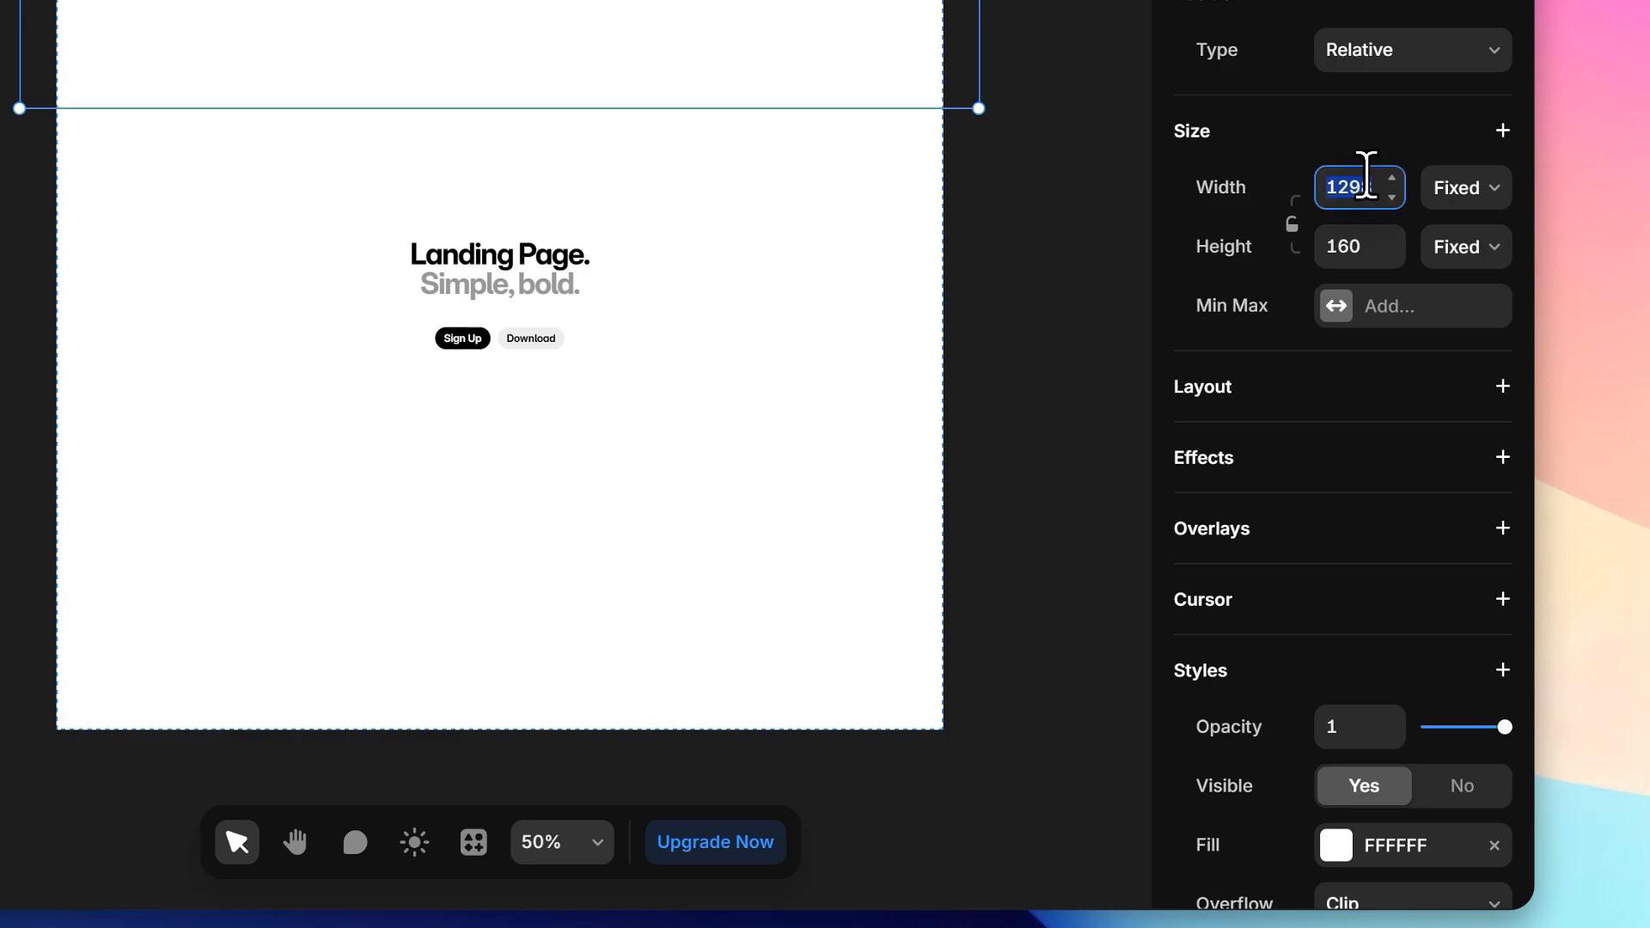
left_click(1495, 201)
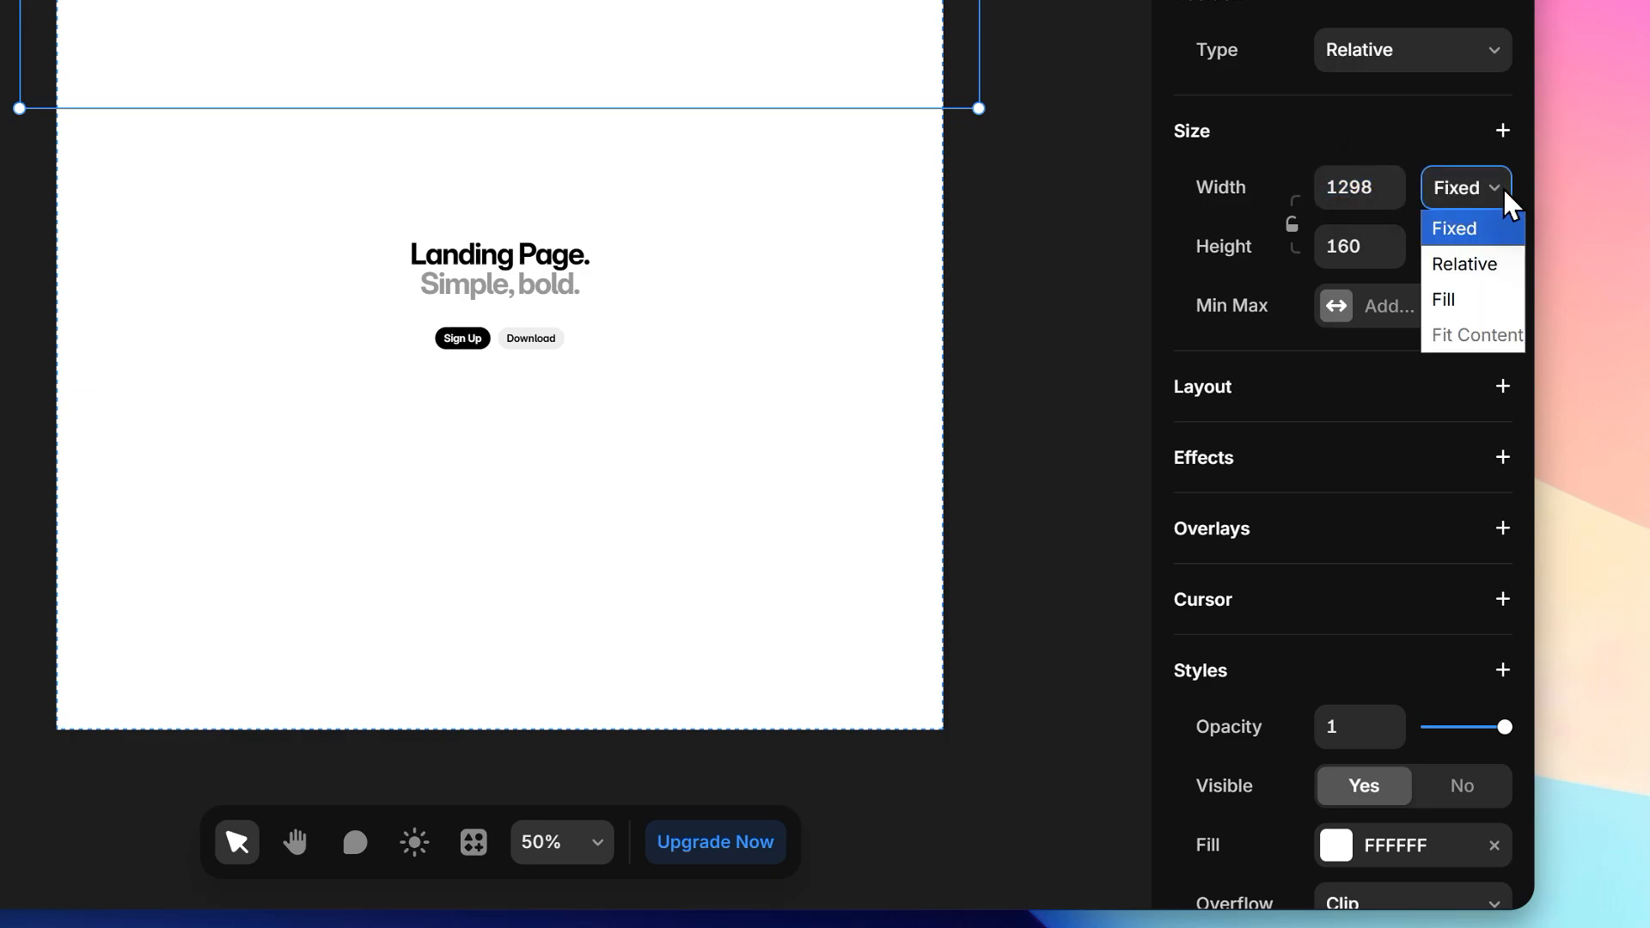
left_click(1452, 300)
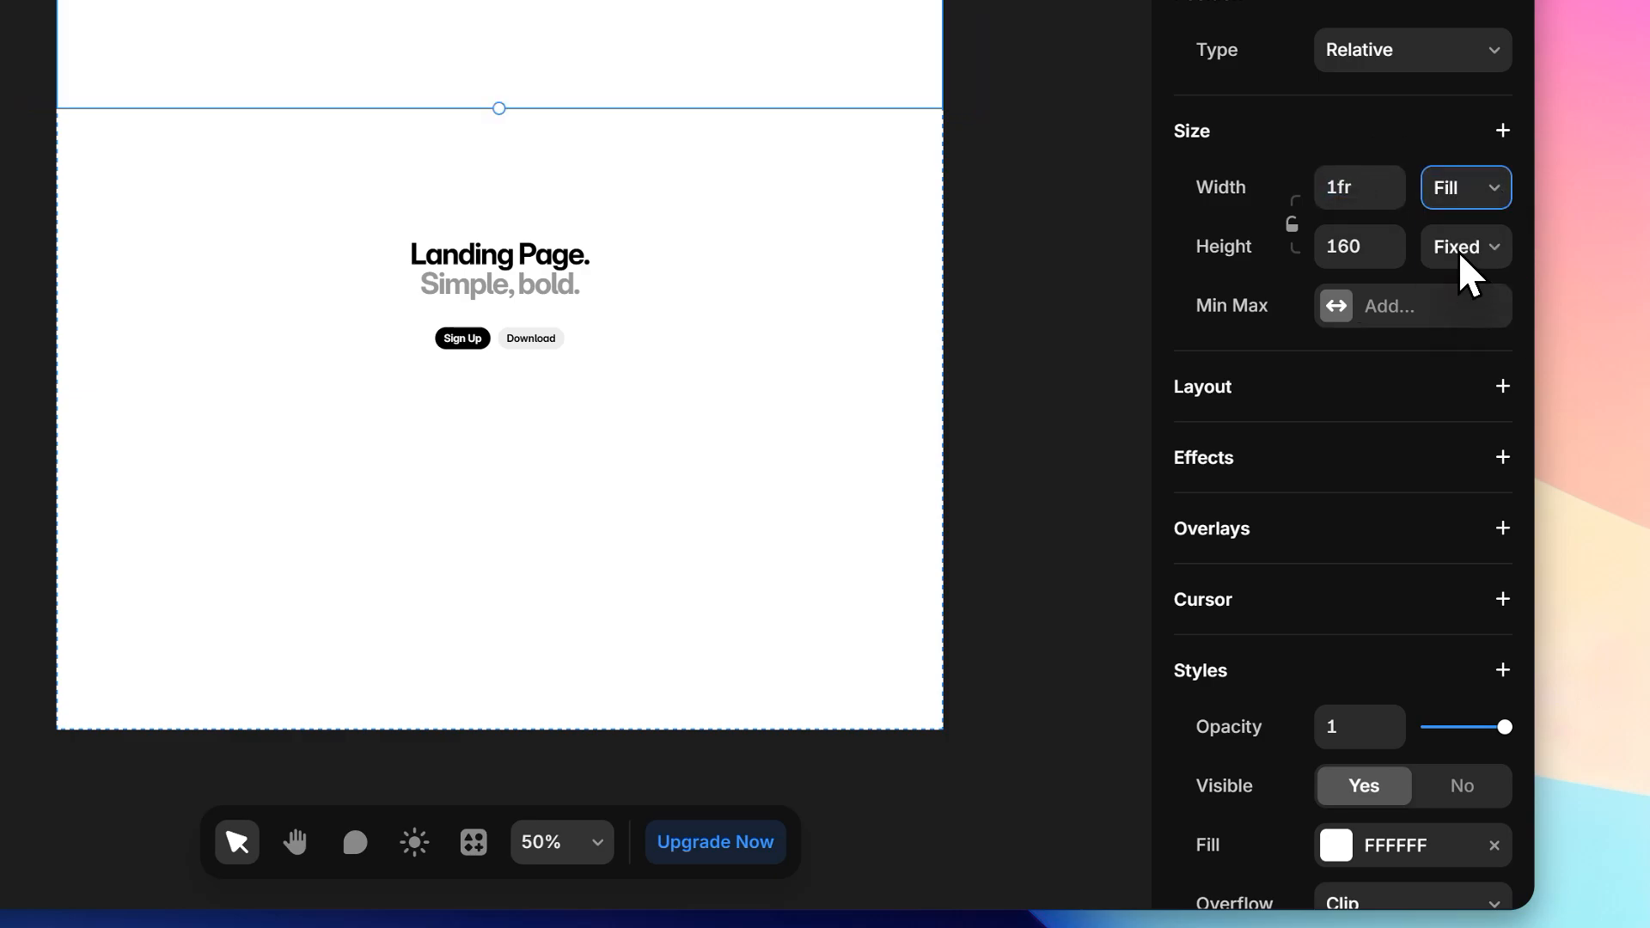
left_click(1392, 256)
left_click(1392, 256)
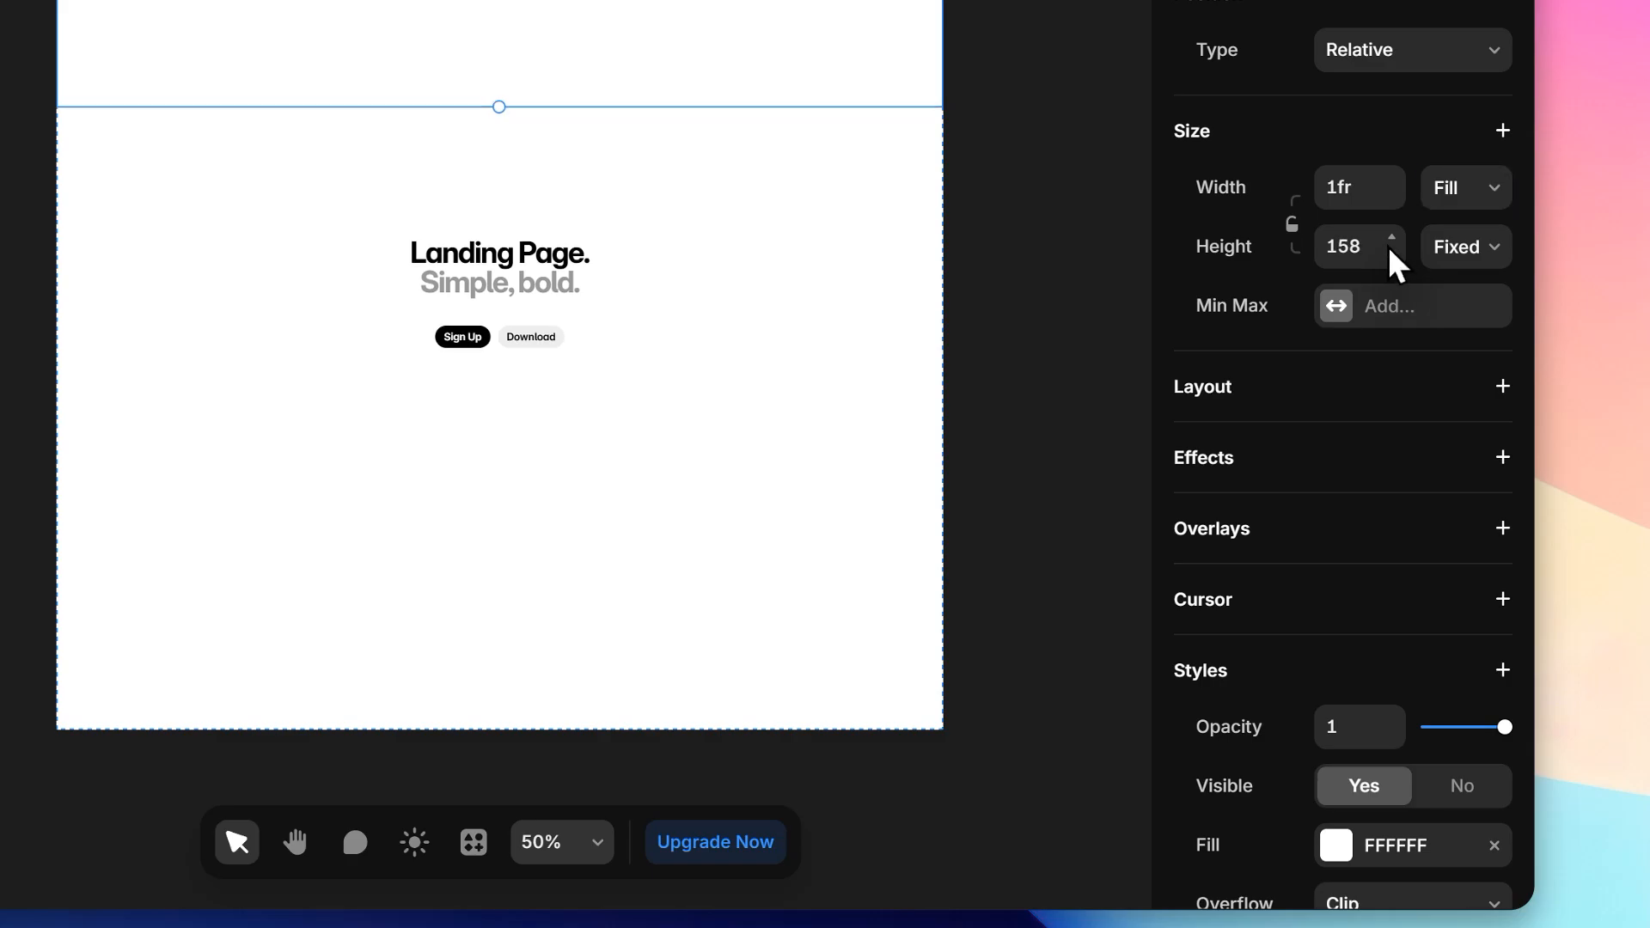
left_click(1349, 247)
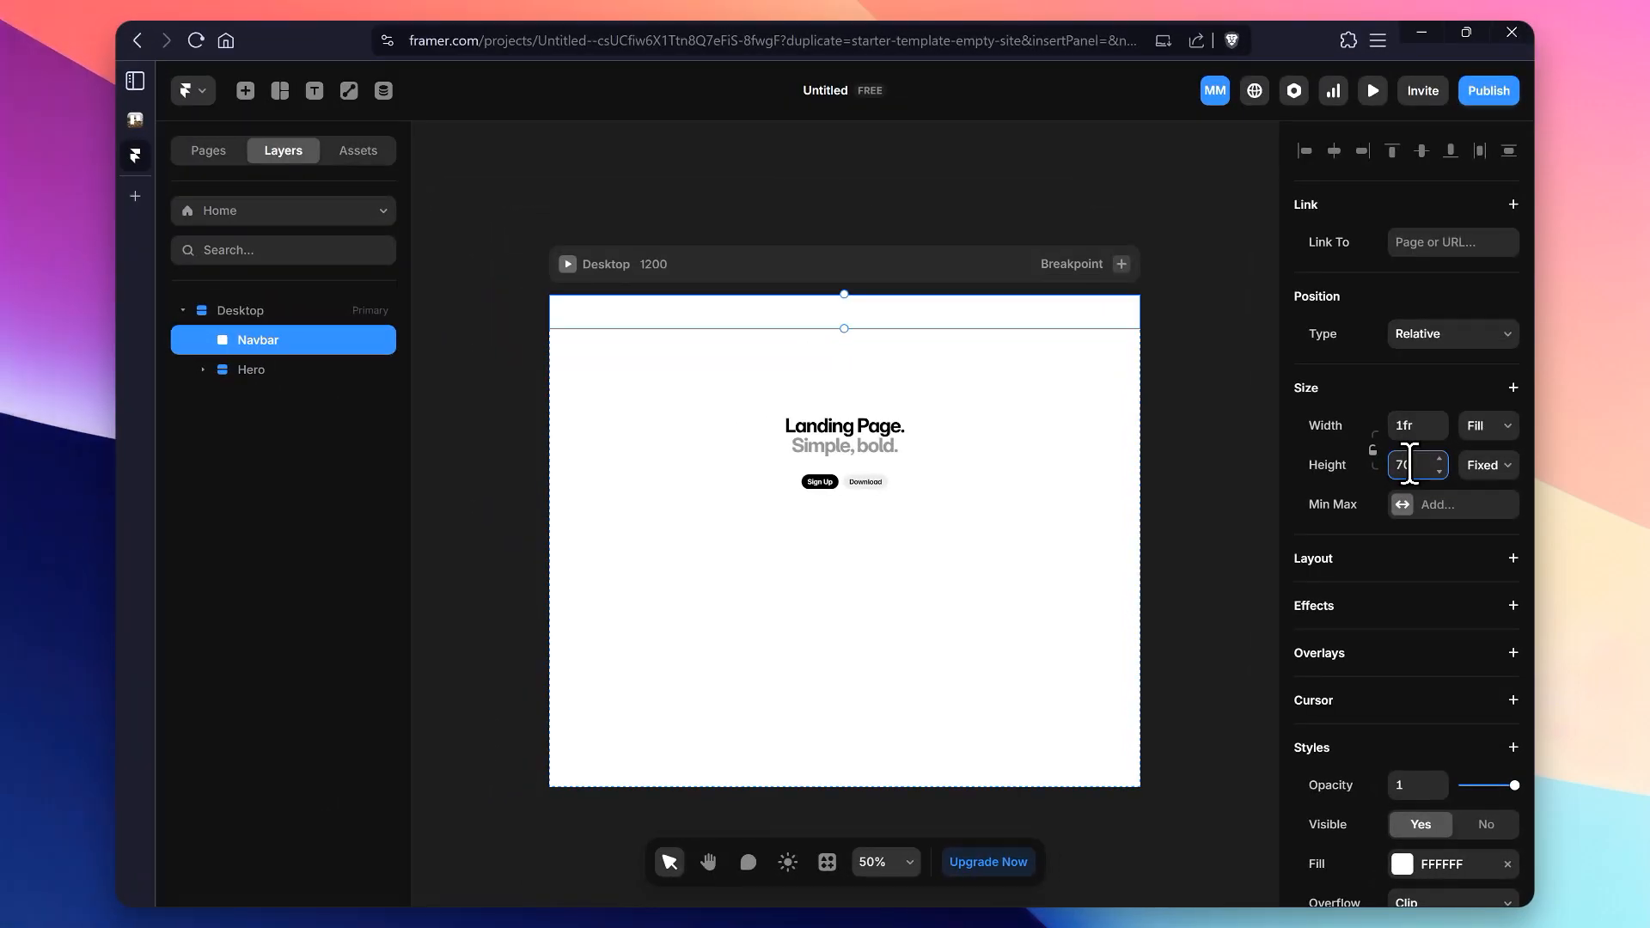
left_click(1394, 548)
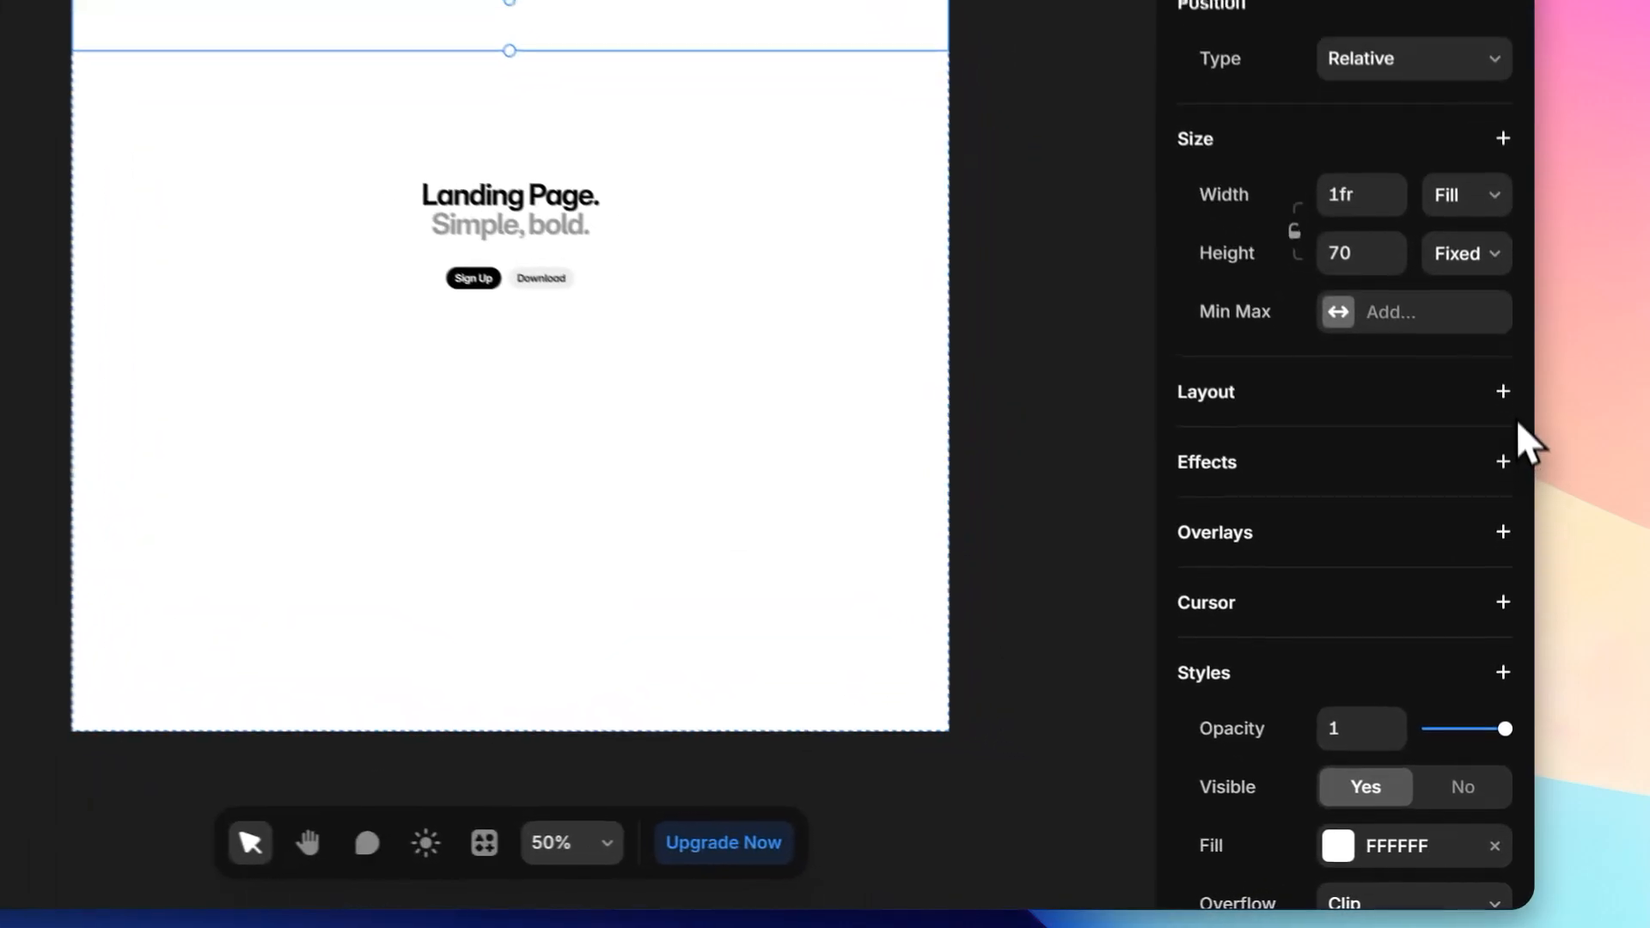
Step: Add a horizontal stack layout to the Navbar with Space Between distribution and 24 padding
left_click(1513, 558)
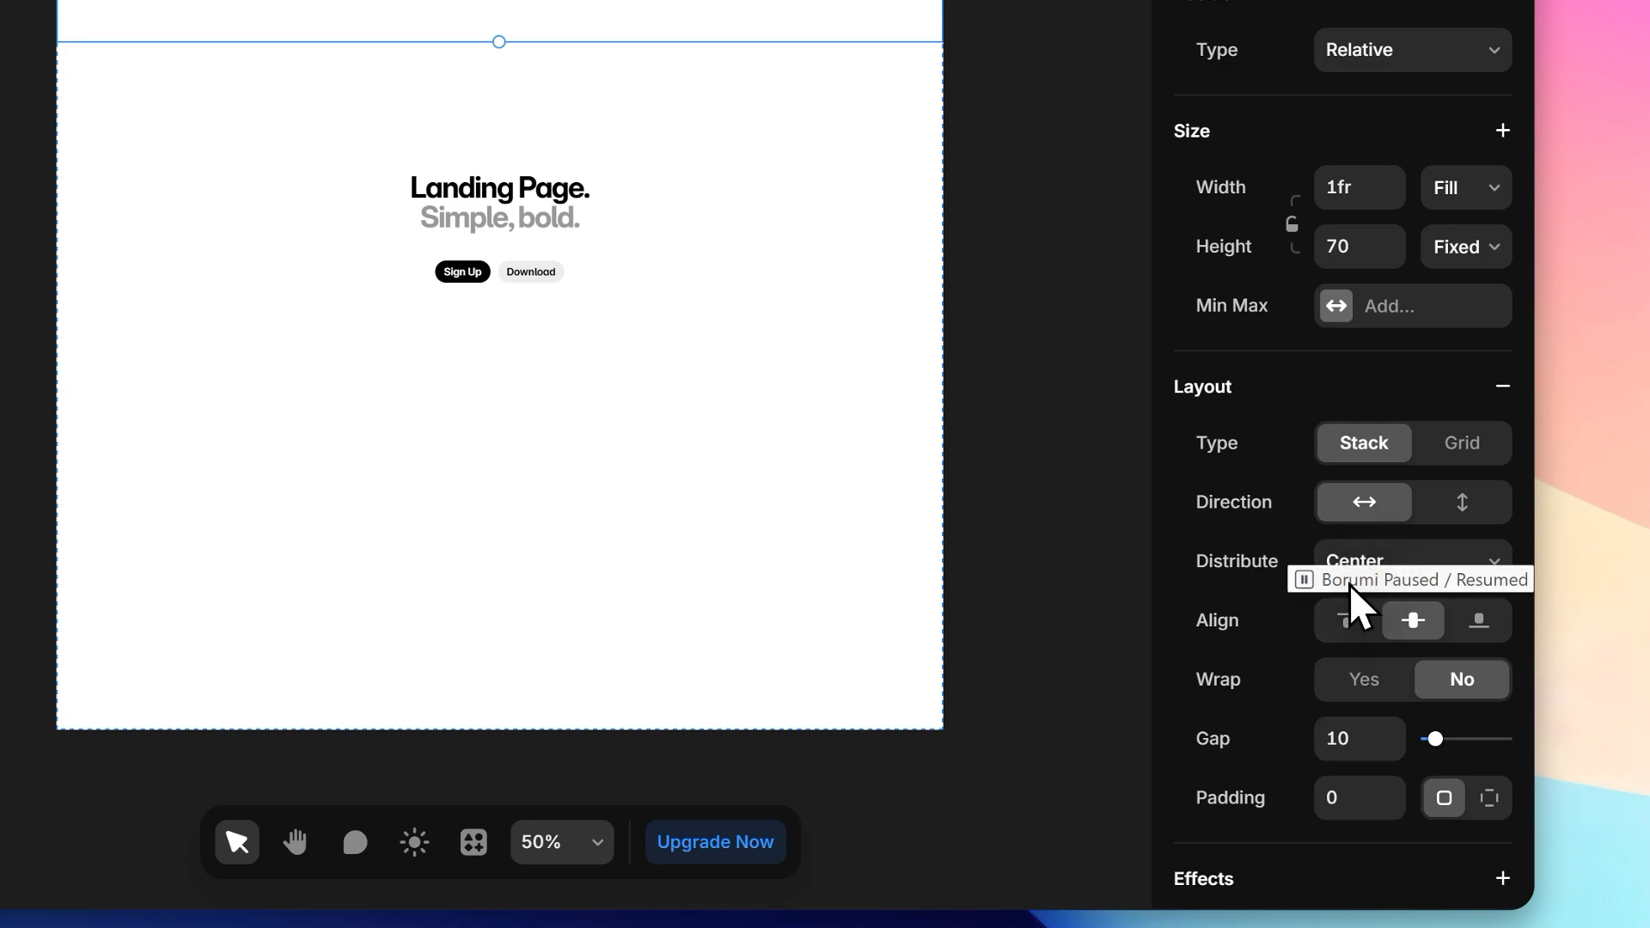
left_click(1371, 572)
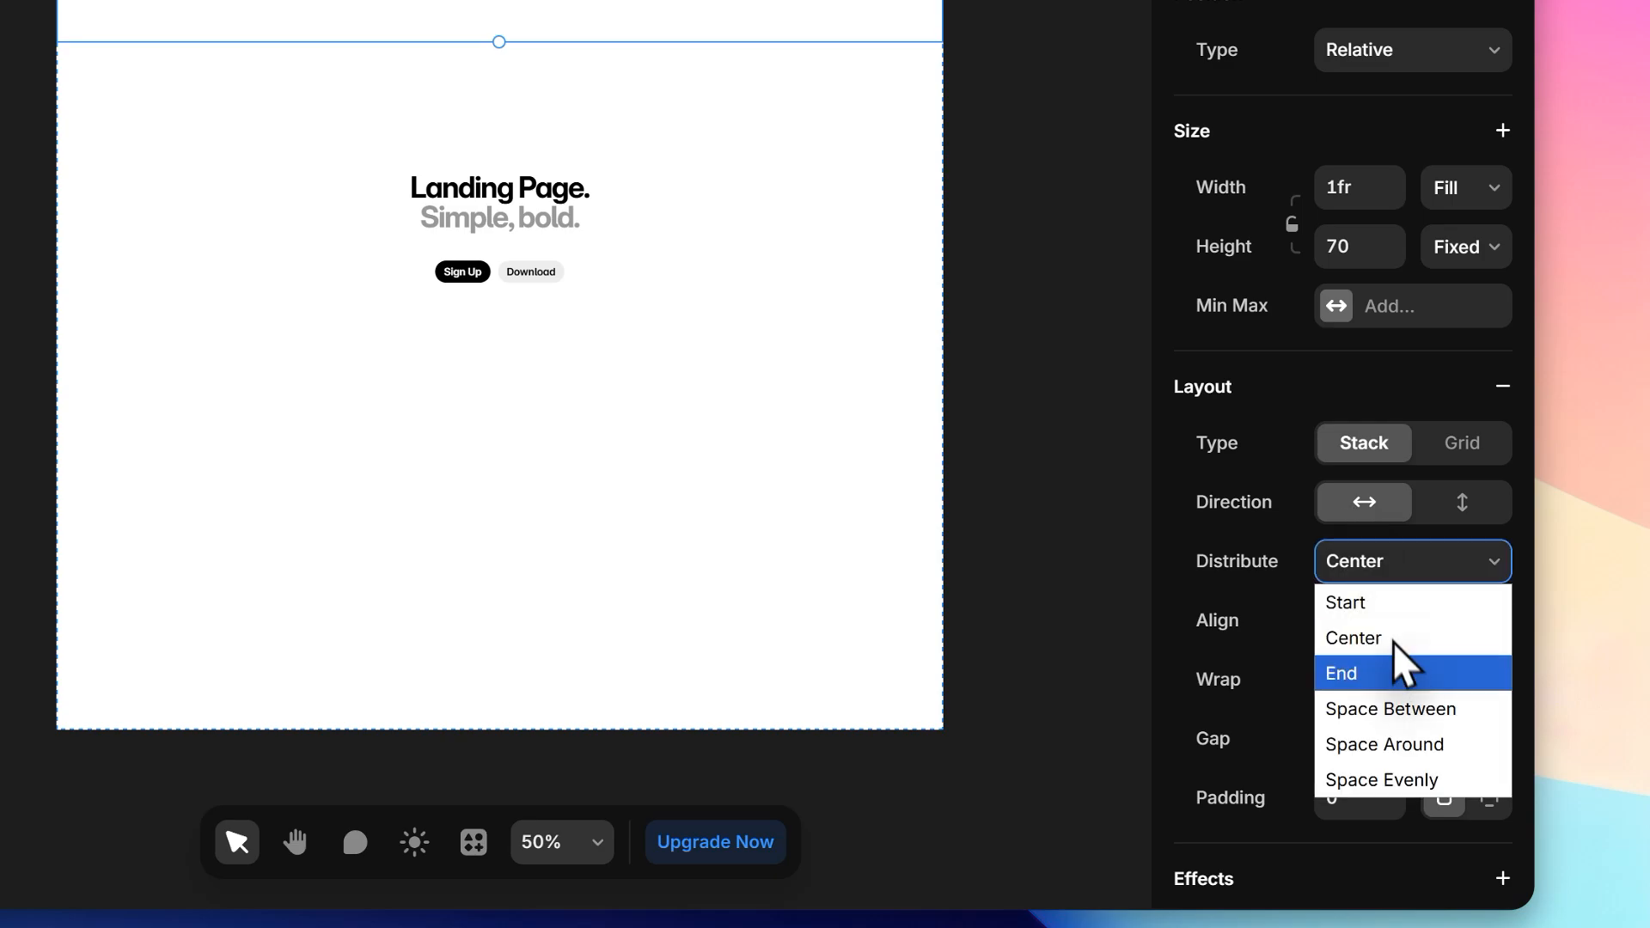
left_click(1379, 708)
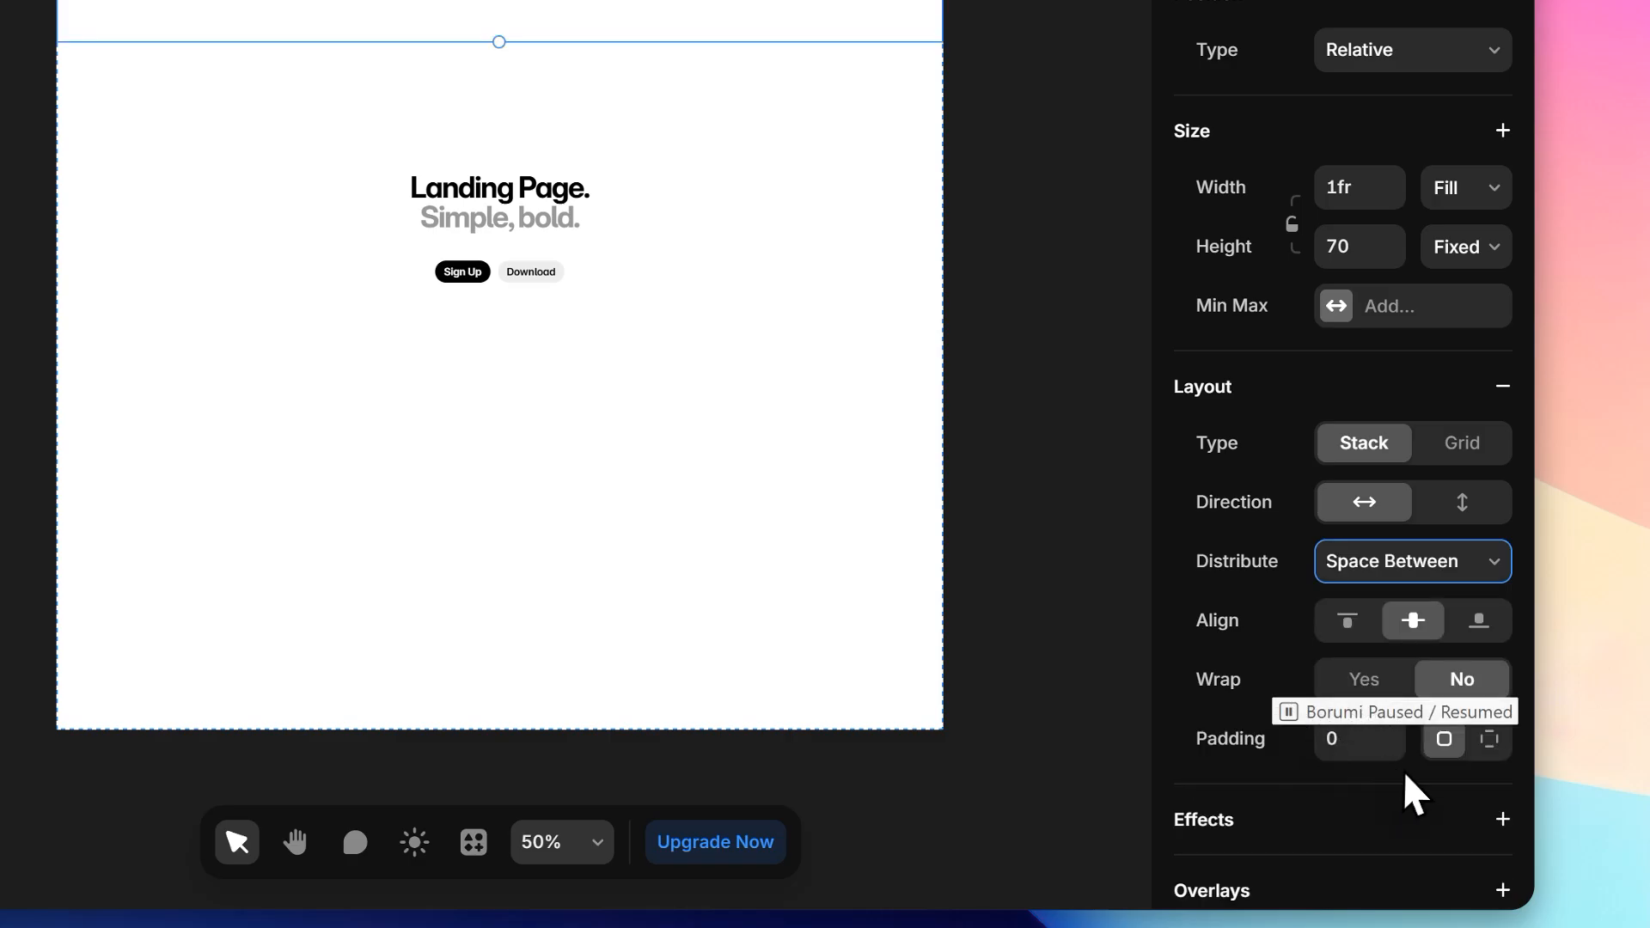
left_click(1366, 739)
type("24")
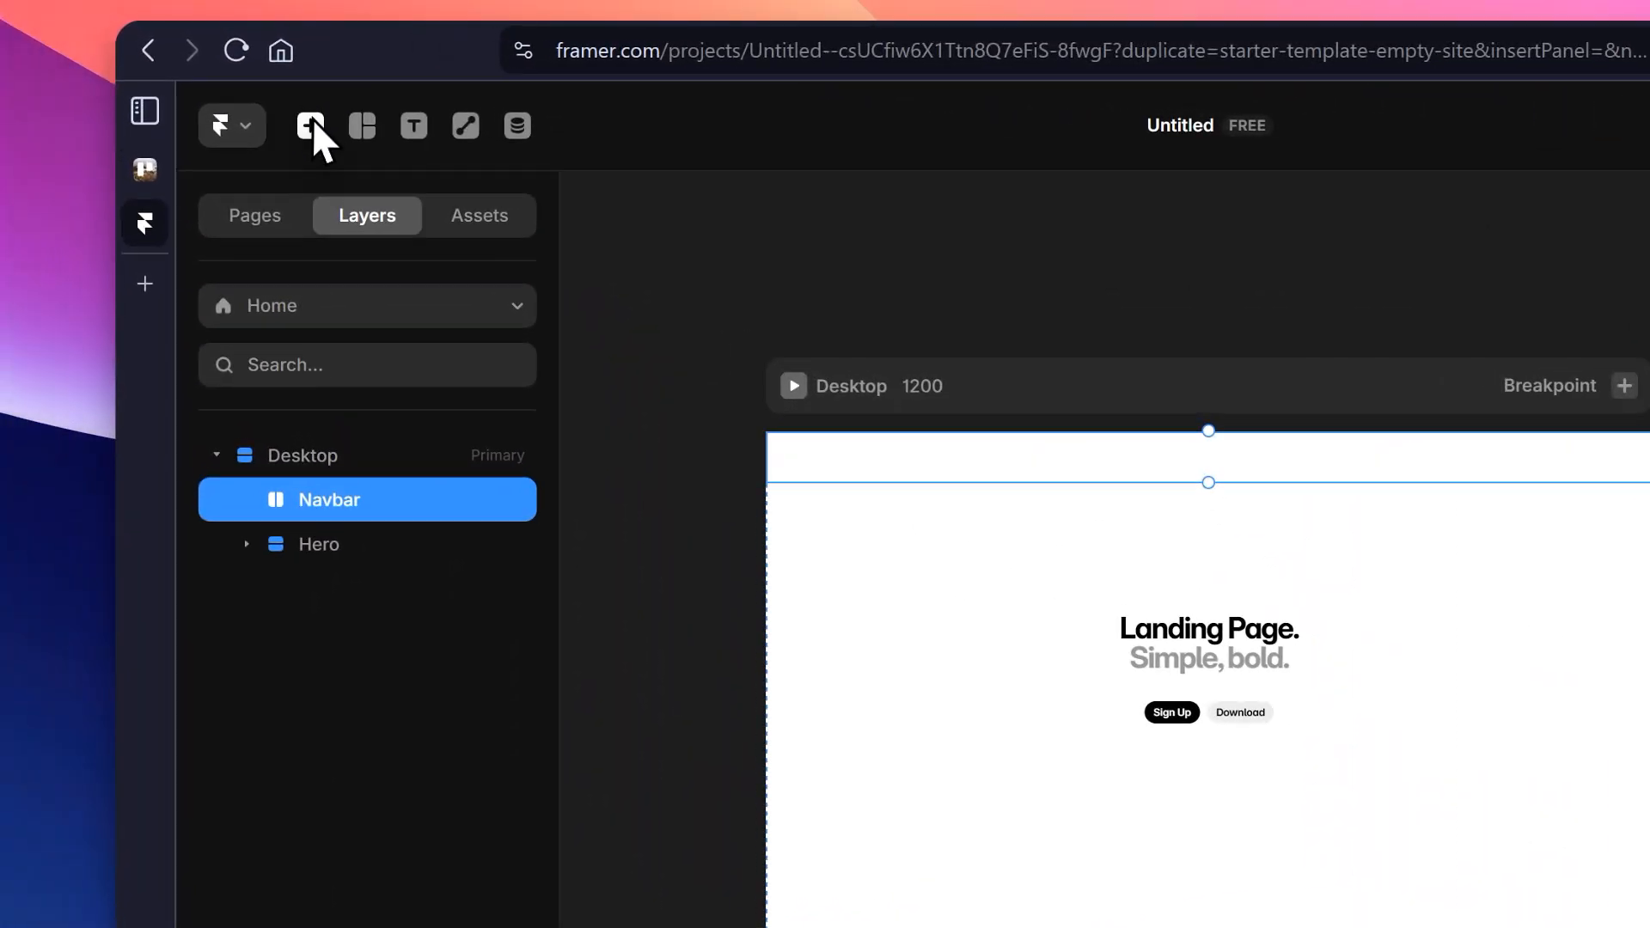
Step: Find the Image element by searching for "image" and insert it into the Navbar
left_click(252, 94)
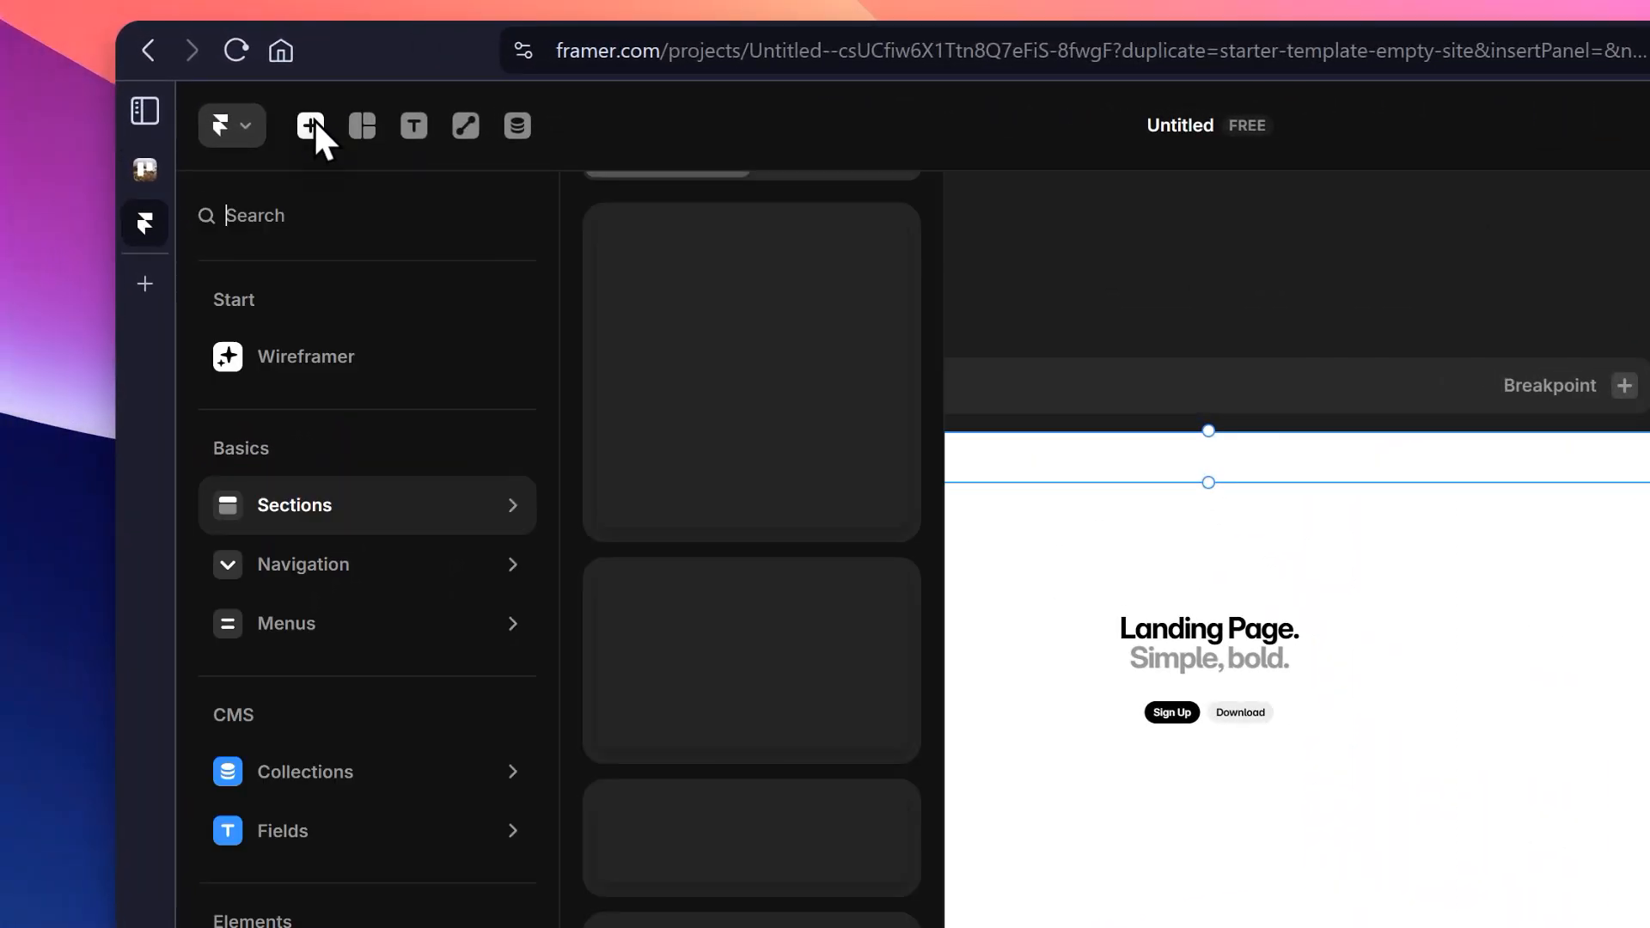
type("image")
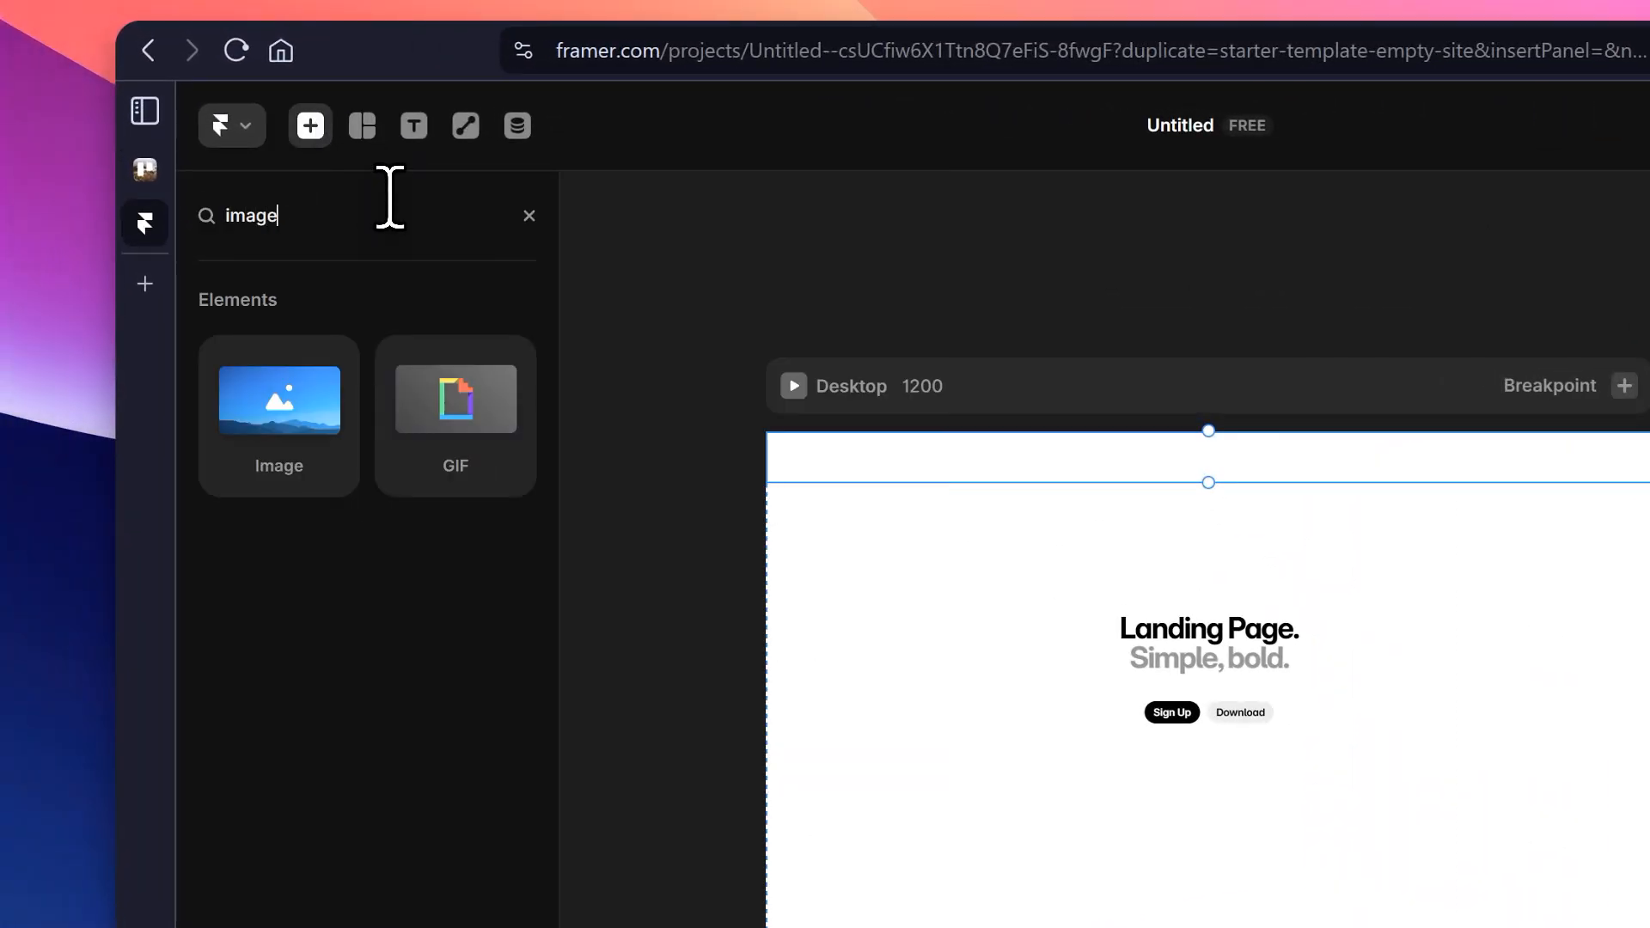
left_click_drag(280, 438, 813, 461)
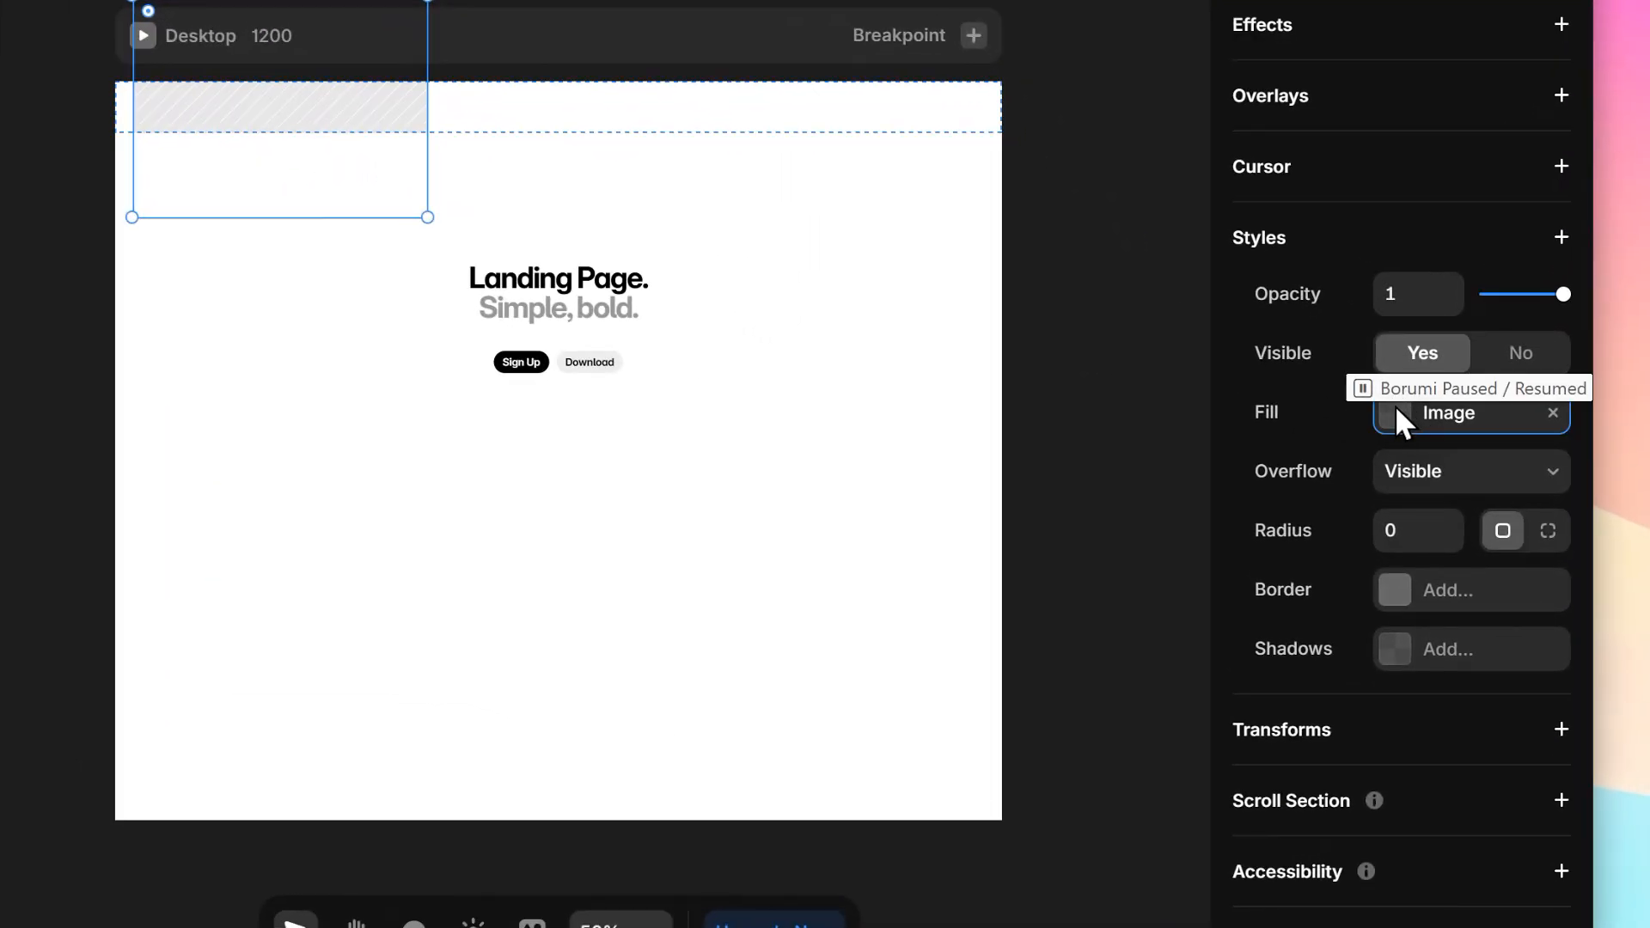
Step: Fill the image element with free-framer-logo-icon-svg-download-png-2944880.webp and shrink it to fit within the Navbar
left_click(1402, 864)
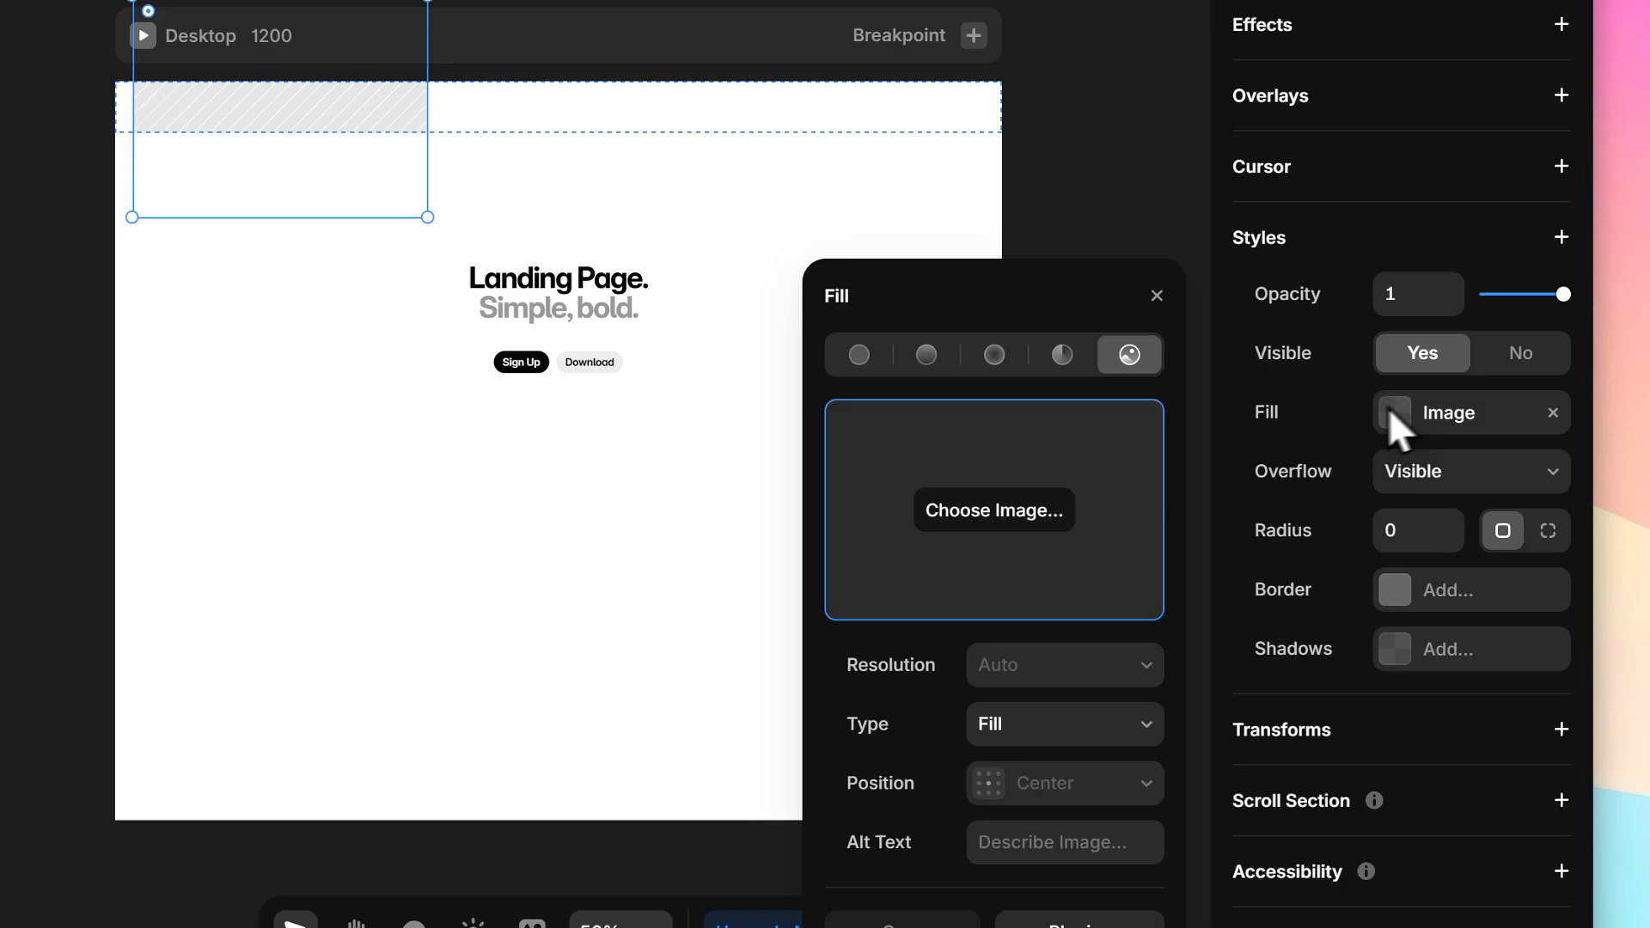
left_click(994, 517)
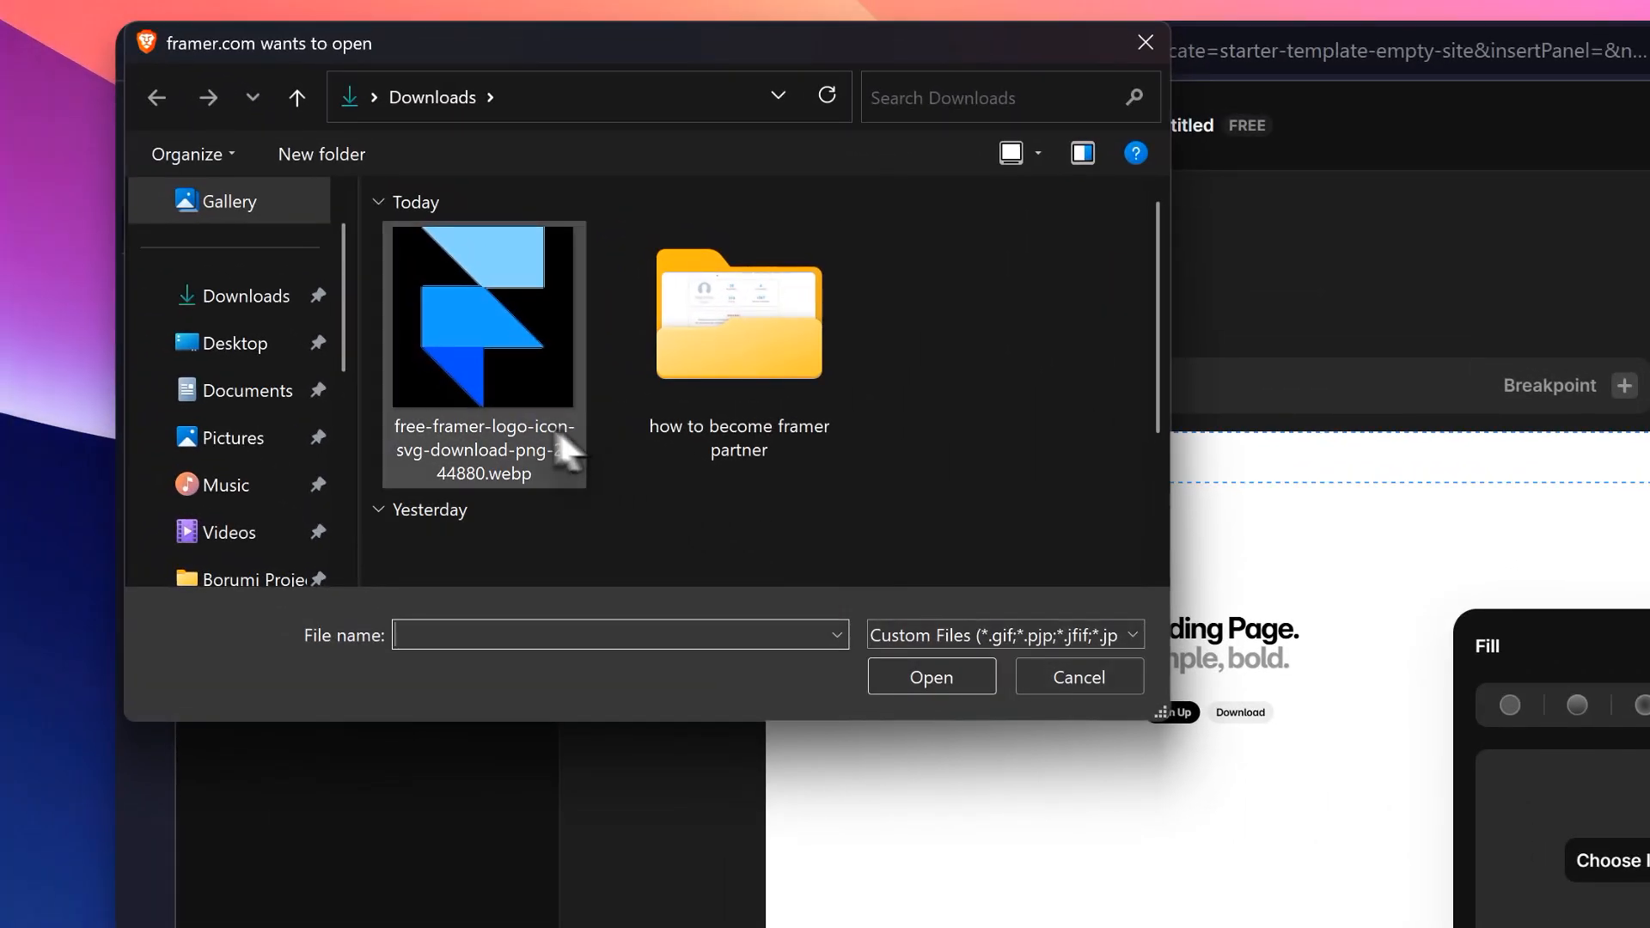
double_click(441, 406)
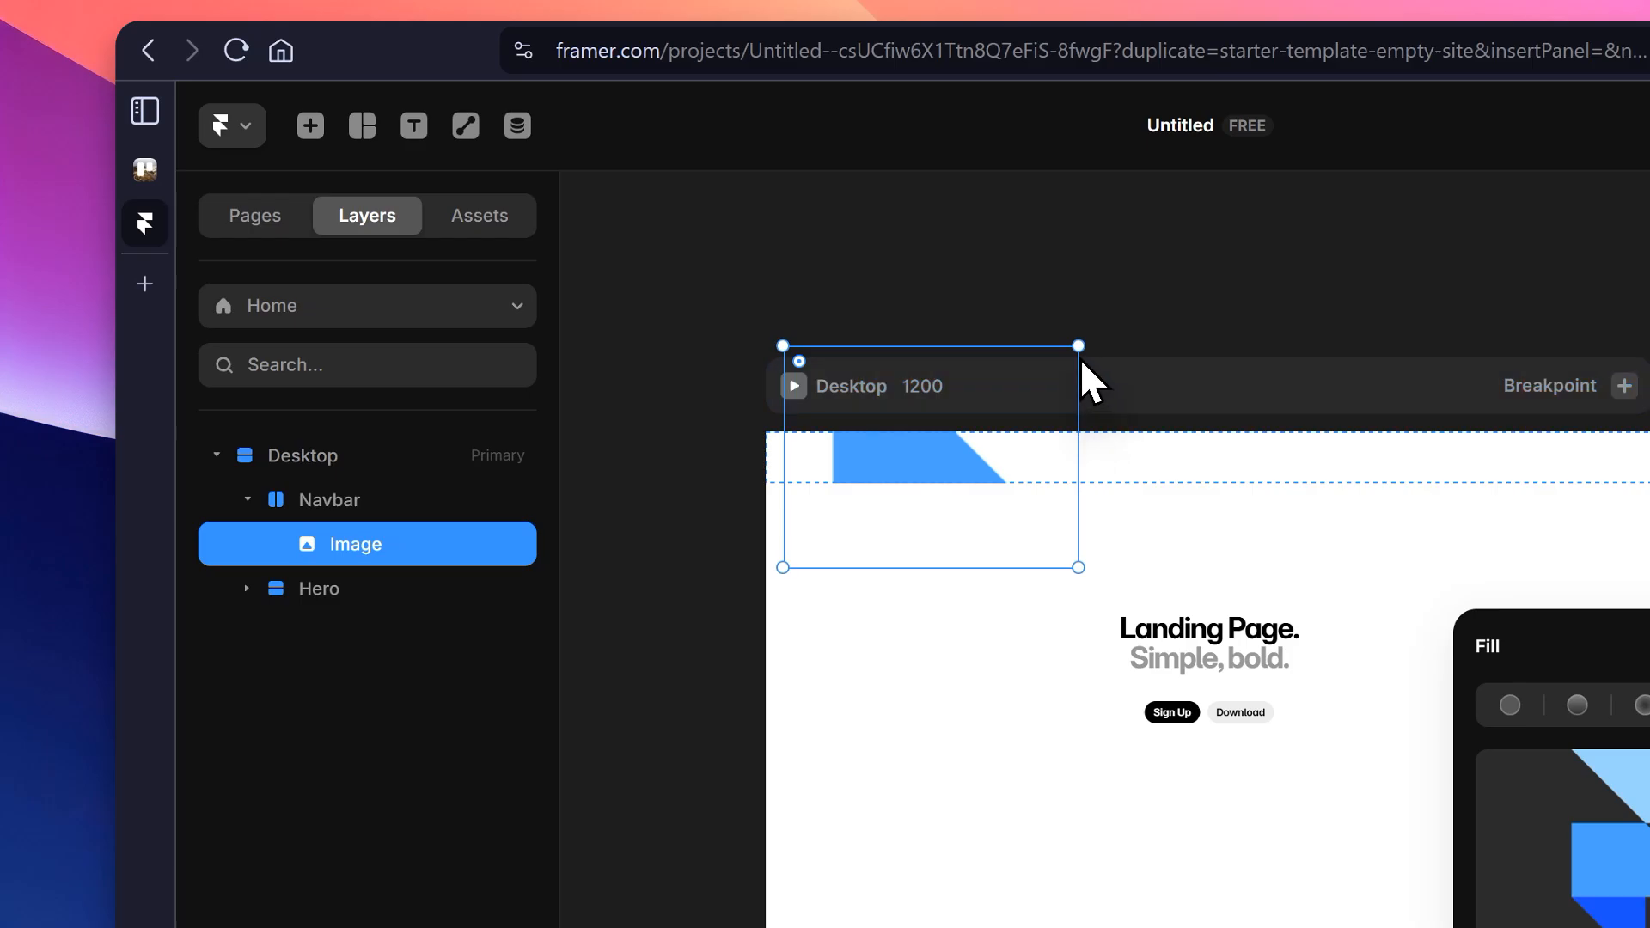
left_click_drag(1079, 370, 1027, 400)
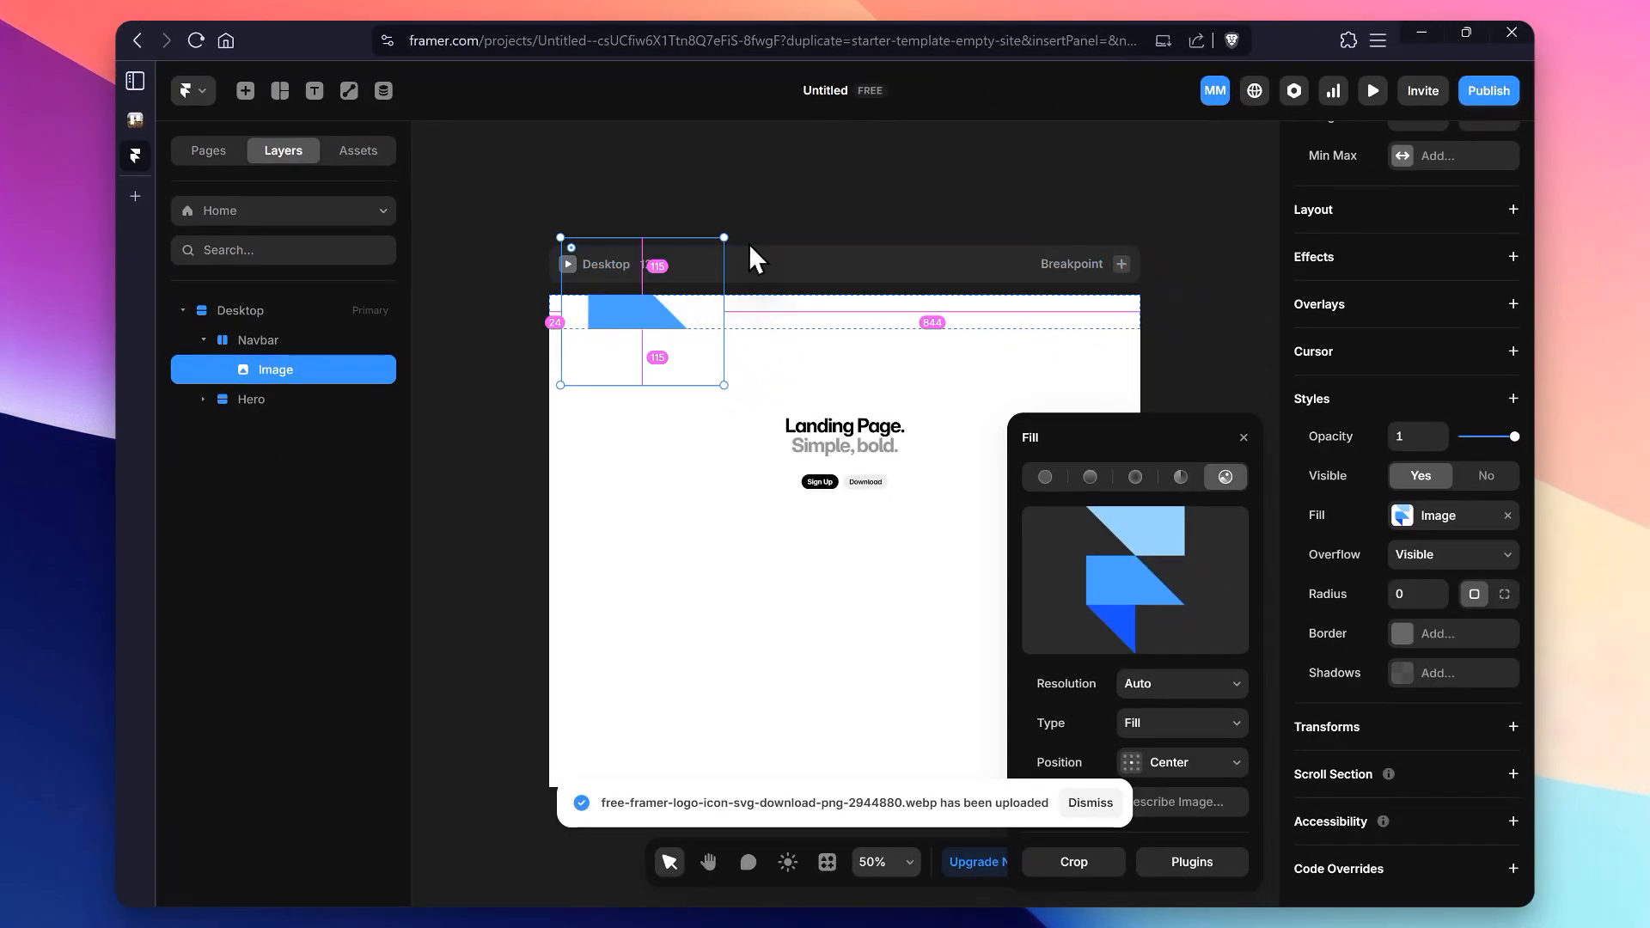
left_click(1067, 356)
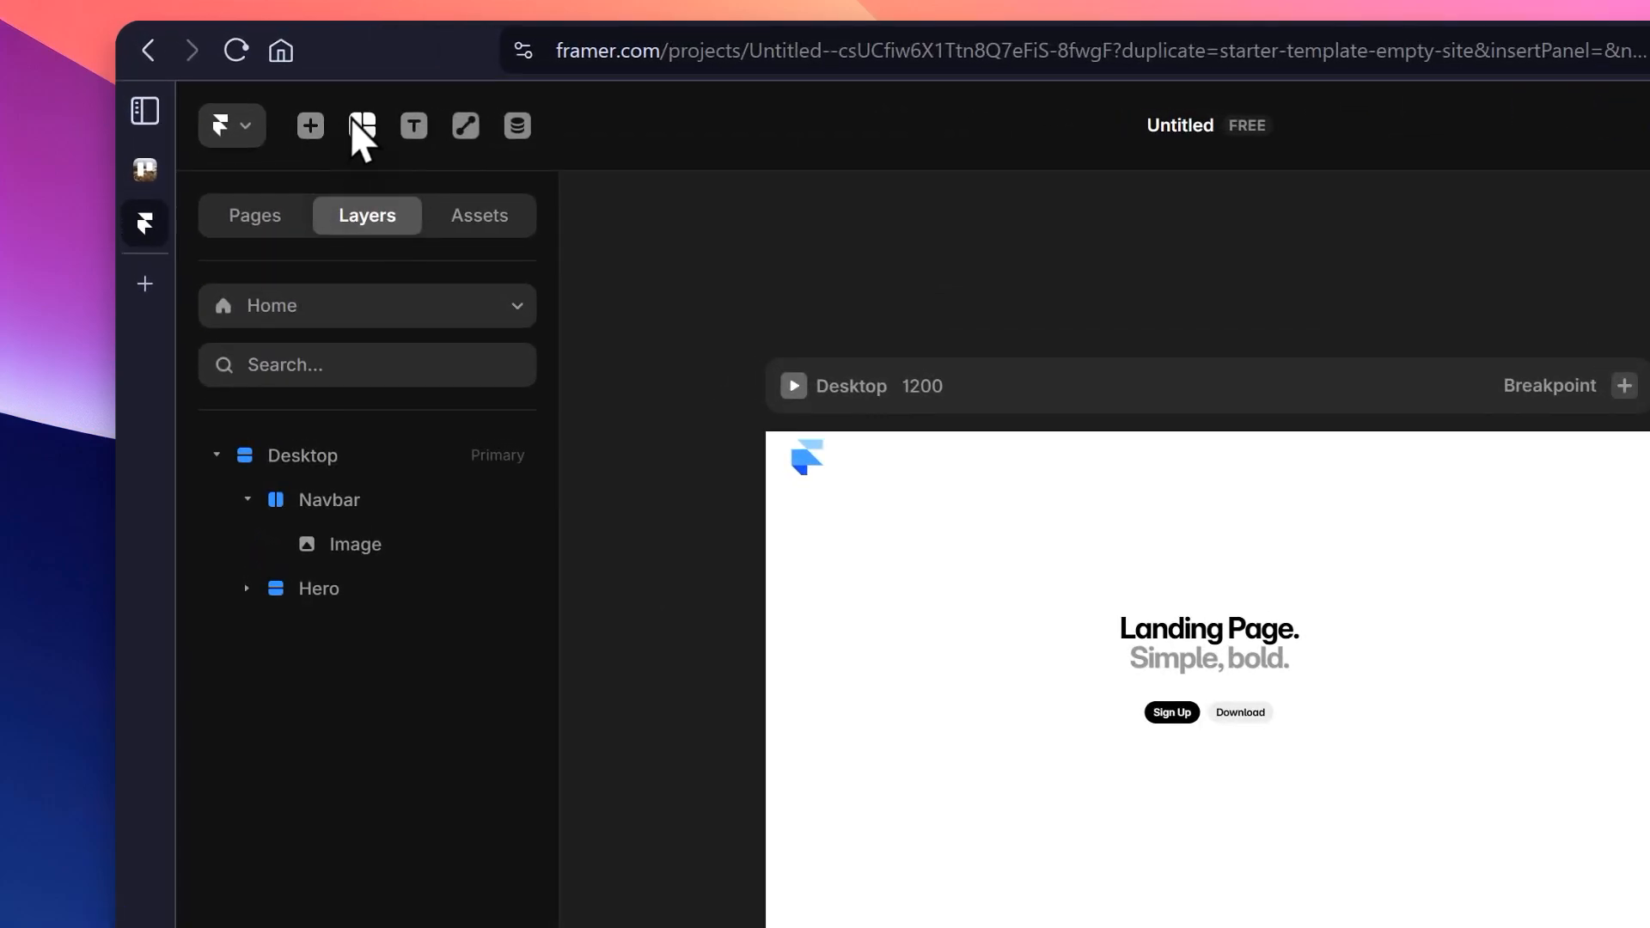
Step: Draw a frame about 48 high inside the Navbar, from right of the logo to near the page's right edge
left_click(280, 90)
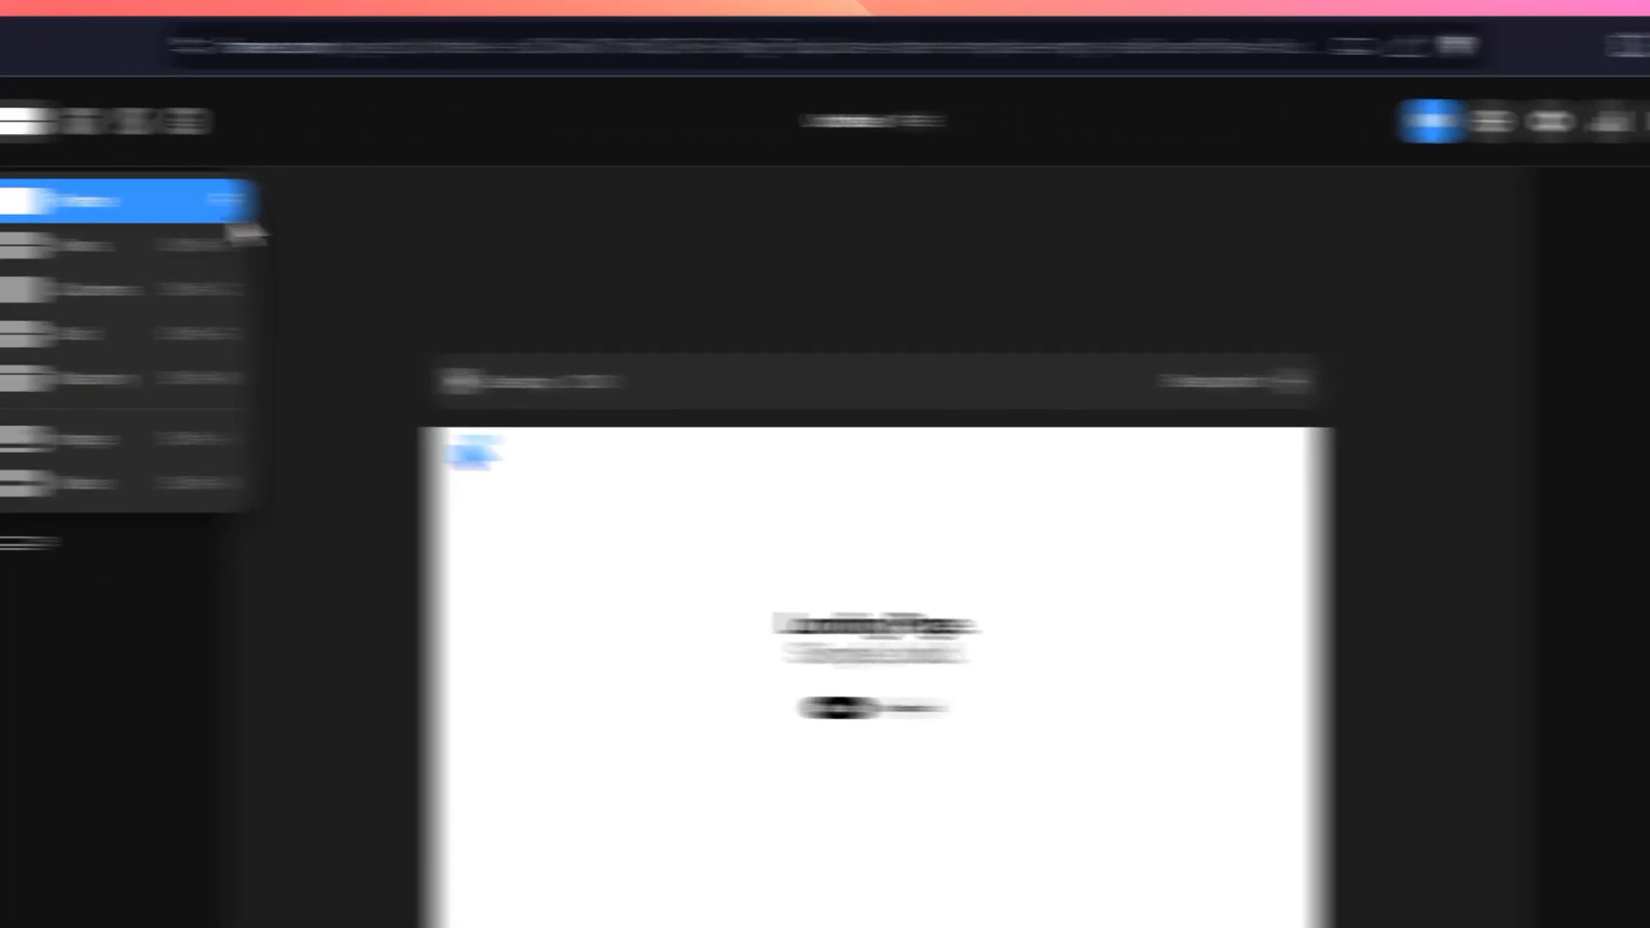
left_click(402, 206)
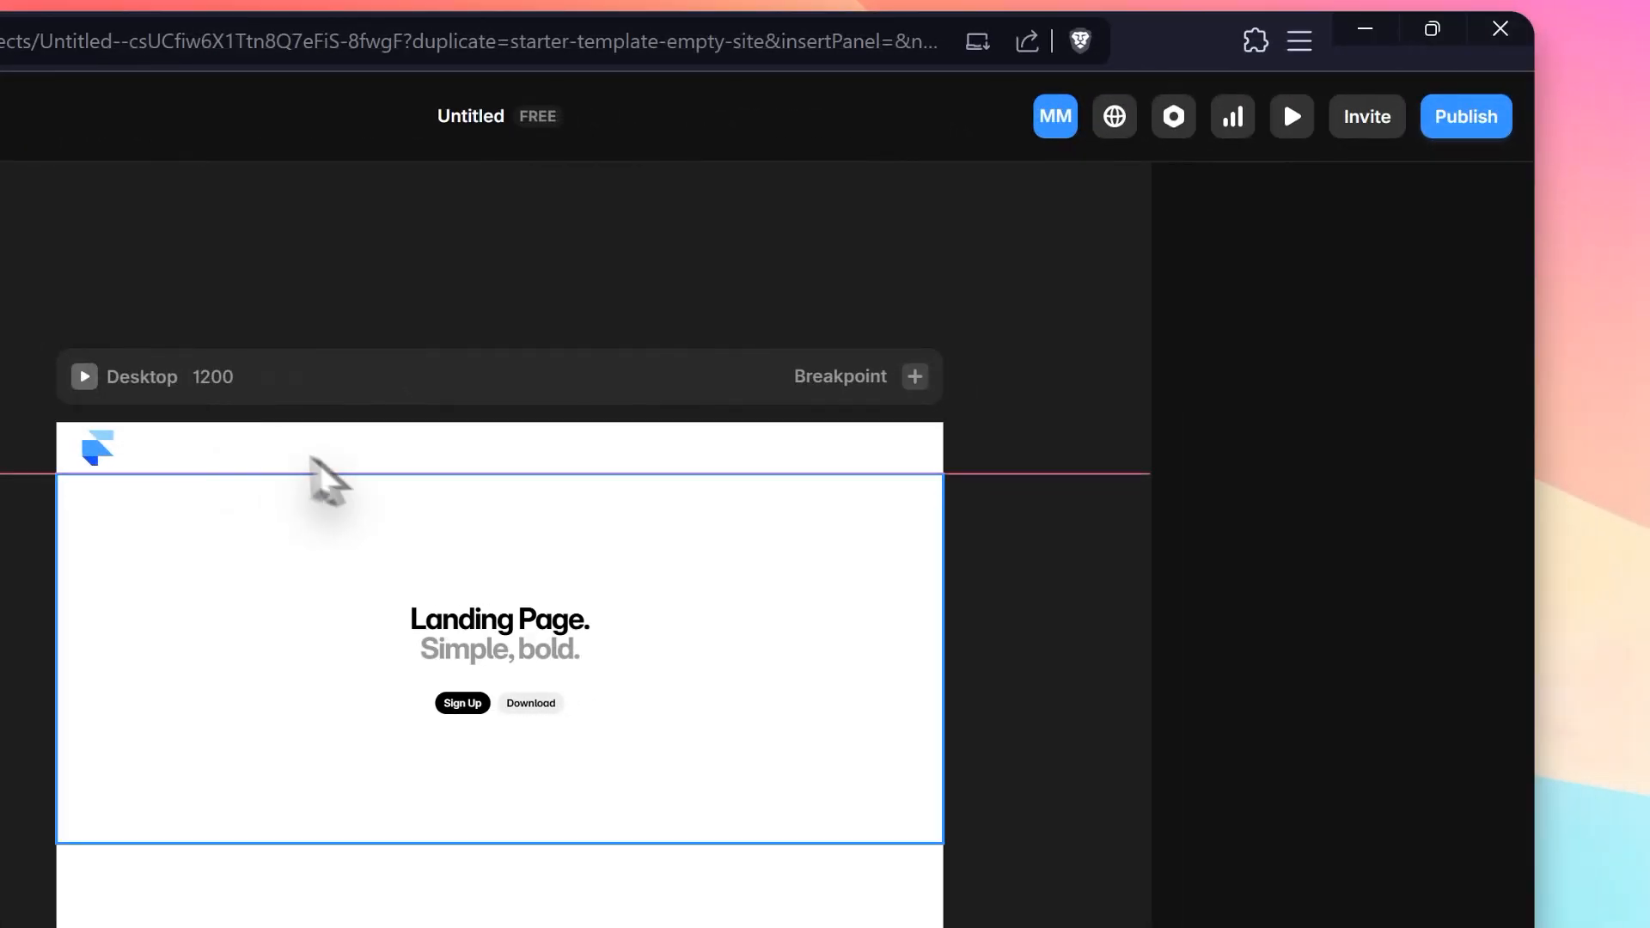
left_click_drag(318, 445, 941, 482)
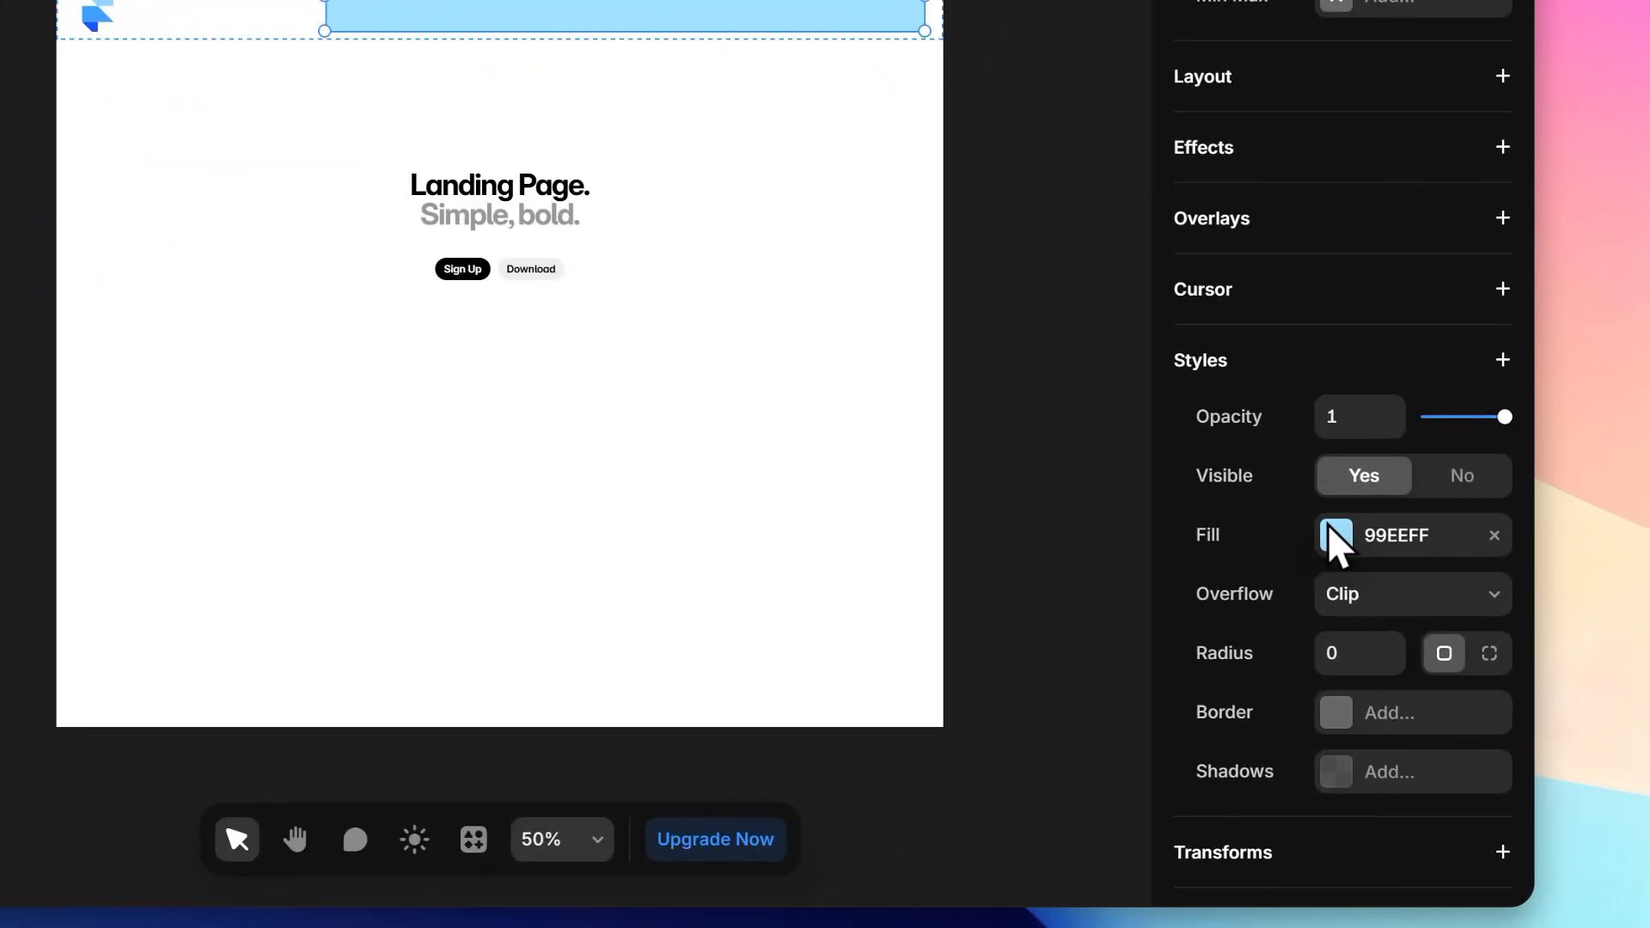
Step: Set the new inner Navbar frame's solid fill to white, FFFFFF
left_click(1330, 532)
left_click(883, 512)
left_click_drag(883, 512, 661, 416)
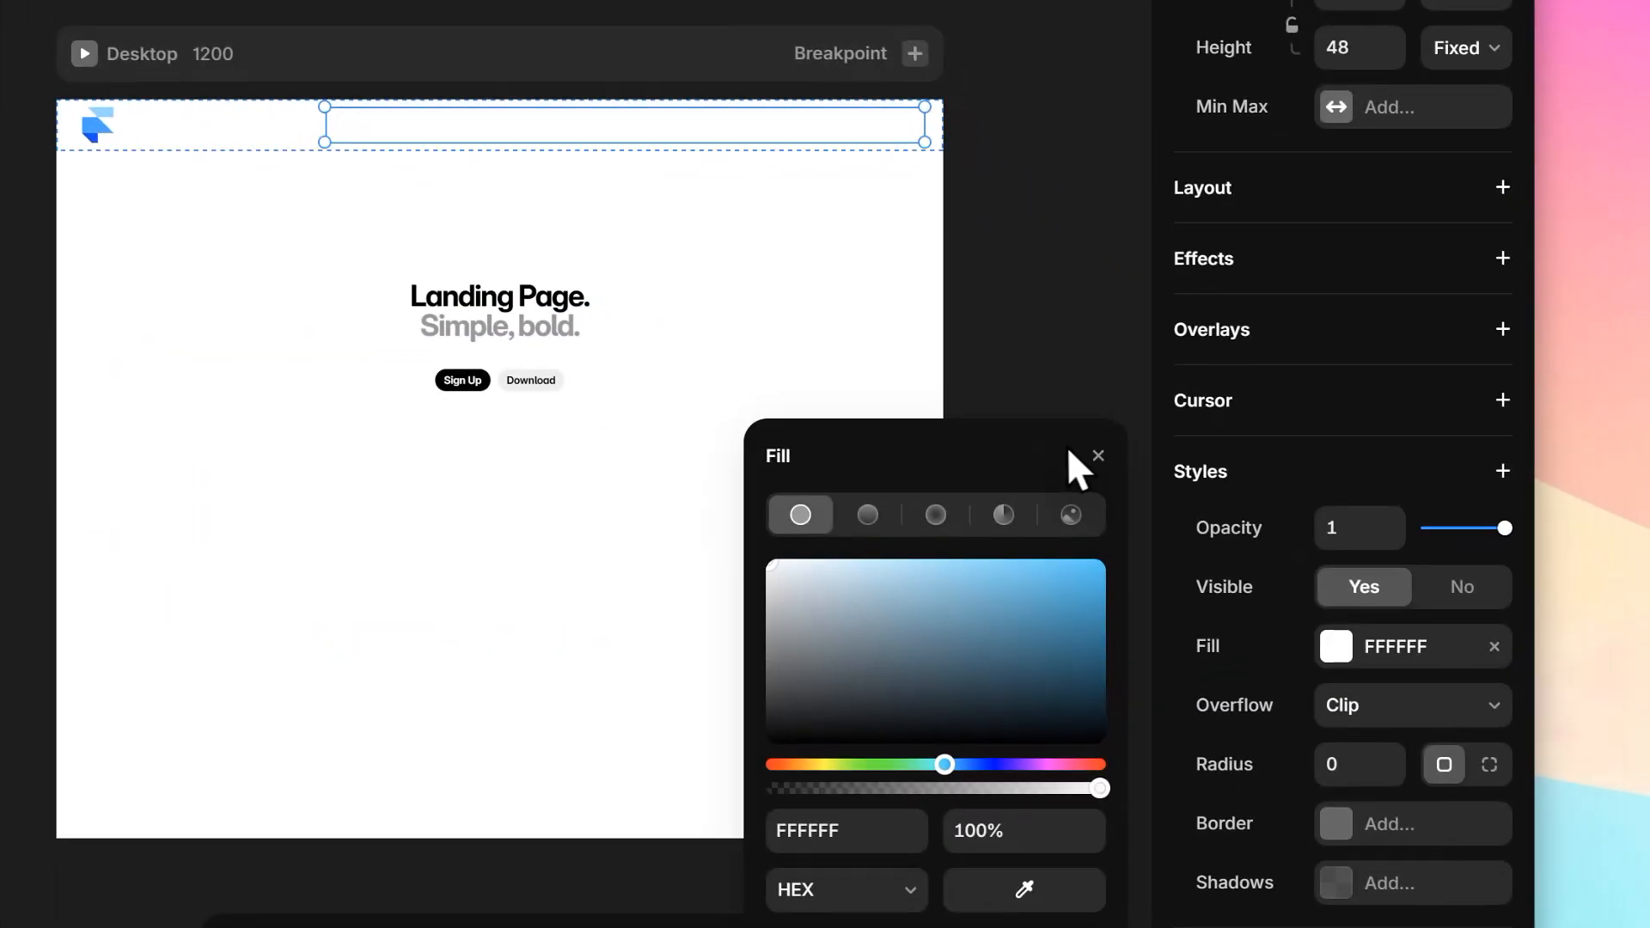
left_click(1096, 457)
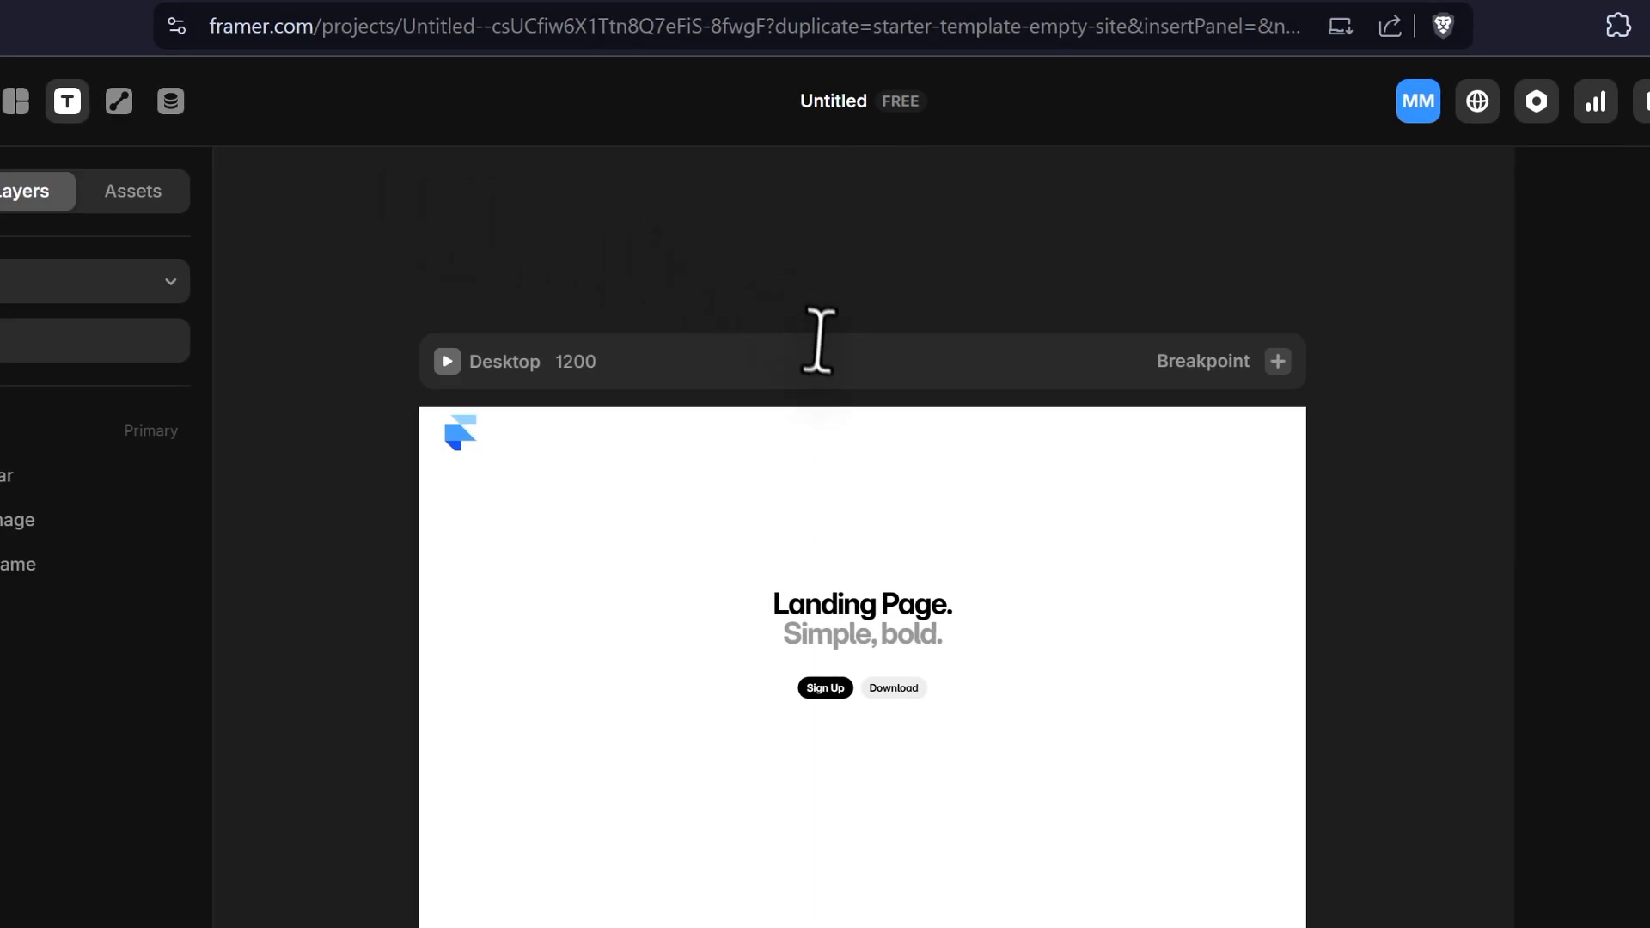
Step: Add a text element reading "Home" inside the Navbar's inner frame
left_click(821, 429)
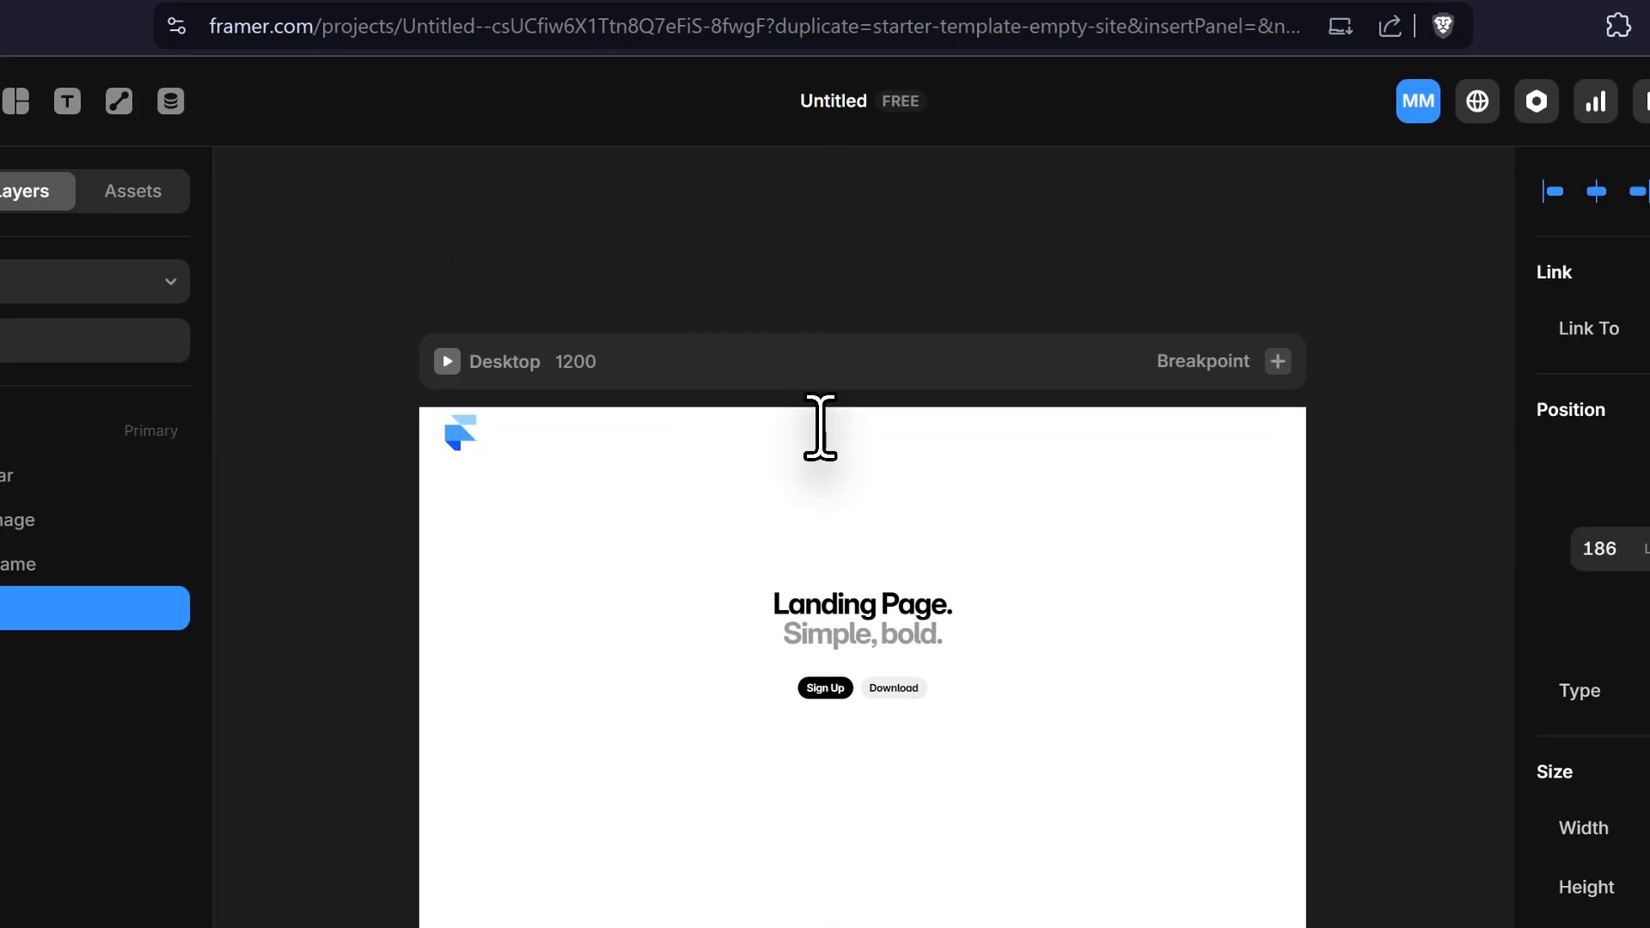
type("Home")
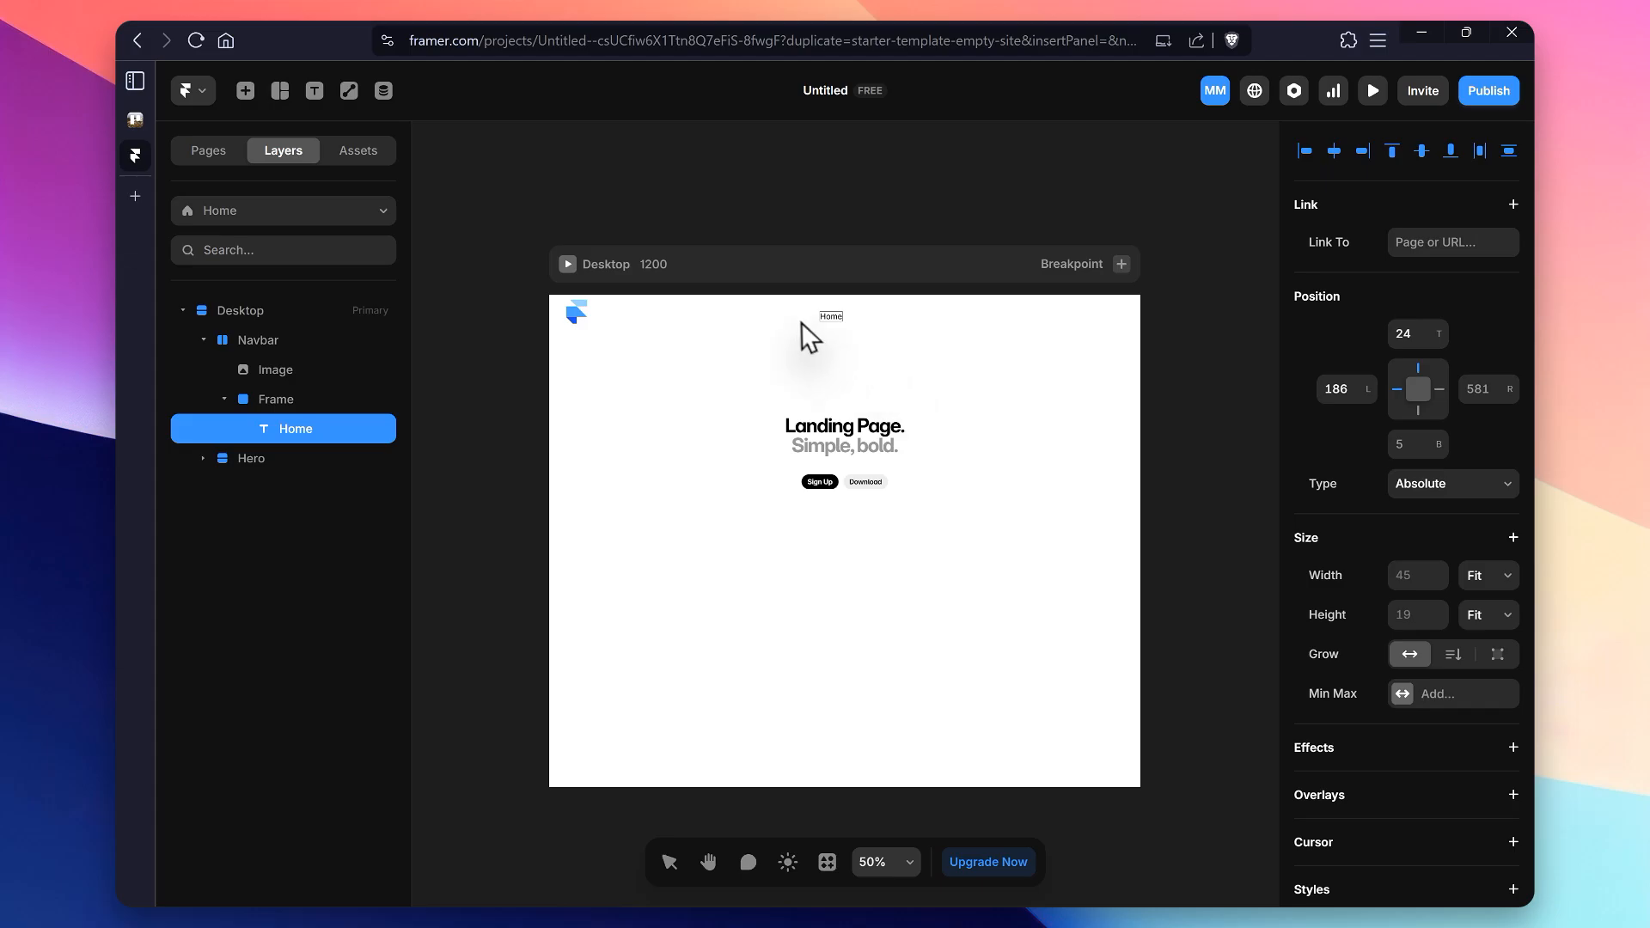
Step: Set the Home text's size to 24 px and its weight to Medium
scroll(1373, 588, "down", 7)
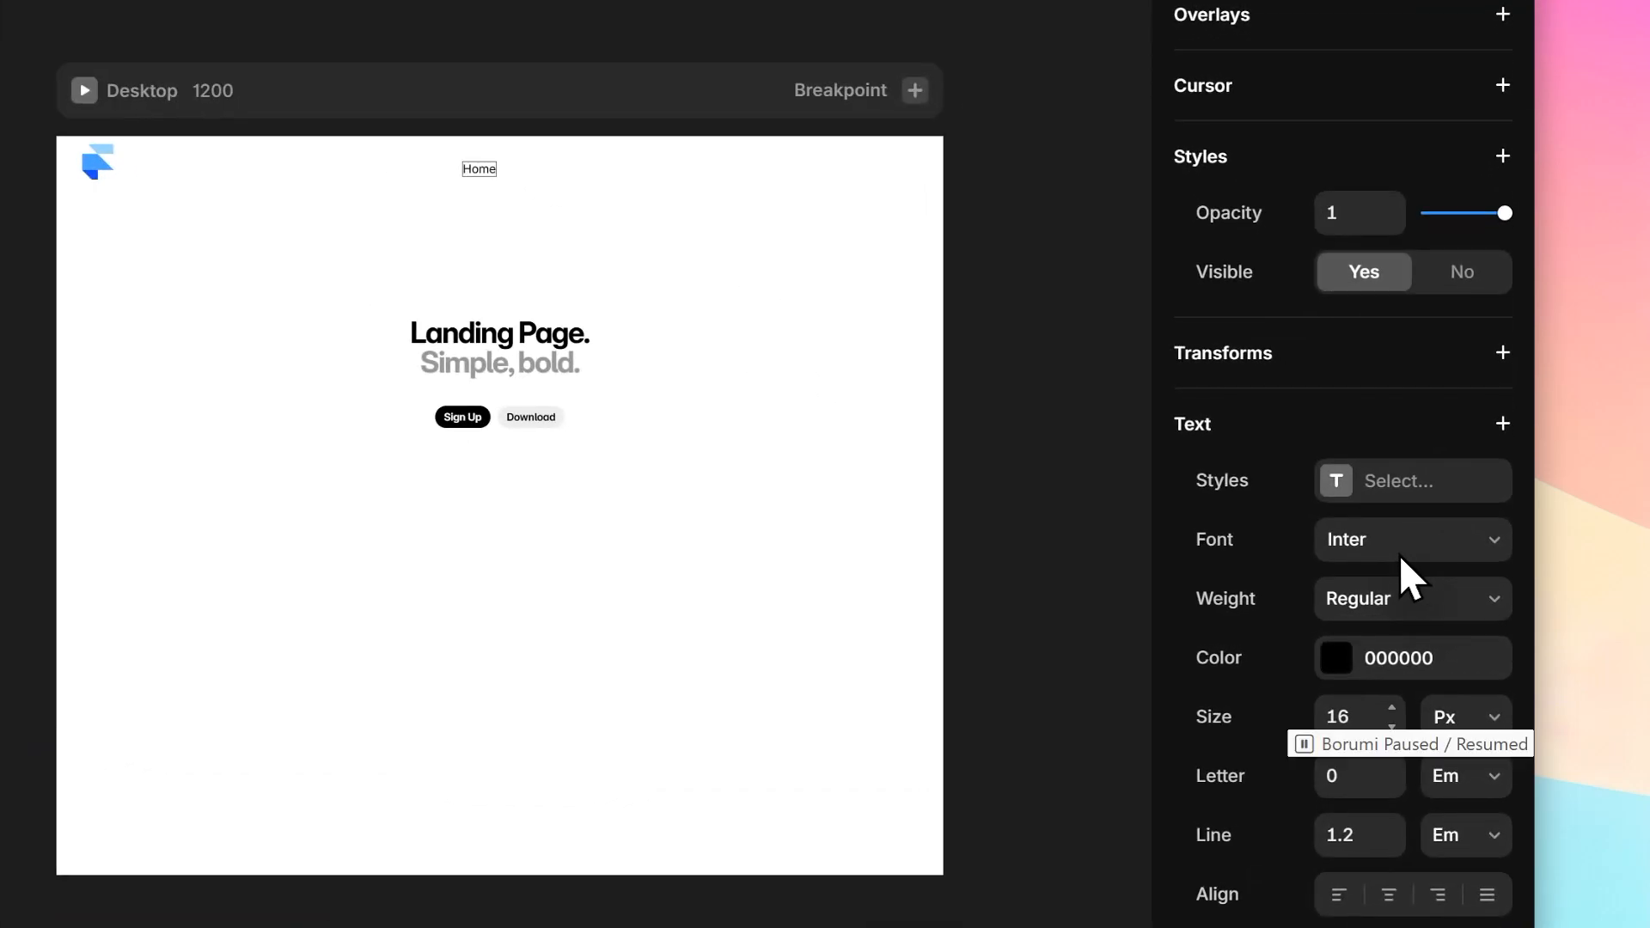
left_click(1413, 679)
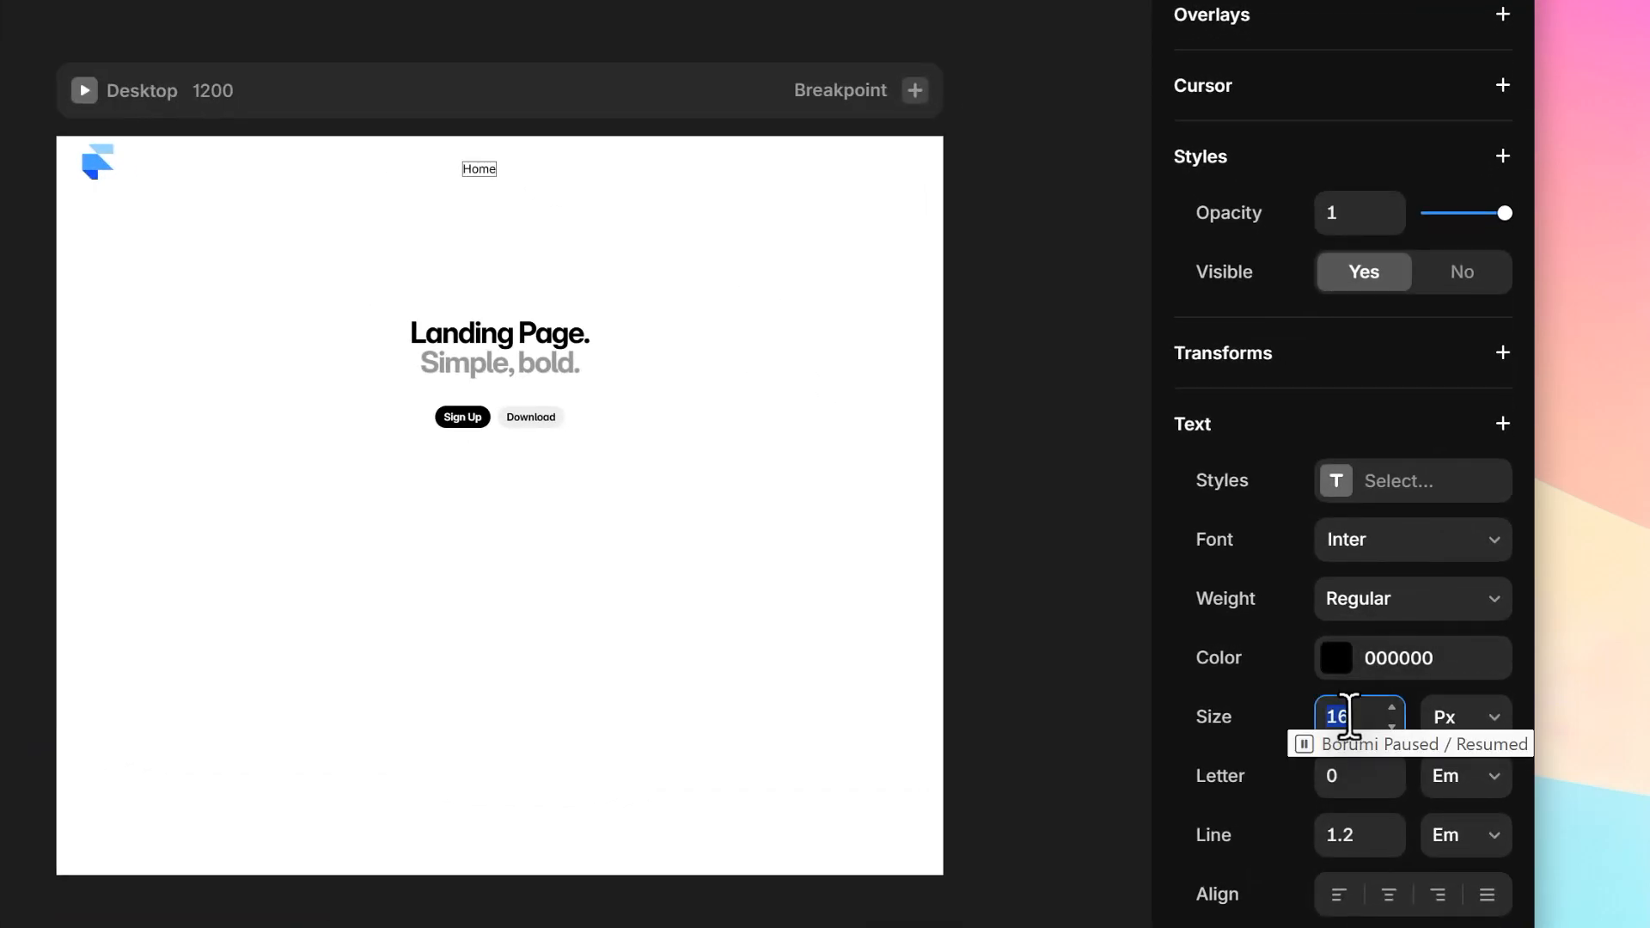
type("24")
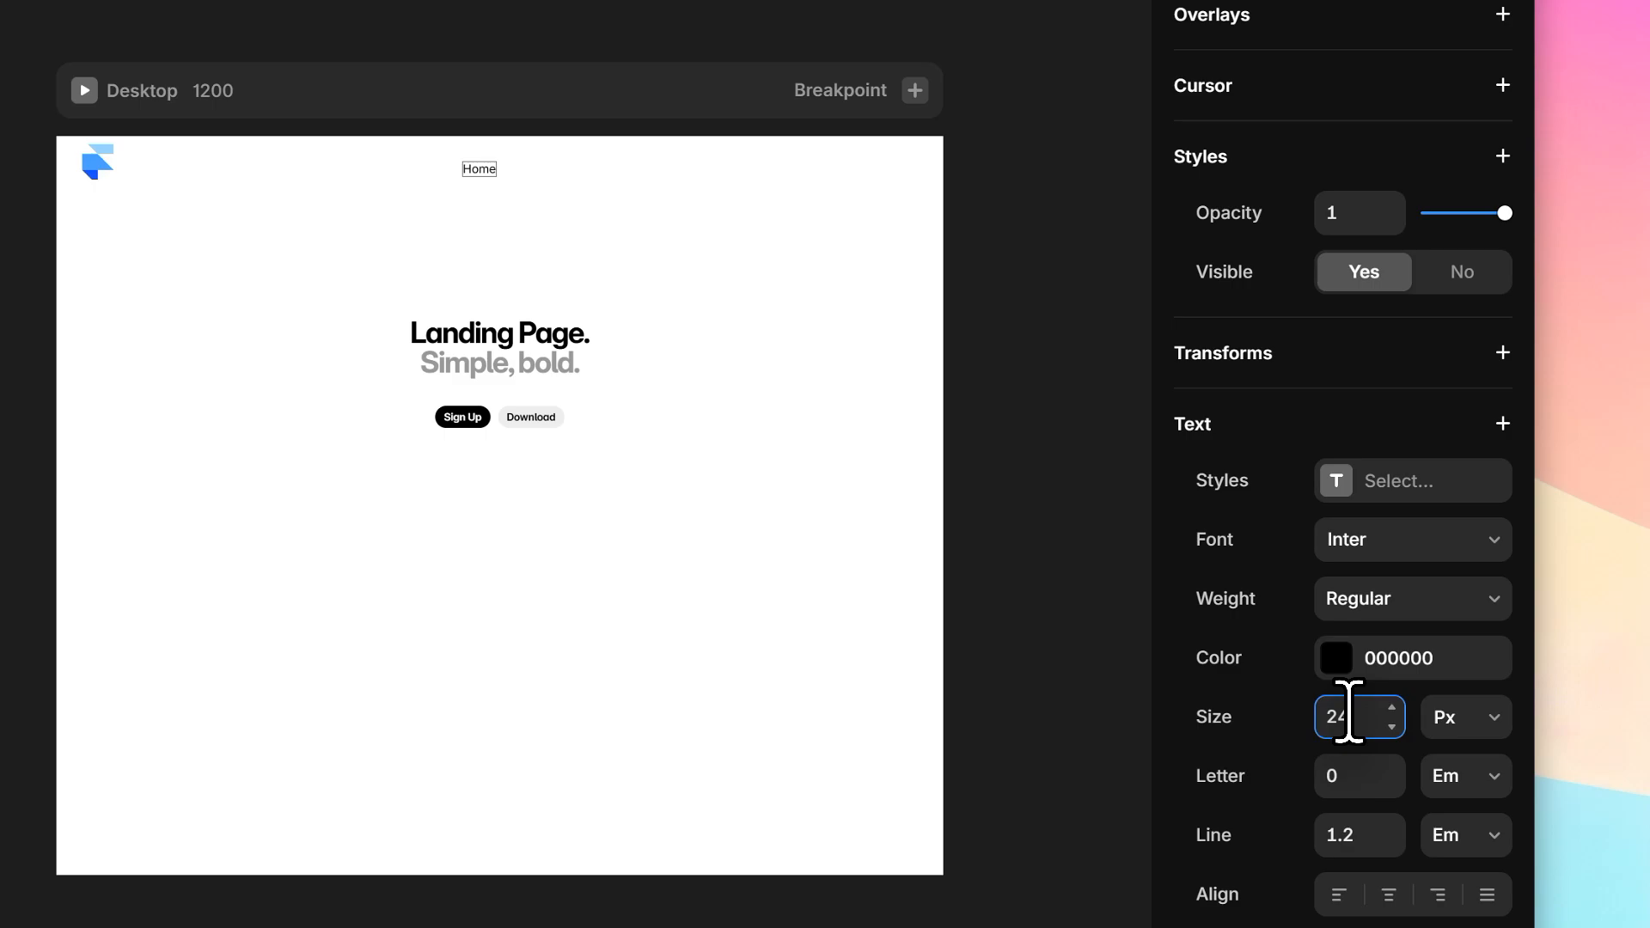
left_click(1433, 589)
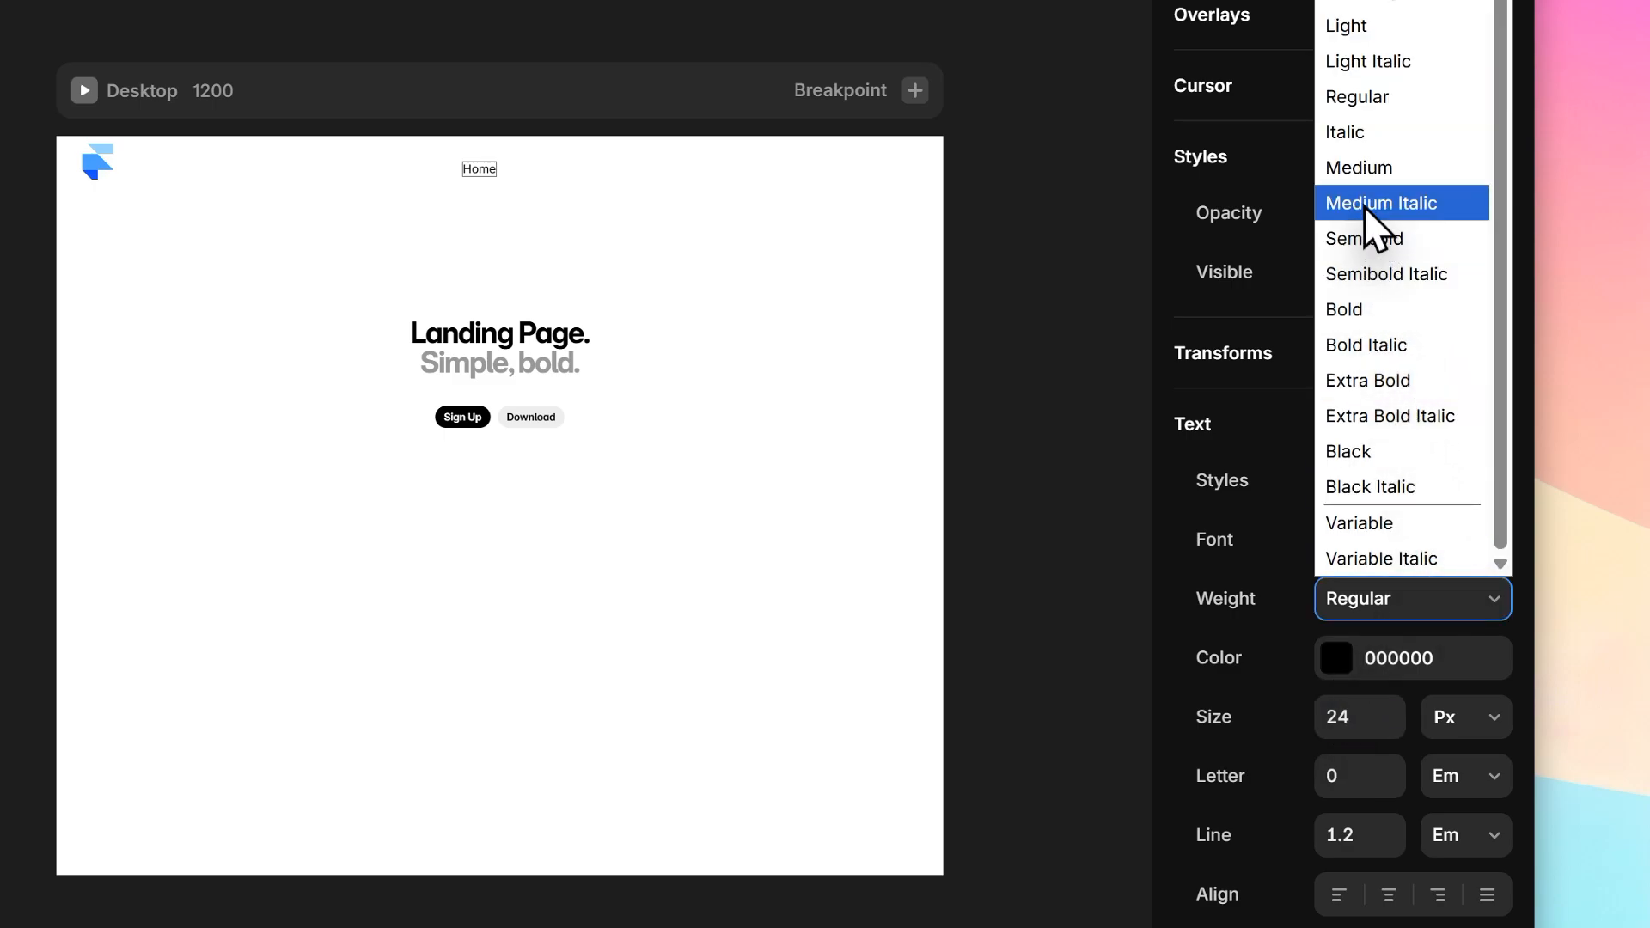
left_click(1342, 165)
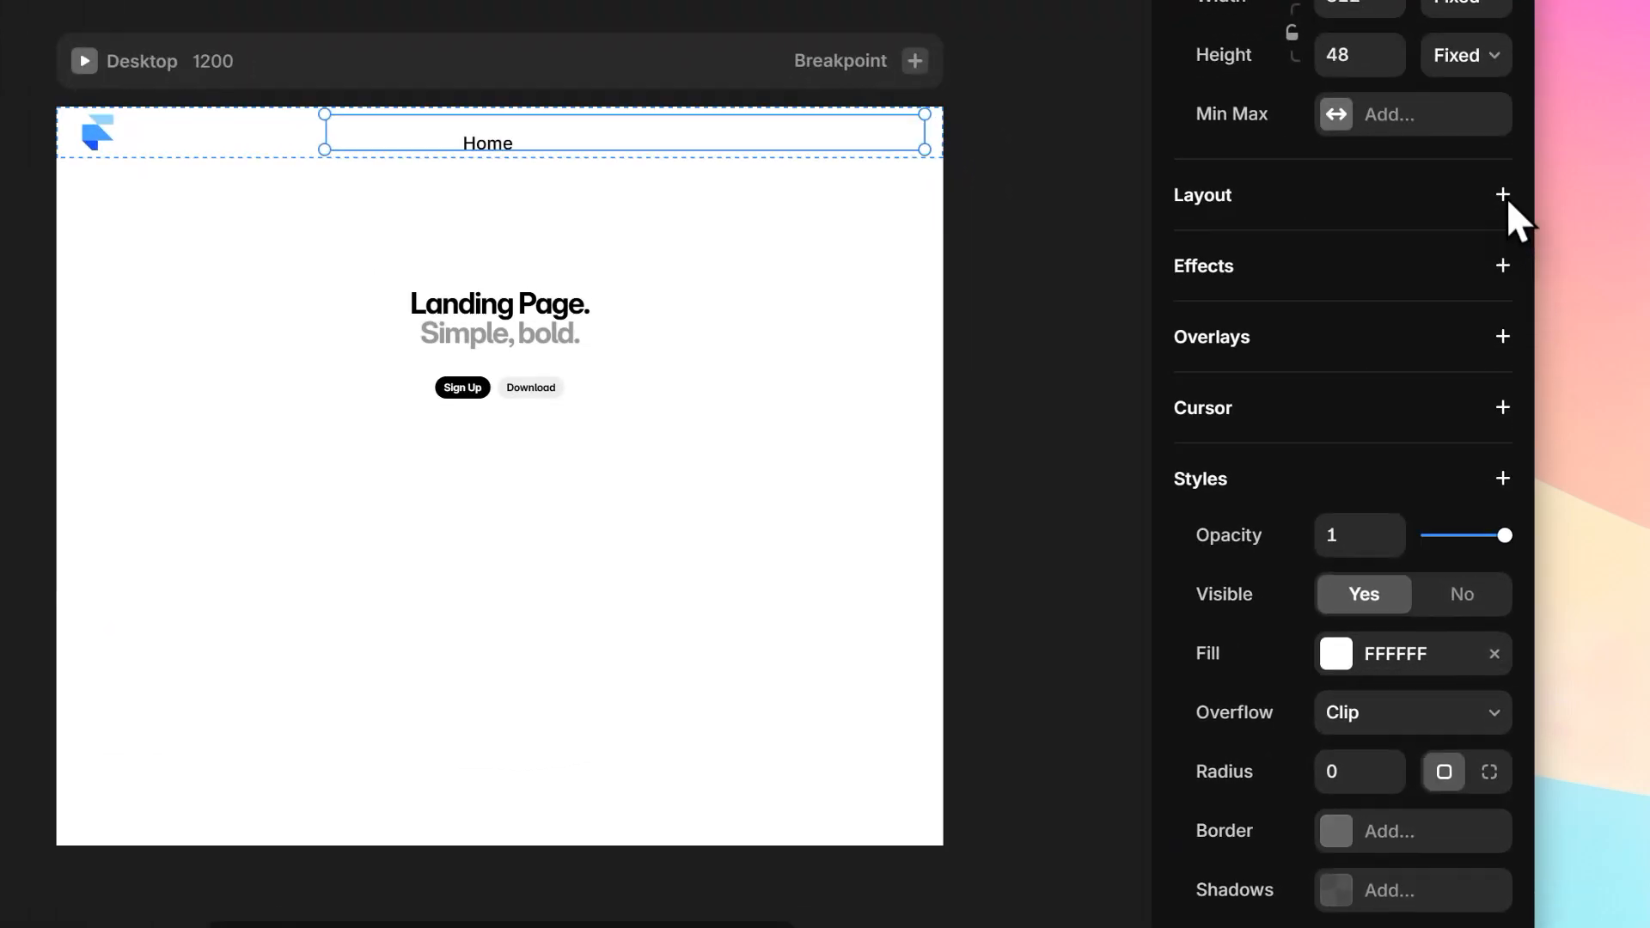
Step: Add a horizontal stack layout to the Navbar's inner frame with its distribution set to End
left_click(1513, 353)
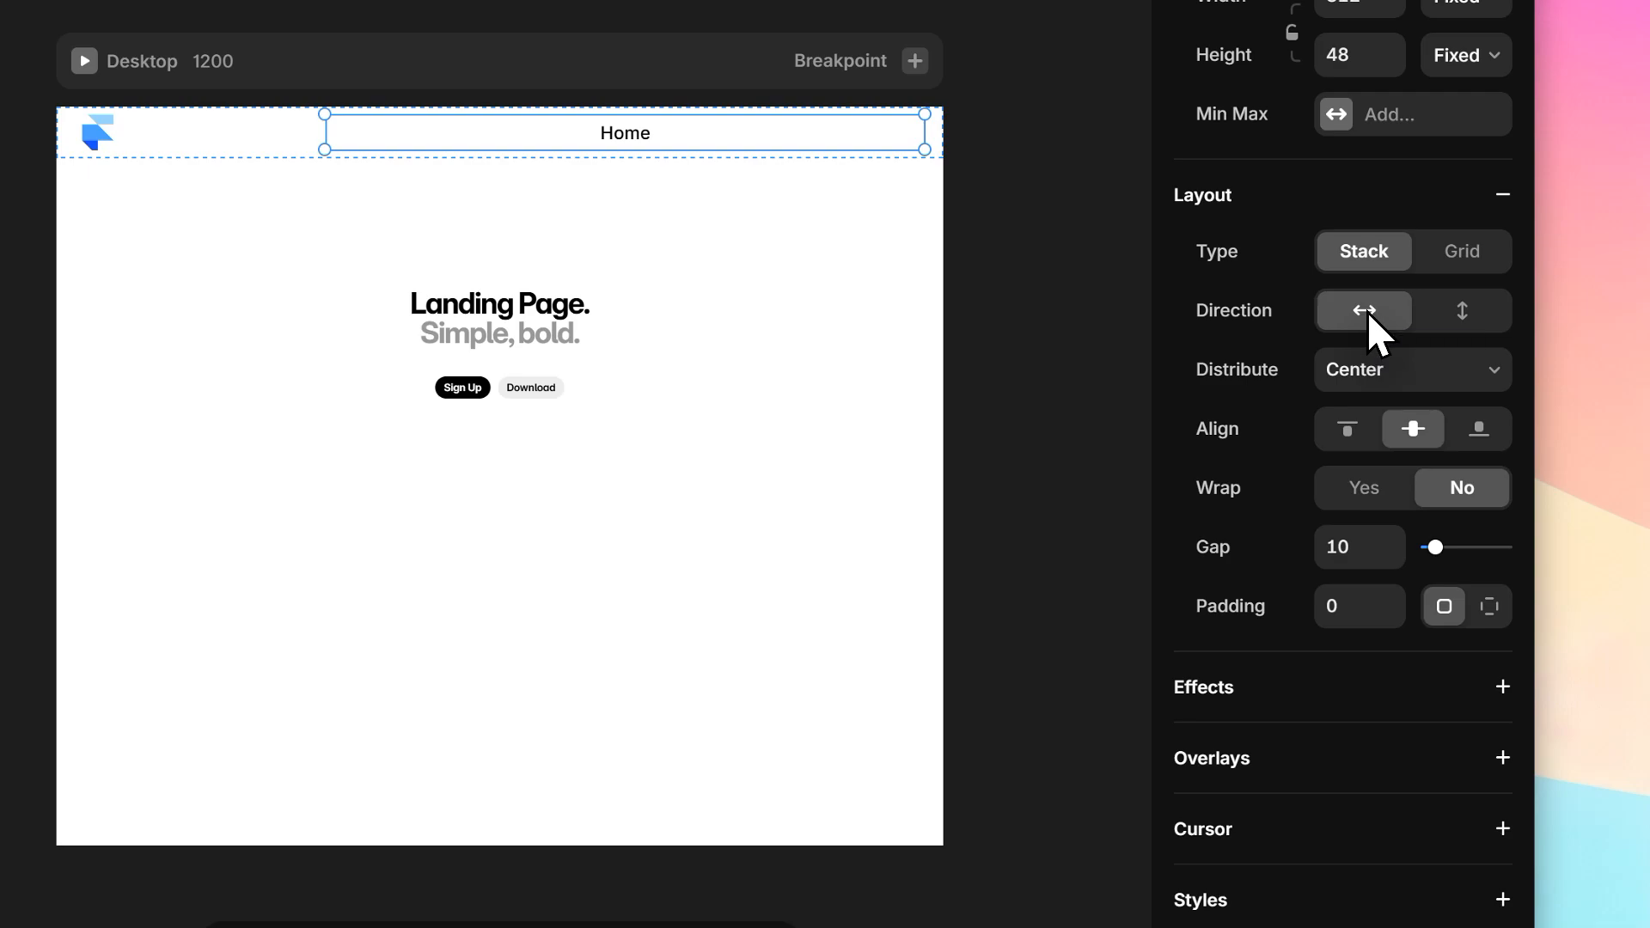
left_click(1356, 365)
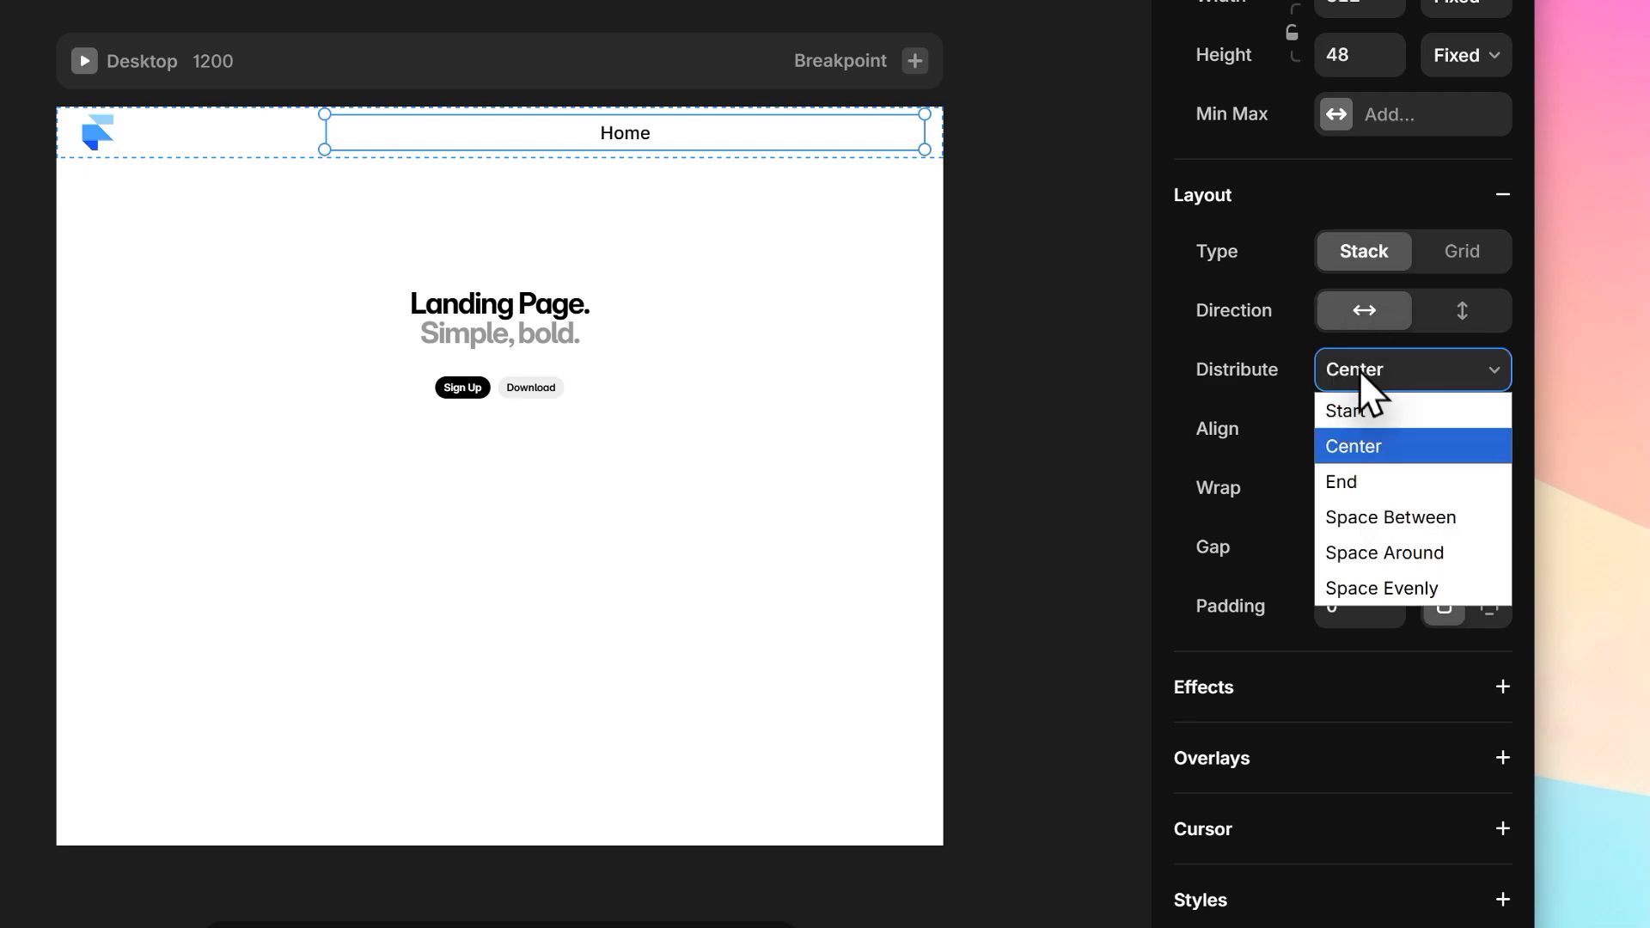
left_click(1366, 387)
left_click(1374, 477)
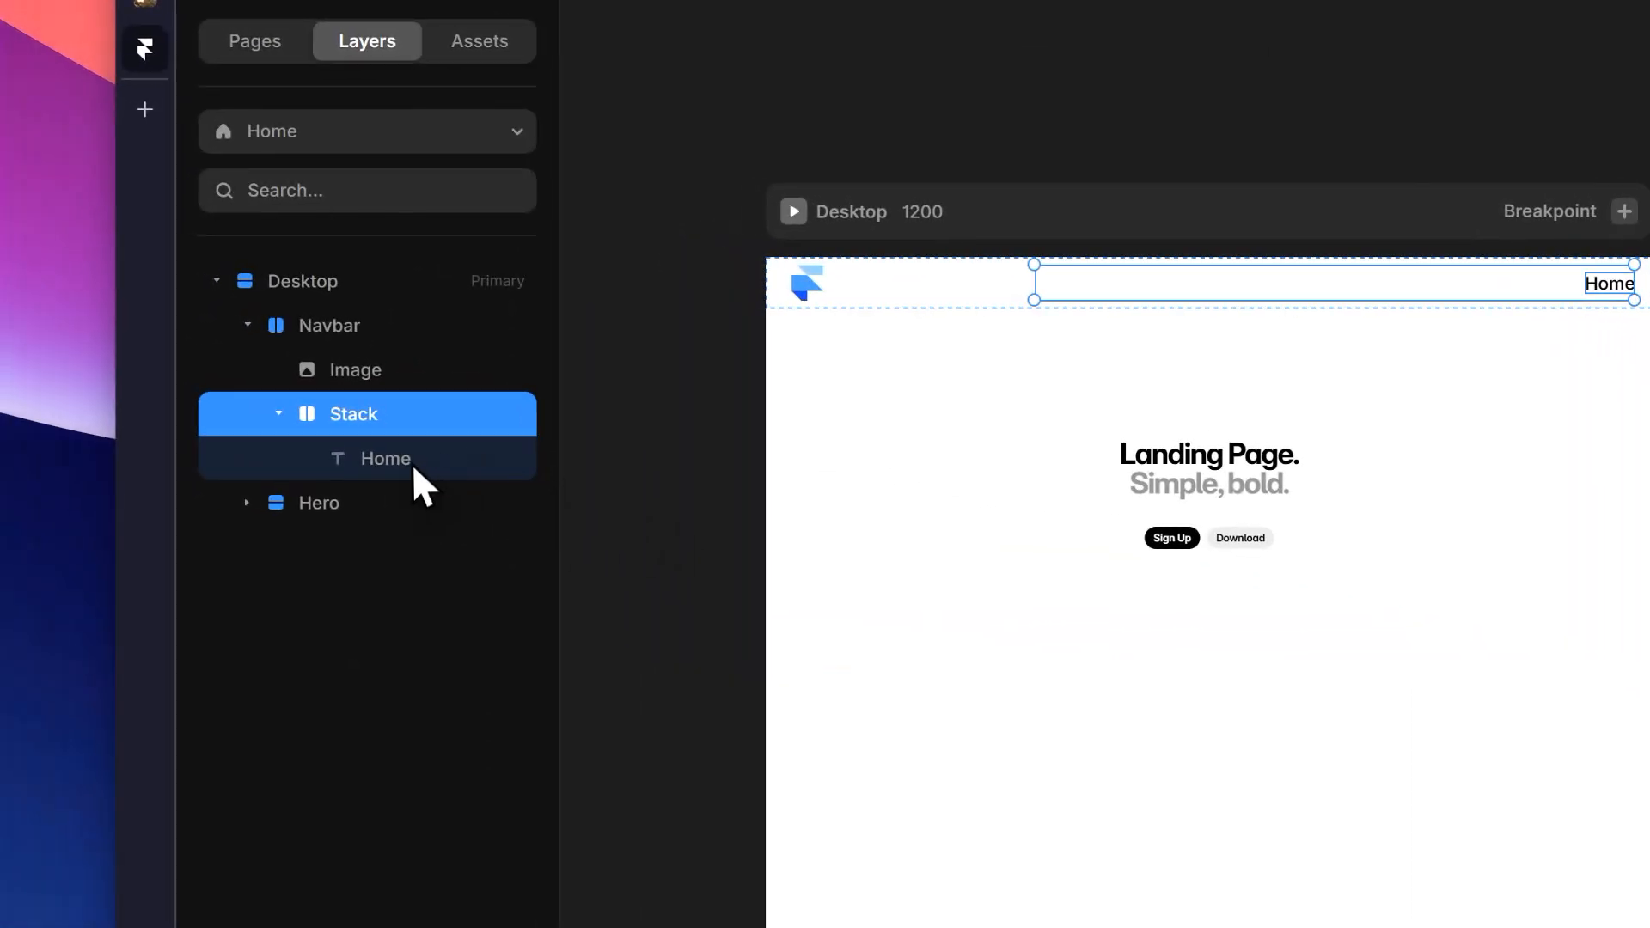
Step: Duplicate the Home text inside the stack to make four text links
left_click(411, 462)
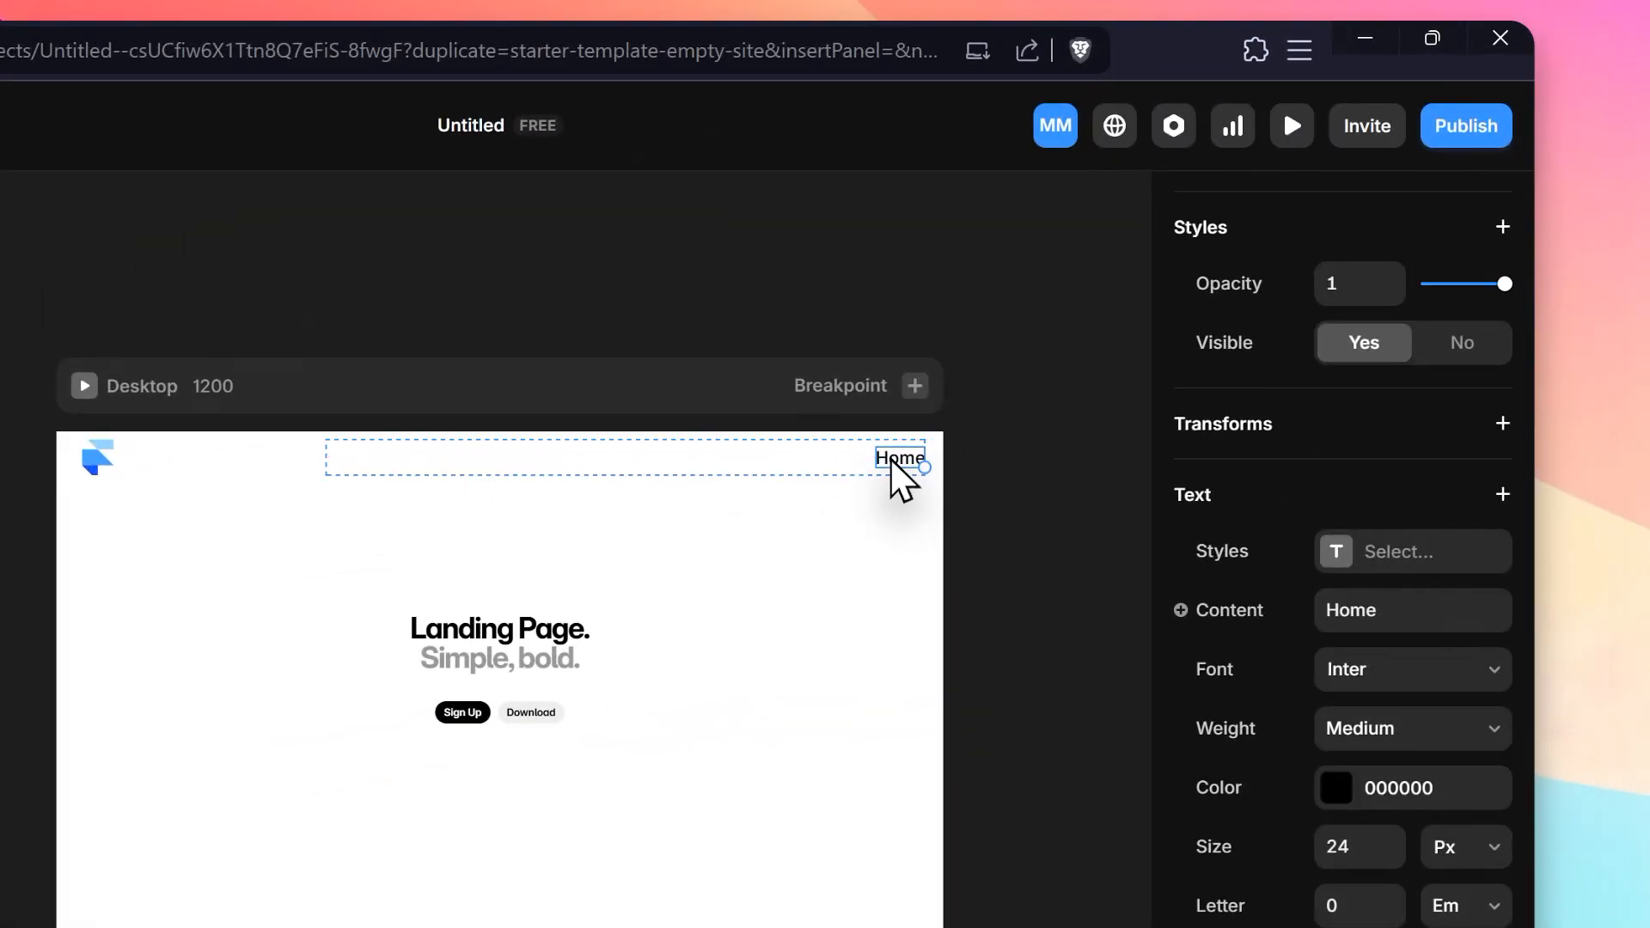
key("ctrl+d")
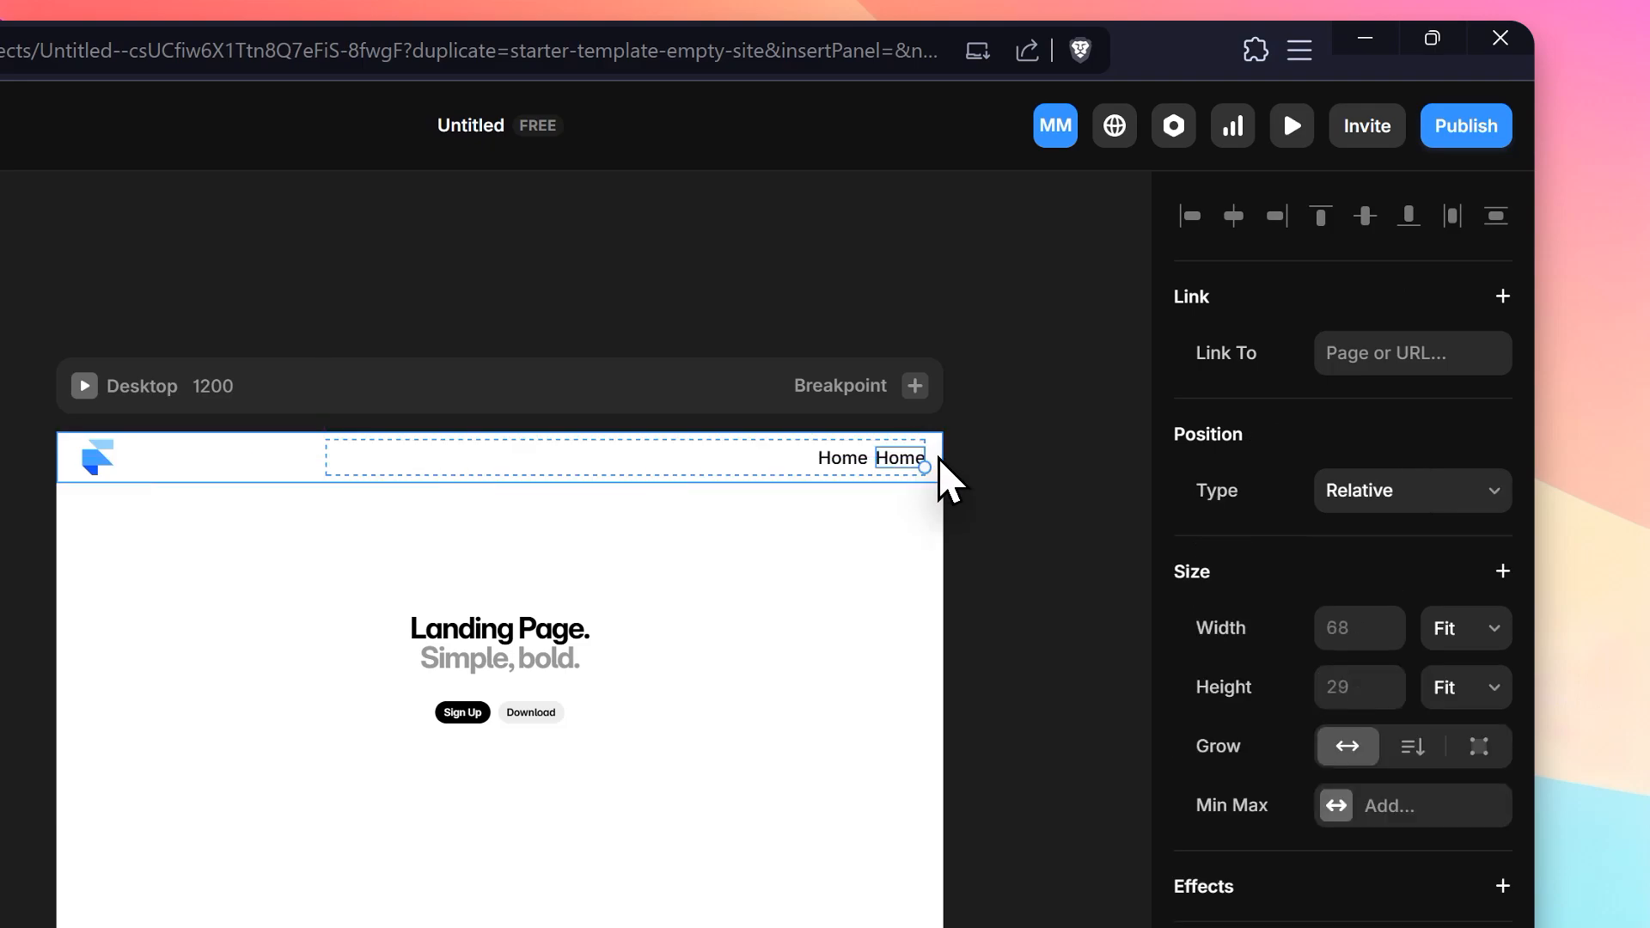
key("ctrl+d")
left_click_drag(911, 461, 929, 463)
key("ctrl+d")
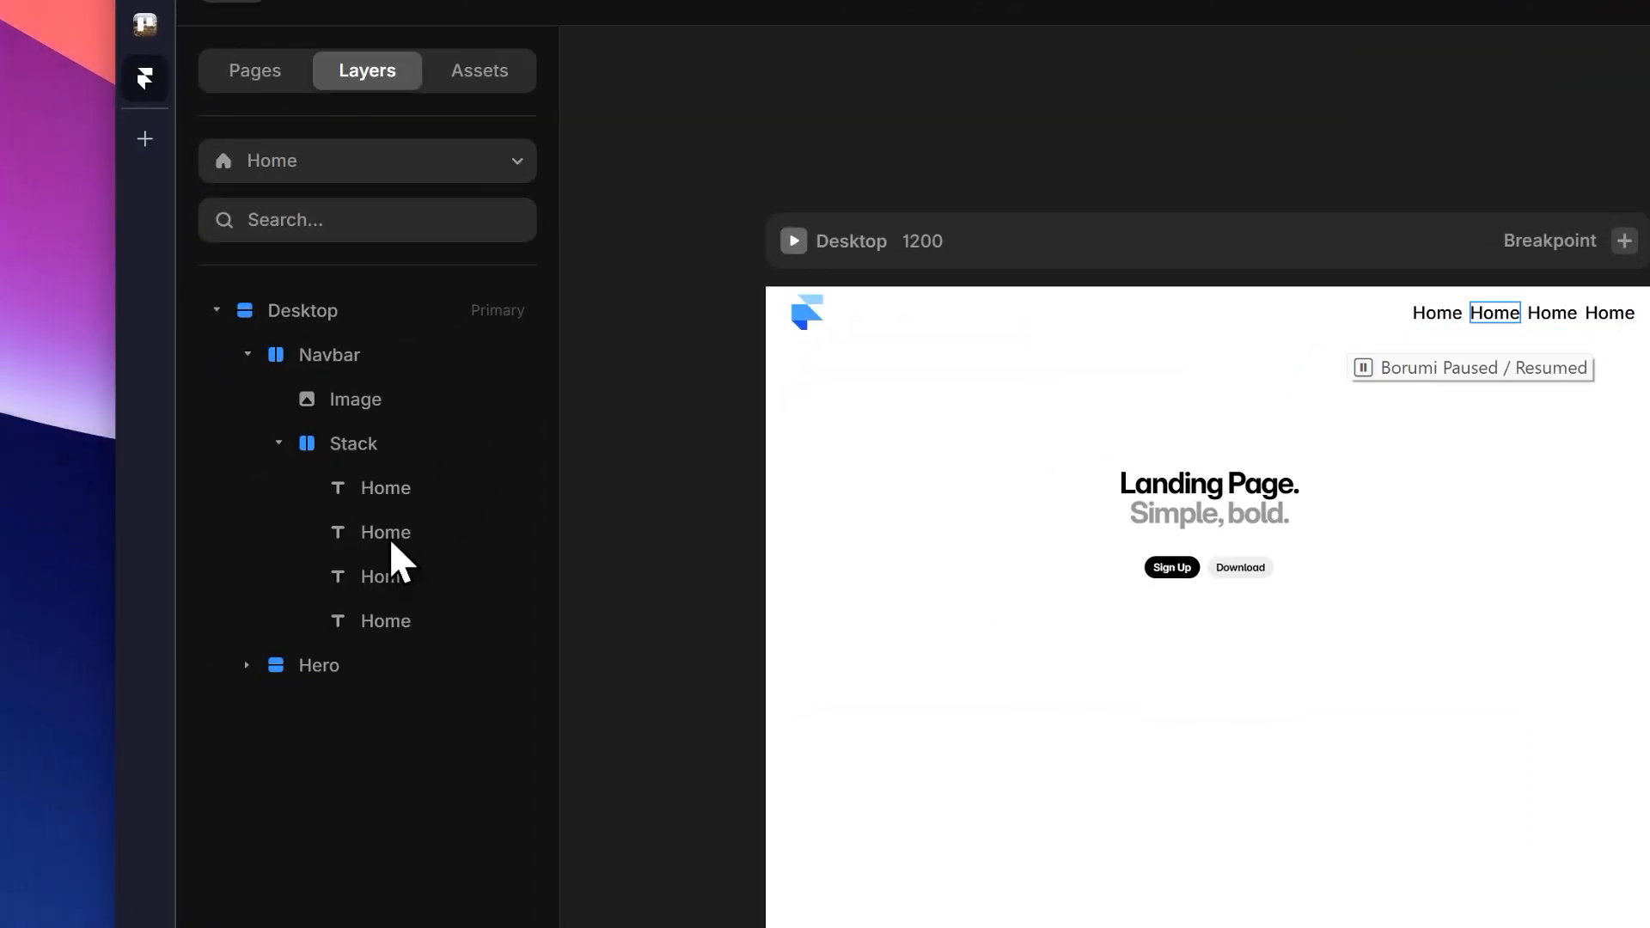
Step: Change the three copied links to About, Contact and Donate, and set the stack's gap to 38
left_click(394, 543)
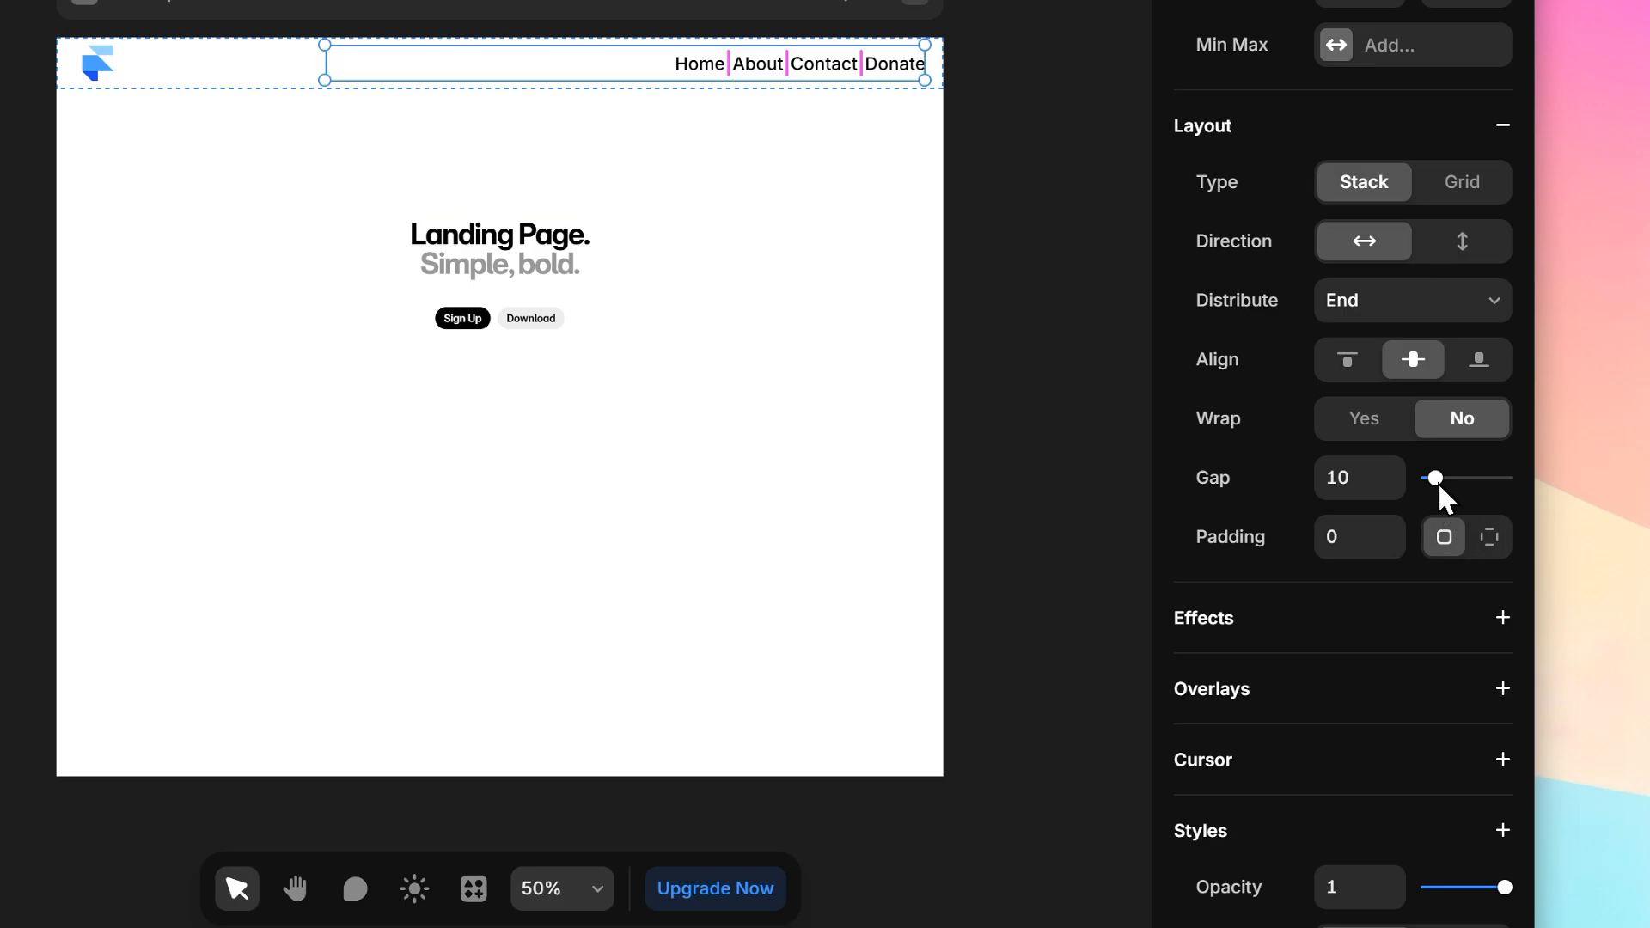
left_click_drag(1437, 482, 1454, 481)
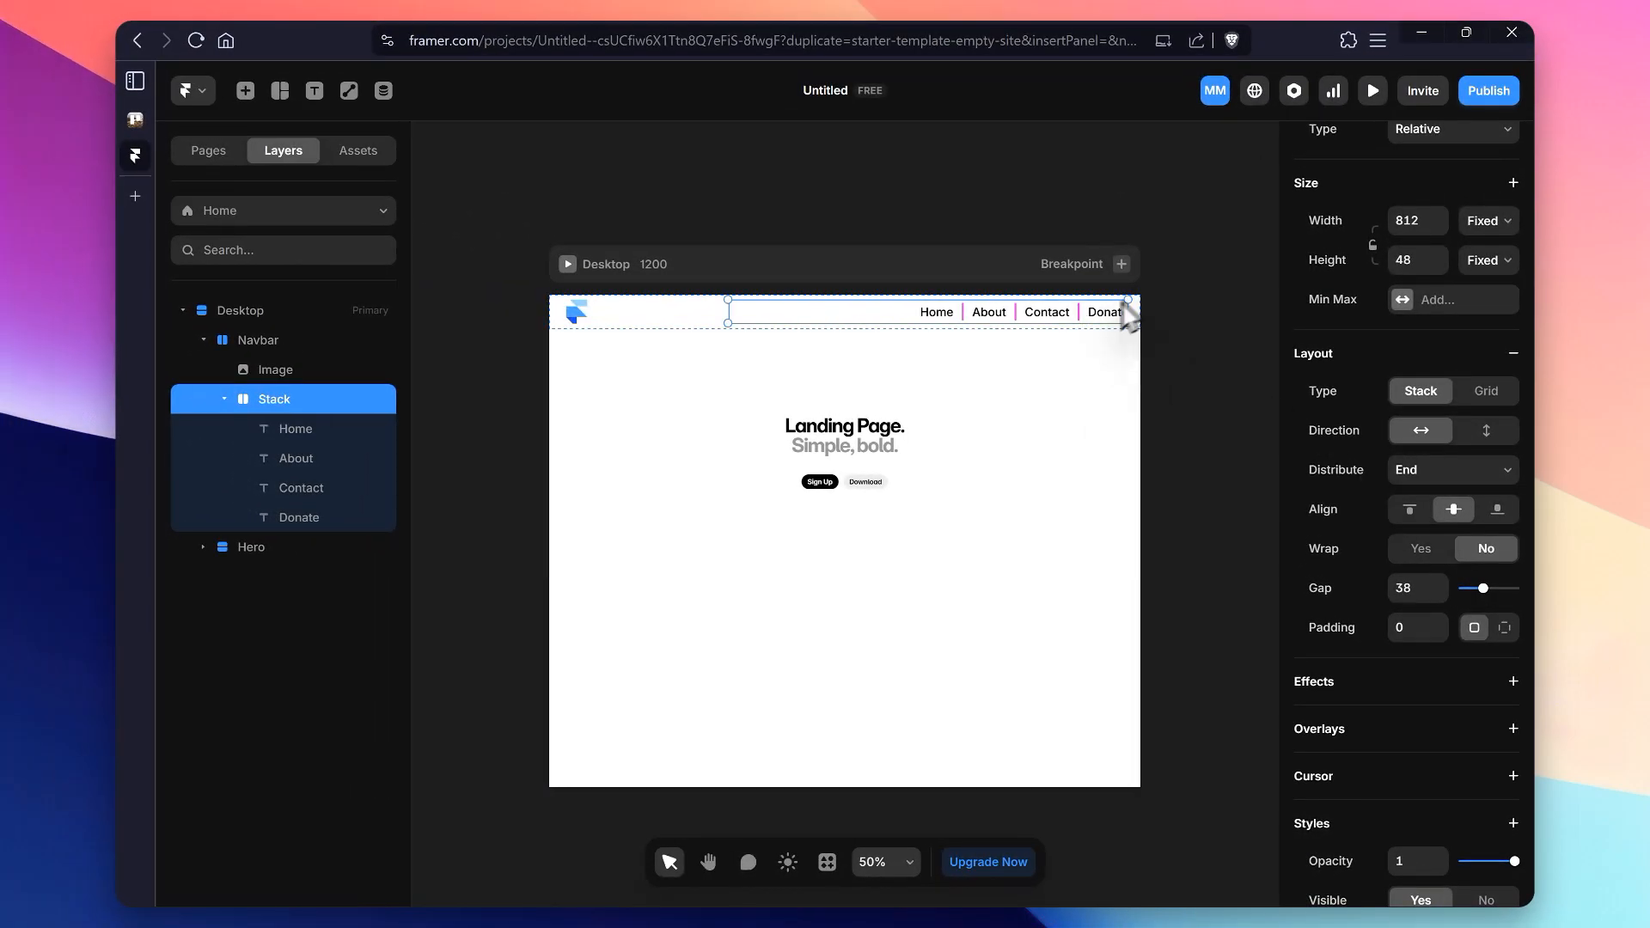
left_click(1224, 334)
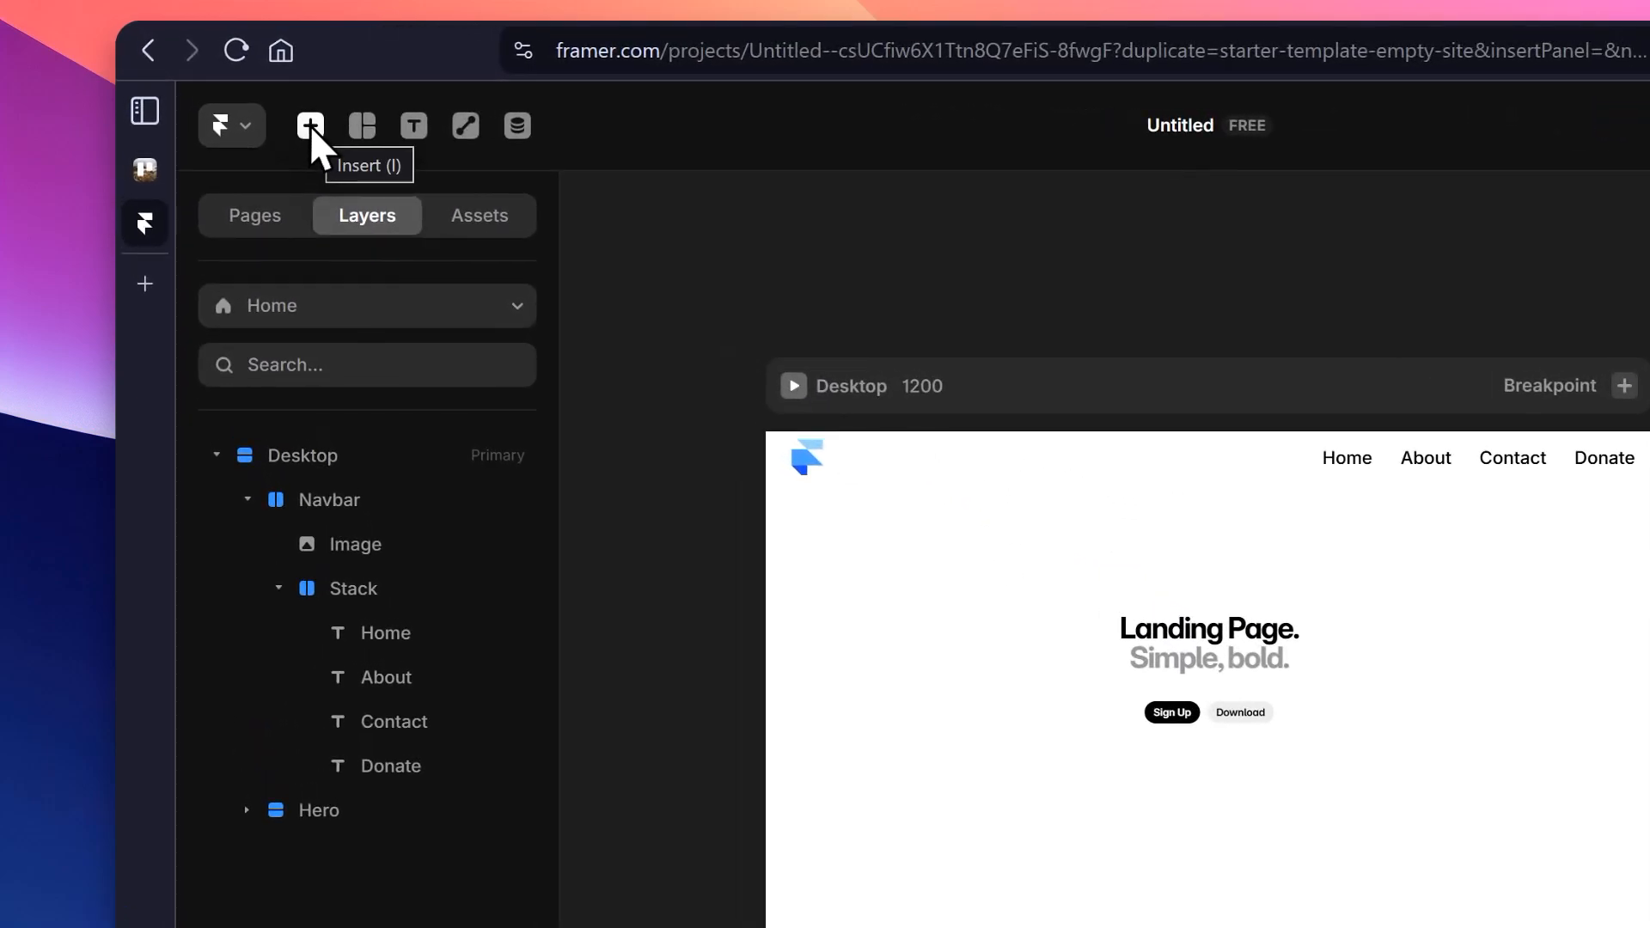
Step: Search the insertable elements for "image"
left_click(245, 90)
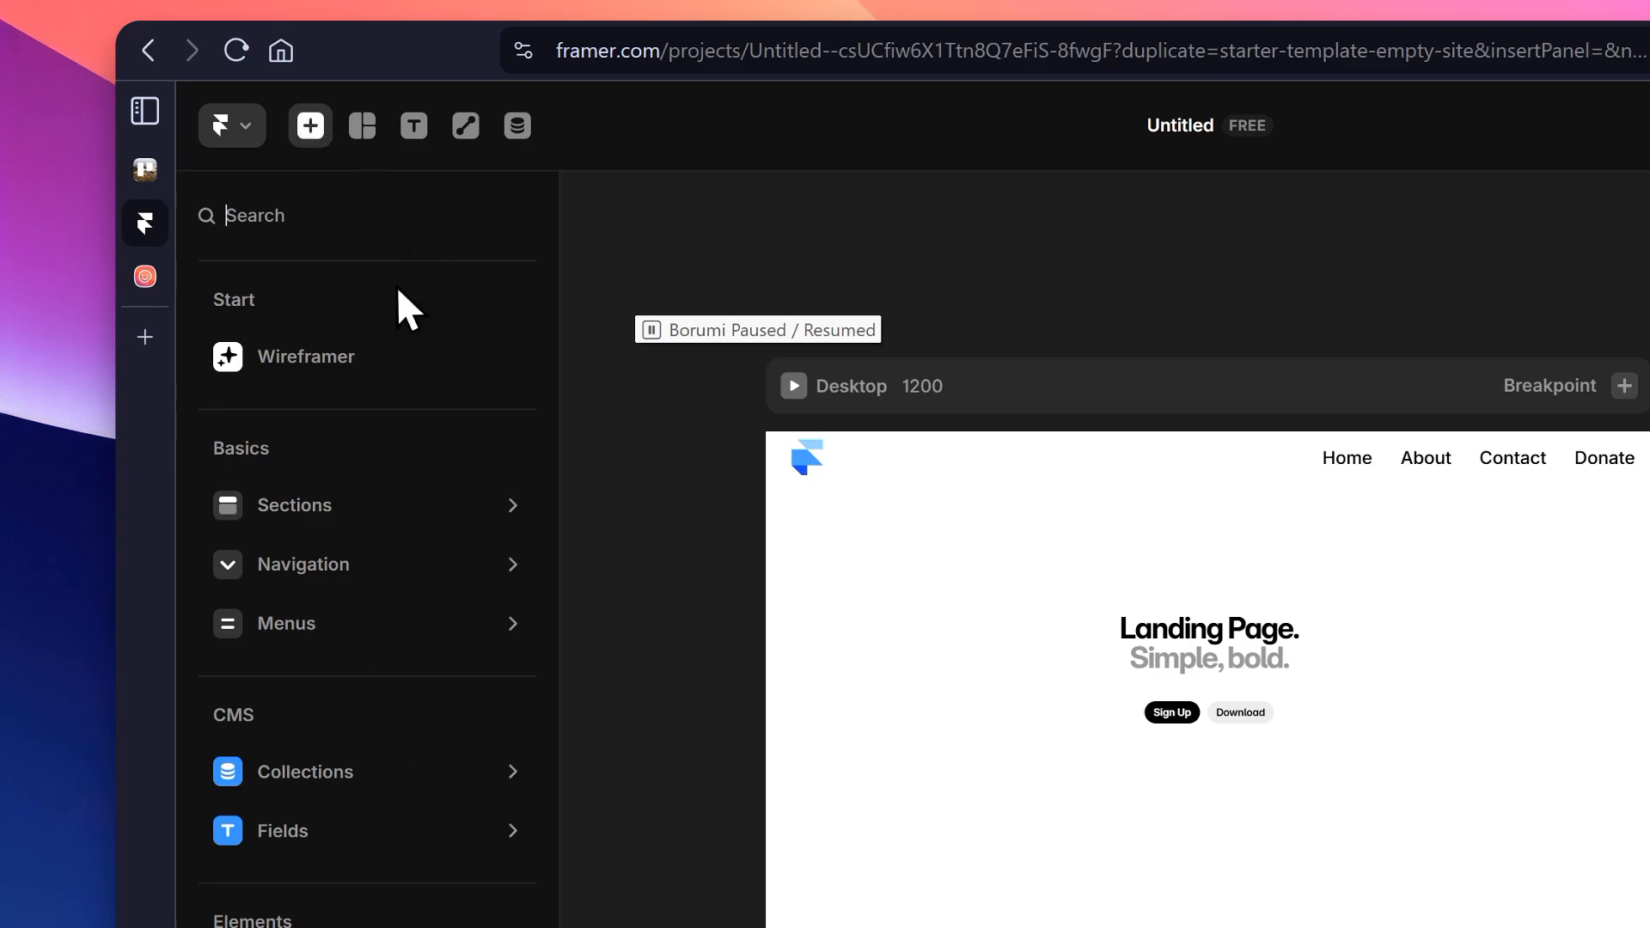
type("image")
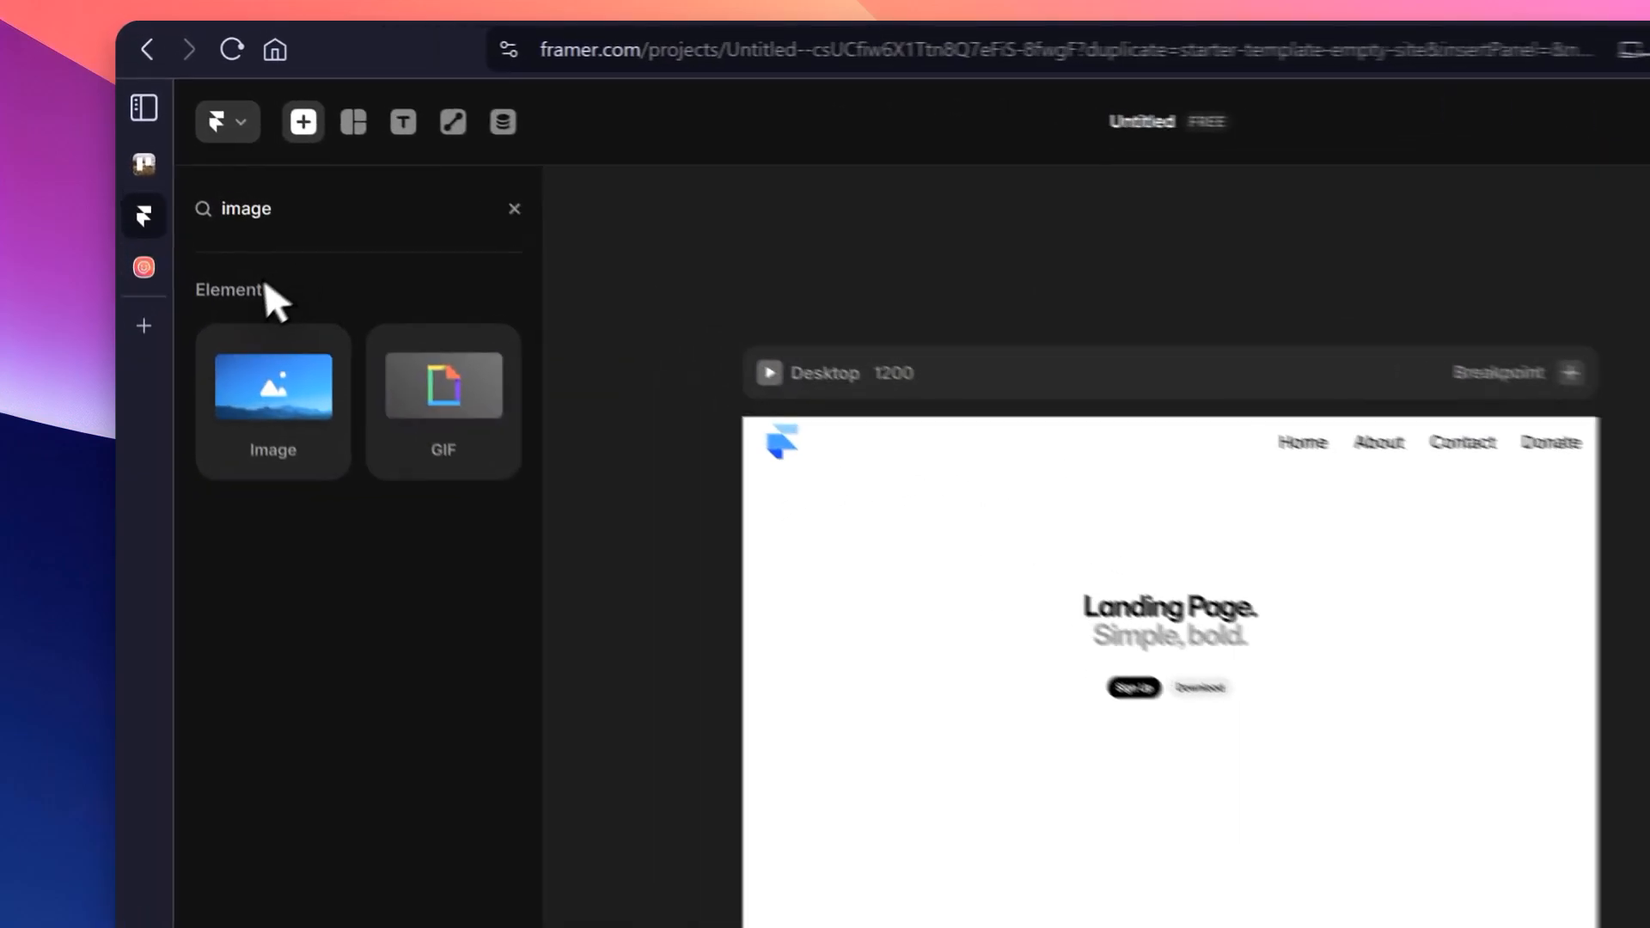
Step: Switch to the Iconbuddy menu search results and copy the SVG of the menu-alt-3 icon
mouse_move(117, 191)
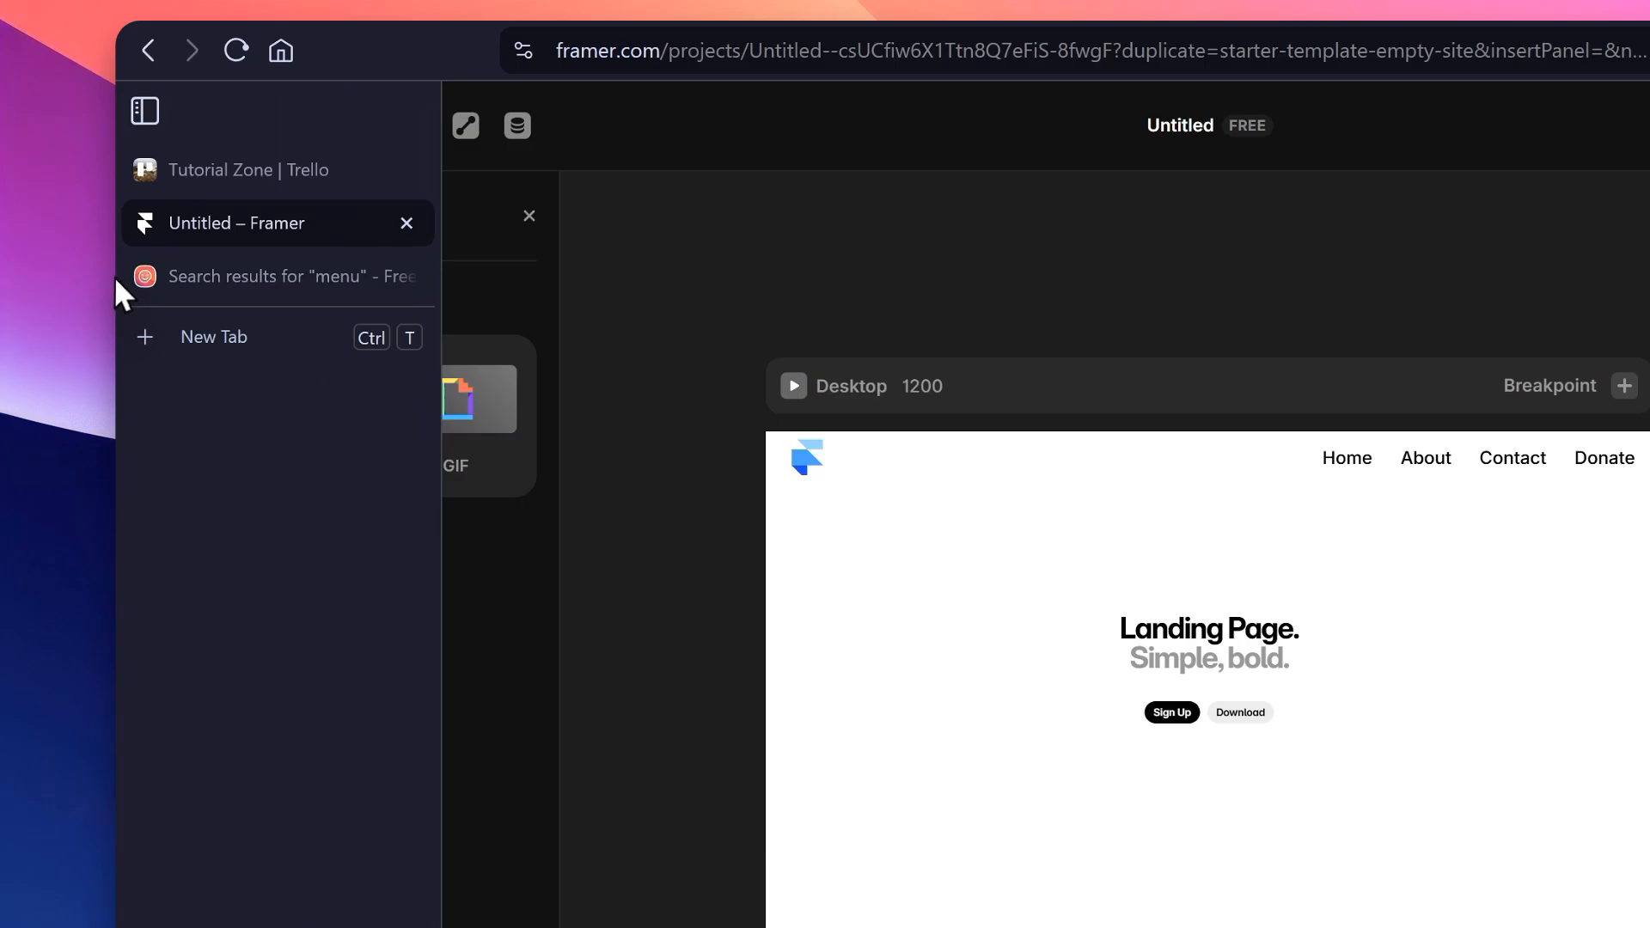
left_click(163, 276)
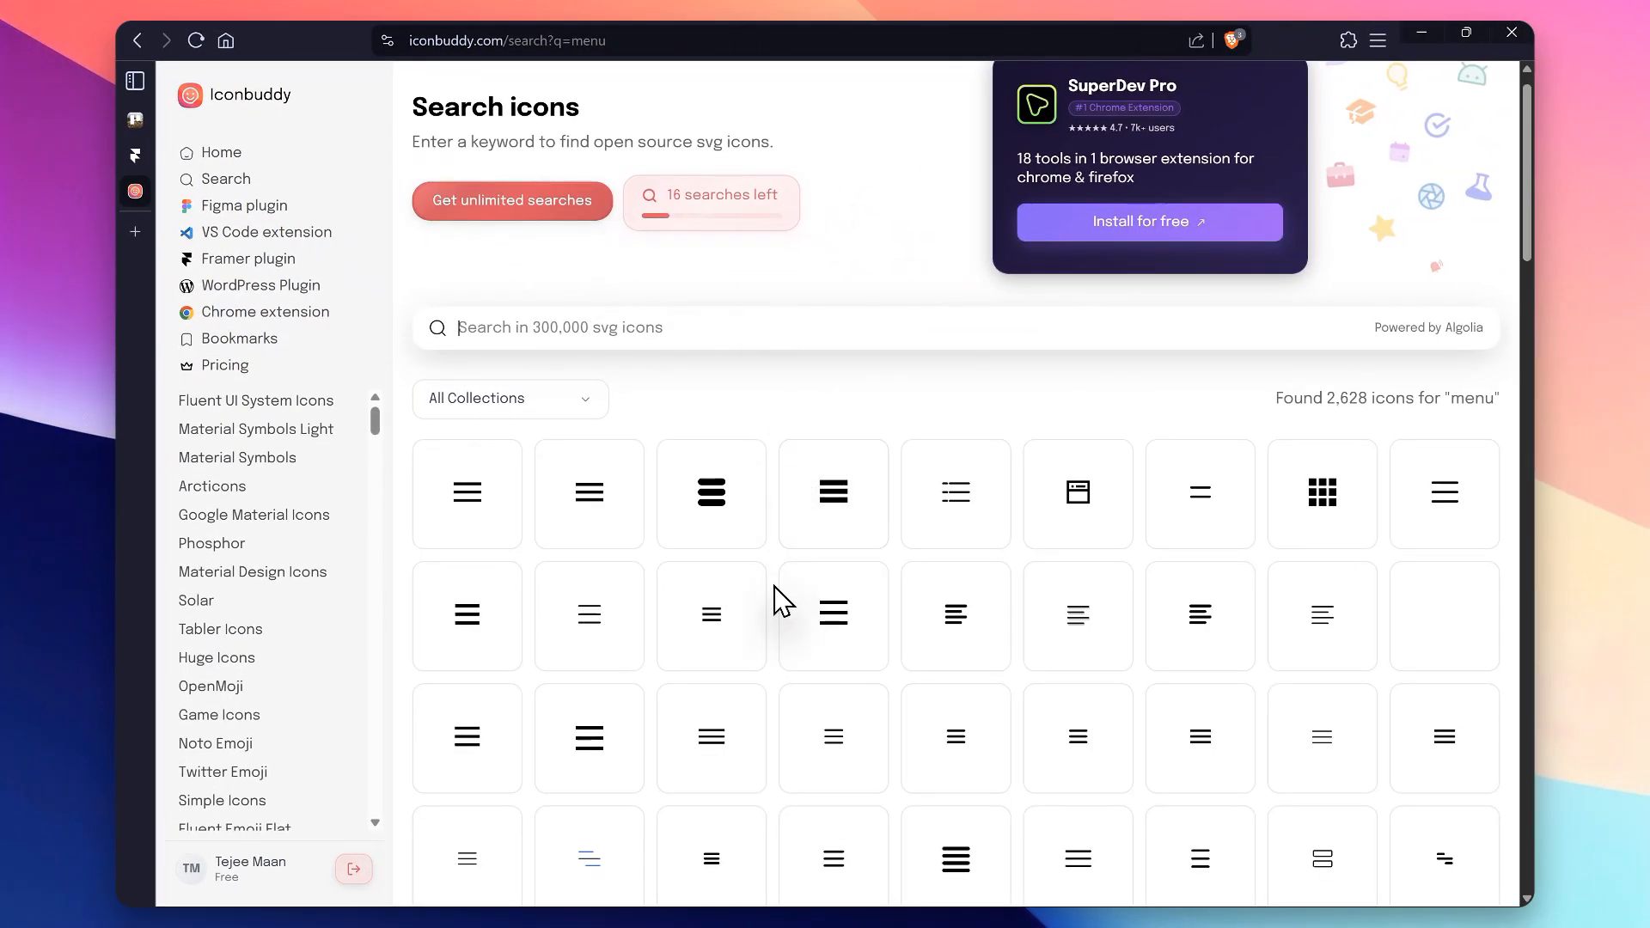
scroll(782, 599, "down", 4)
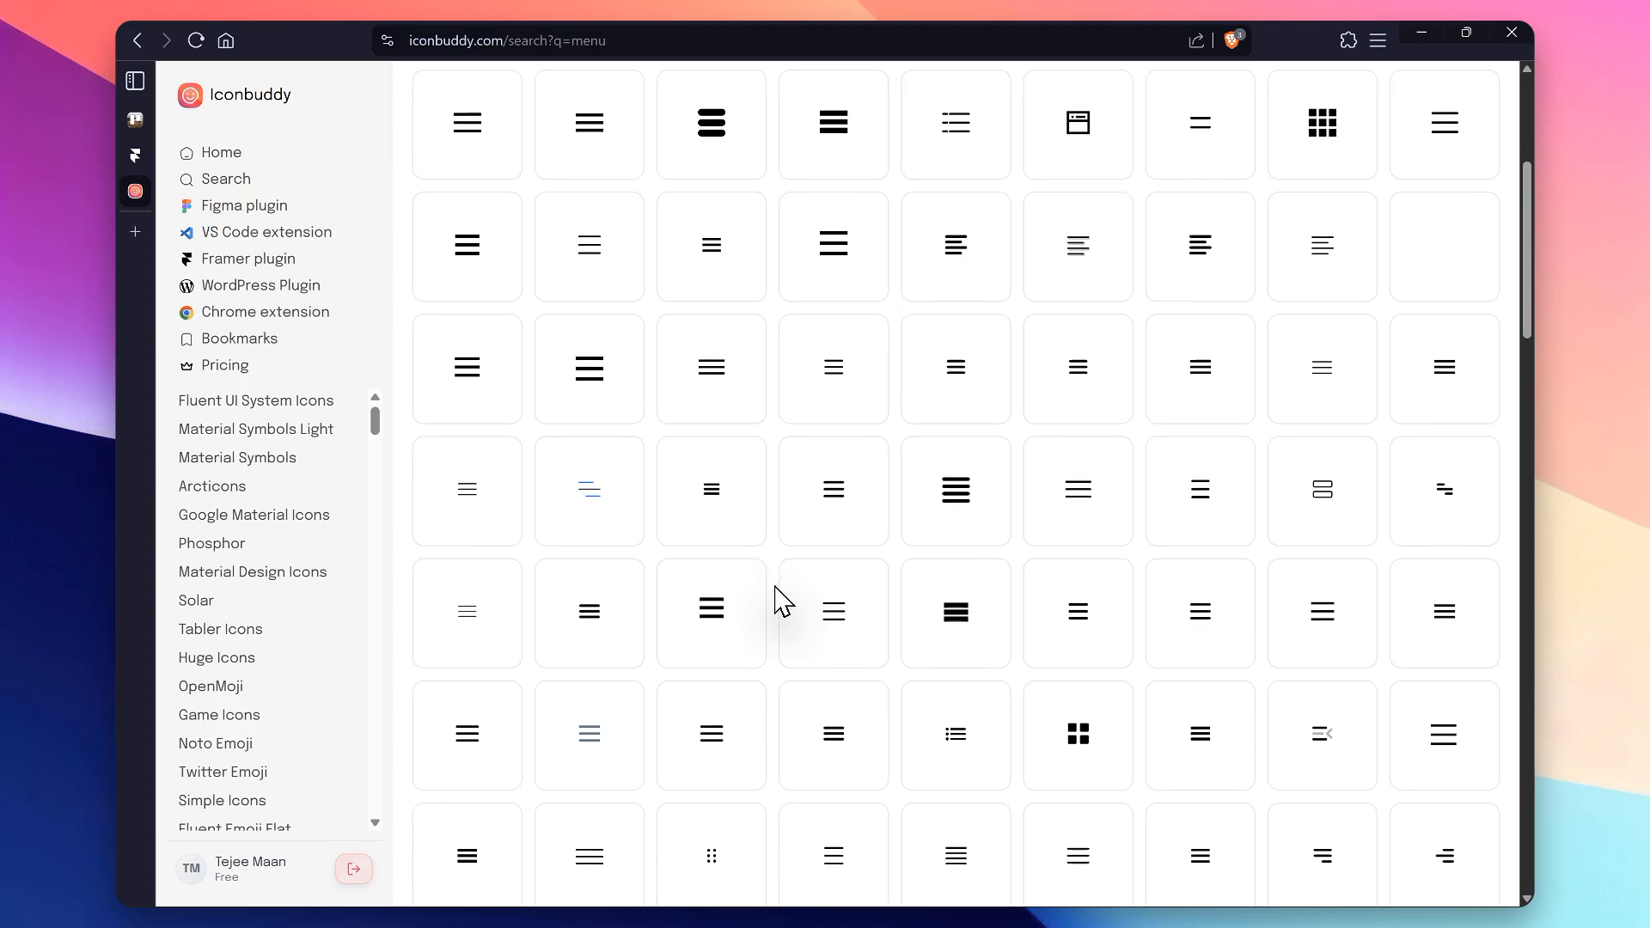
scroll(782, 599, "down", 1)
scroll(782, 599, "down", 5)
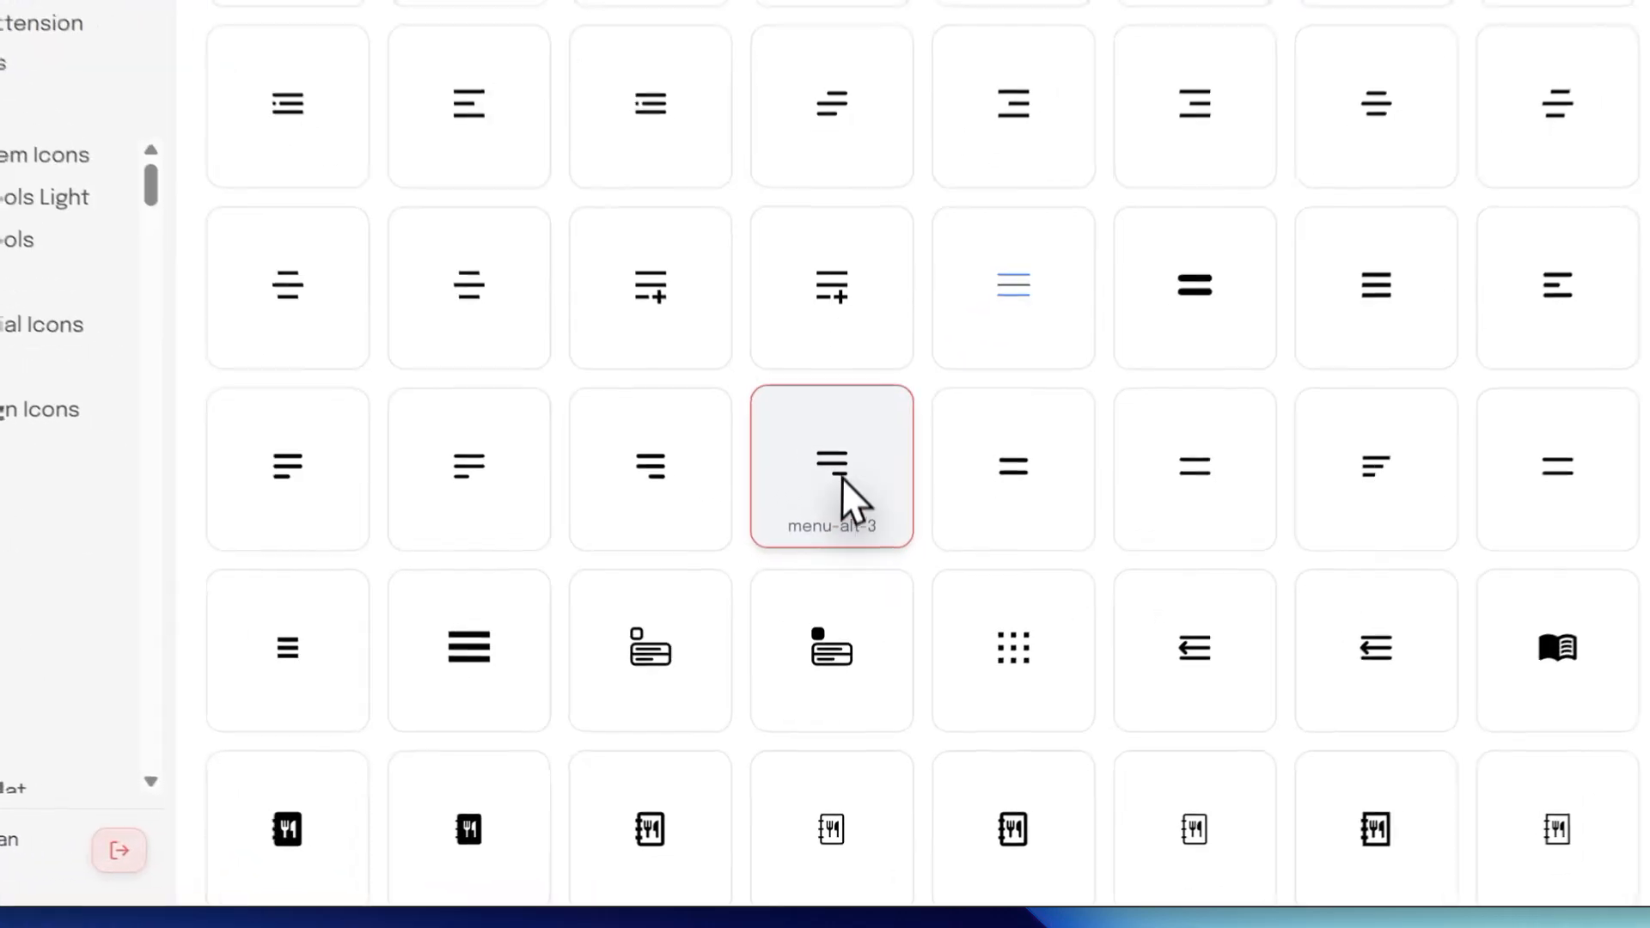
left_click(842, 455)
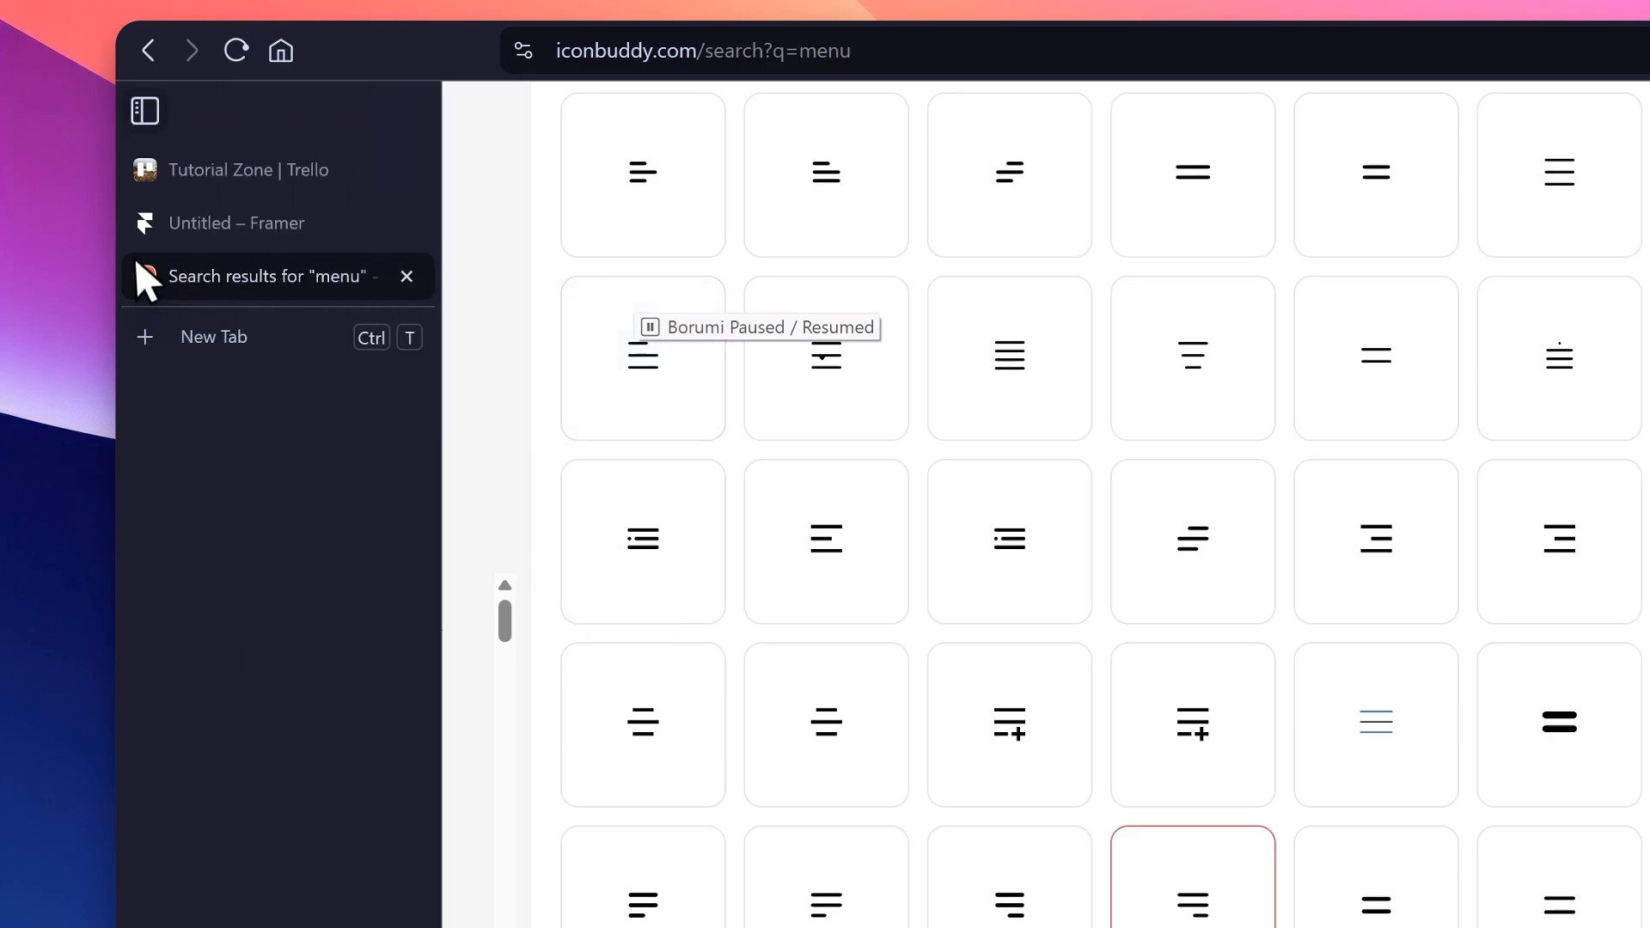
Step: Return to the Framer project and paste the copied menu icon onto the Desktop page
left_click(163, 225)
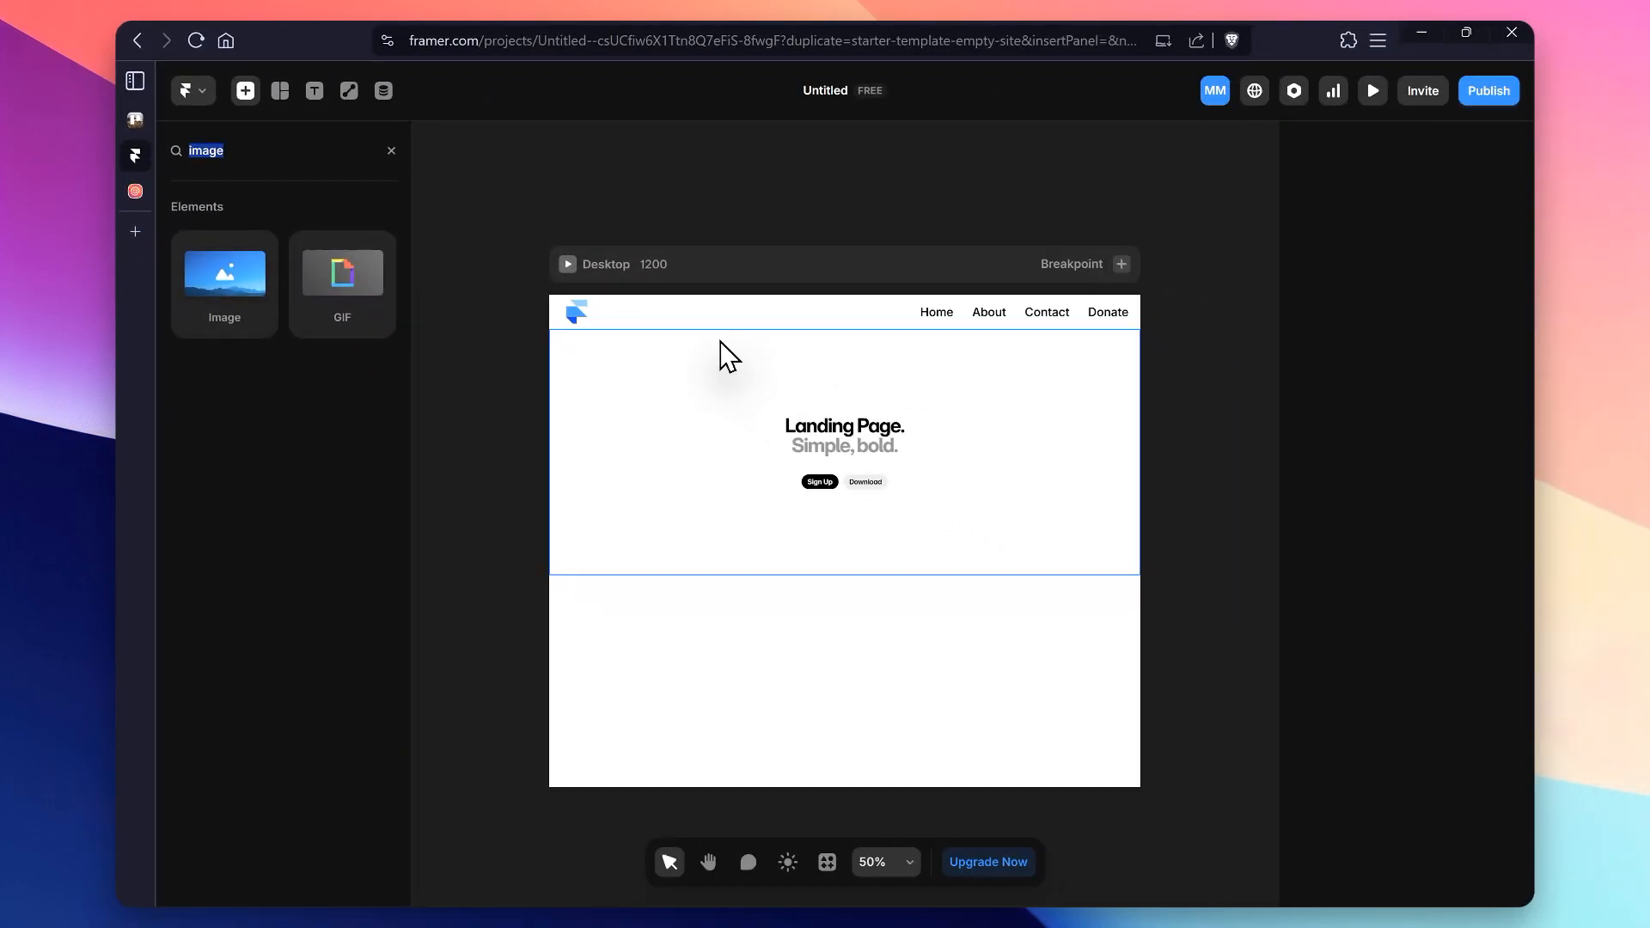
key("ctrl+v")
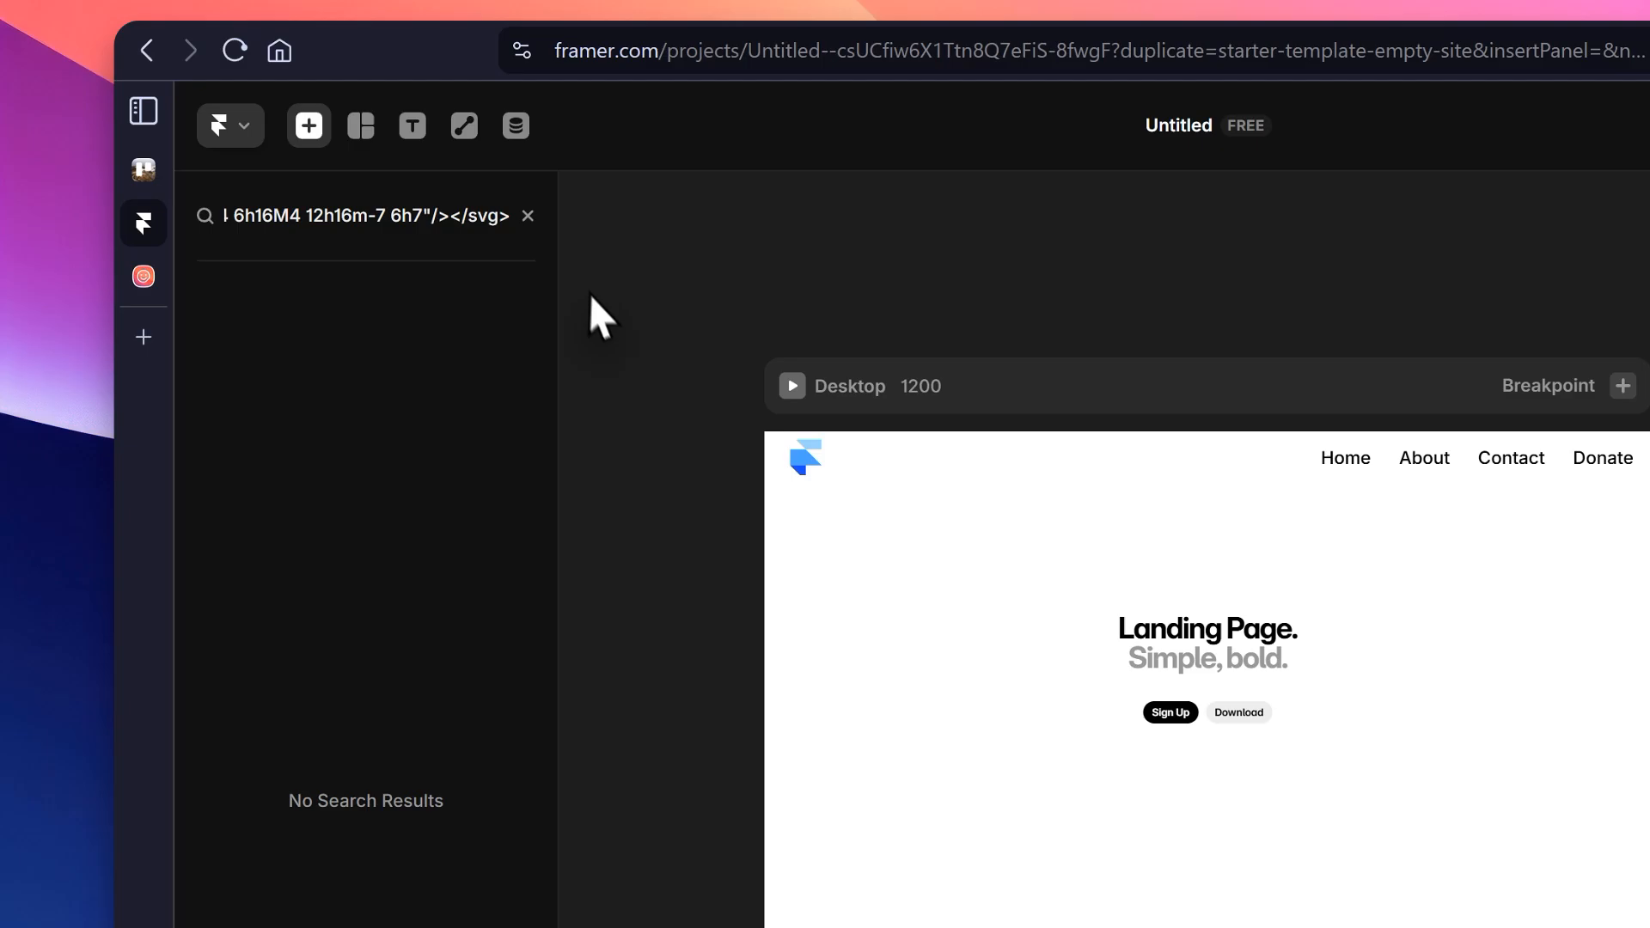
key("Escape")
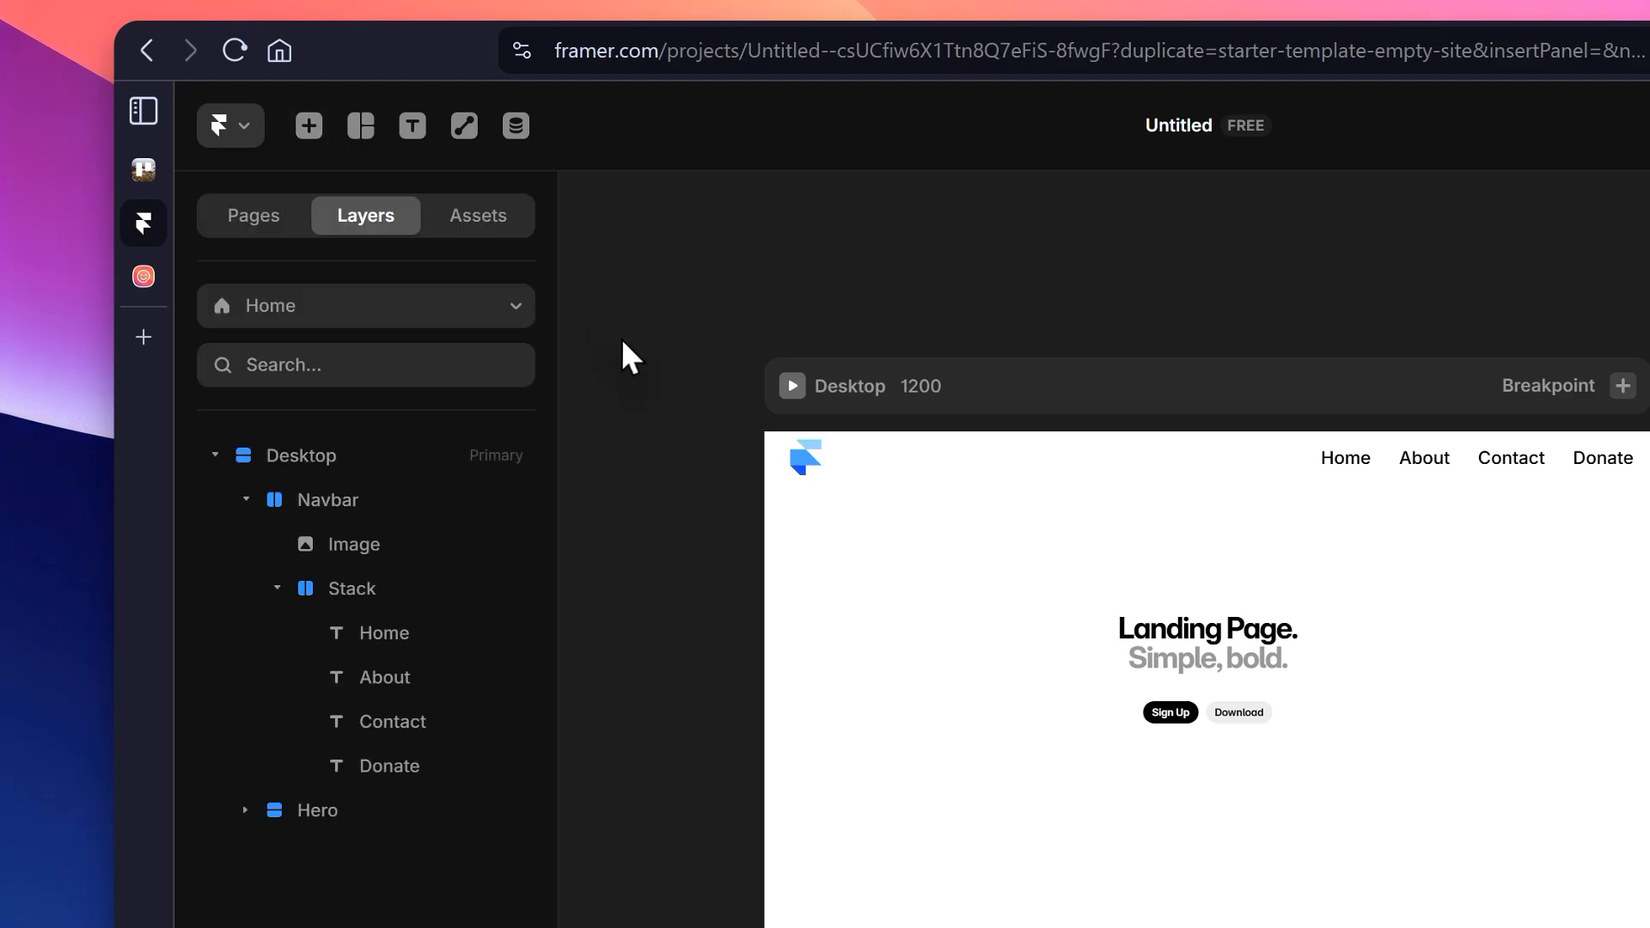
key("ctrl+v")
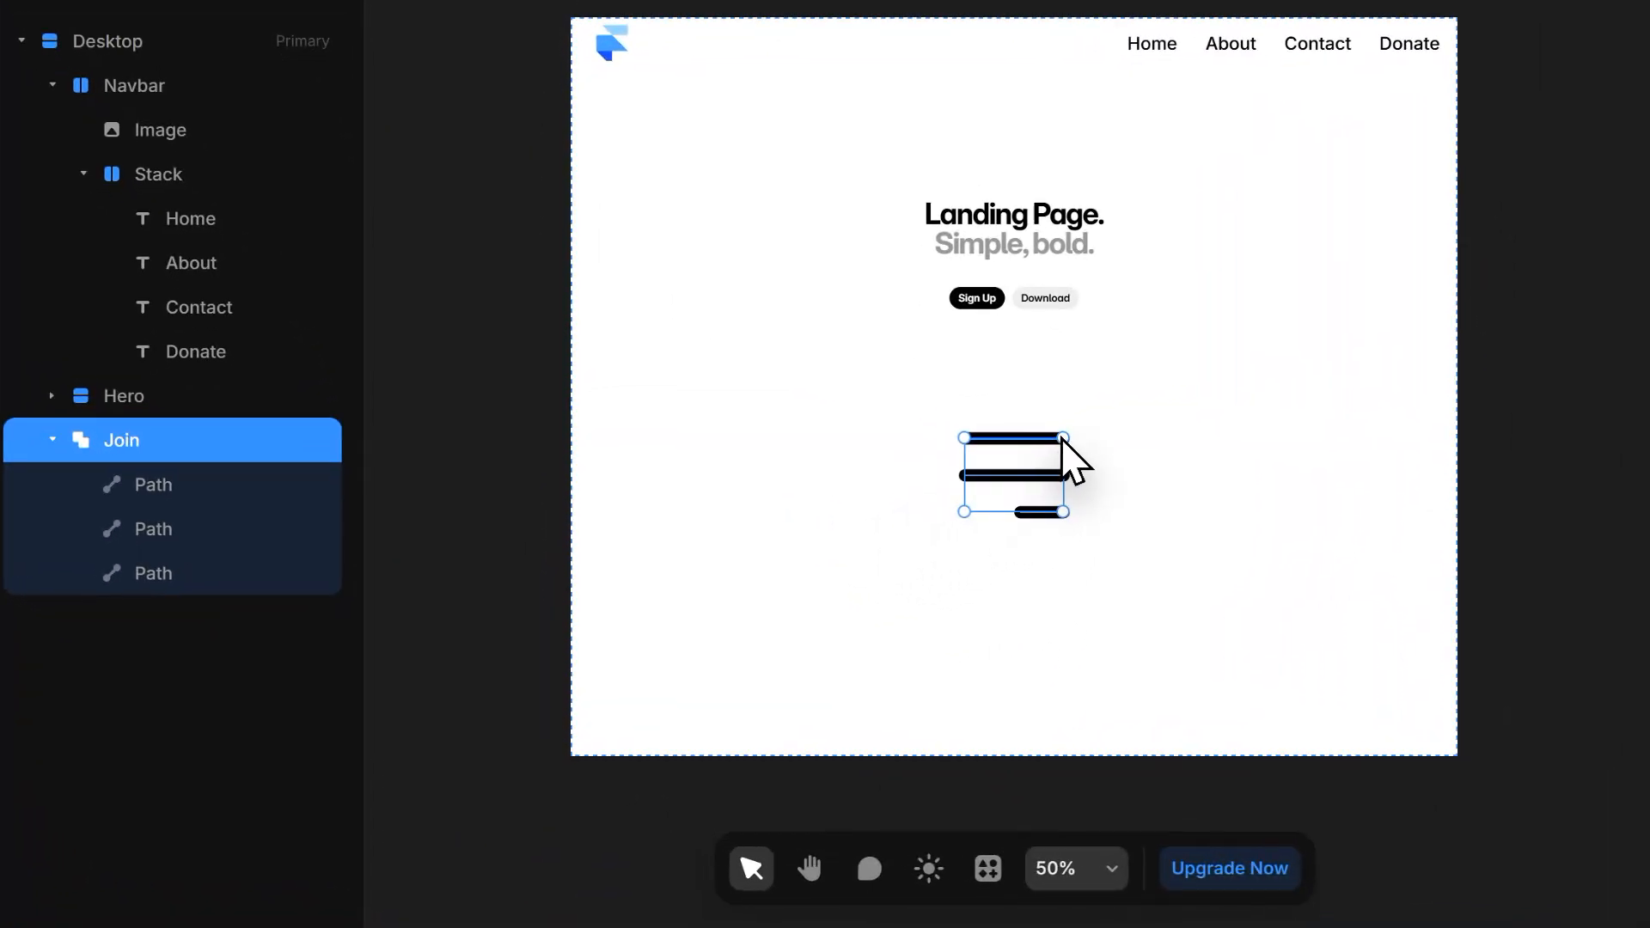
Step: Shrink the pasted menu icon to about 25 by 18 and set its stroke width to 2
left_click_drag(876, 576, 837, 594)
left_click_drag(1001, 467, 992, 469)
key("ctrl+z")
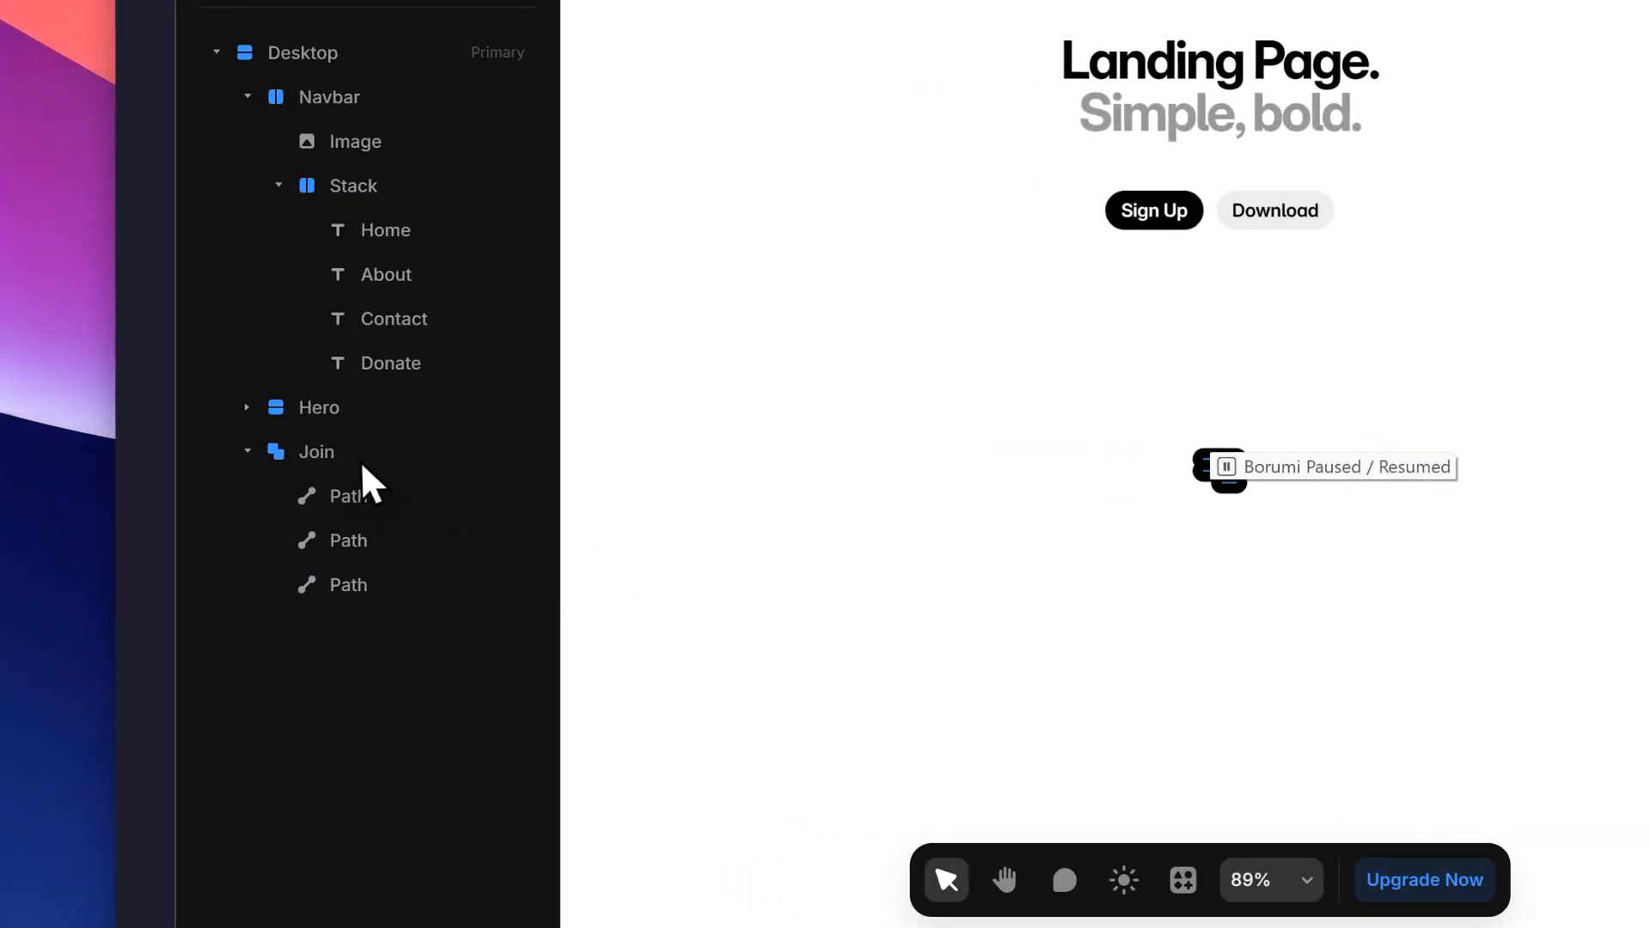
left_click(361, 463)
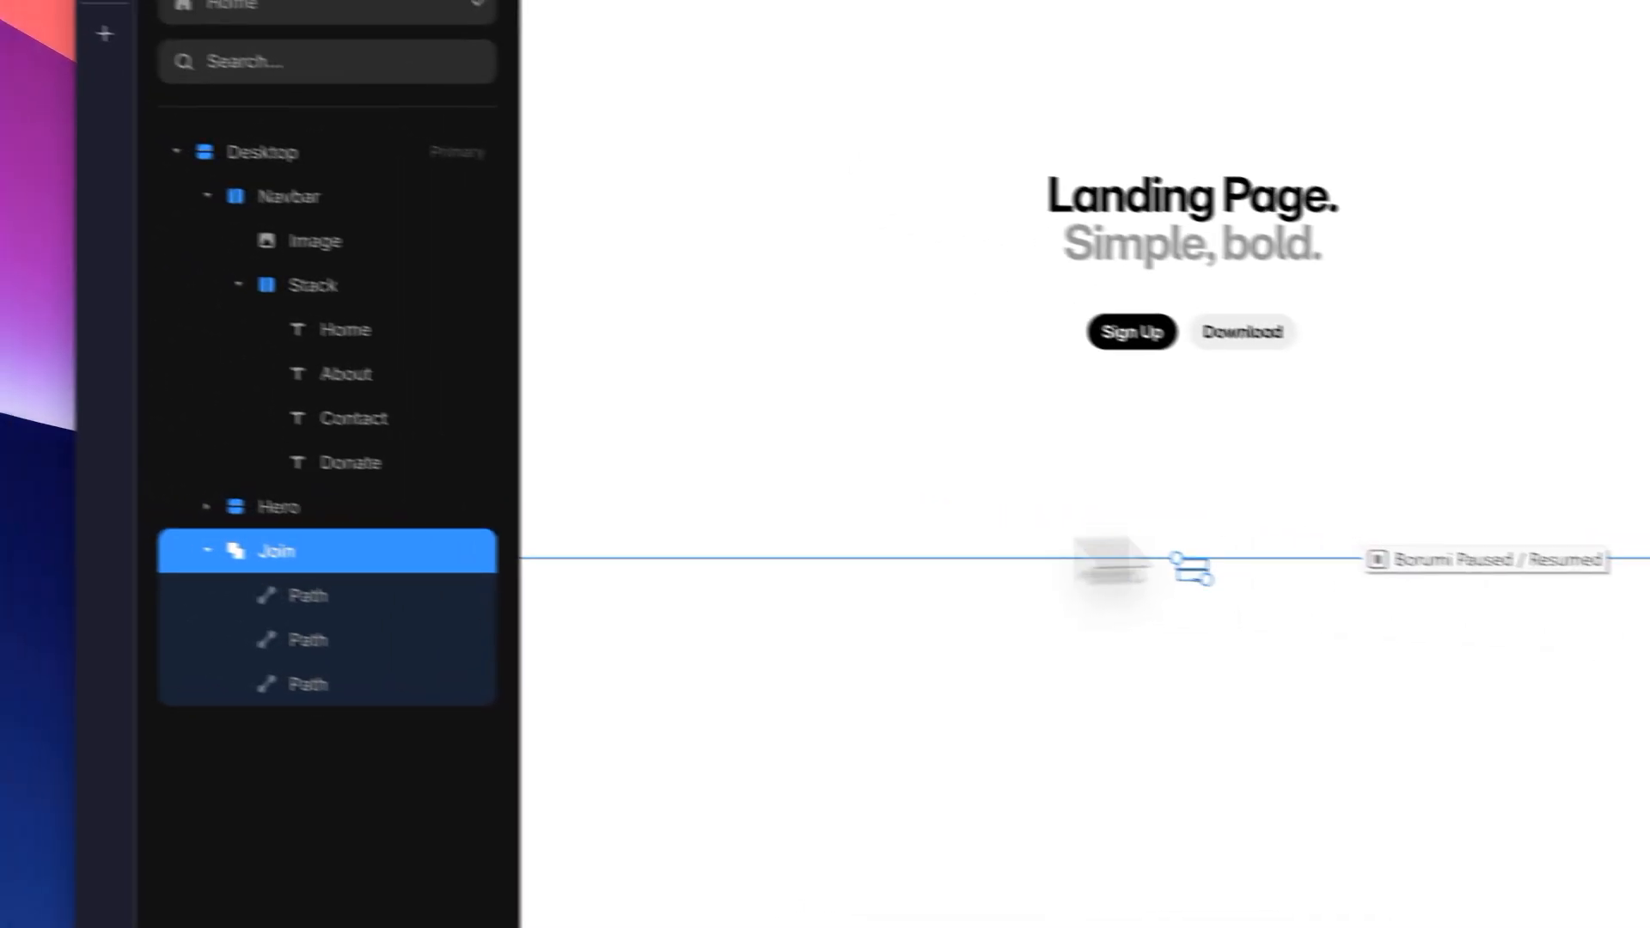
Step: Move the menu icon's Join layer into the Navbar's stack, directly after Donate
left_click(249, 557)
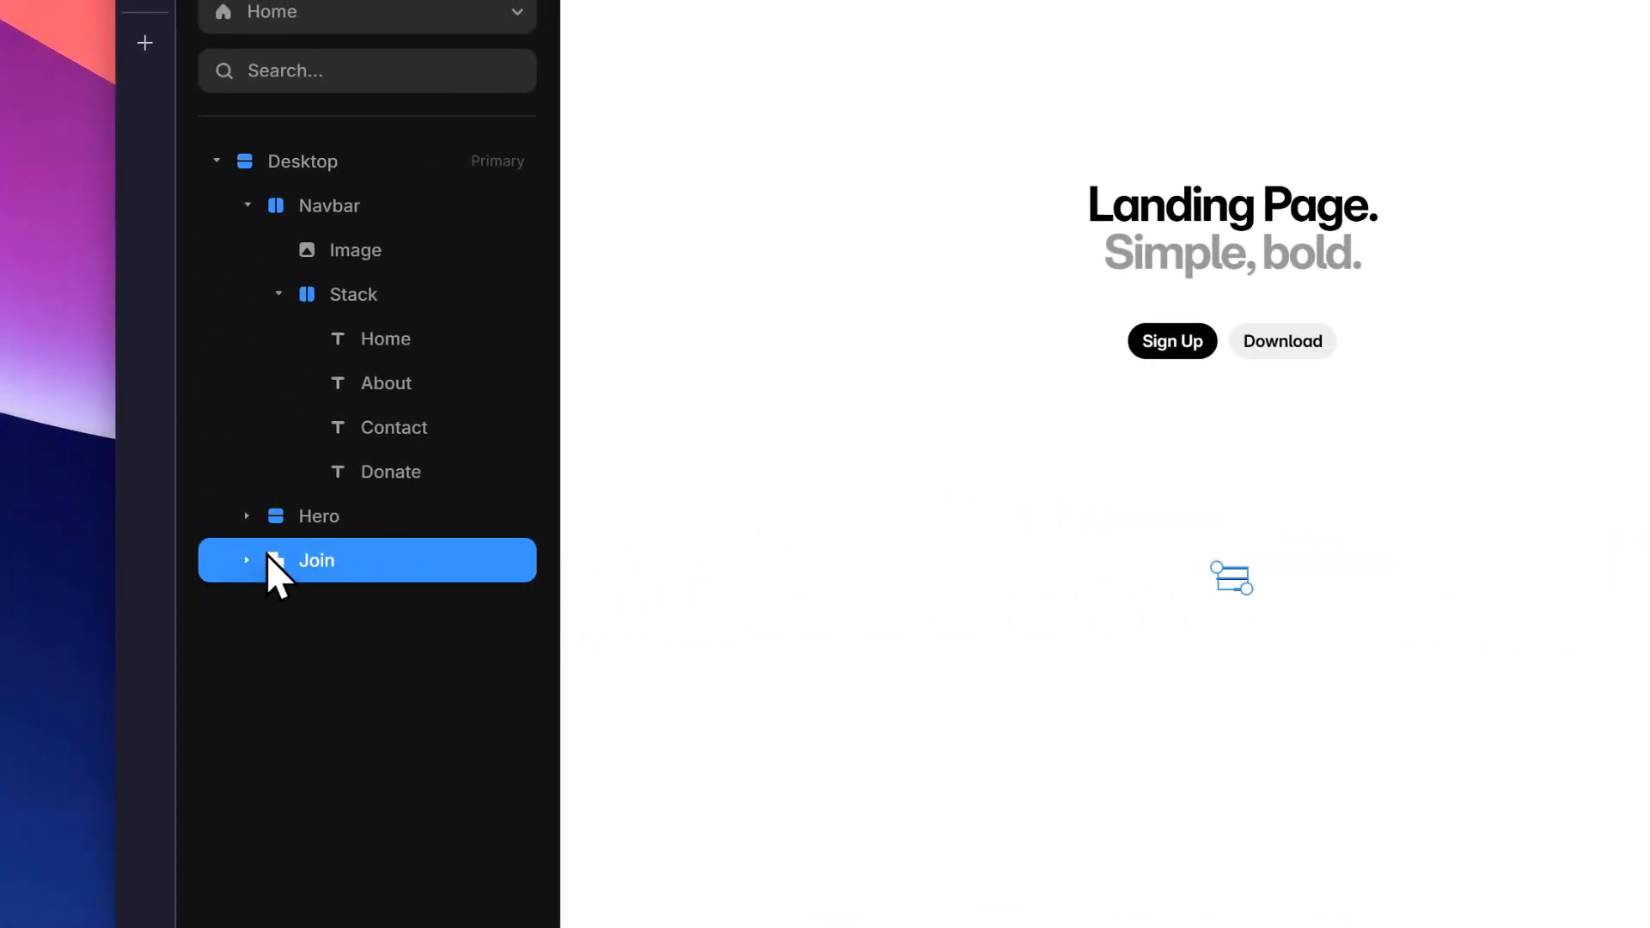
left_click_drag(267, 554, 311, 507)
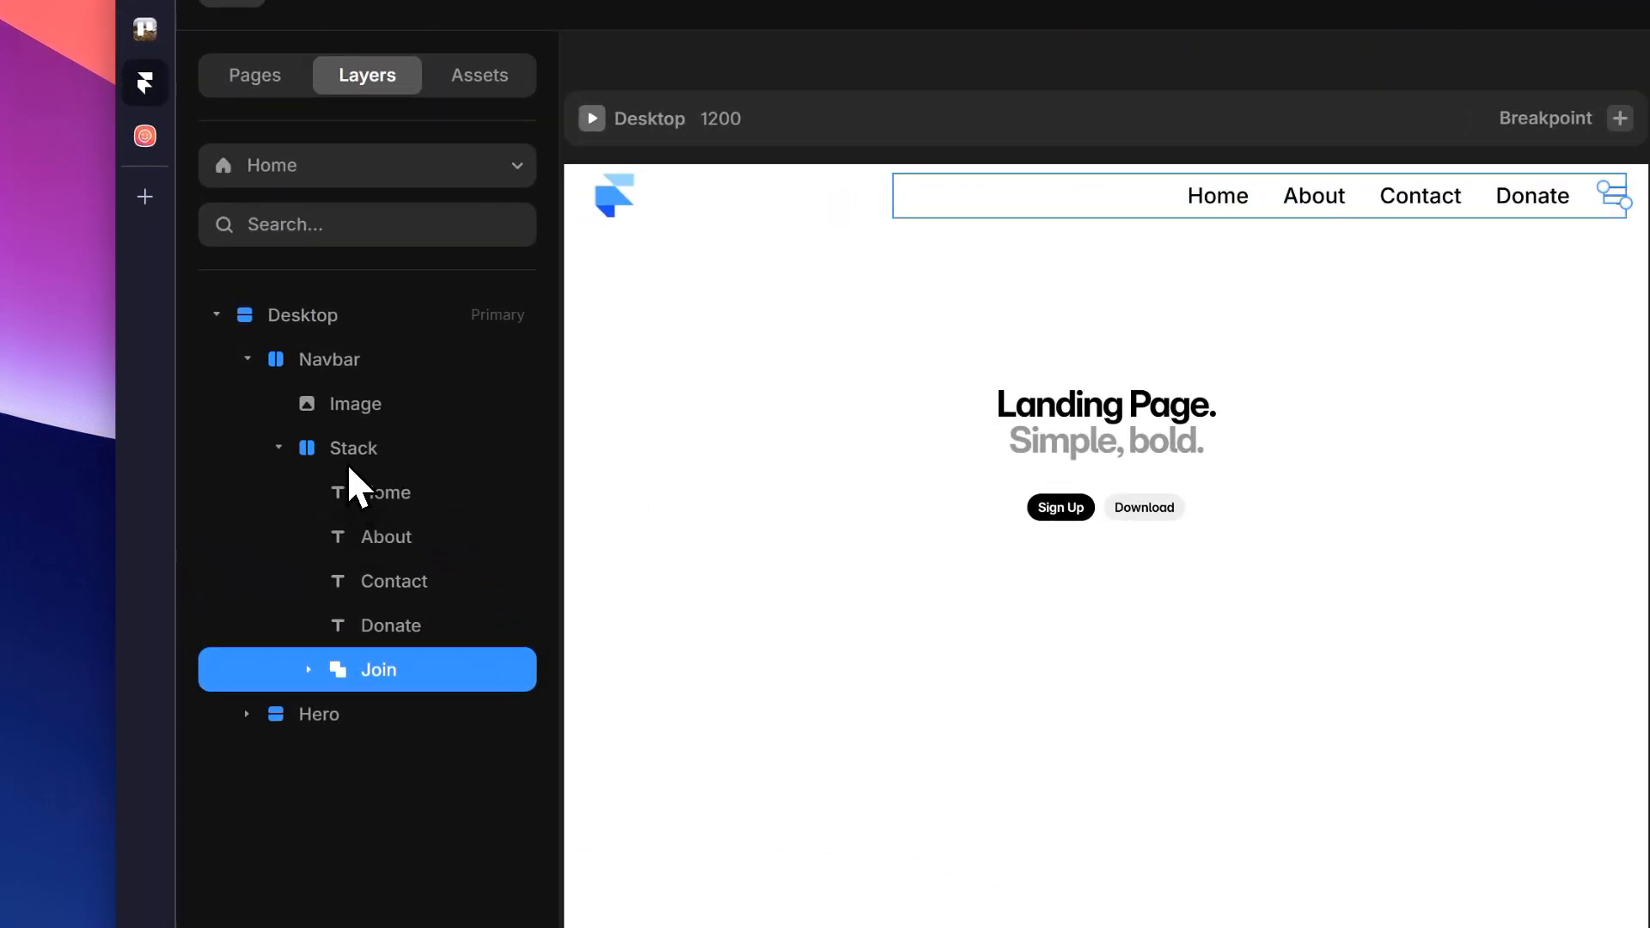
left_click(349, 463)
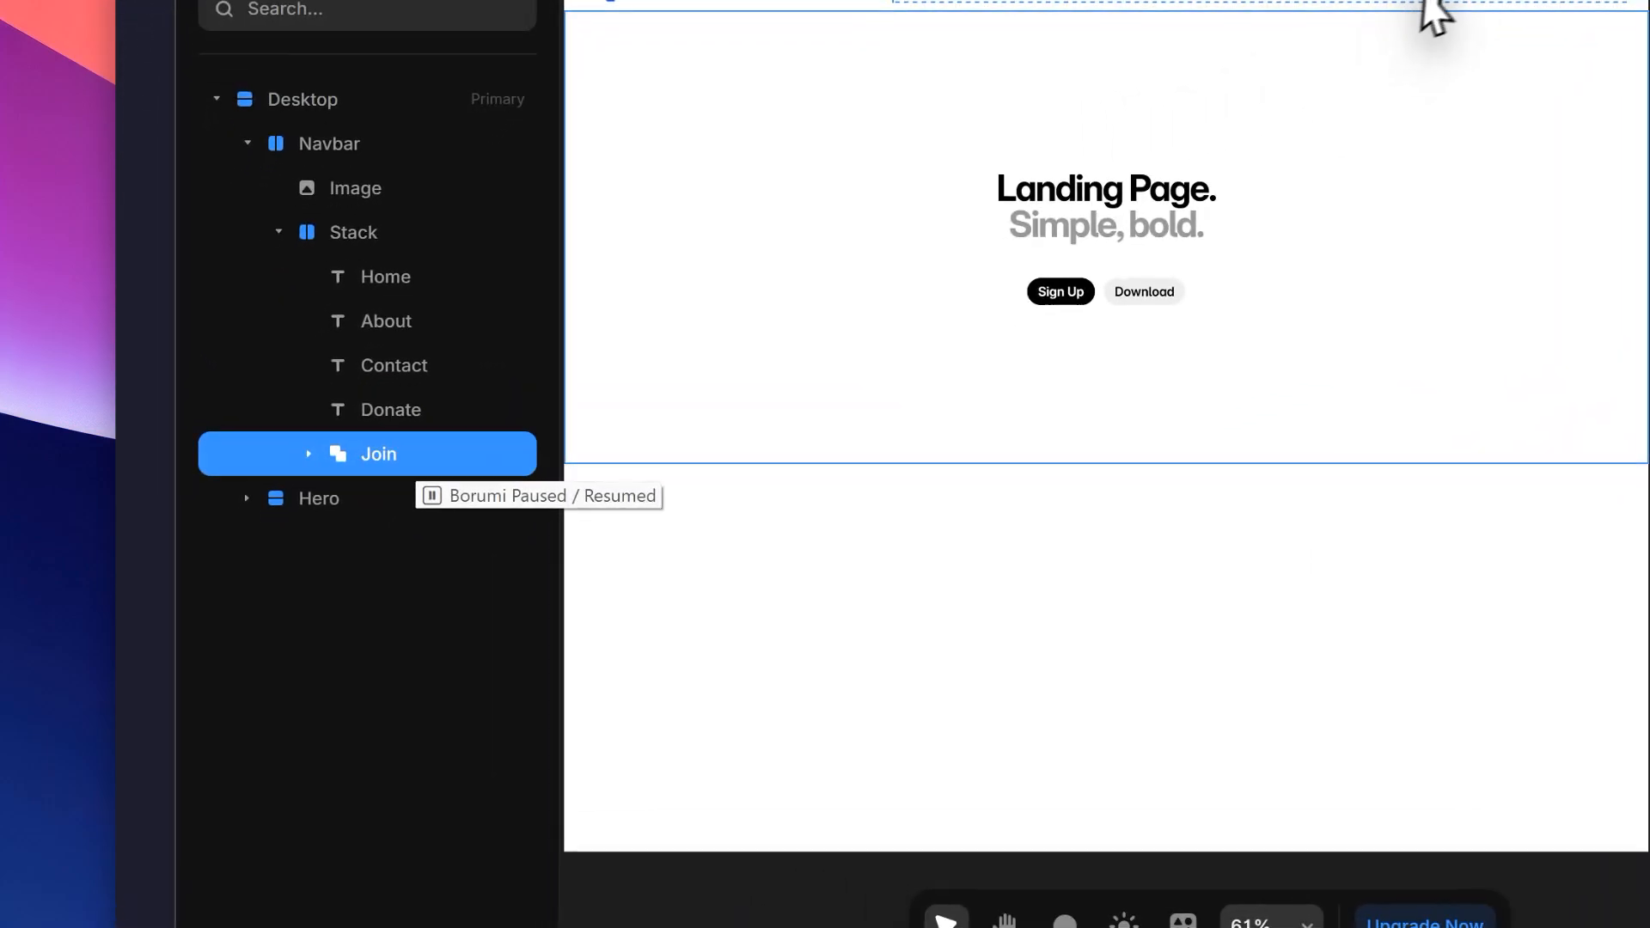
Step: Rename the Join layer in the stack to "Hamburger Icon"
double_click(289, 553)
type("H")
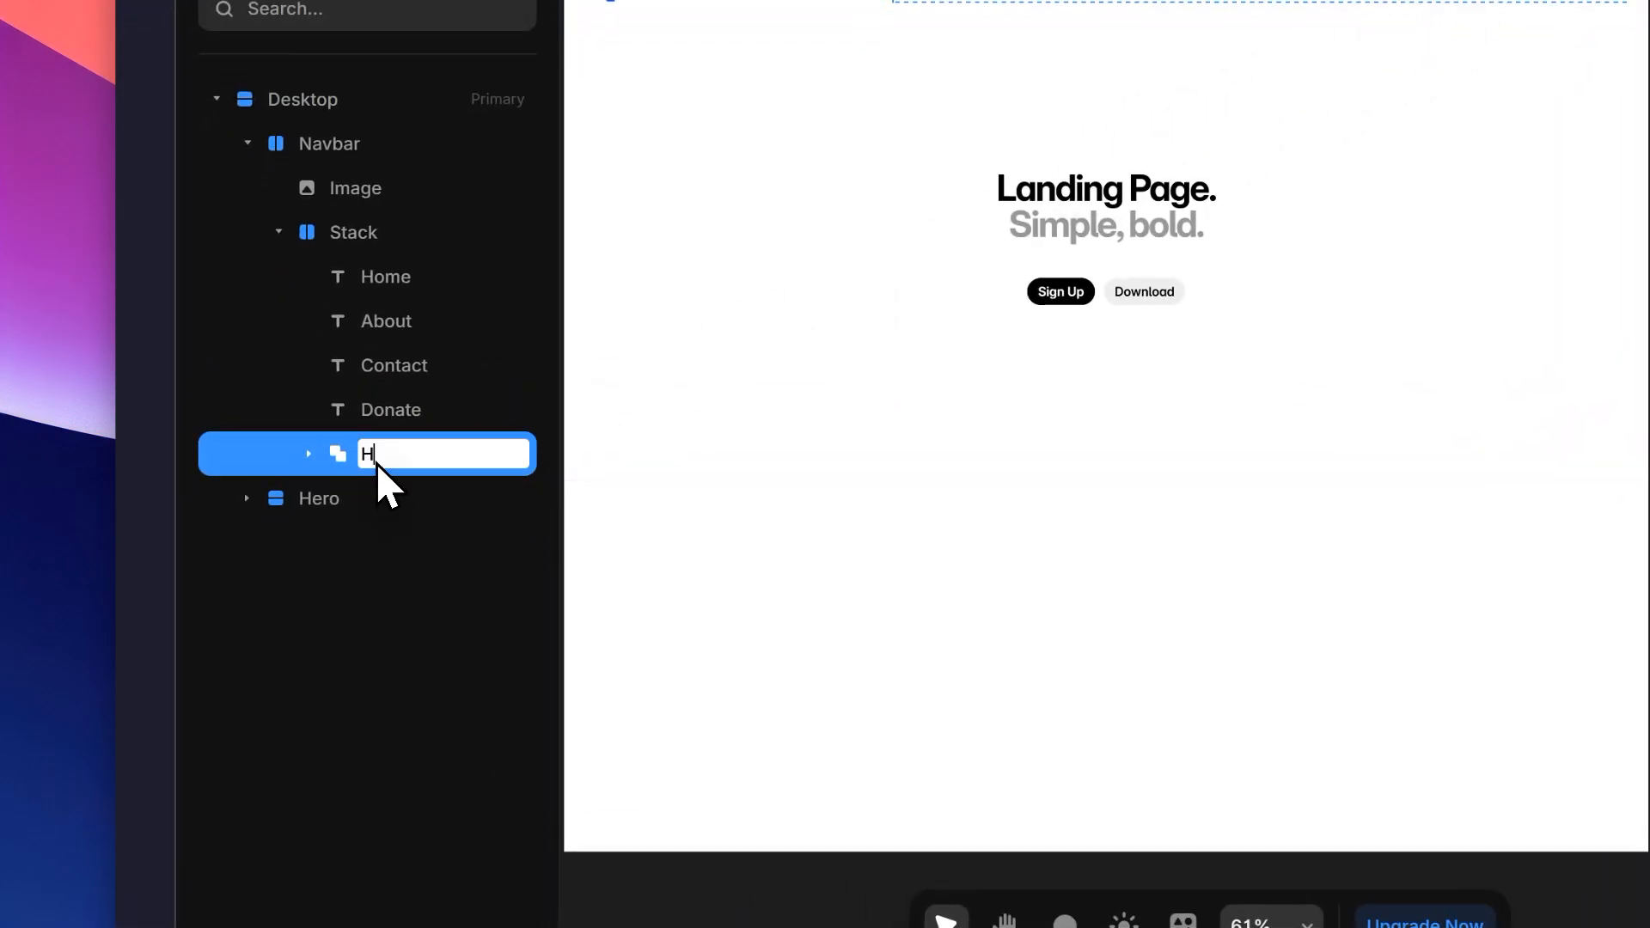
type("am")
type("burge")
type("r I")
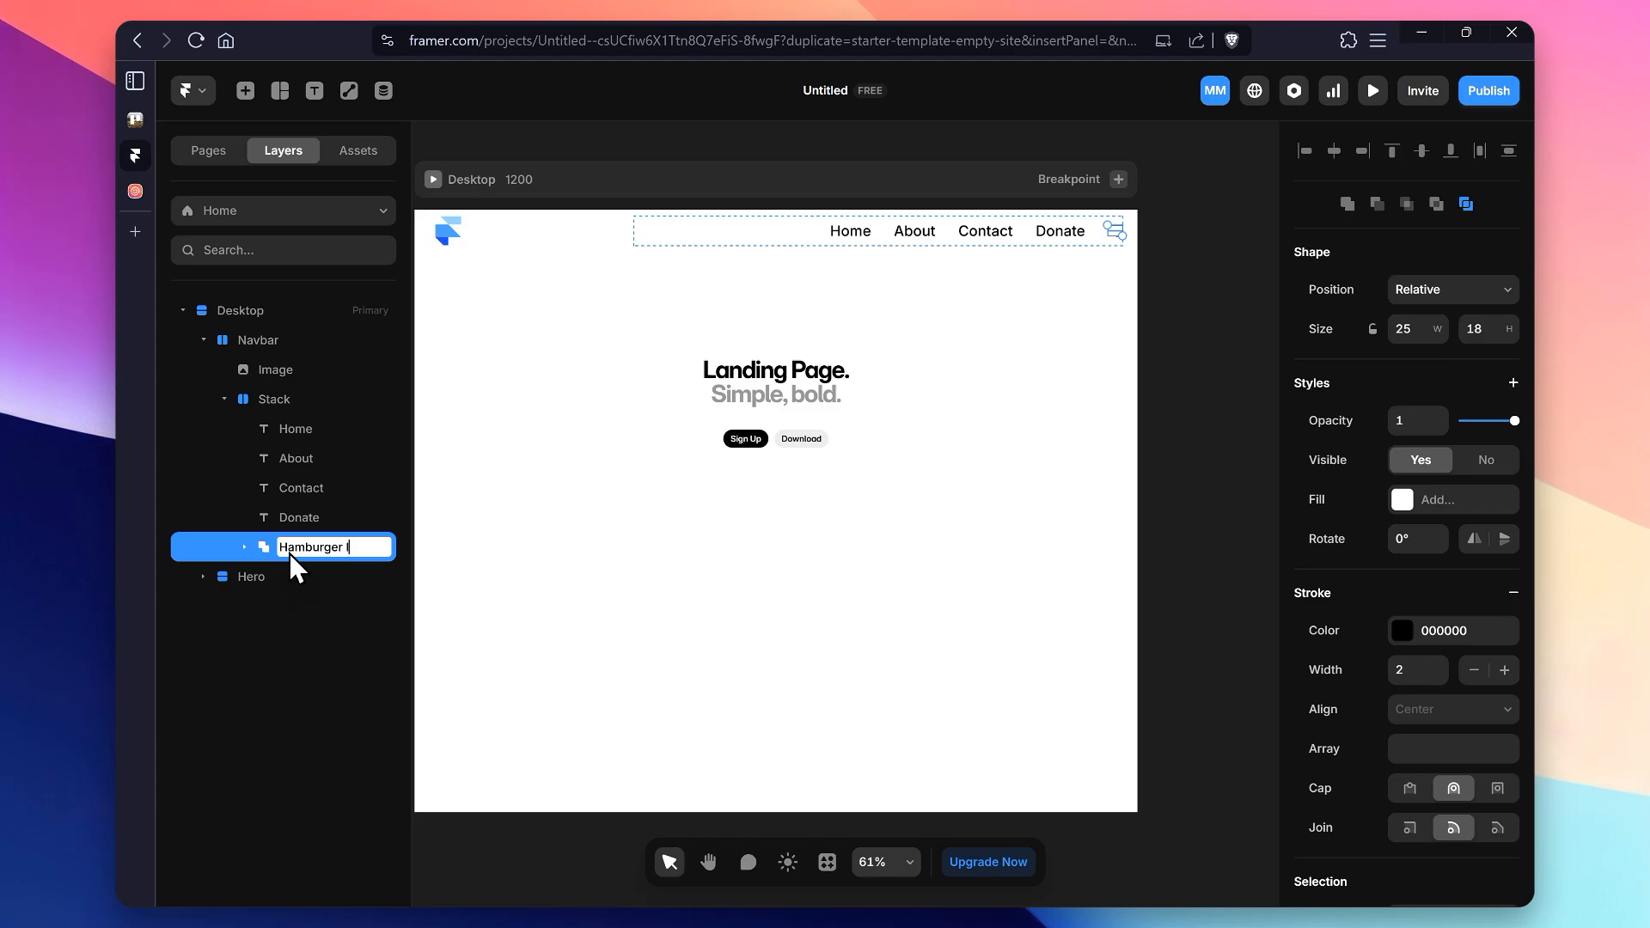
type("con")
key("Return")
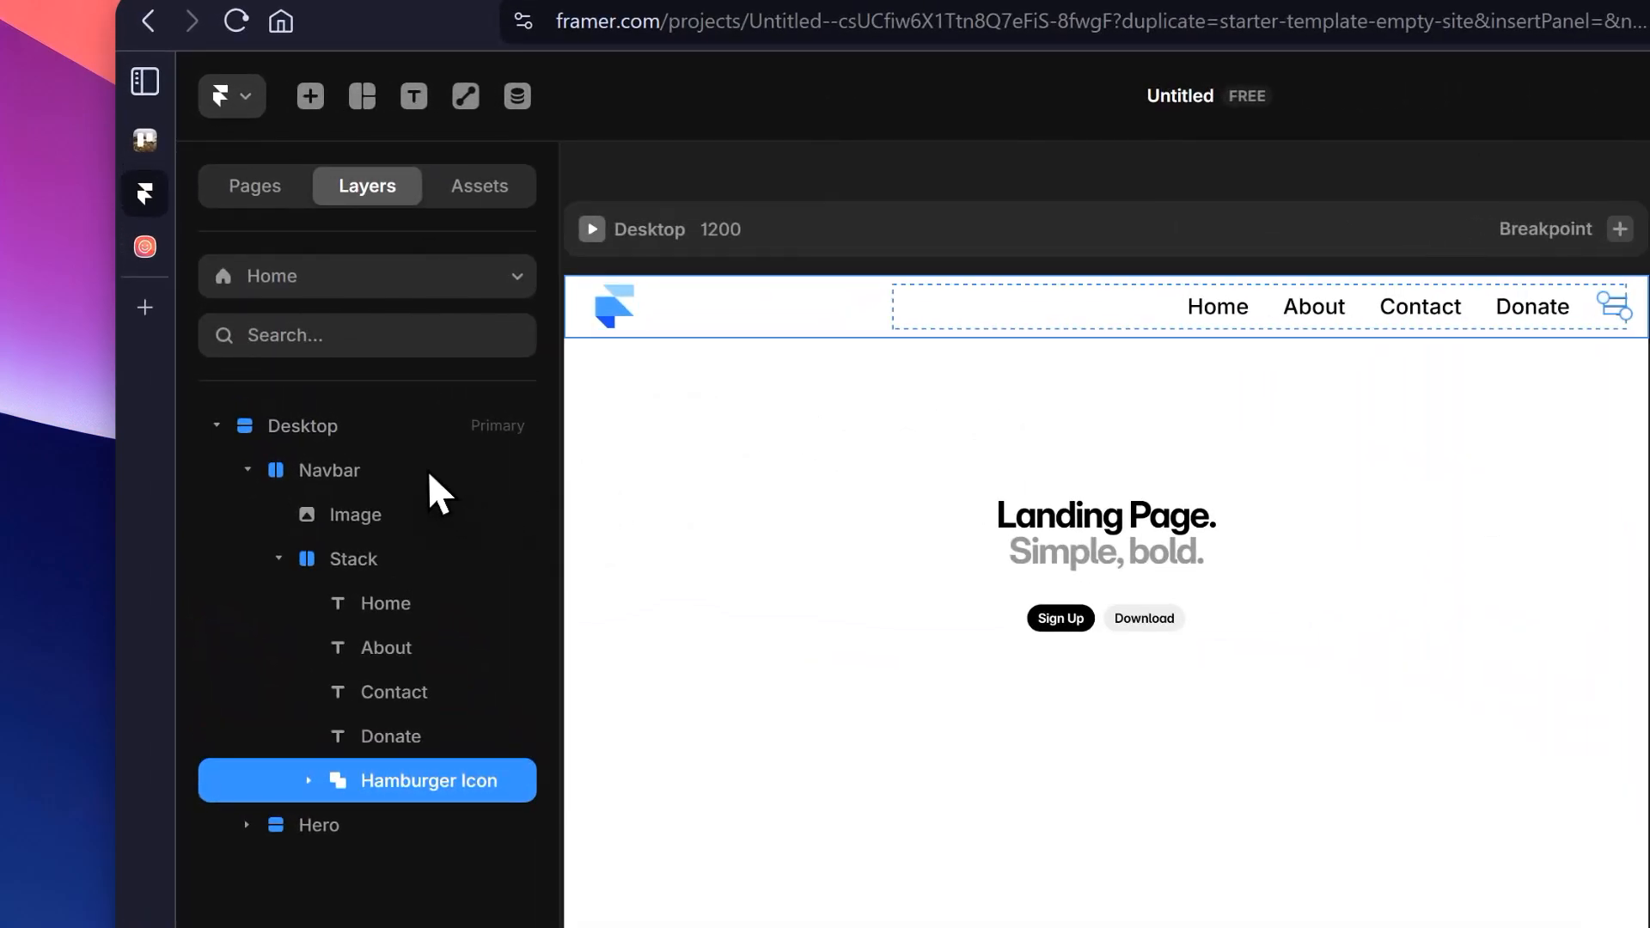
Step: Add an outside box shadow to the Navbar in black at about 62% opacity
left_click(344, 341)
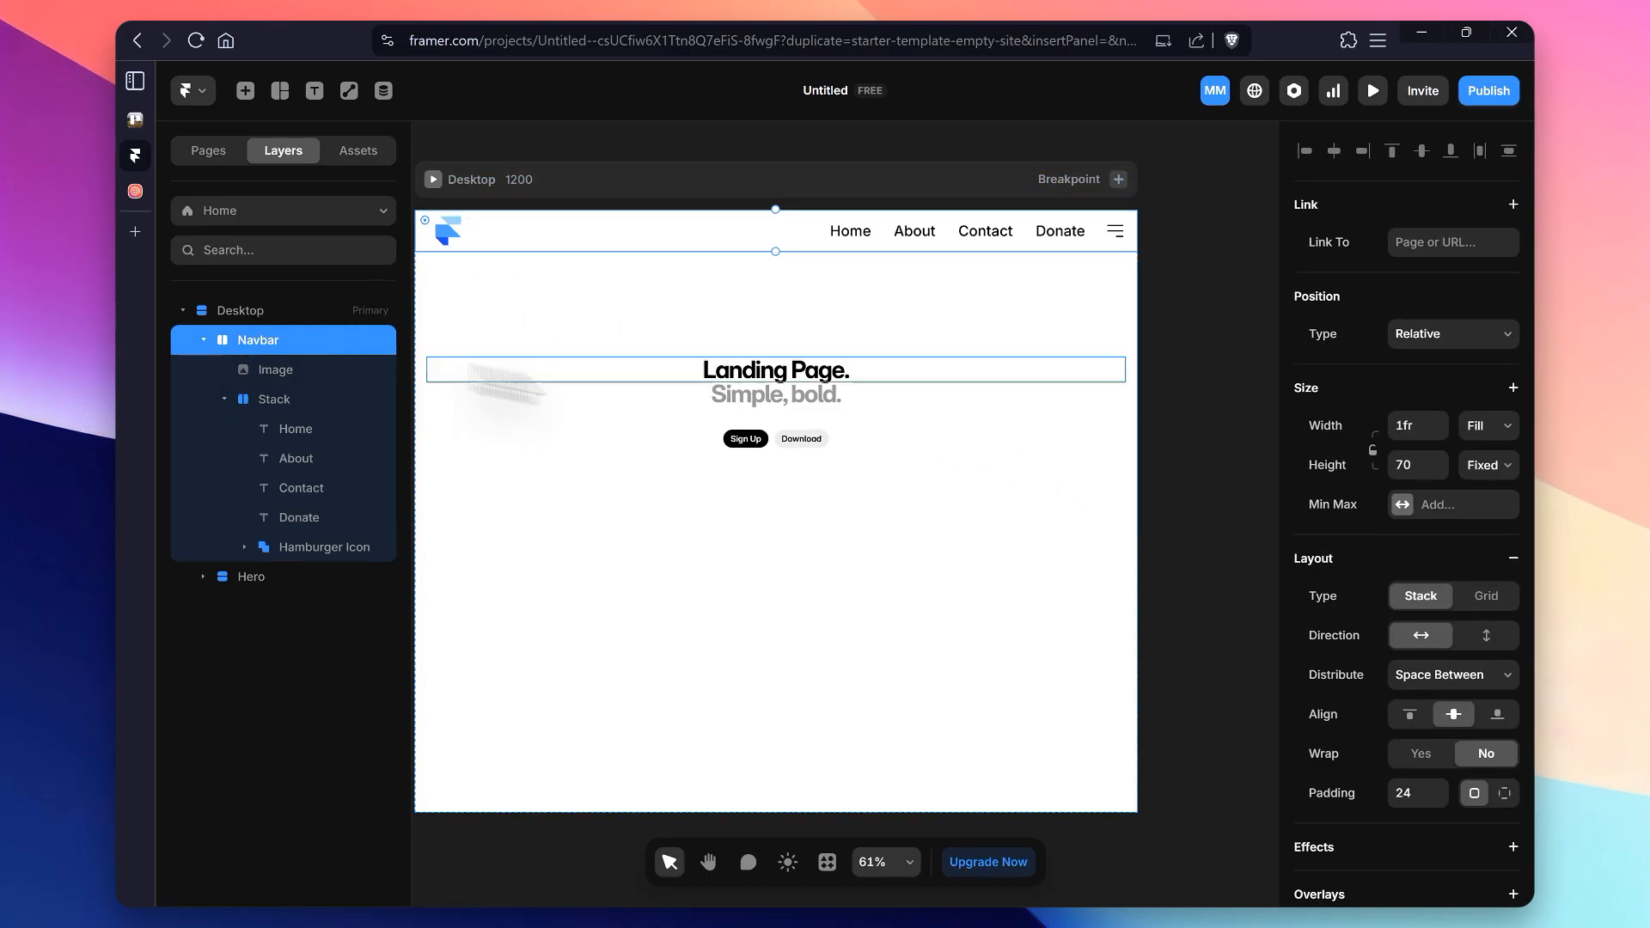
scroll(1411, 694, "down", 6)
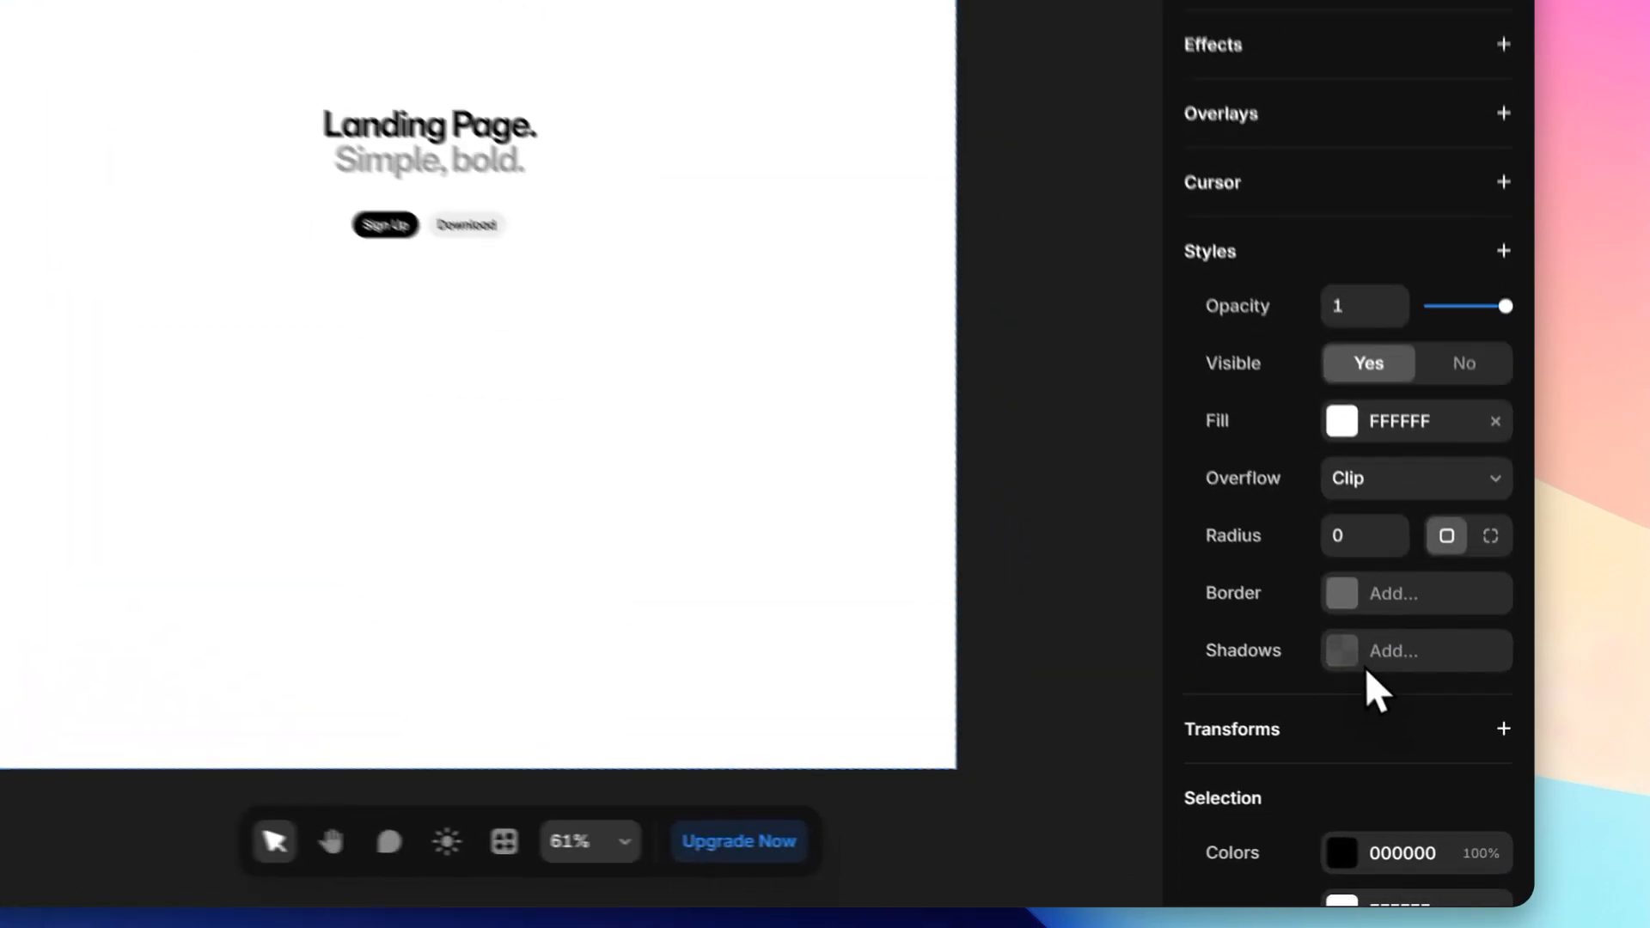
left_click(1354, 659)
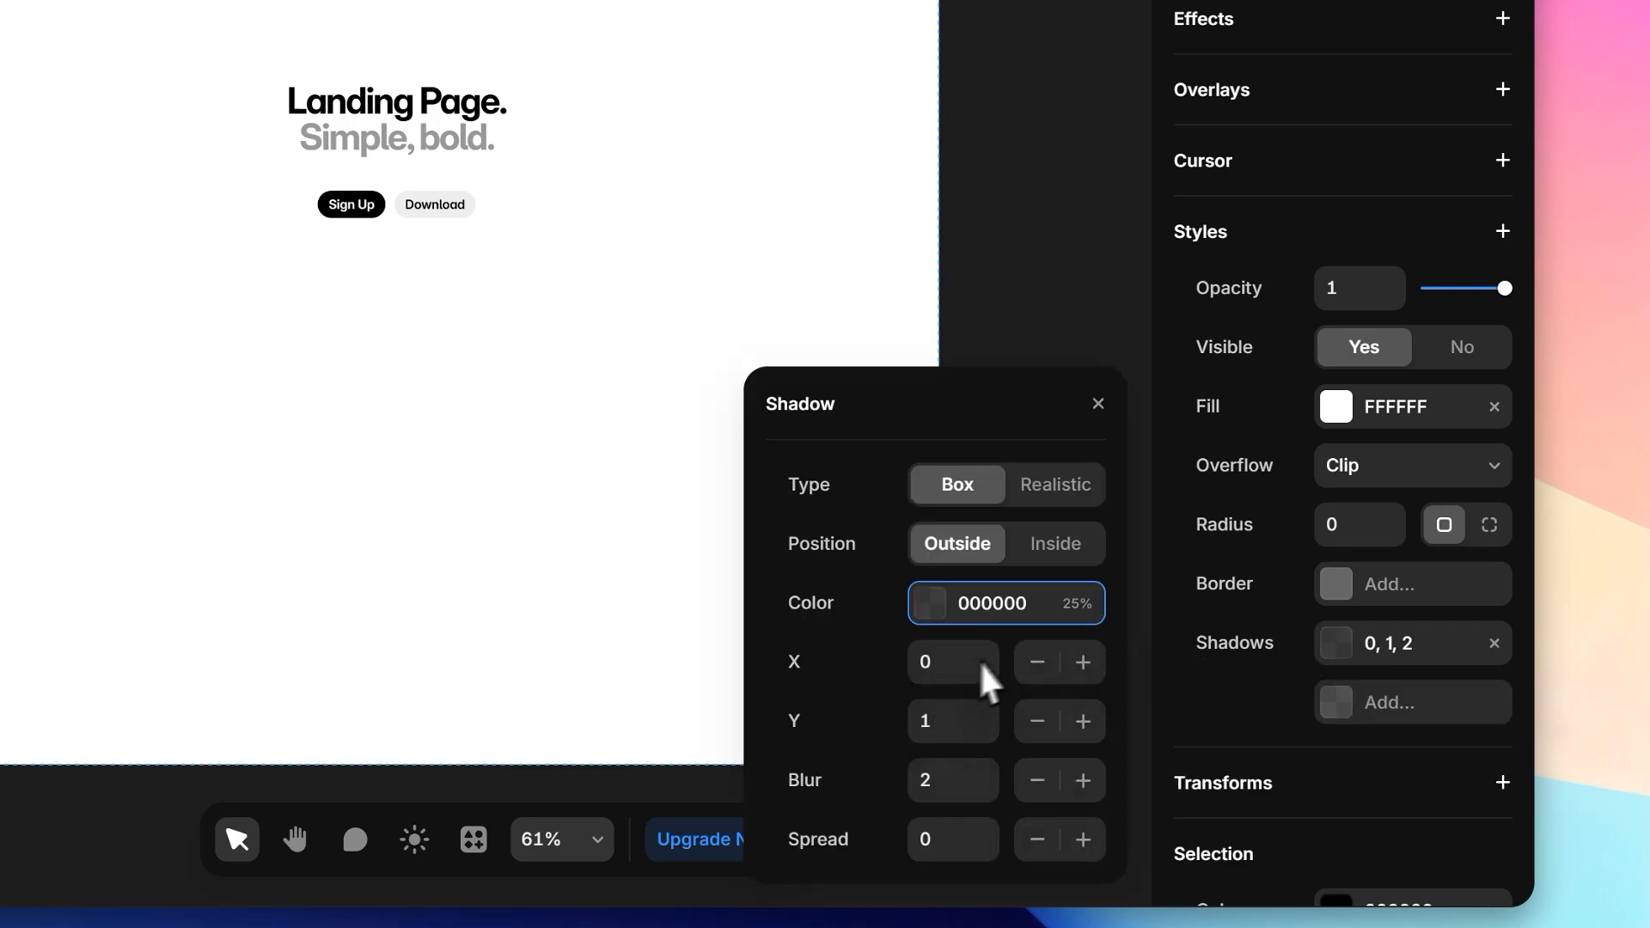
left_click(935, 618)
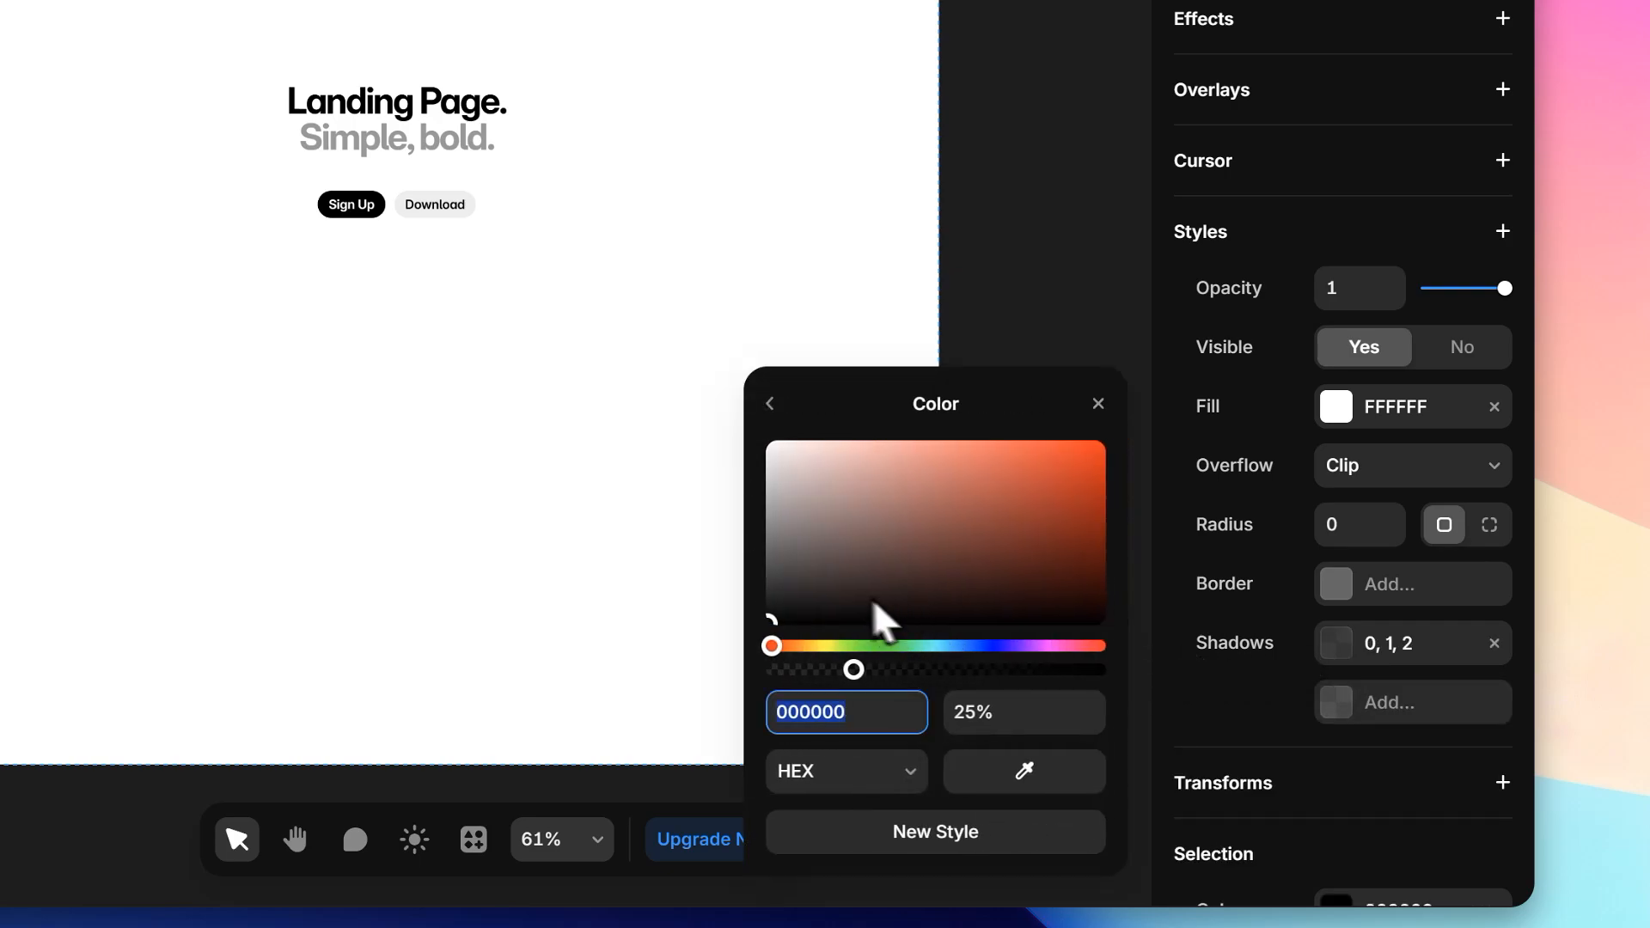
left_click_drag(873, 625, 761, 636)
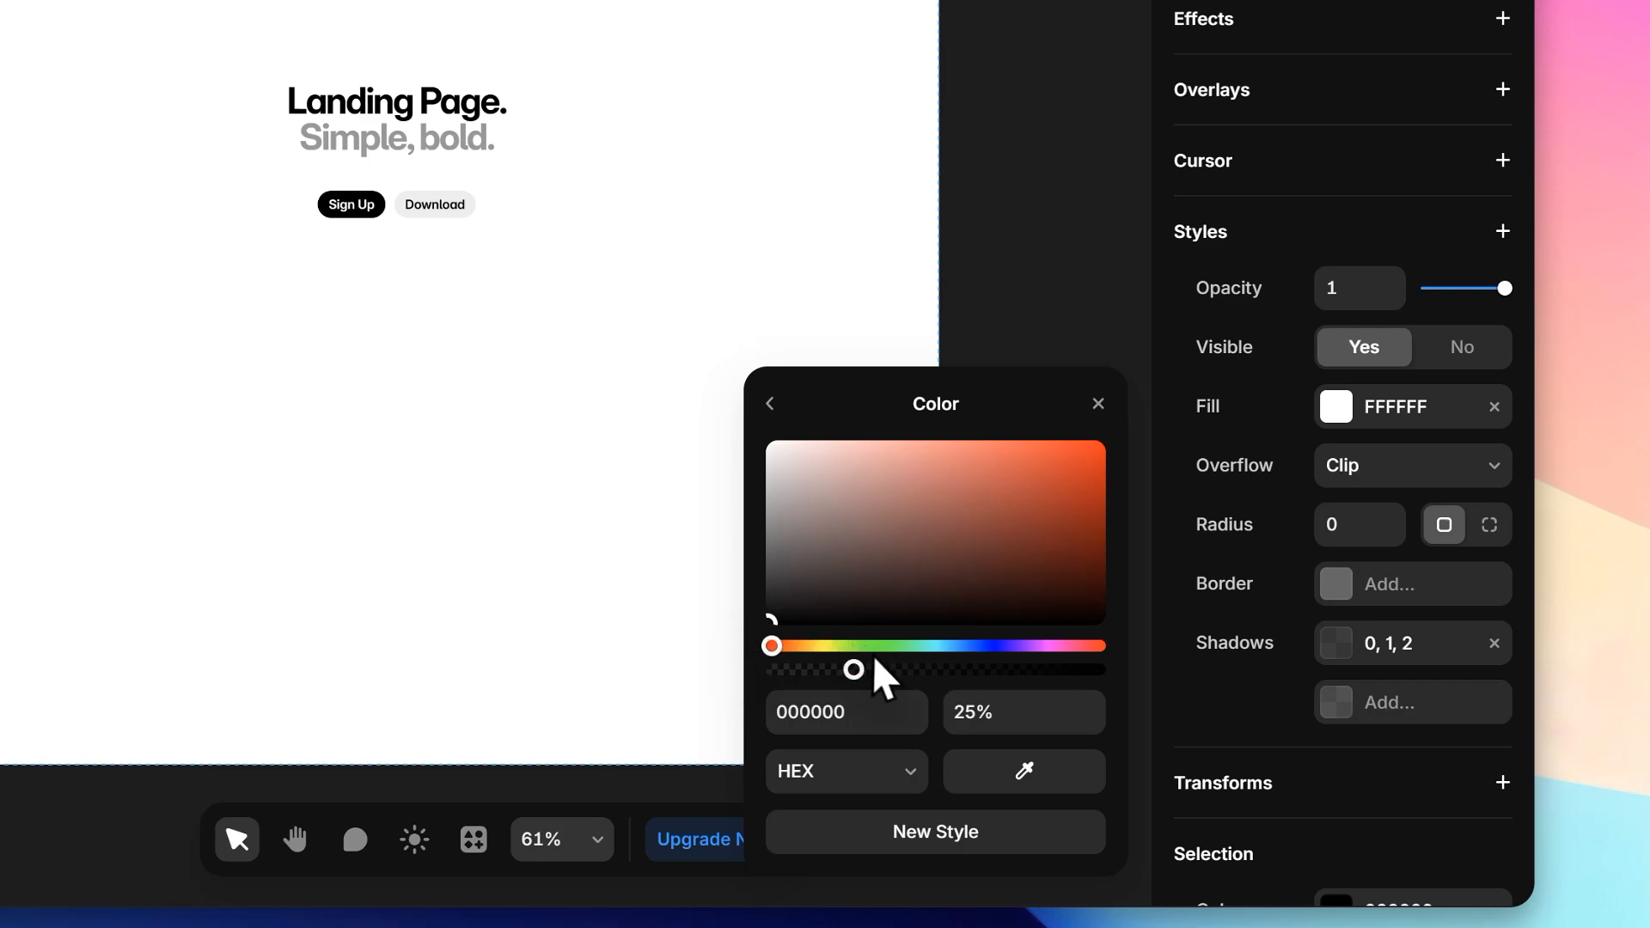
left_click_drag(911, 673, 970, 673)
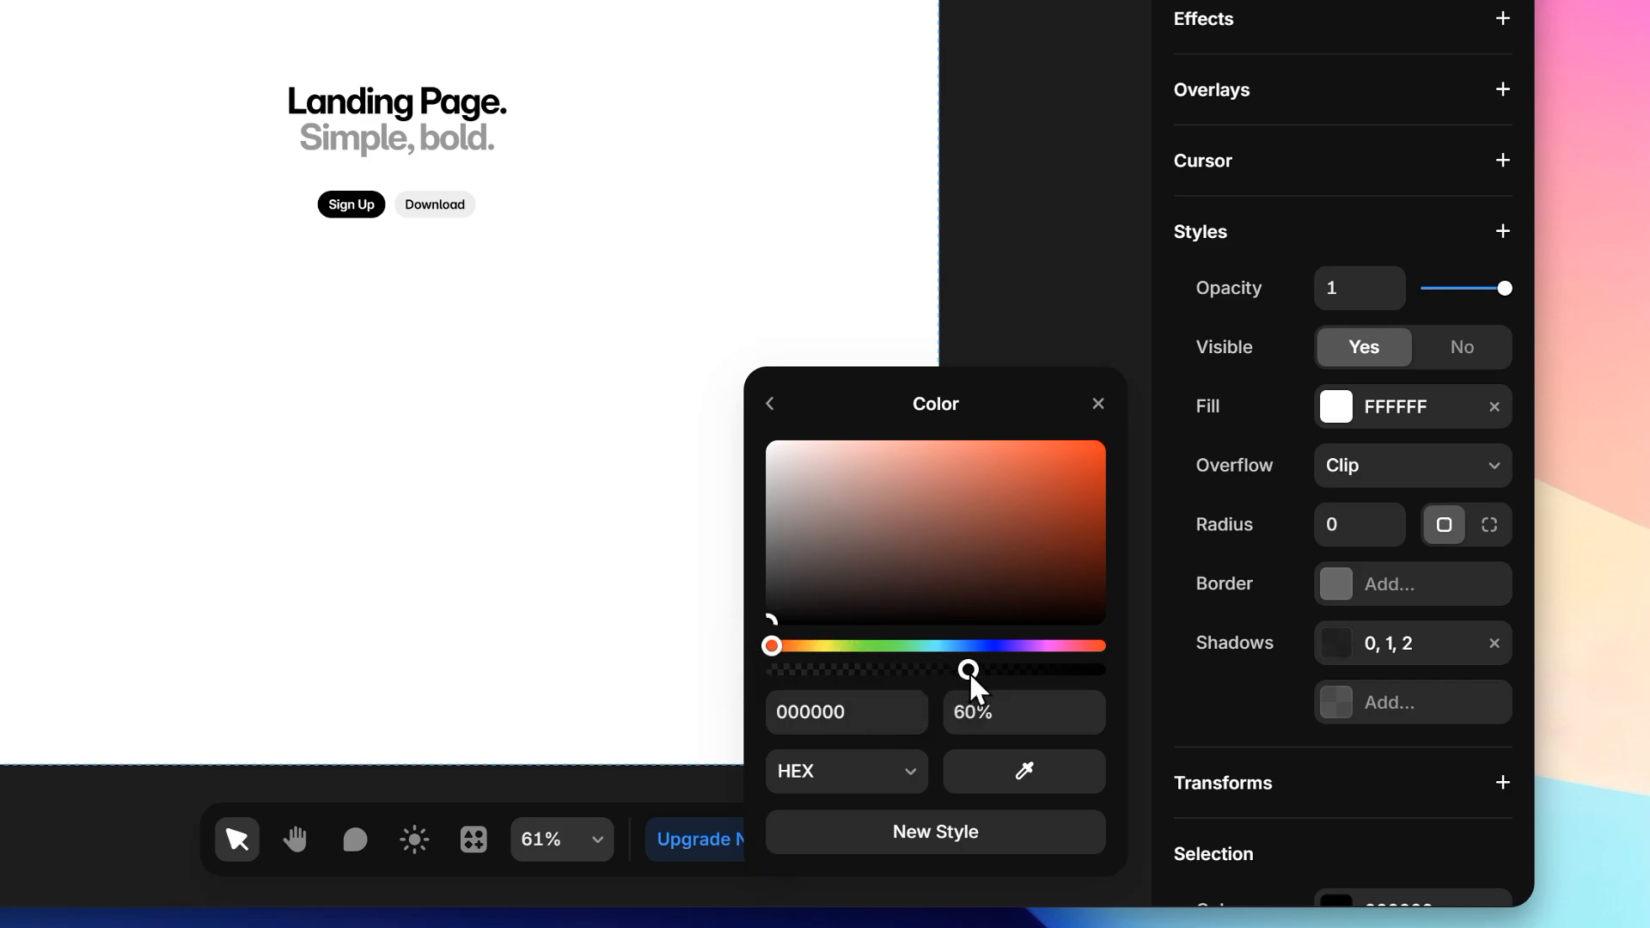
left_click(765, 411)
Step: Set the Navbar shadow's Y offset to 6 and its blur to 8
left_click(937, 723)
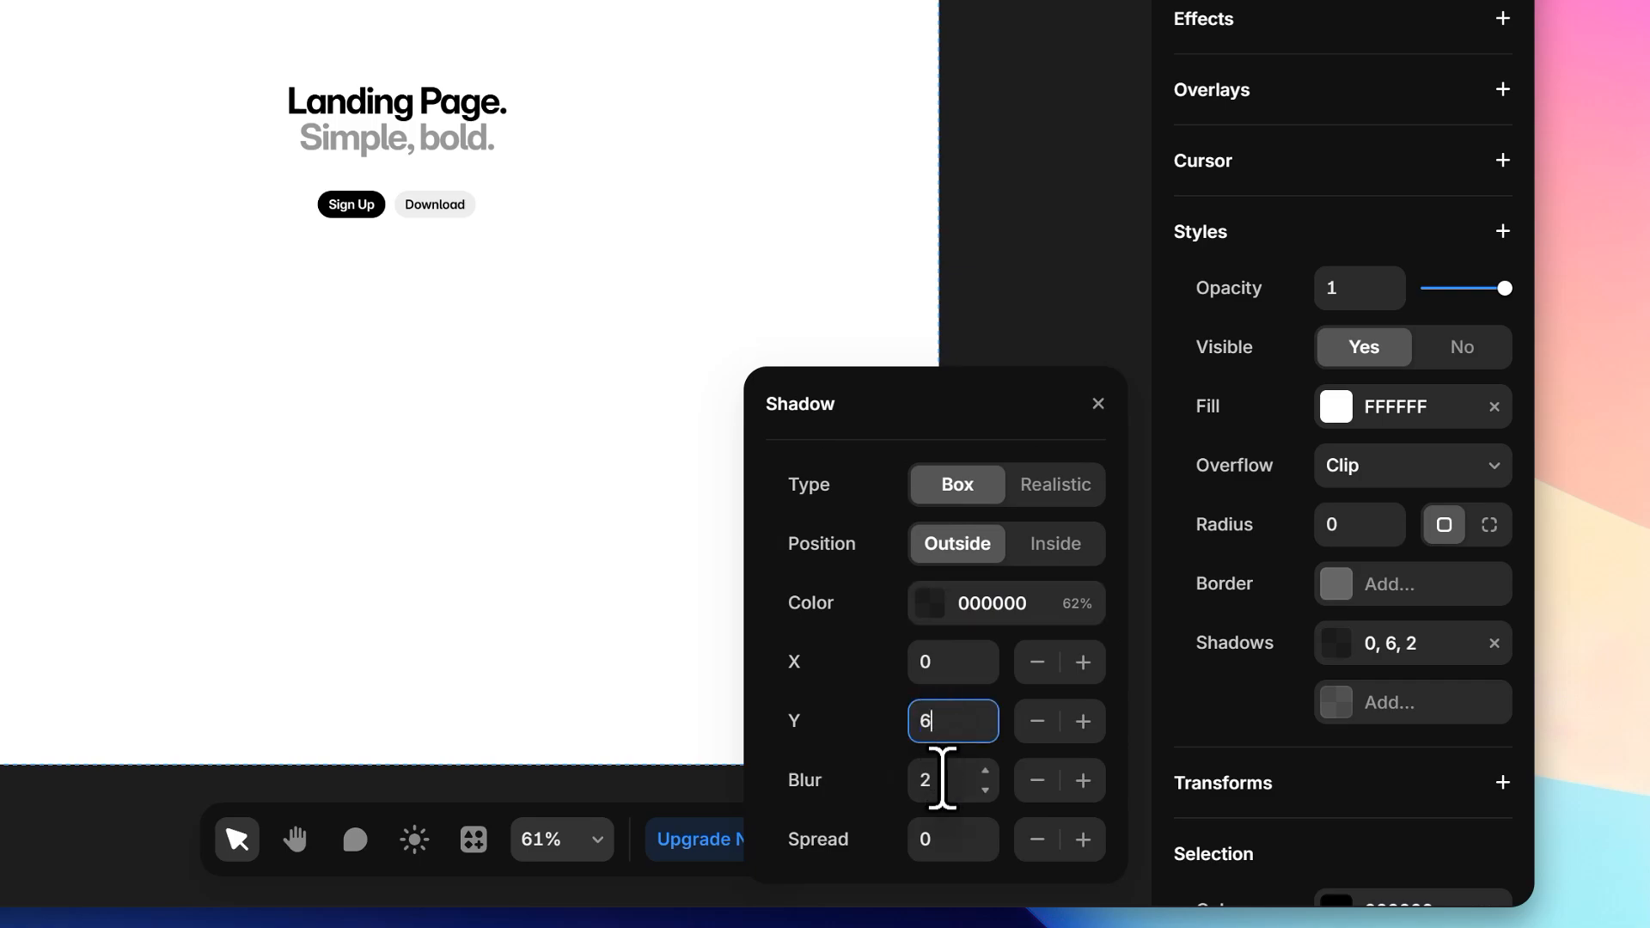
left_click(943, 780)
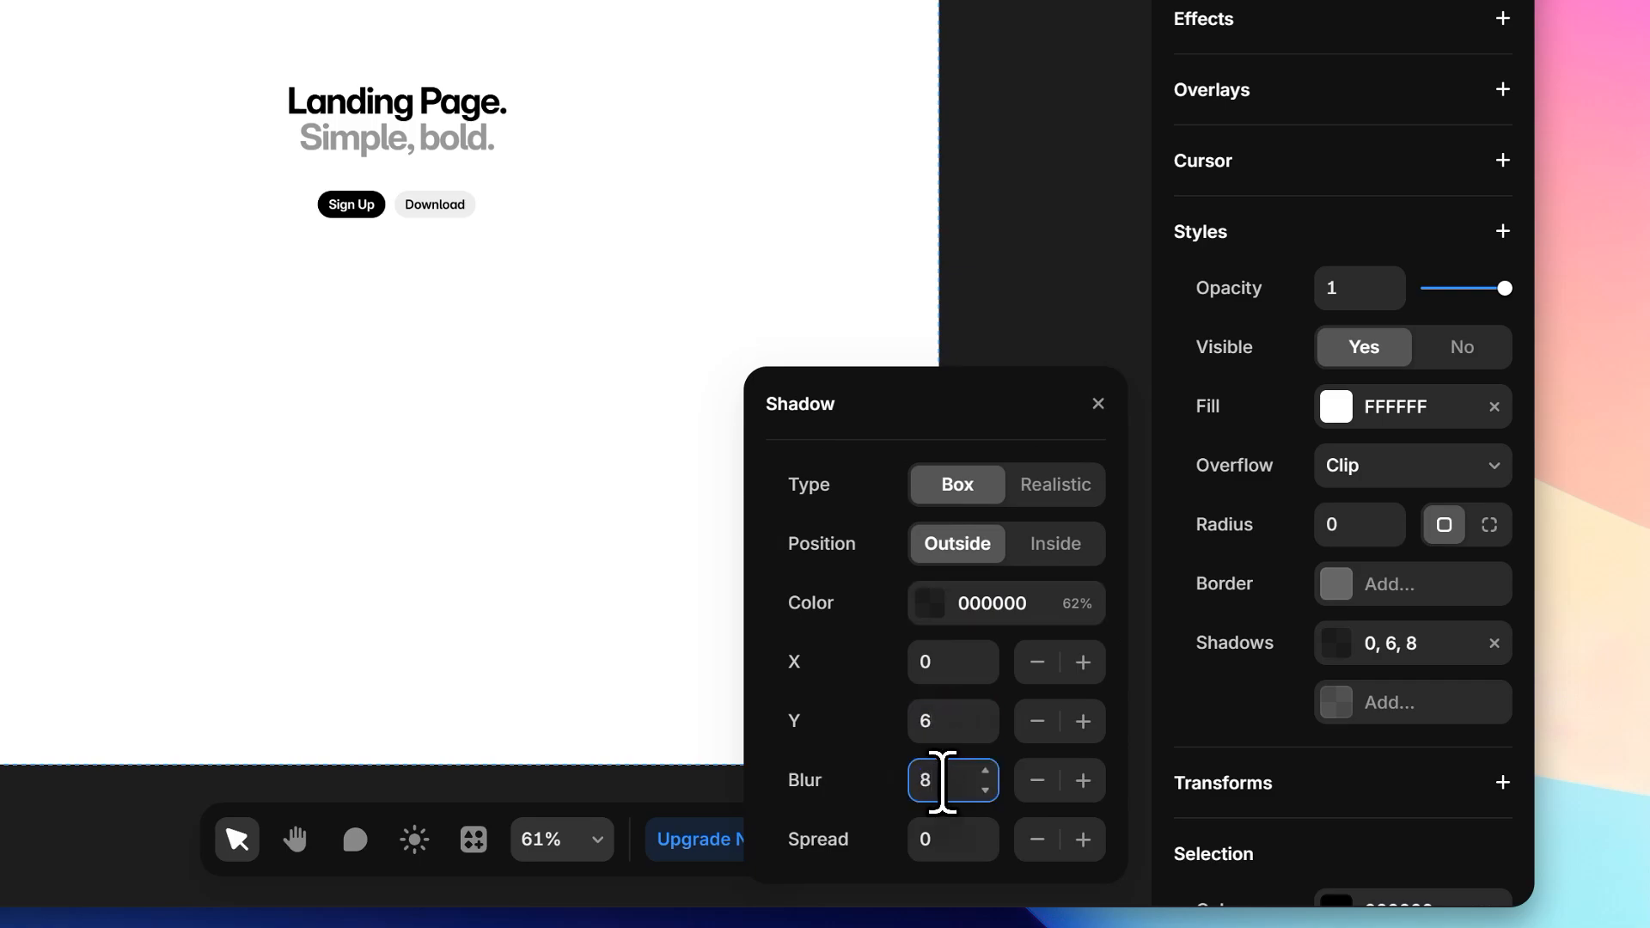
left_click(1098, 403)
Step: Add a solid border of width 4 to the Navbar and lighten its color toward white
left_click(1405, 586)
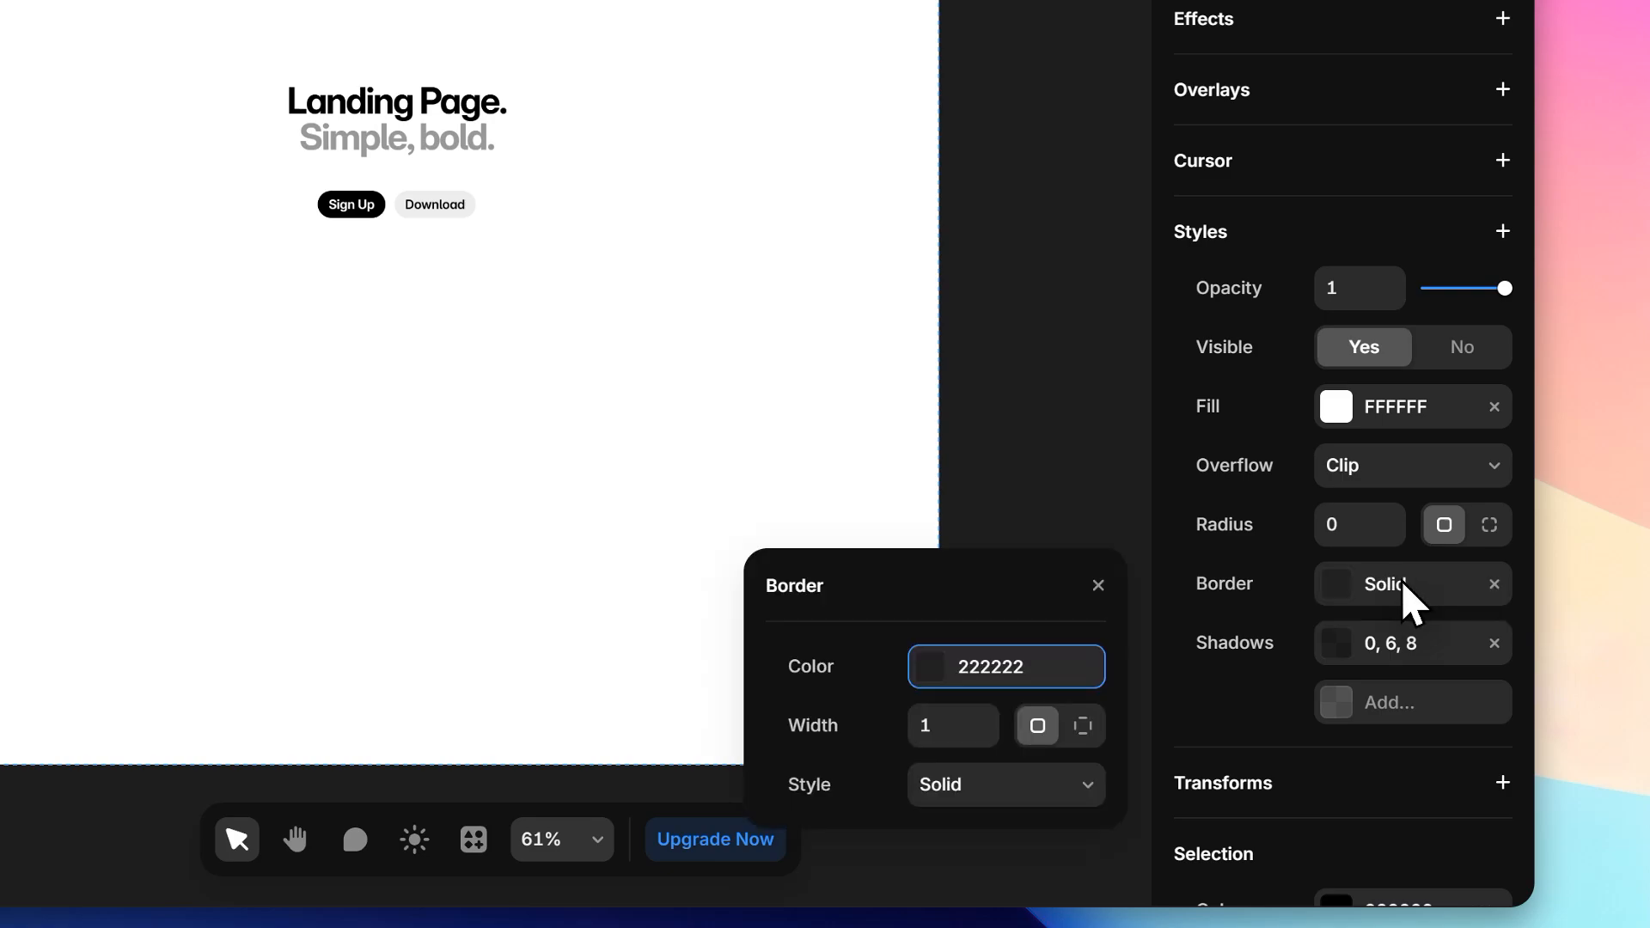
left_click(933, 727)
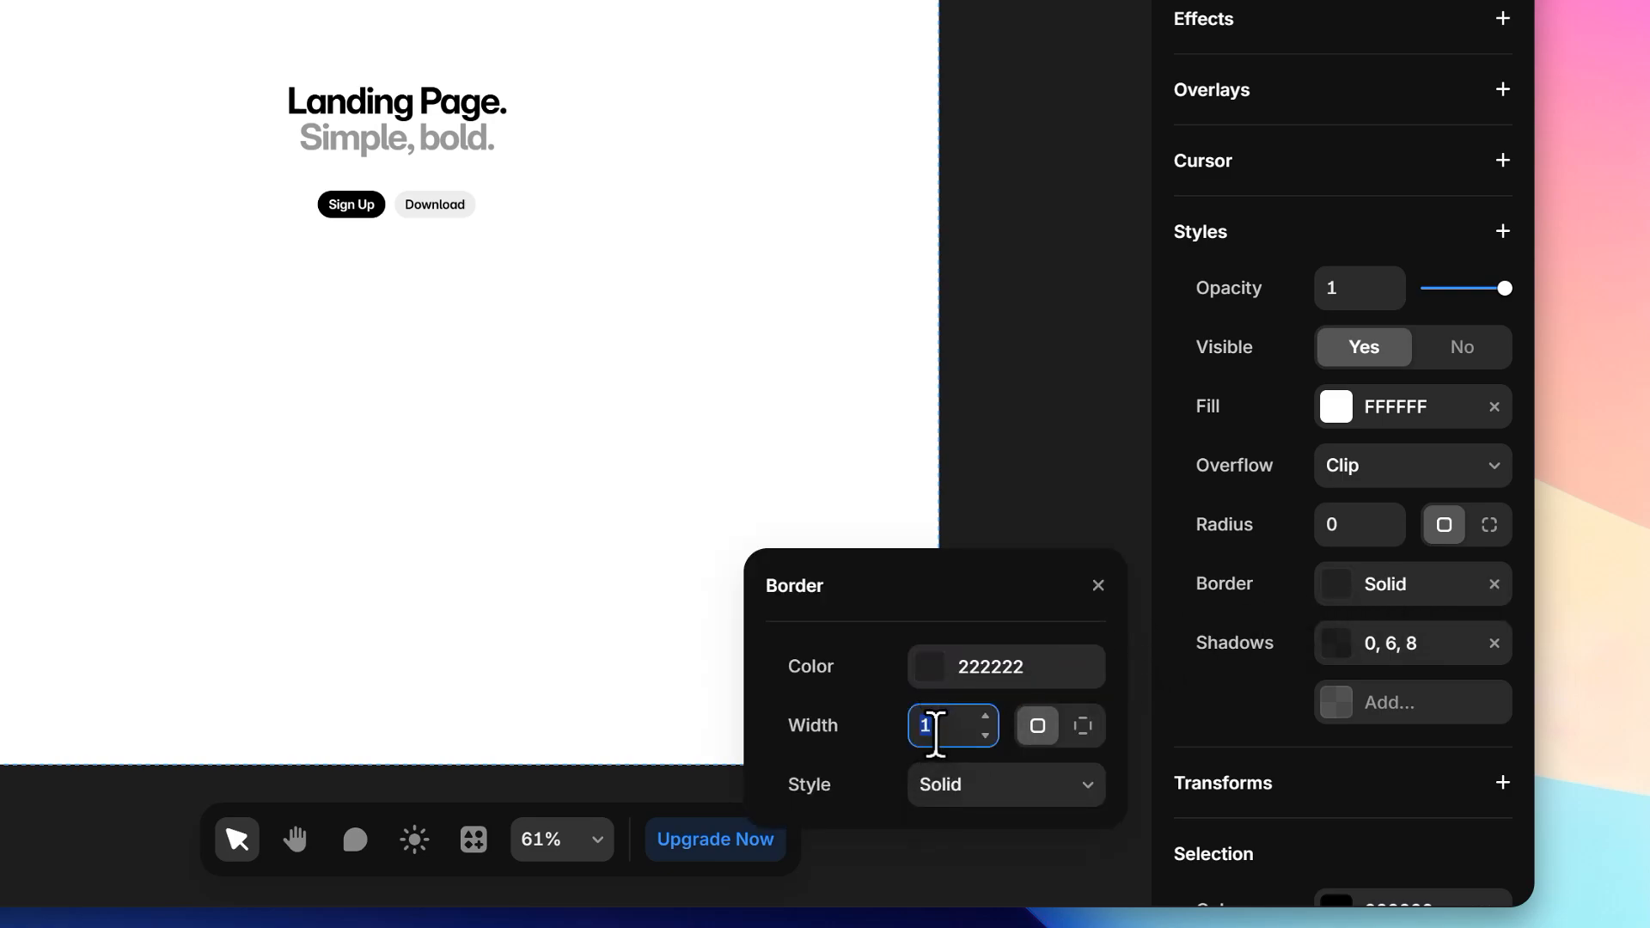
type("4")
left_click(943, 683)
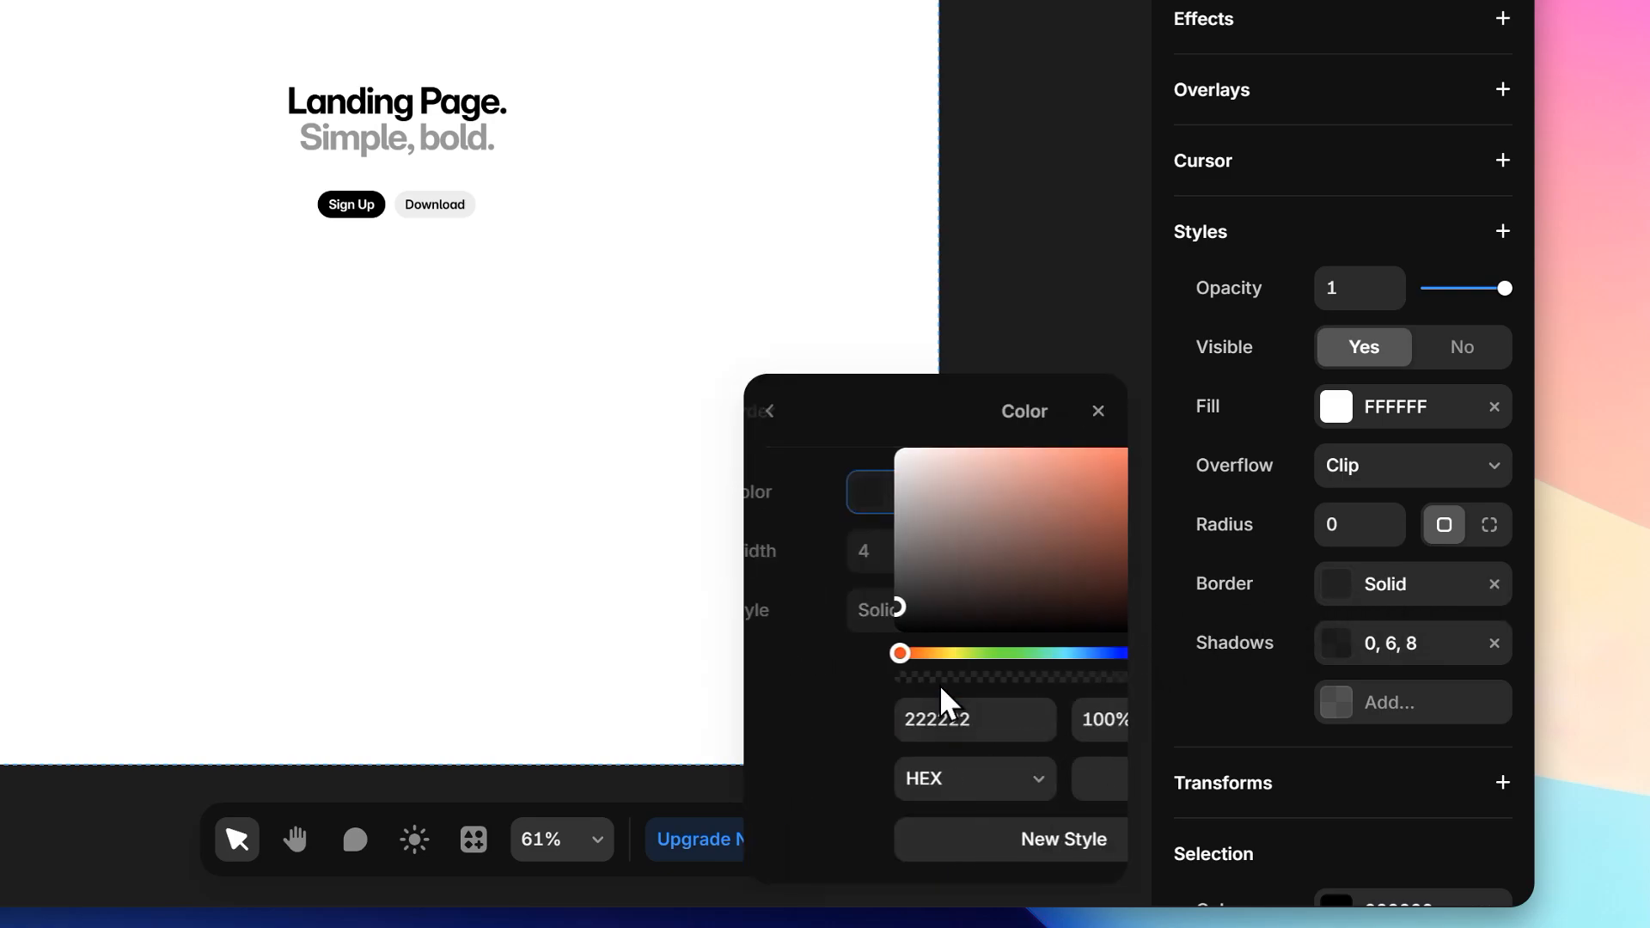
mouse_move(791, 541)
left_mouse_down()
mouse_move(810, 530)
mouse_move(675, 501)
mouse_move(673, 465)
left_mouse_up()
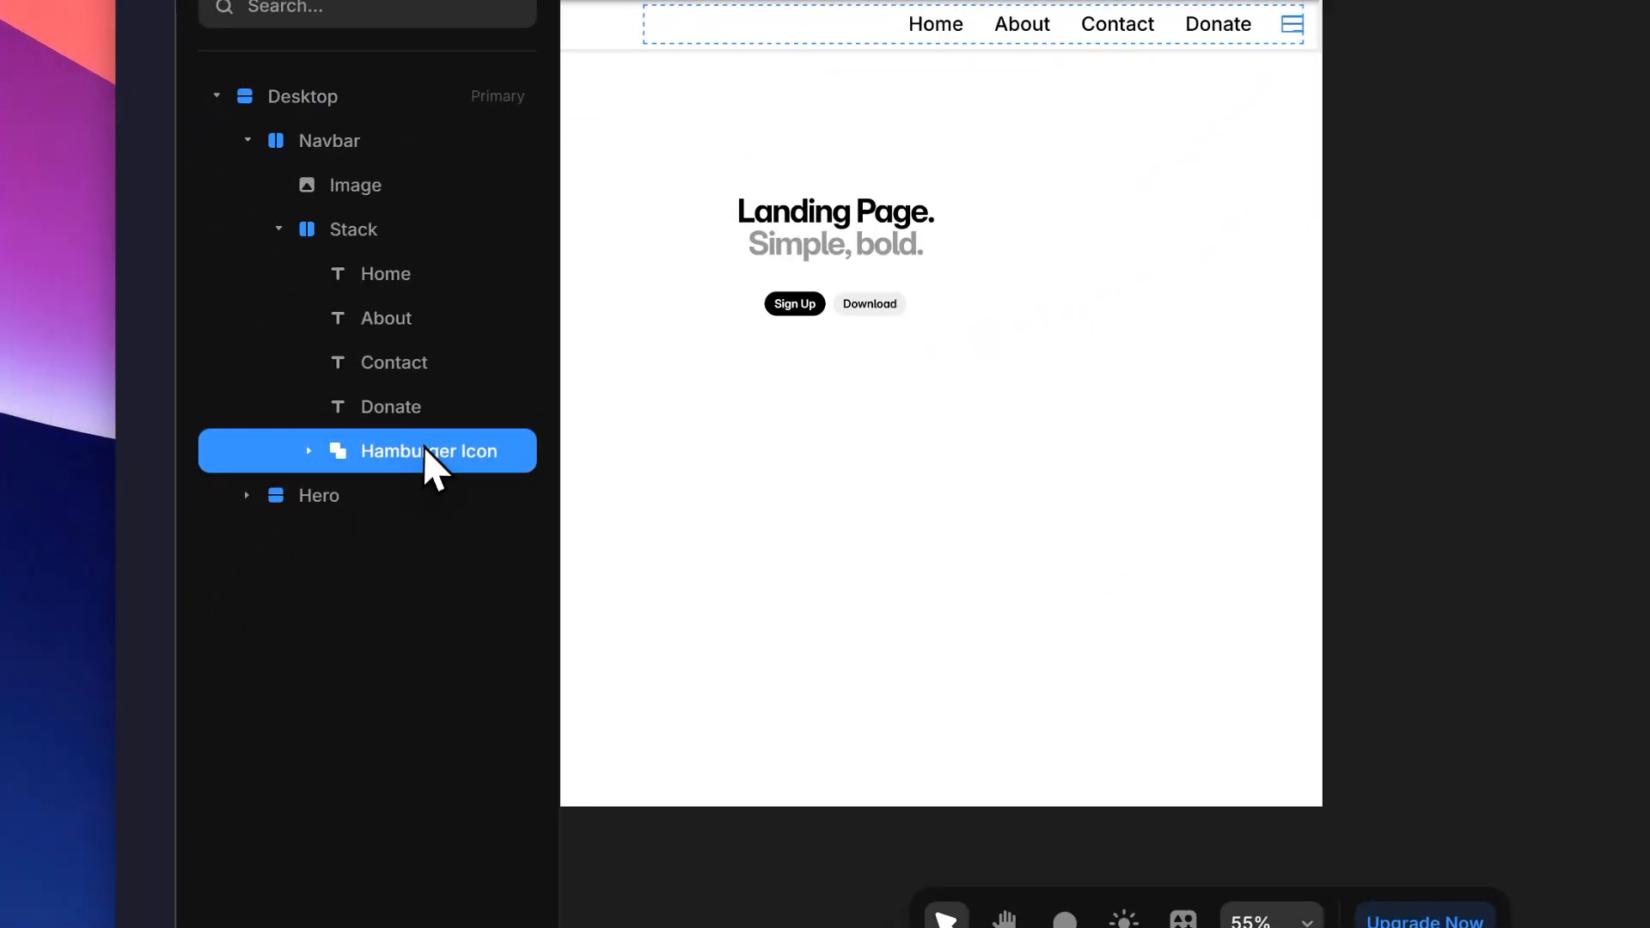
Step: Wrap the Hamburger Icon in a frame and add a Fixed overlay to that frame
right_click(426, 448)
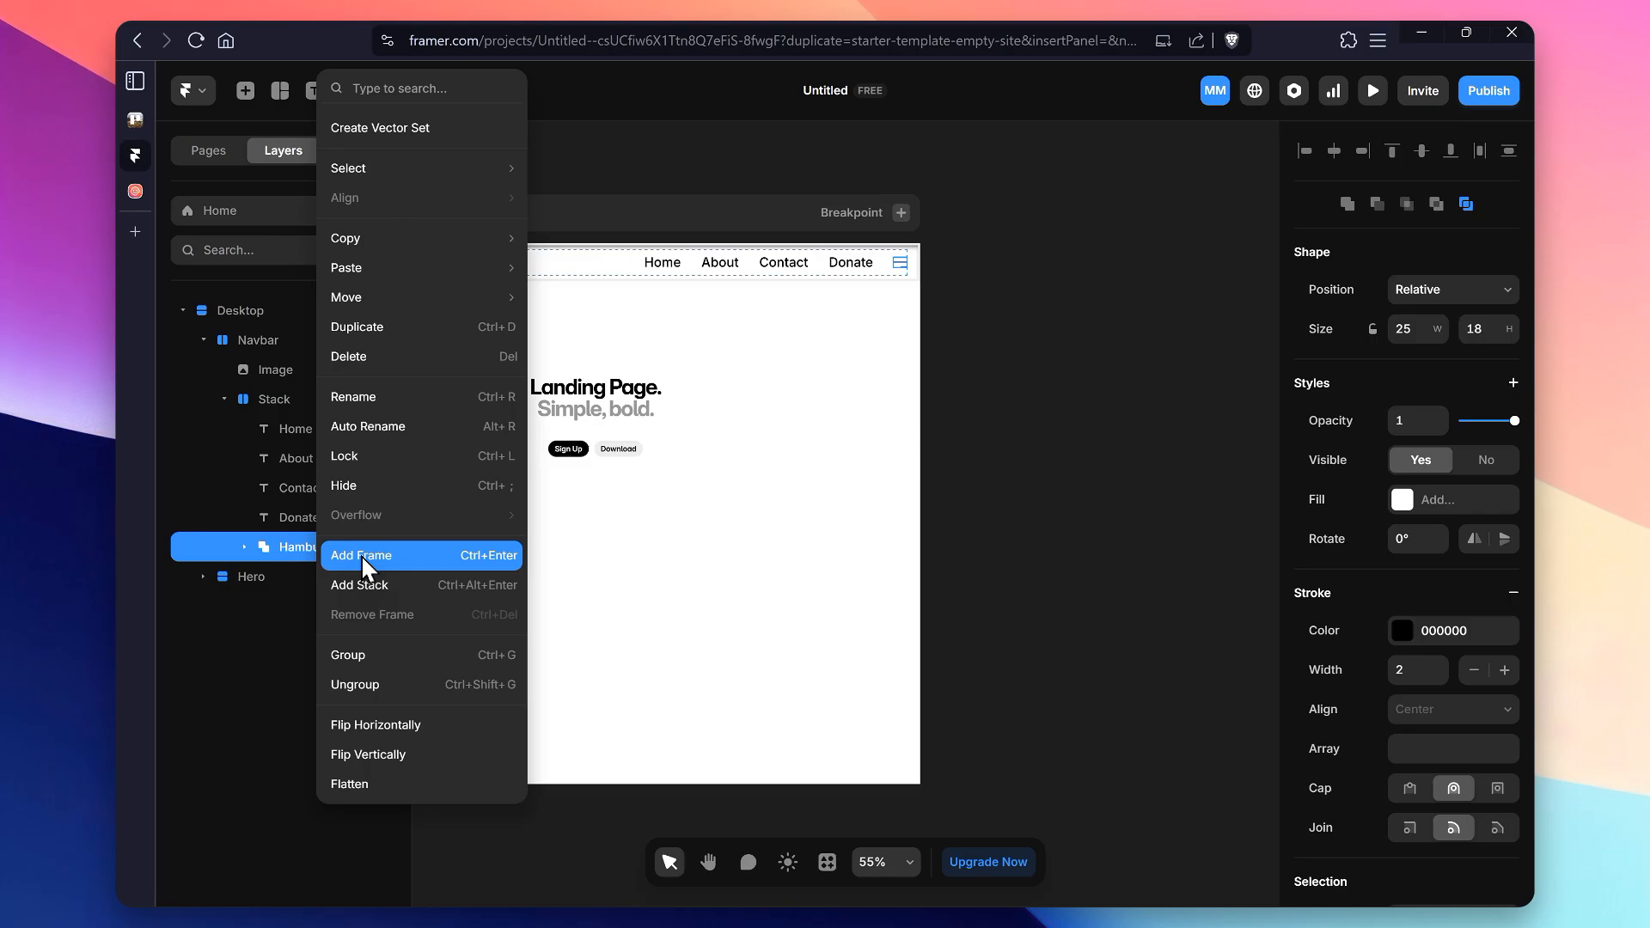
left_click(361, 554)
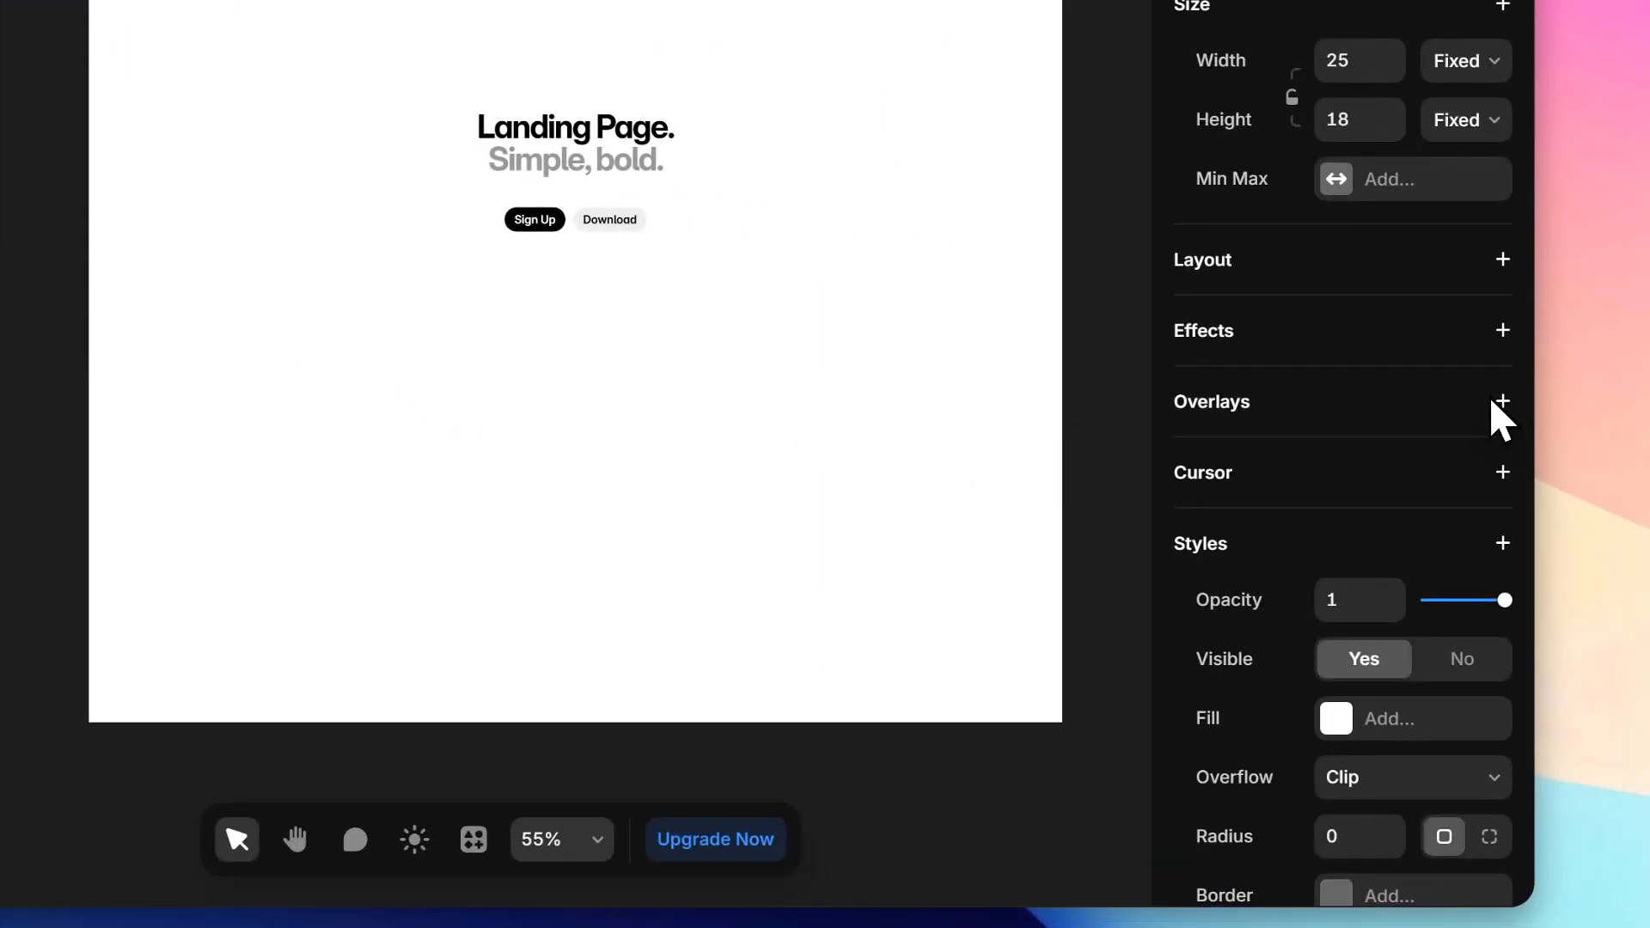
left_click(1502, 401)
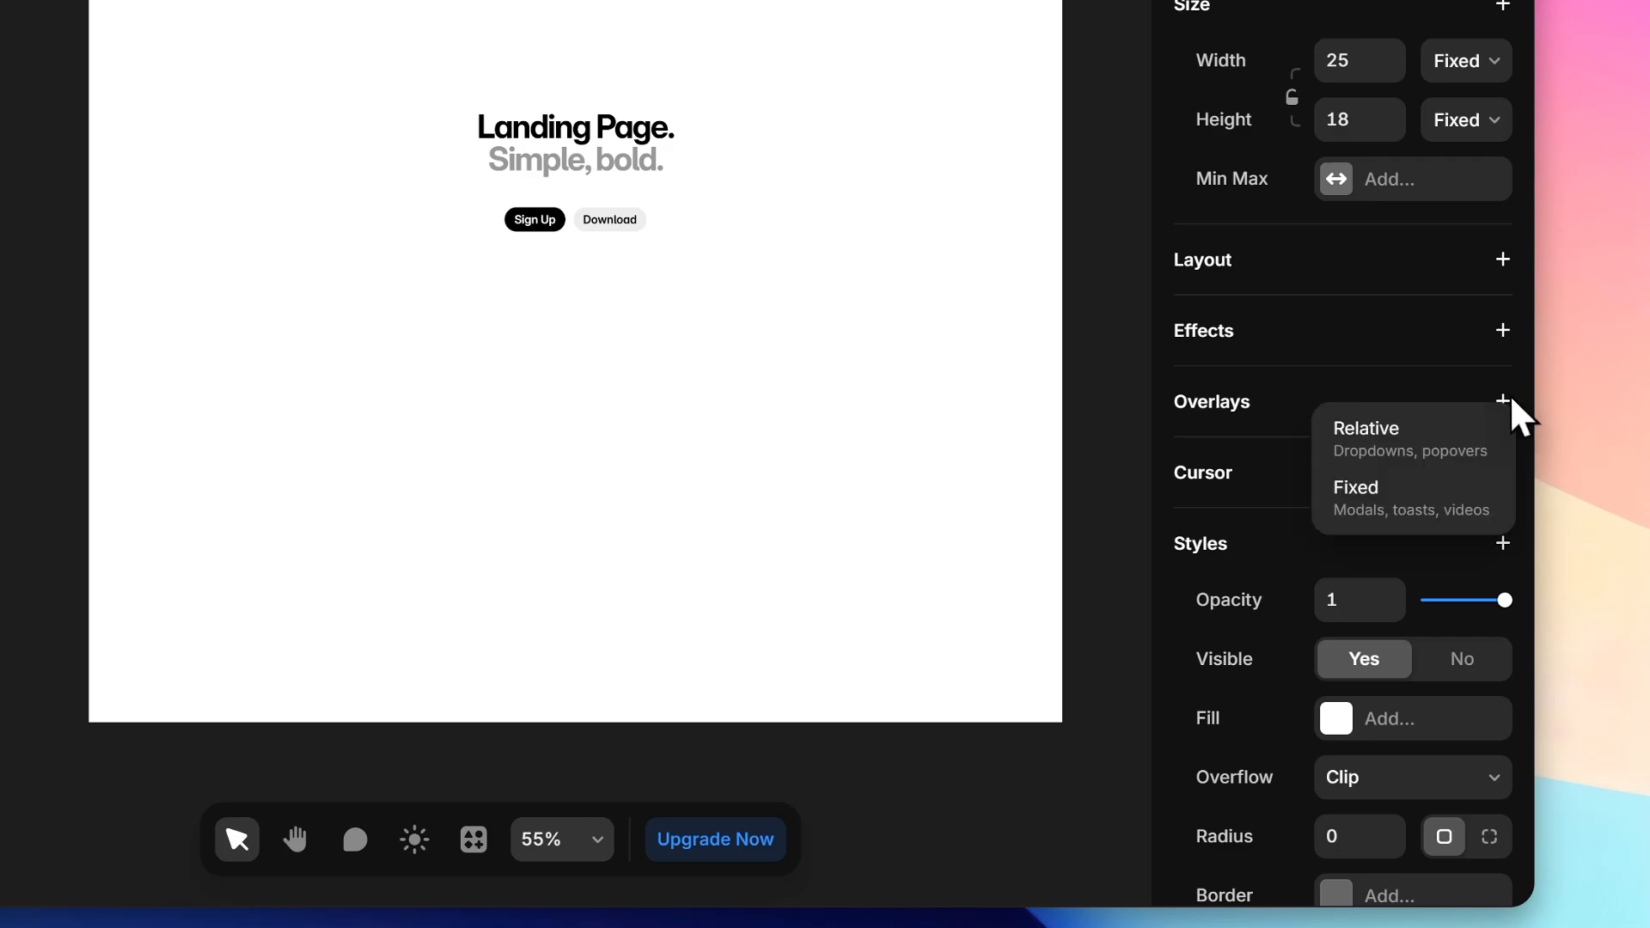
left_click(1417, 506)
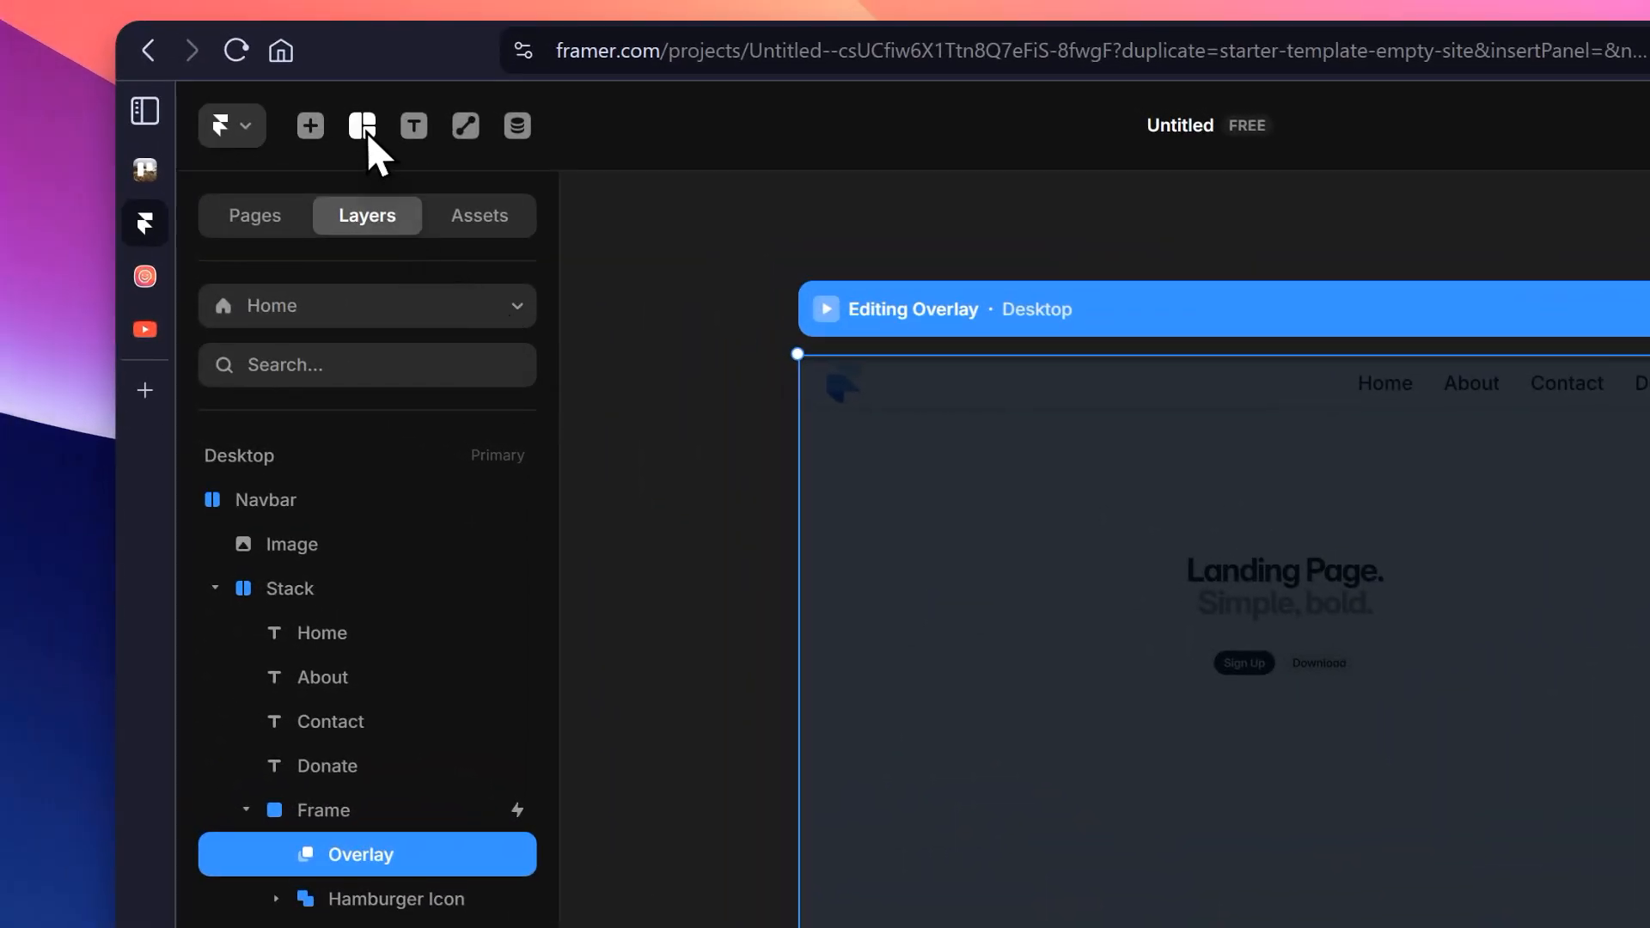
Step: Draw a frame of about 997 by 507 in the overlay, starting near its upper-left corner
left_click(362, 125)
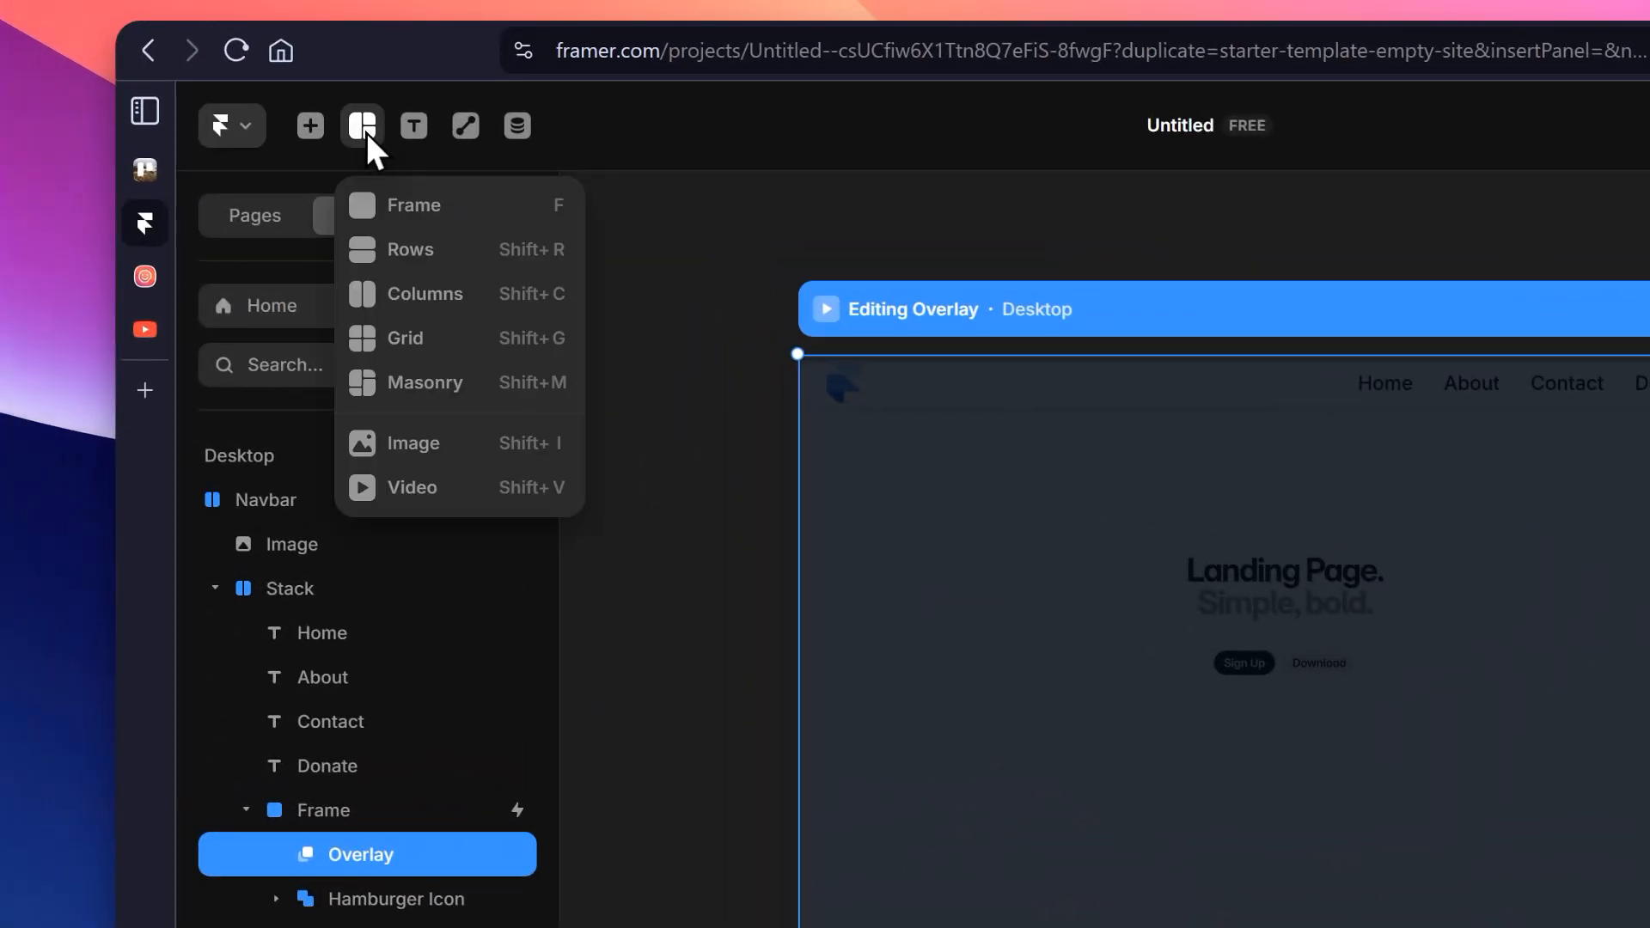
left_click(406, 200)
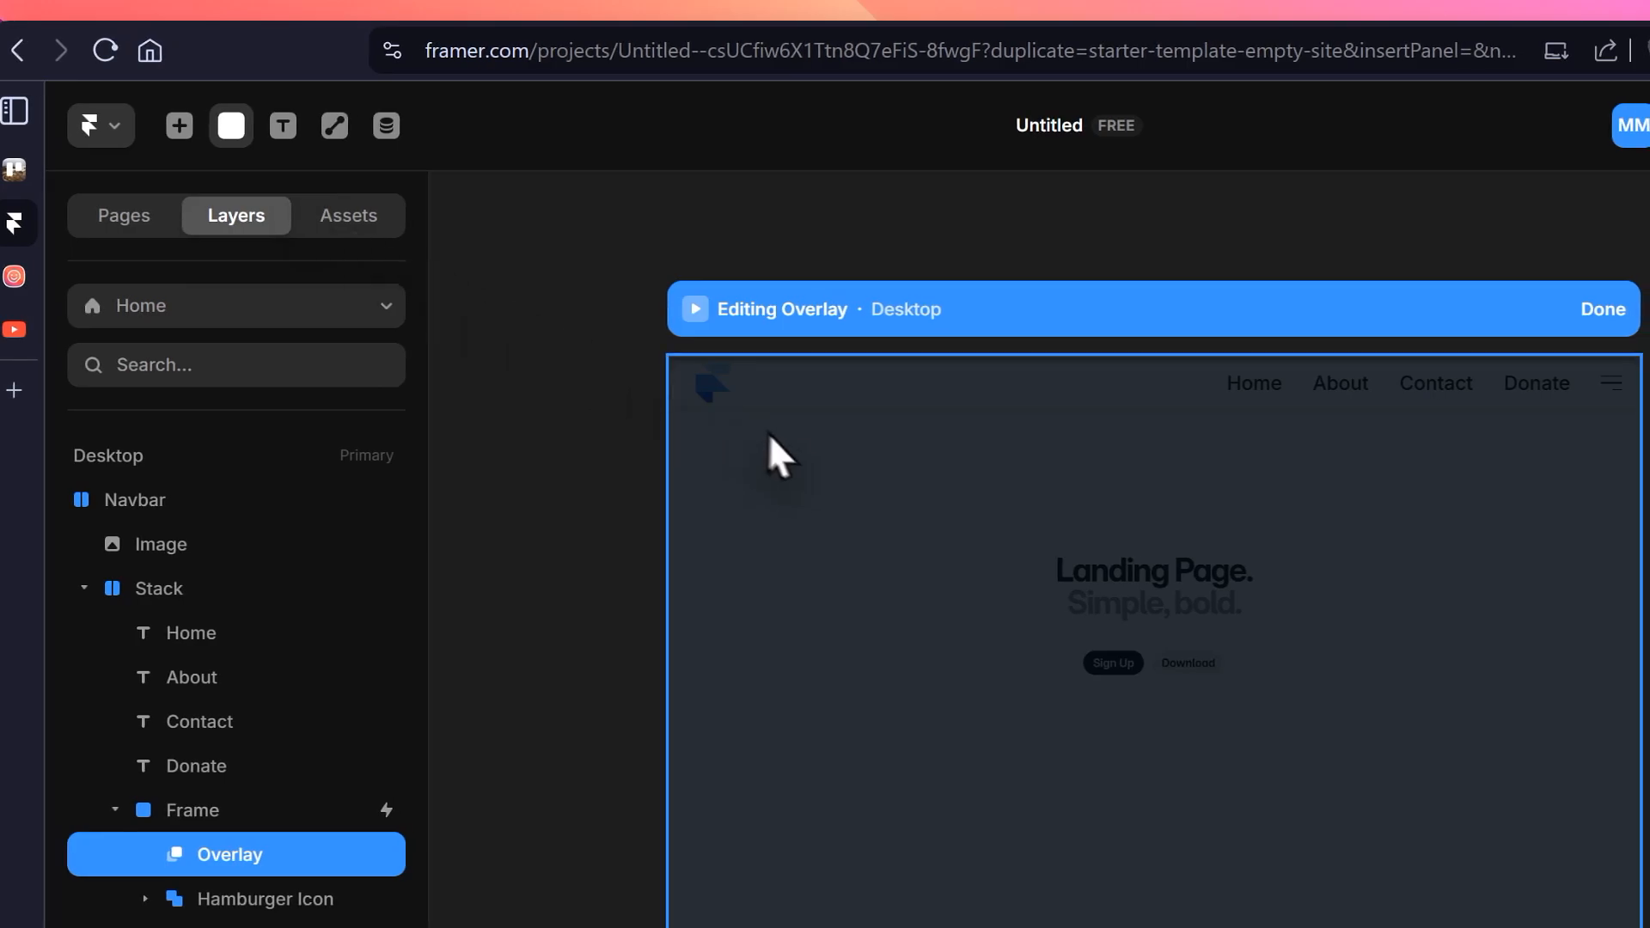
left_click_drag(670, 359, 1476, 771)
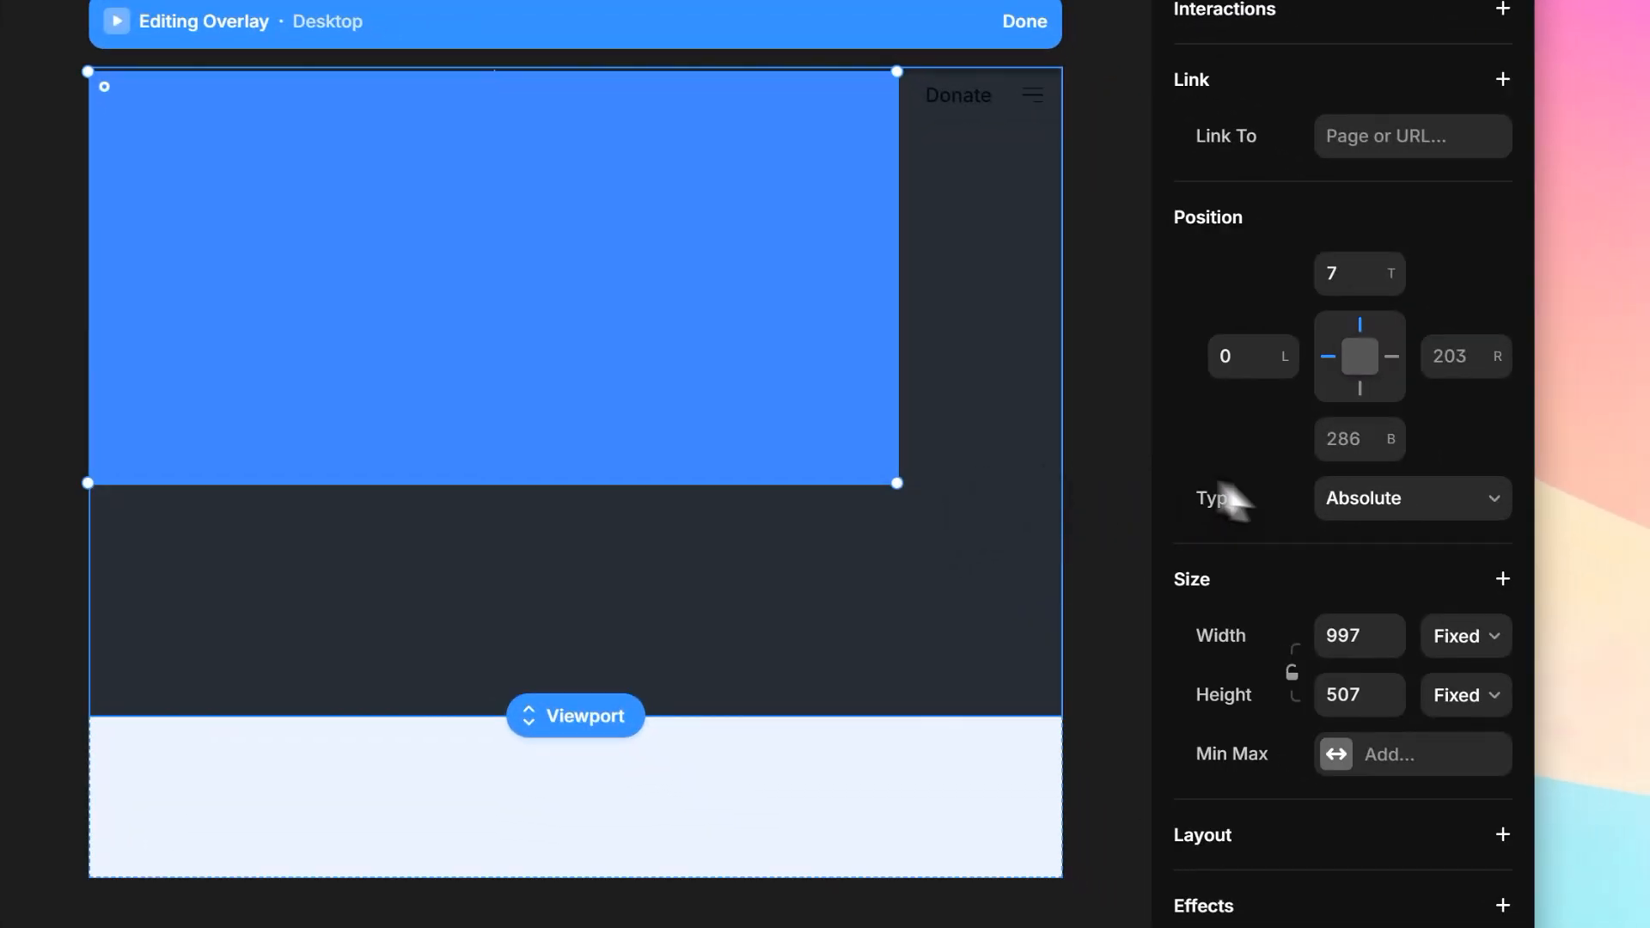
Step: Set the overlay frame's width and height to 100%
left_click(1355, 619)
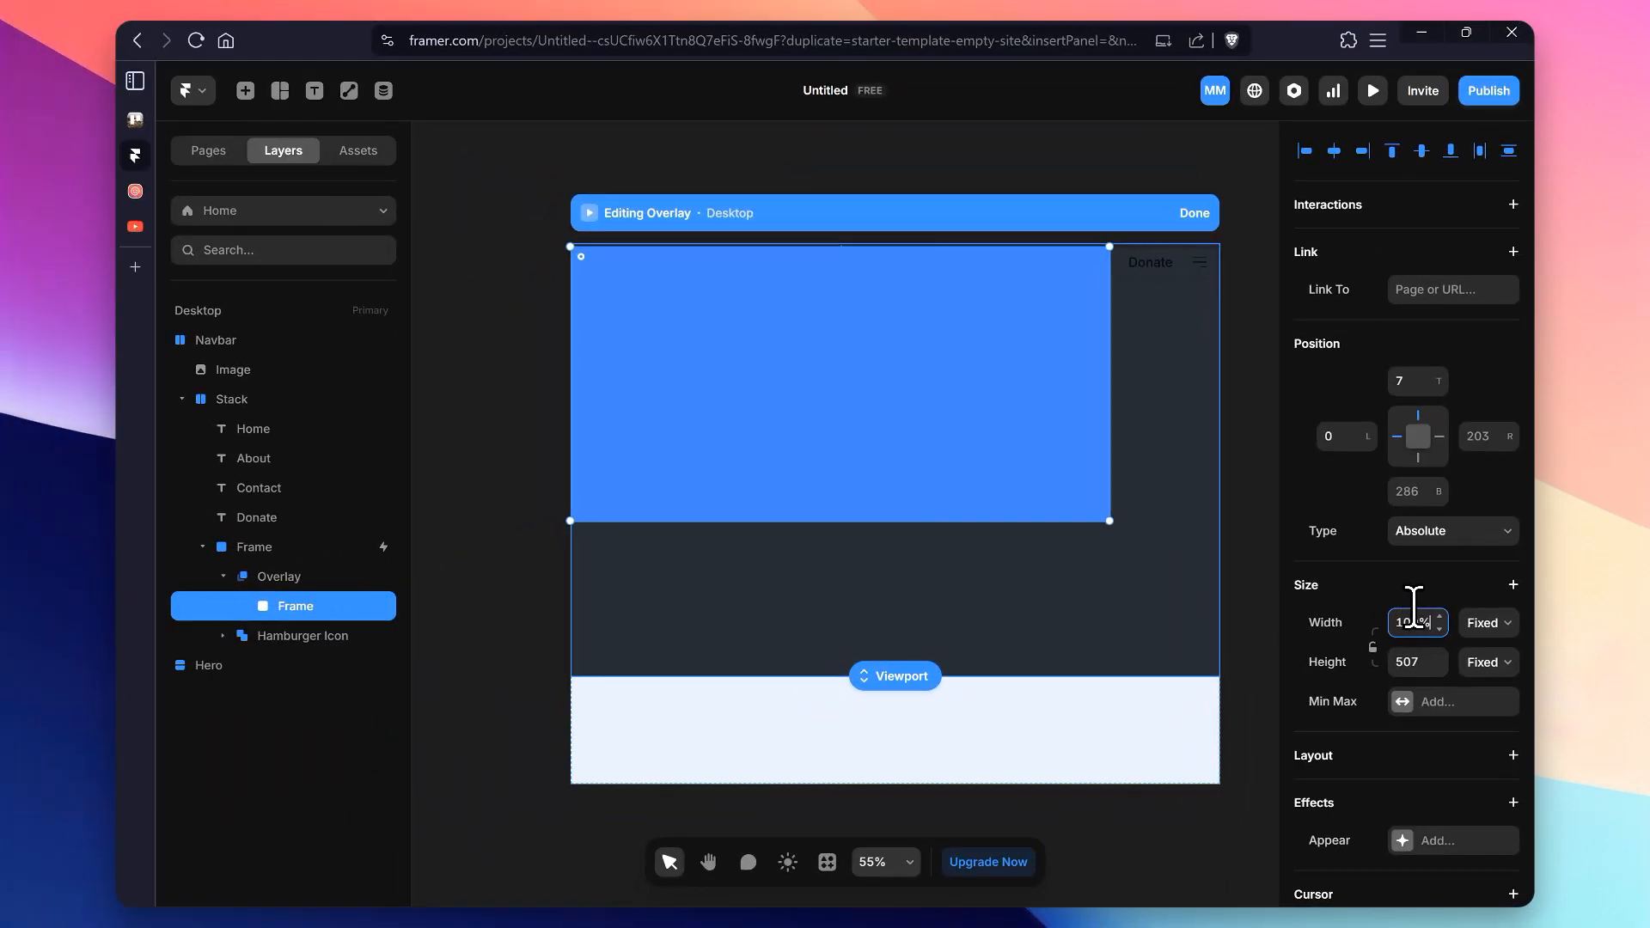
key("Return")
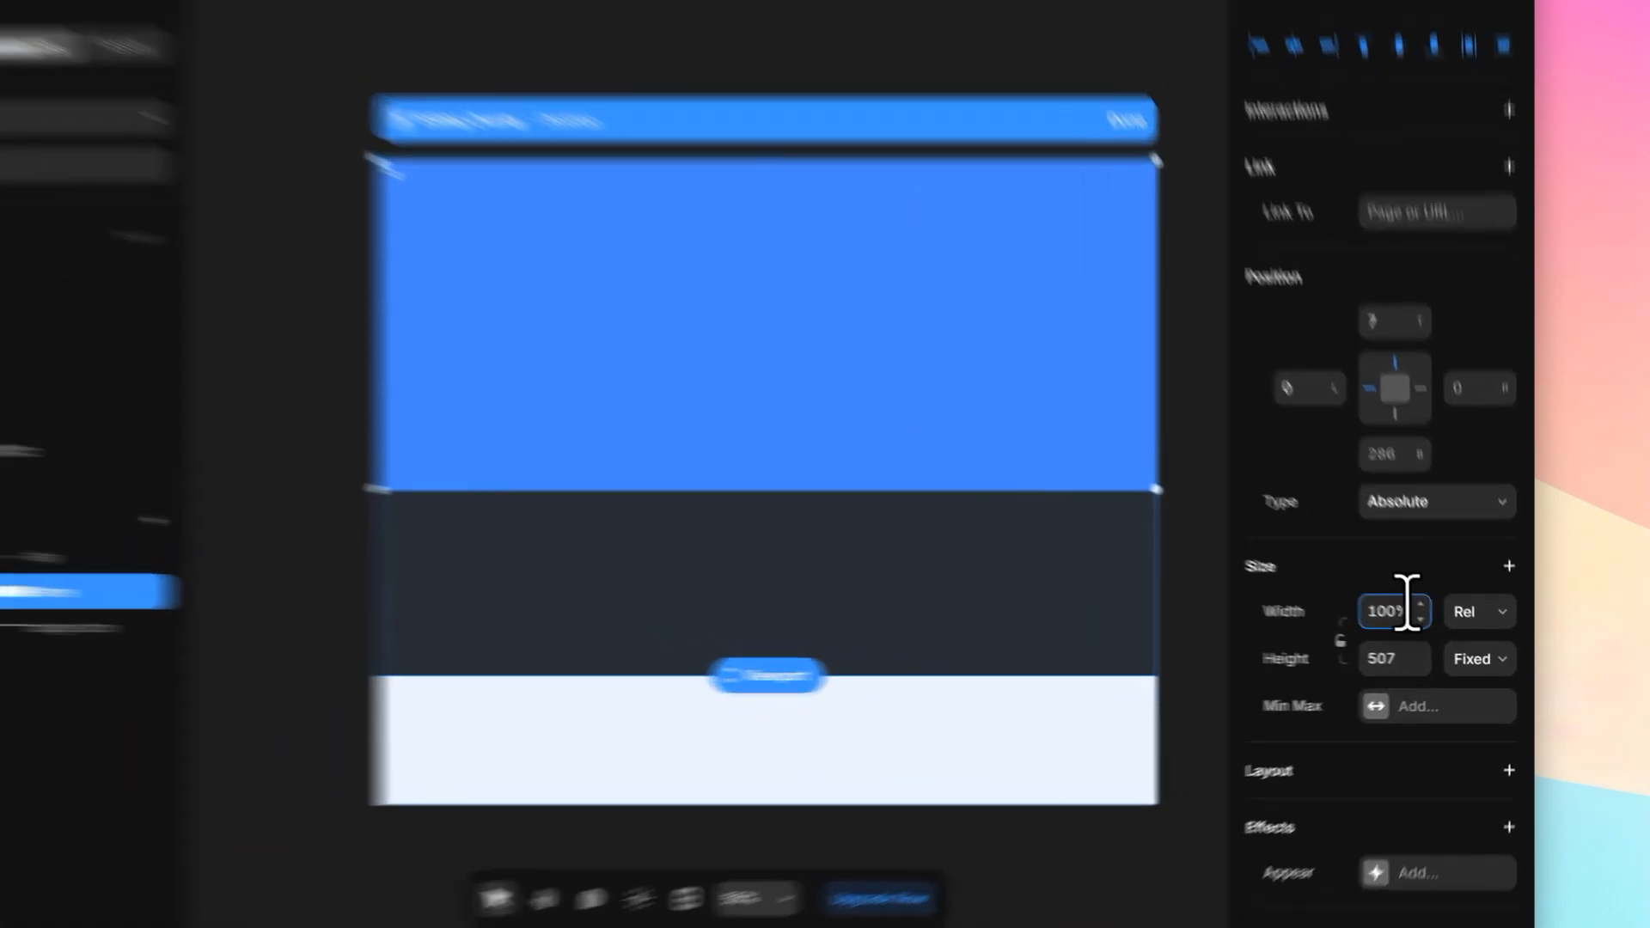
left_click(1408, 660)
type("100")
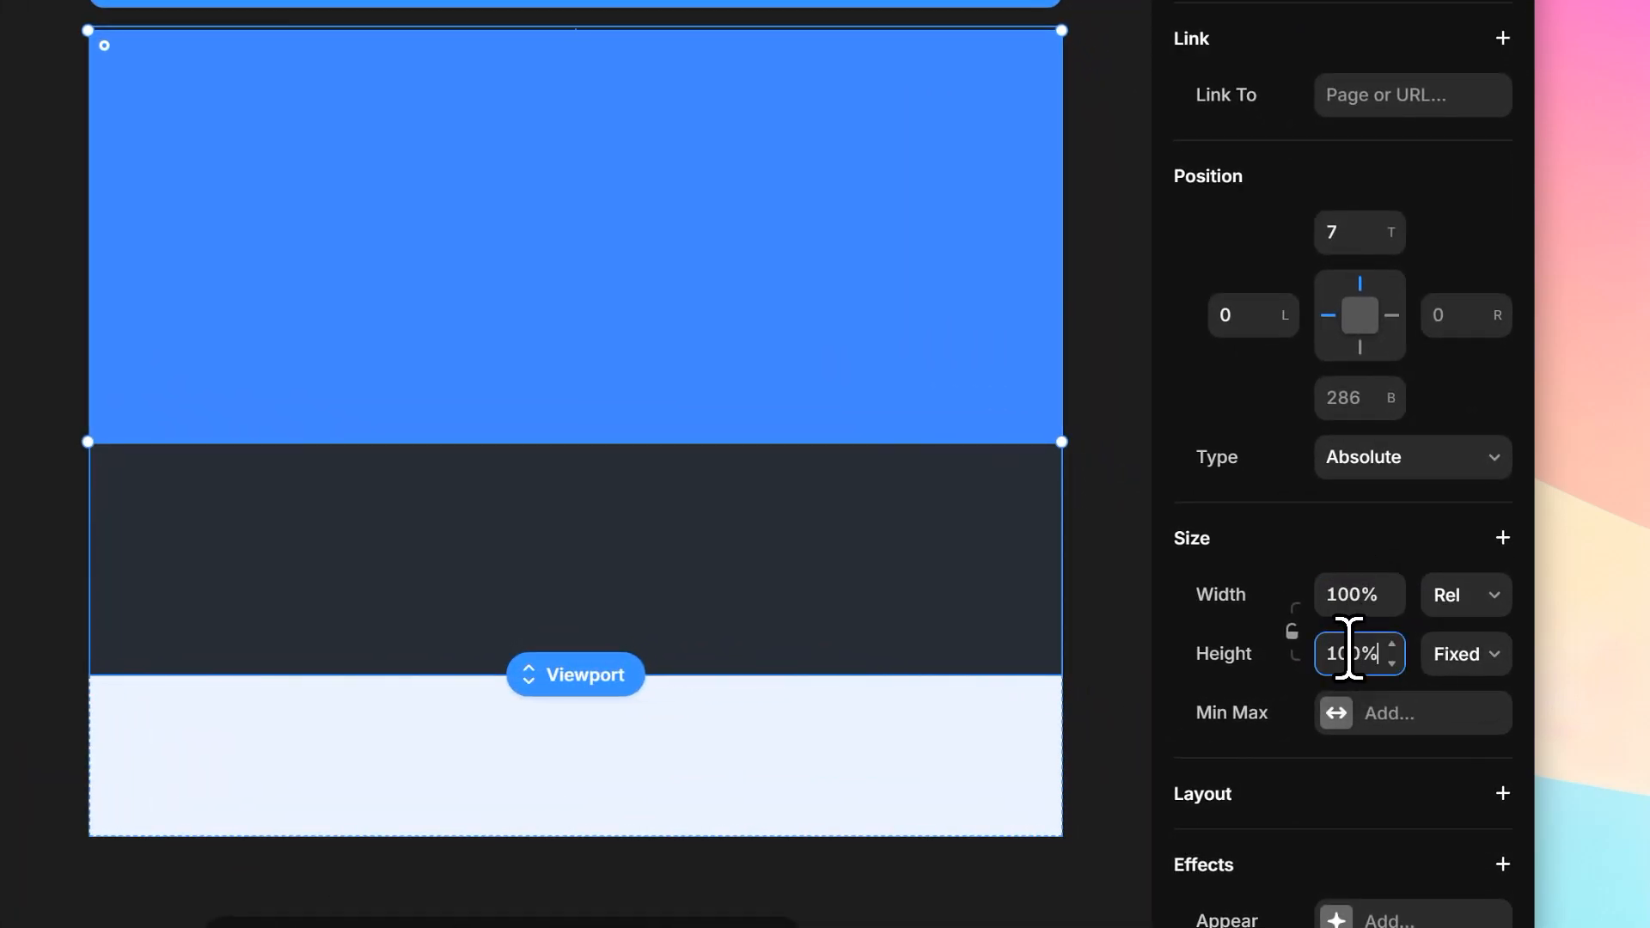
key("Return")
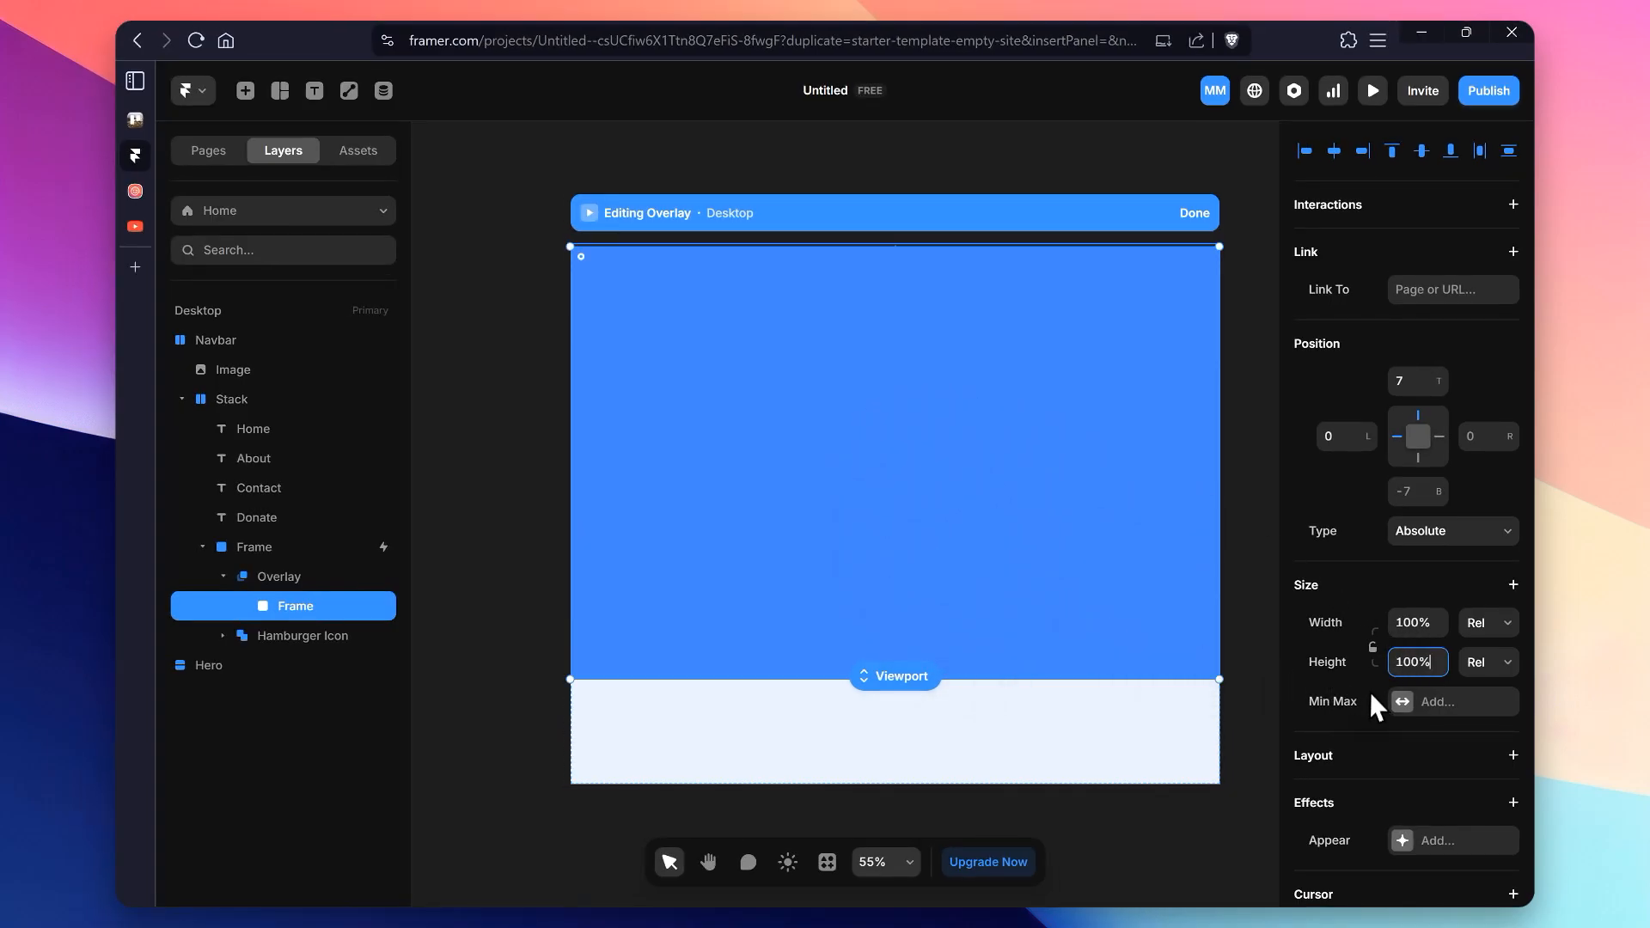
Step: Lower the overlay frame's fill opacity to 0% and rename the frame to "Wrapper"
scroll(1370, 692, "down", 3)
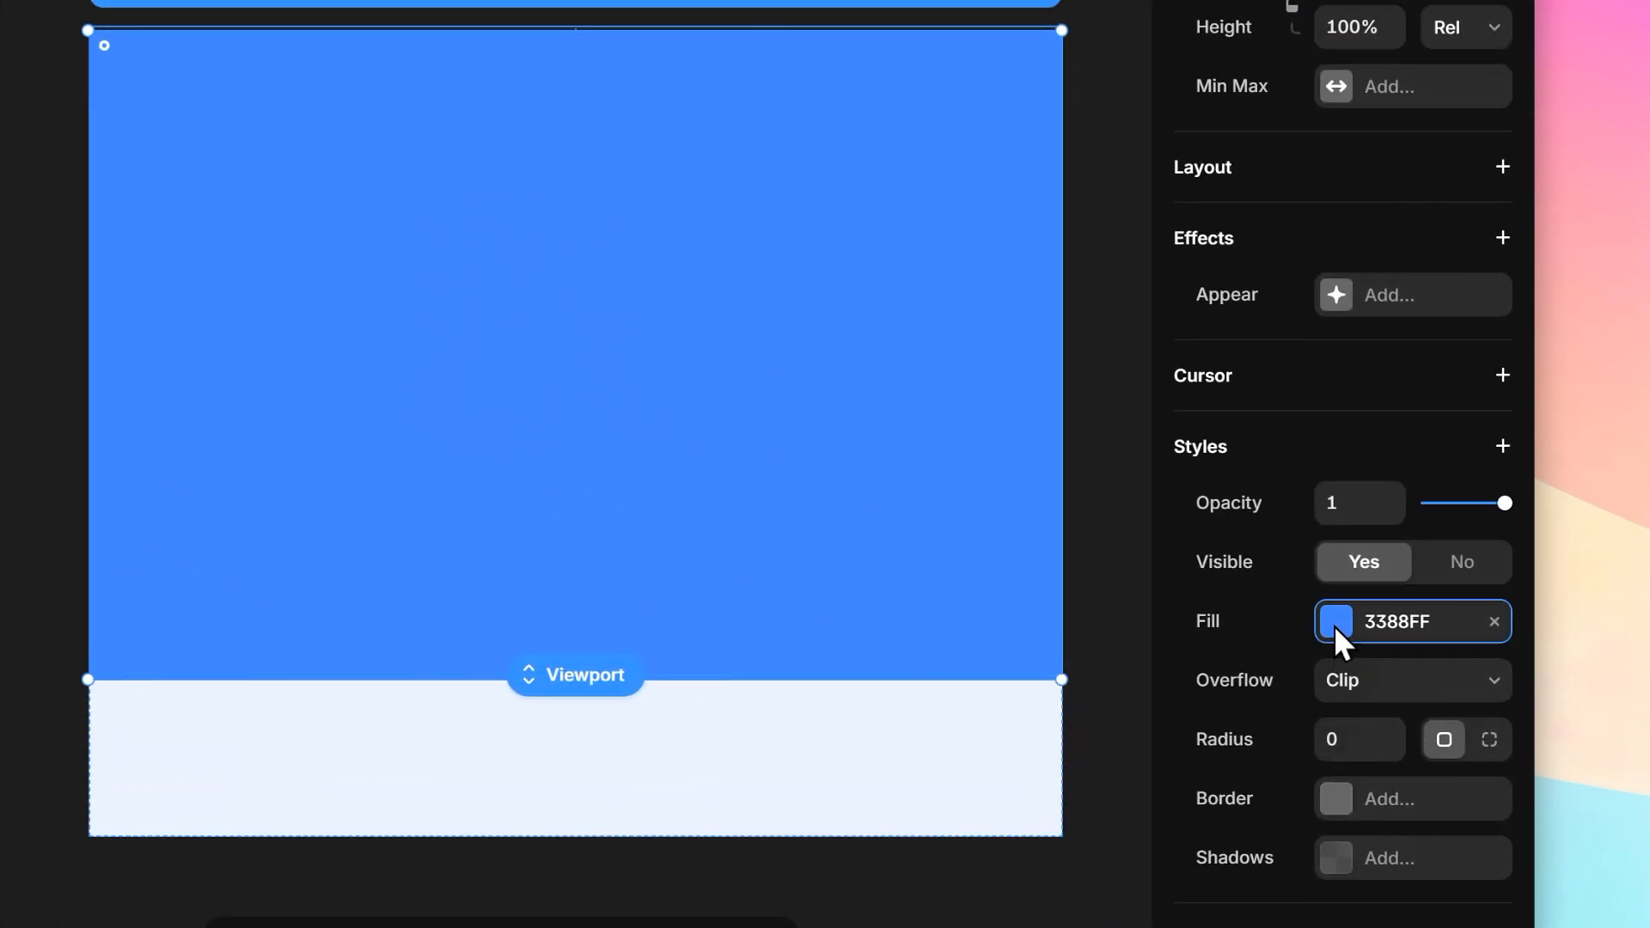
left_click(1400, 812)
left_click_drag(1100, 791, 762, 823)
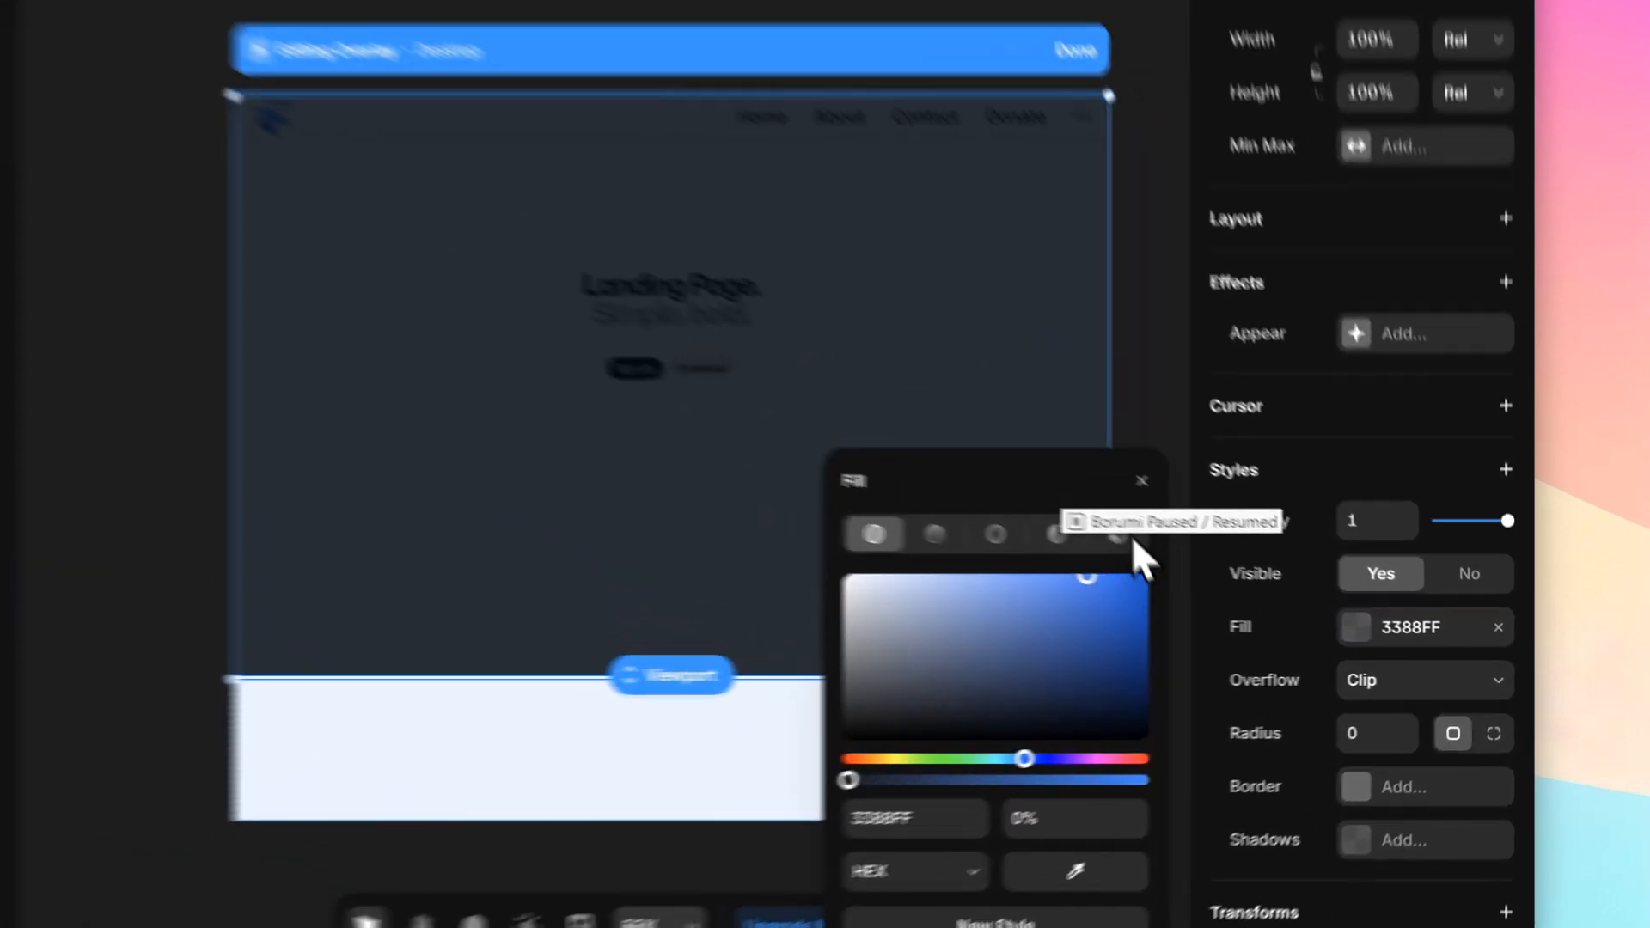
left_click(1141, 481)
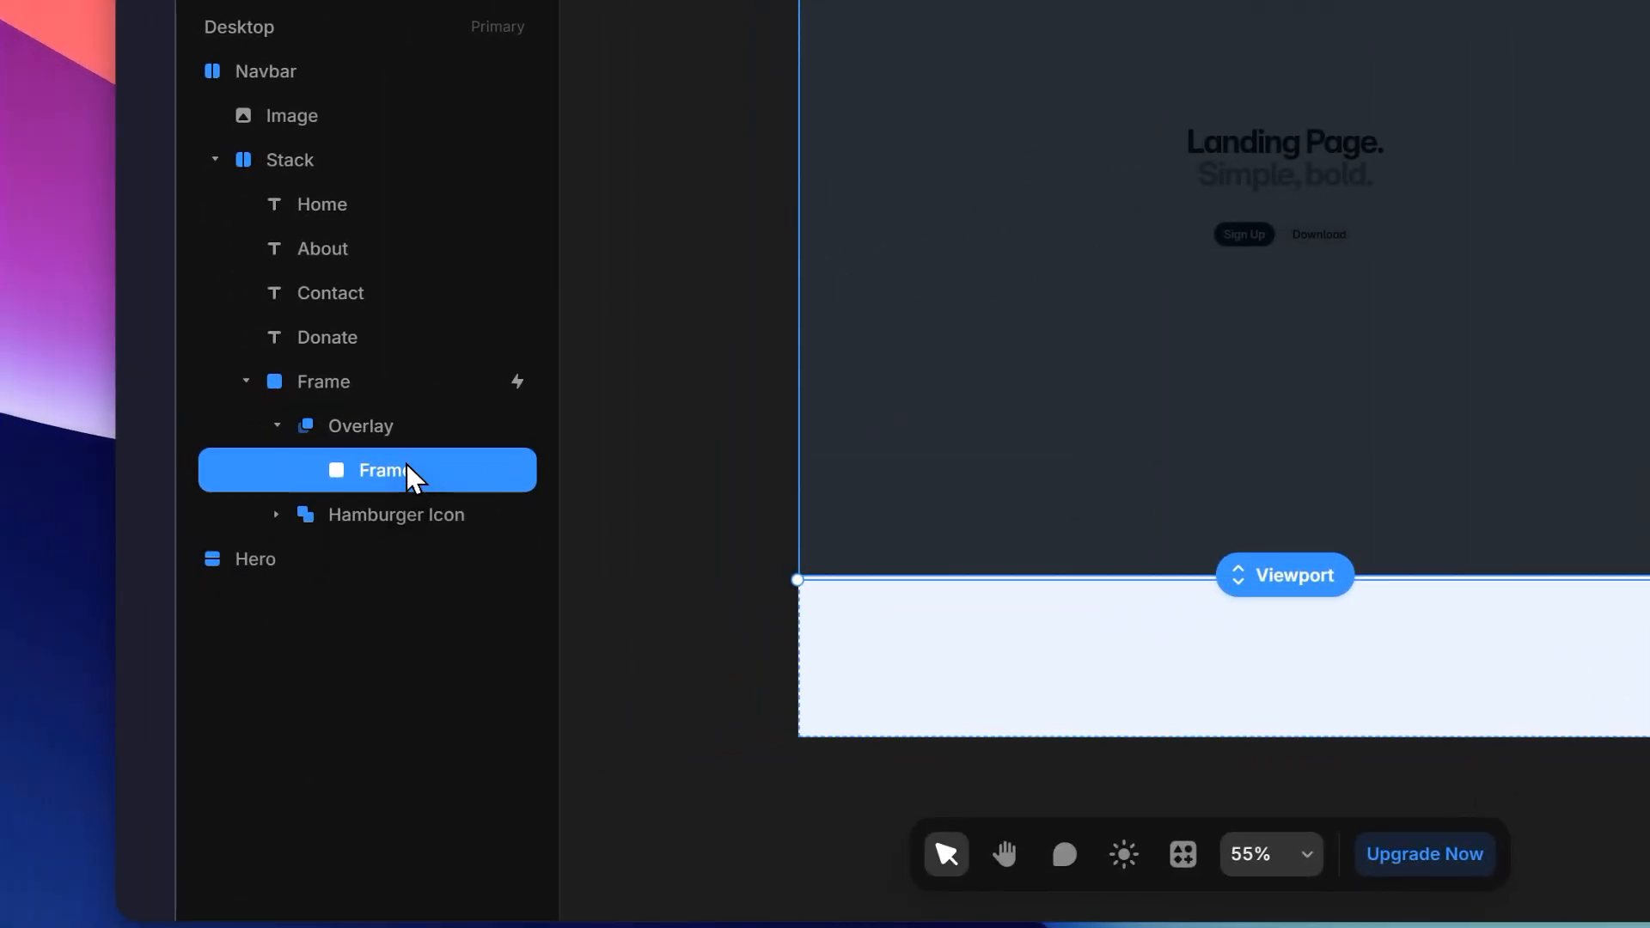
double_click(405, 463)
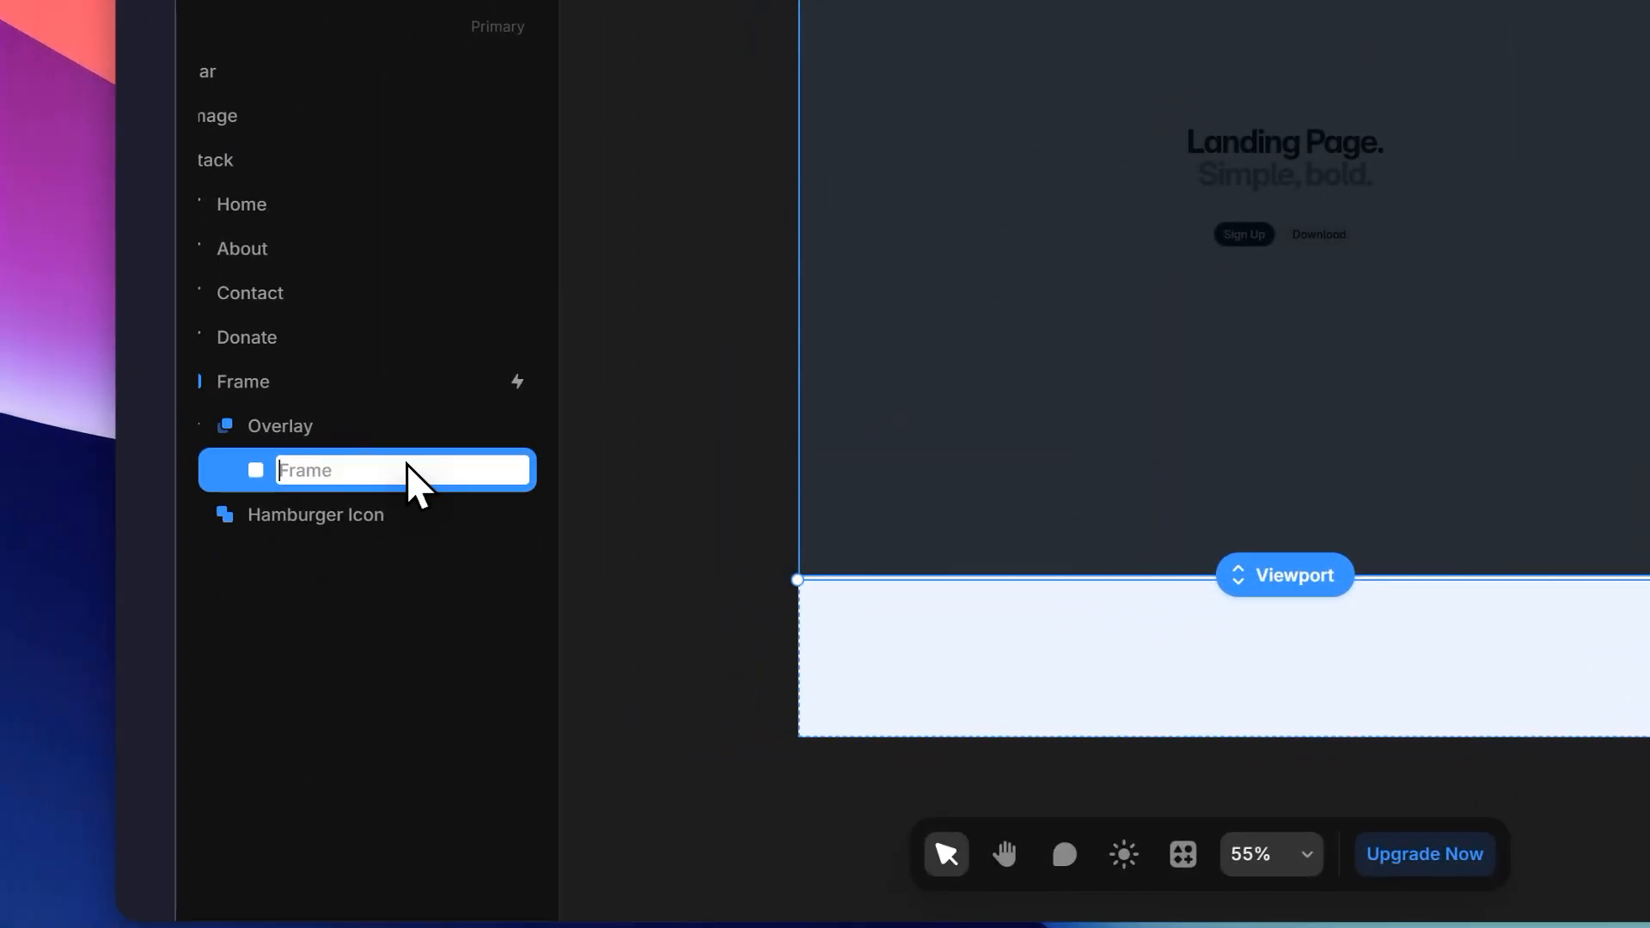
type("Wrapper")
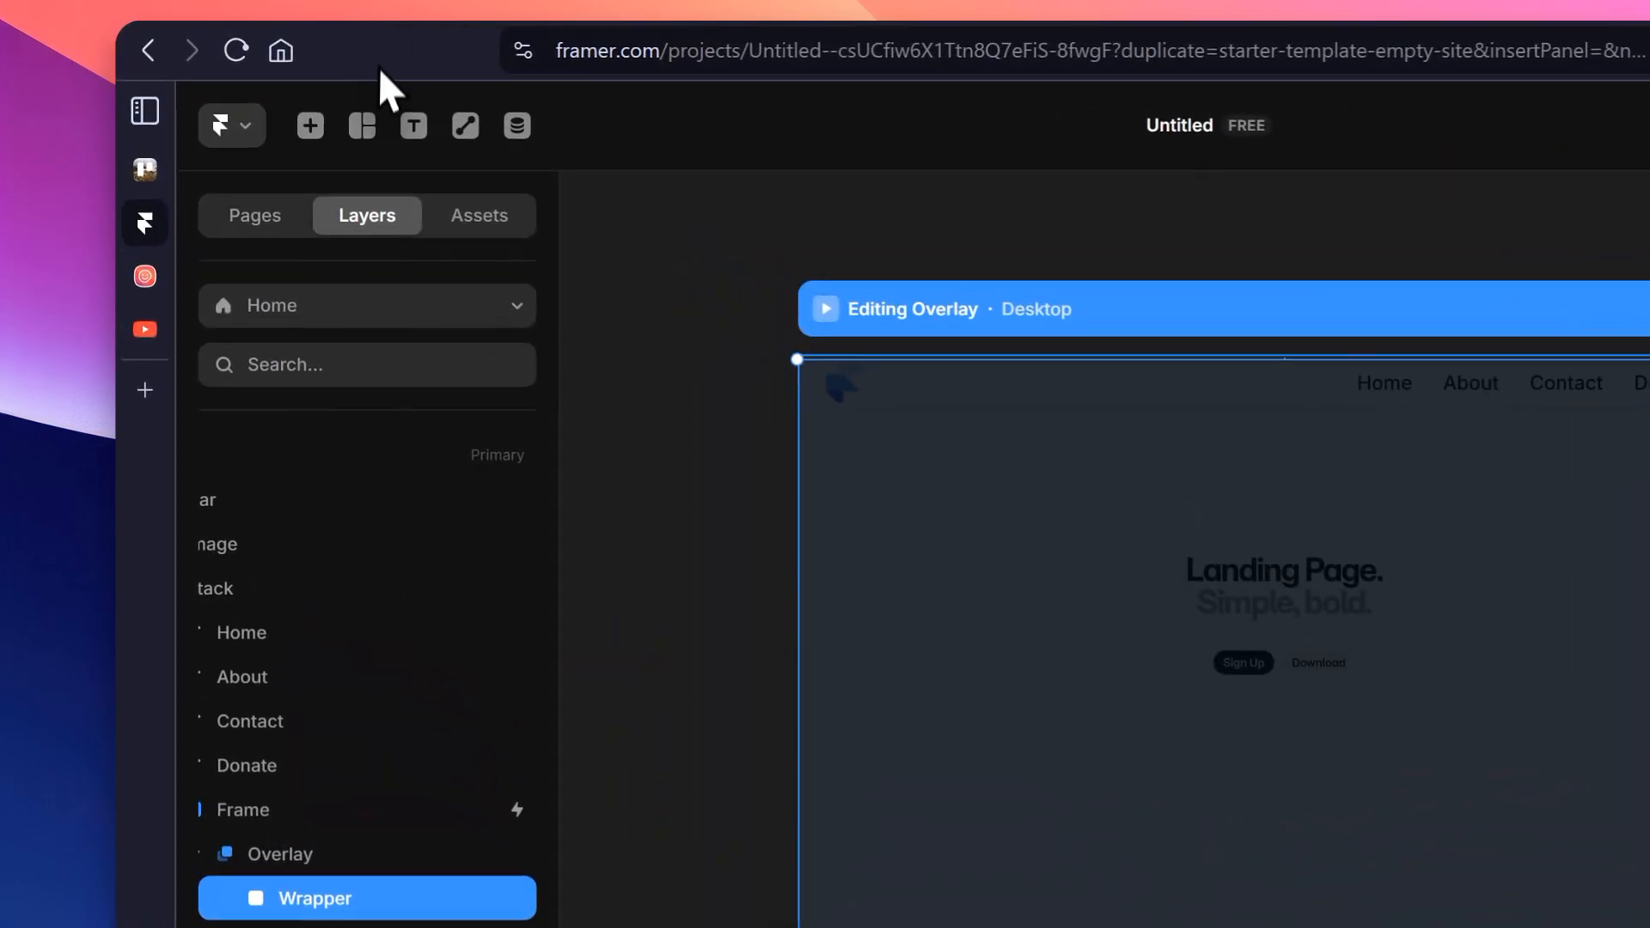
Step: Draw a frame of about 654 by 548 inside the Wrapper, near the middle of the overlay
left_click(286, 88)
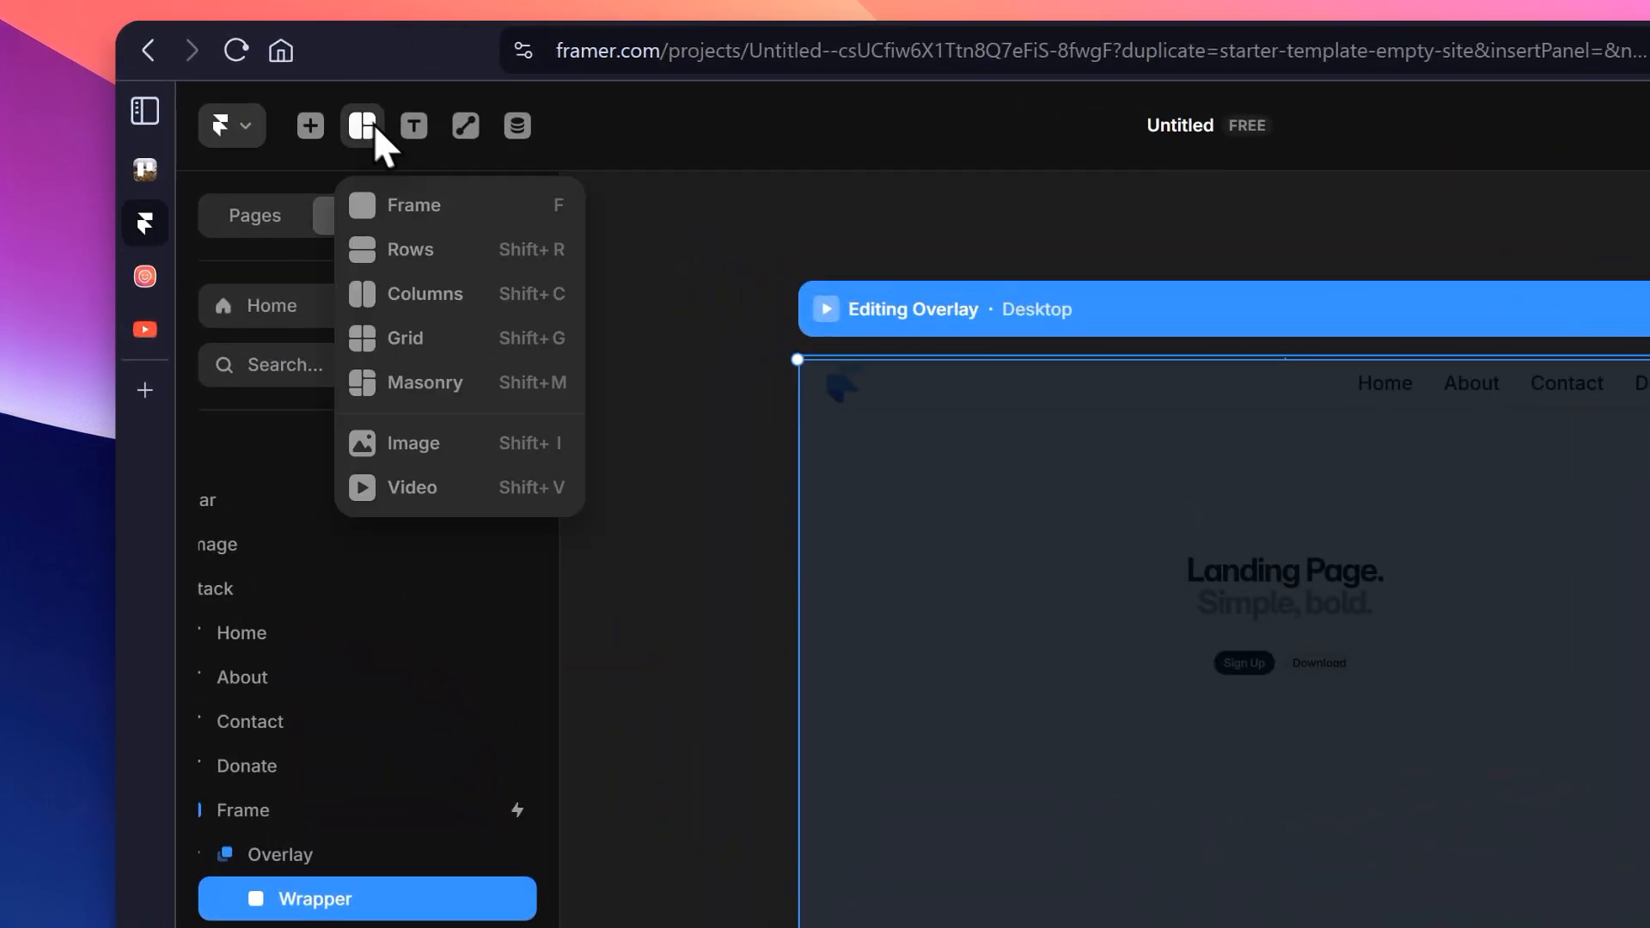
left_click(447, 204)
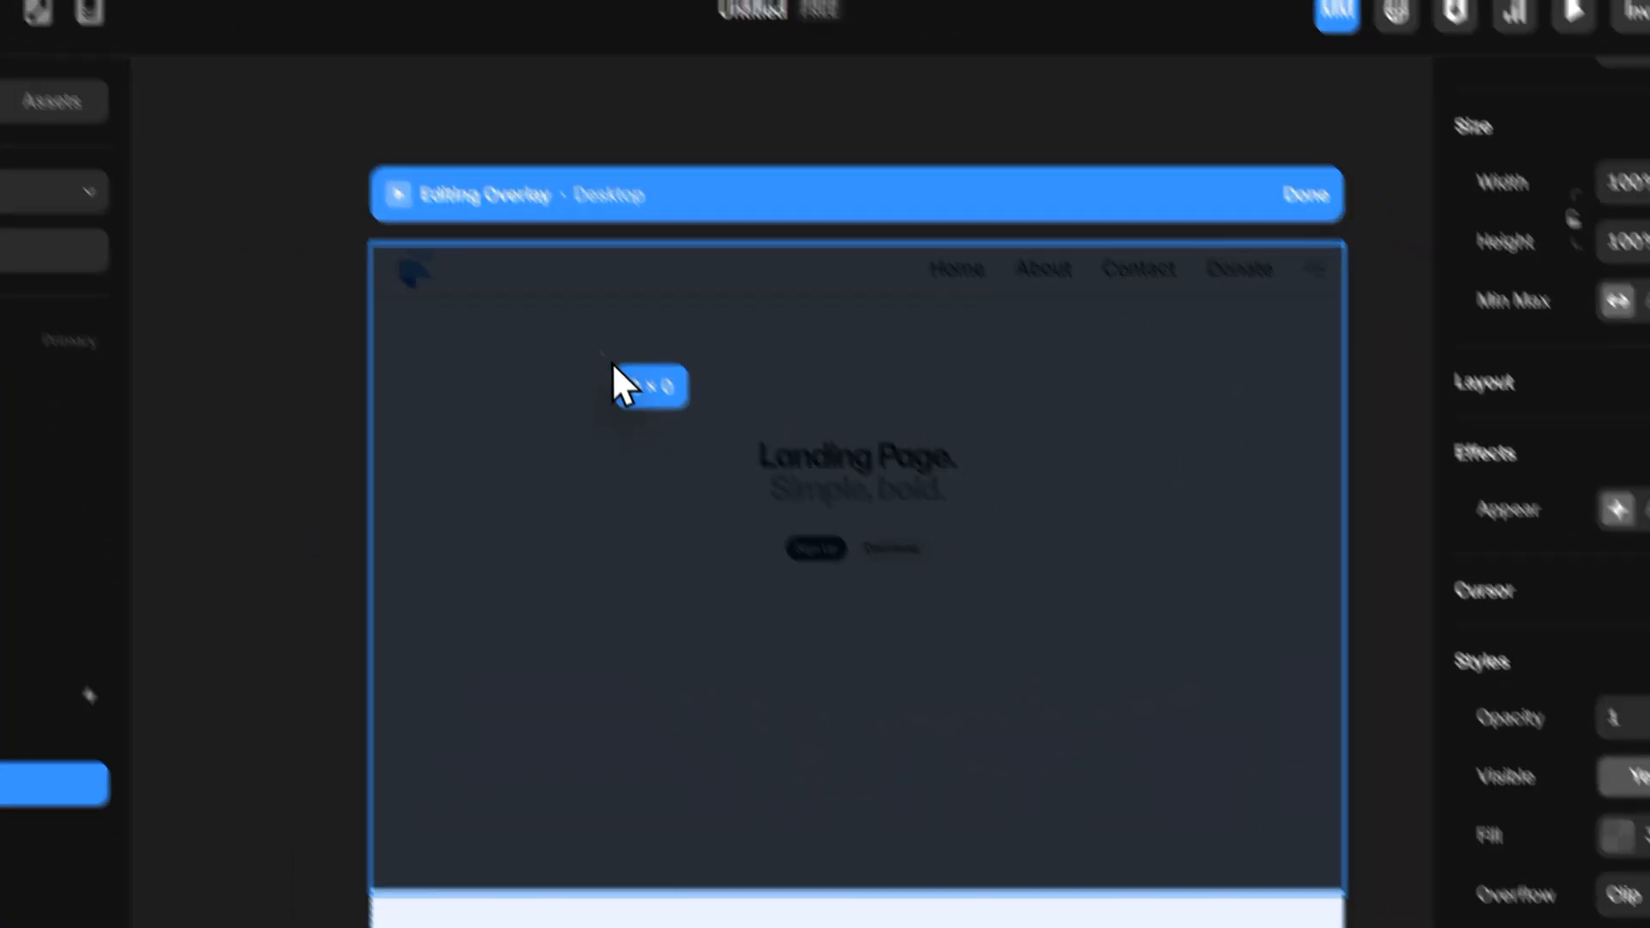
left_click_drag(612, 362, 1145, 807)
left_click_drag(853, 495, 854, 496)
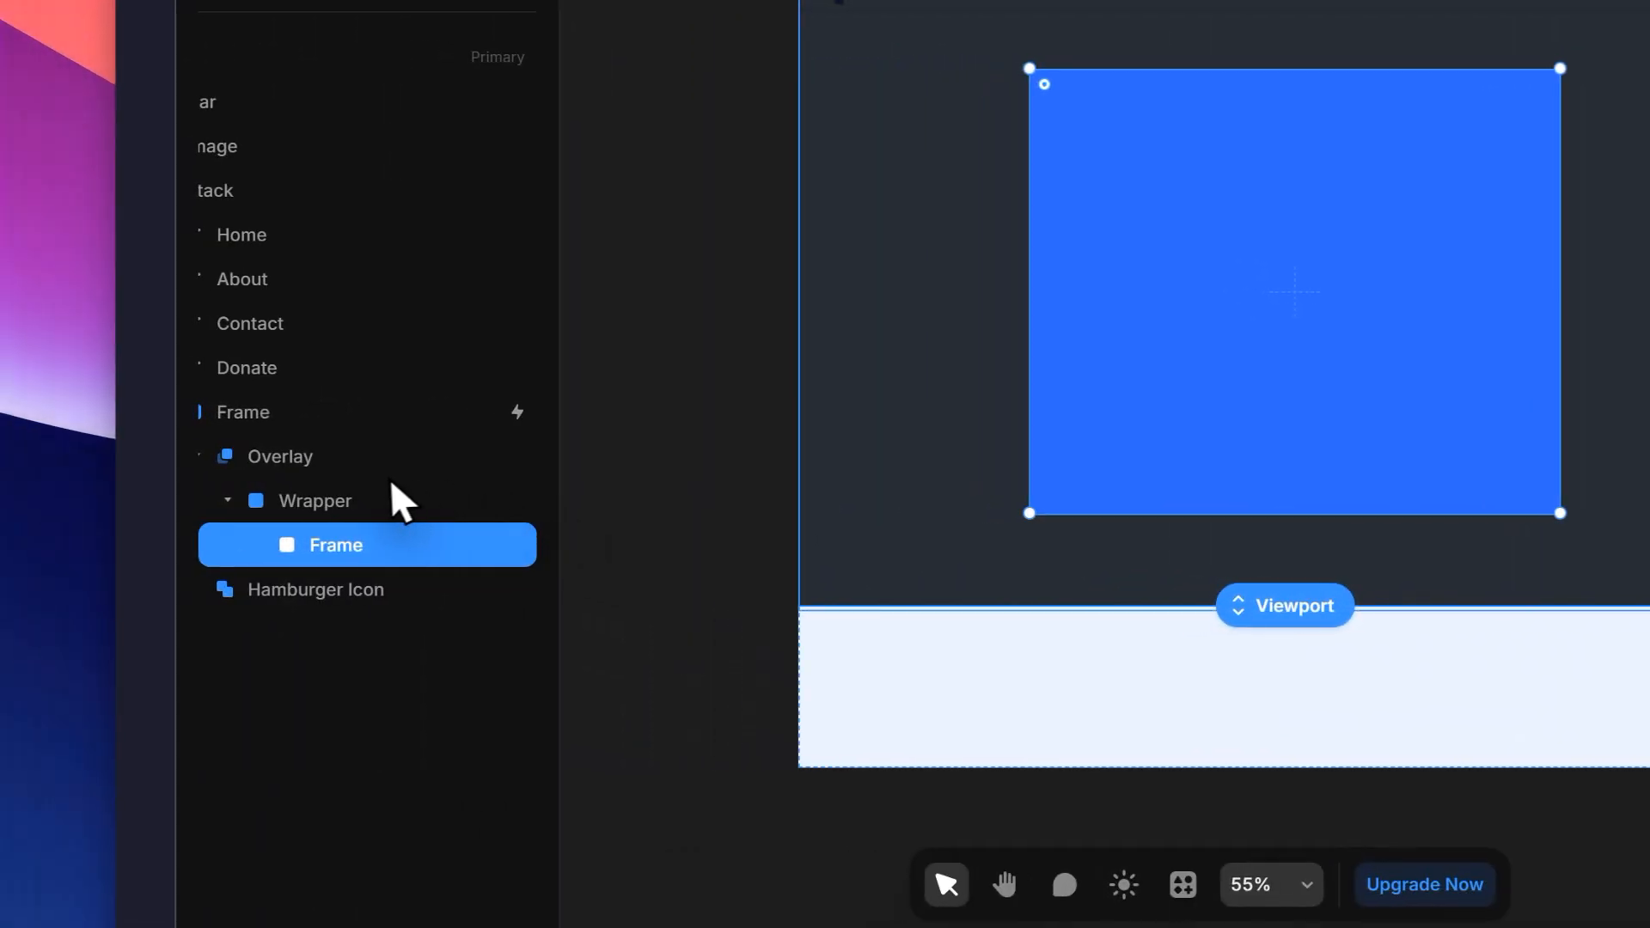
Step: Apply a horizontal stack layout to the Wrapper with centered distribution and alignment
left_click(380, 496)
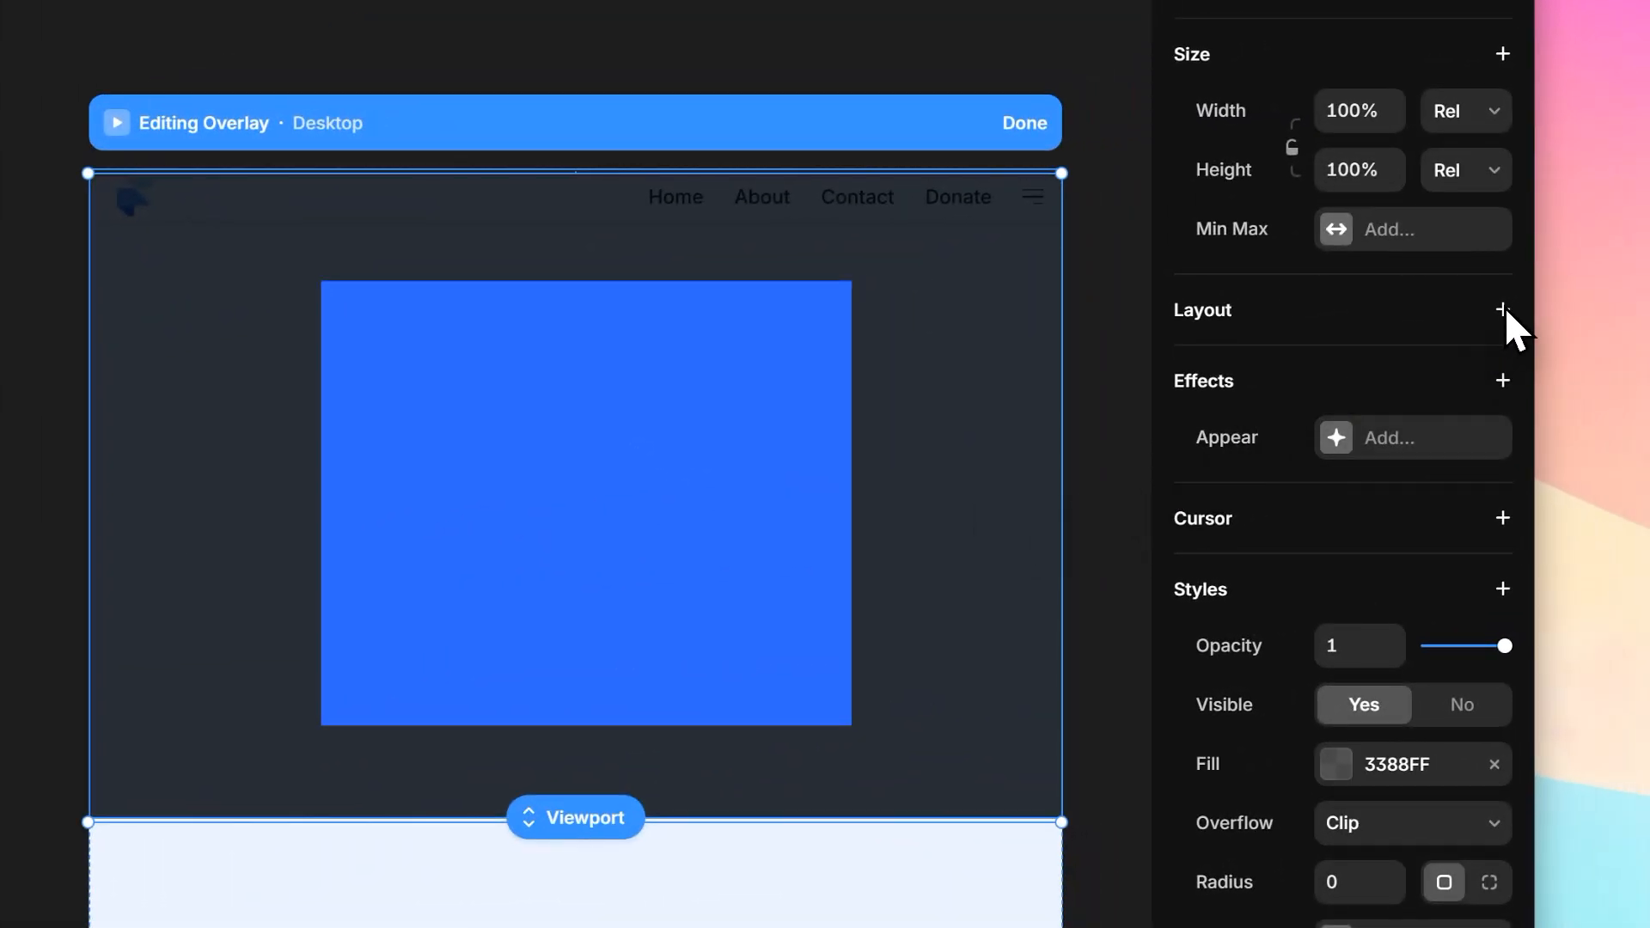
left_click(1503, 309)
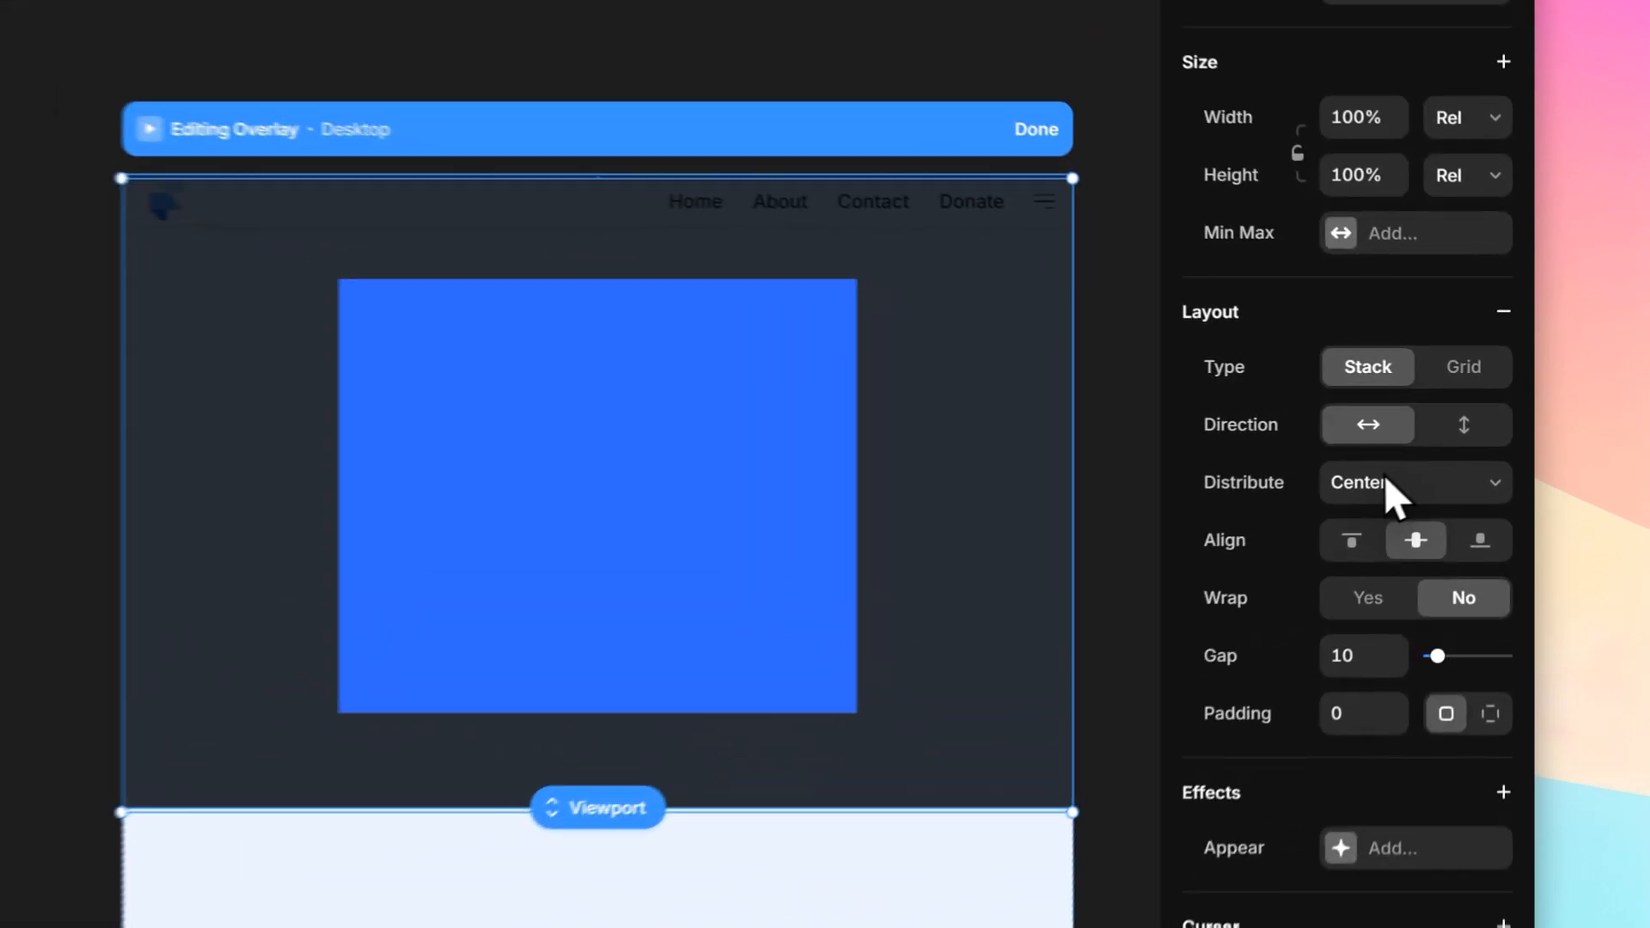
left_click(1422, 452)
left_click(1375, 558)
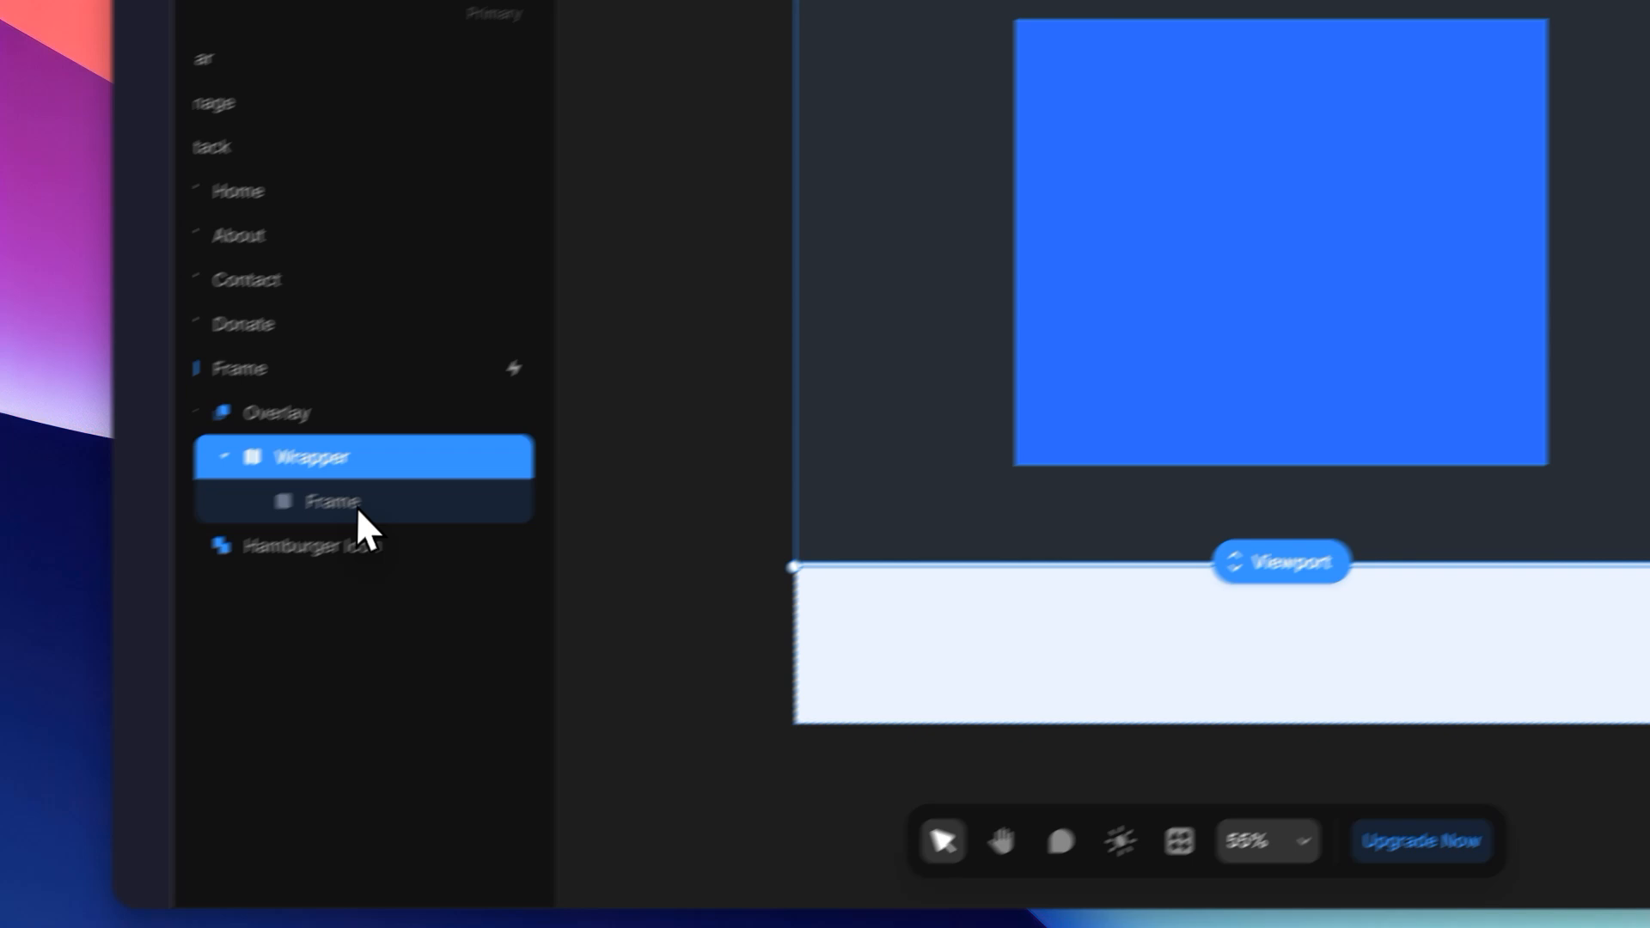
Step: Lower the fill opacity of the frame inside the Wrapper to 0%
left_click(275, 633)
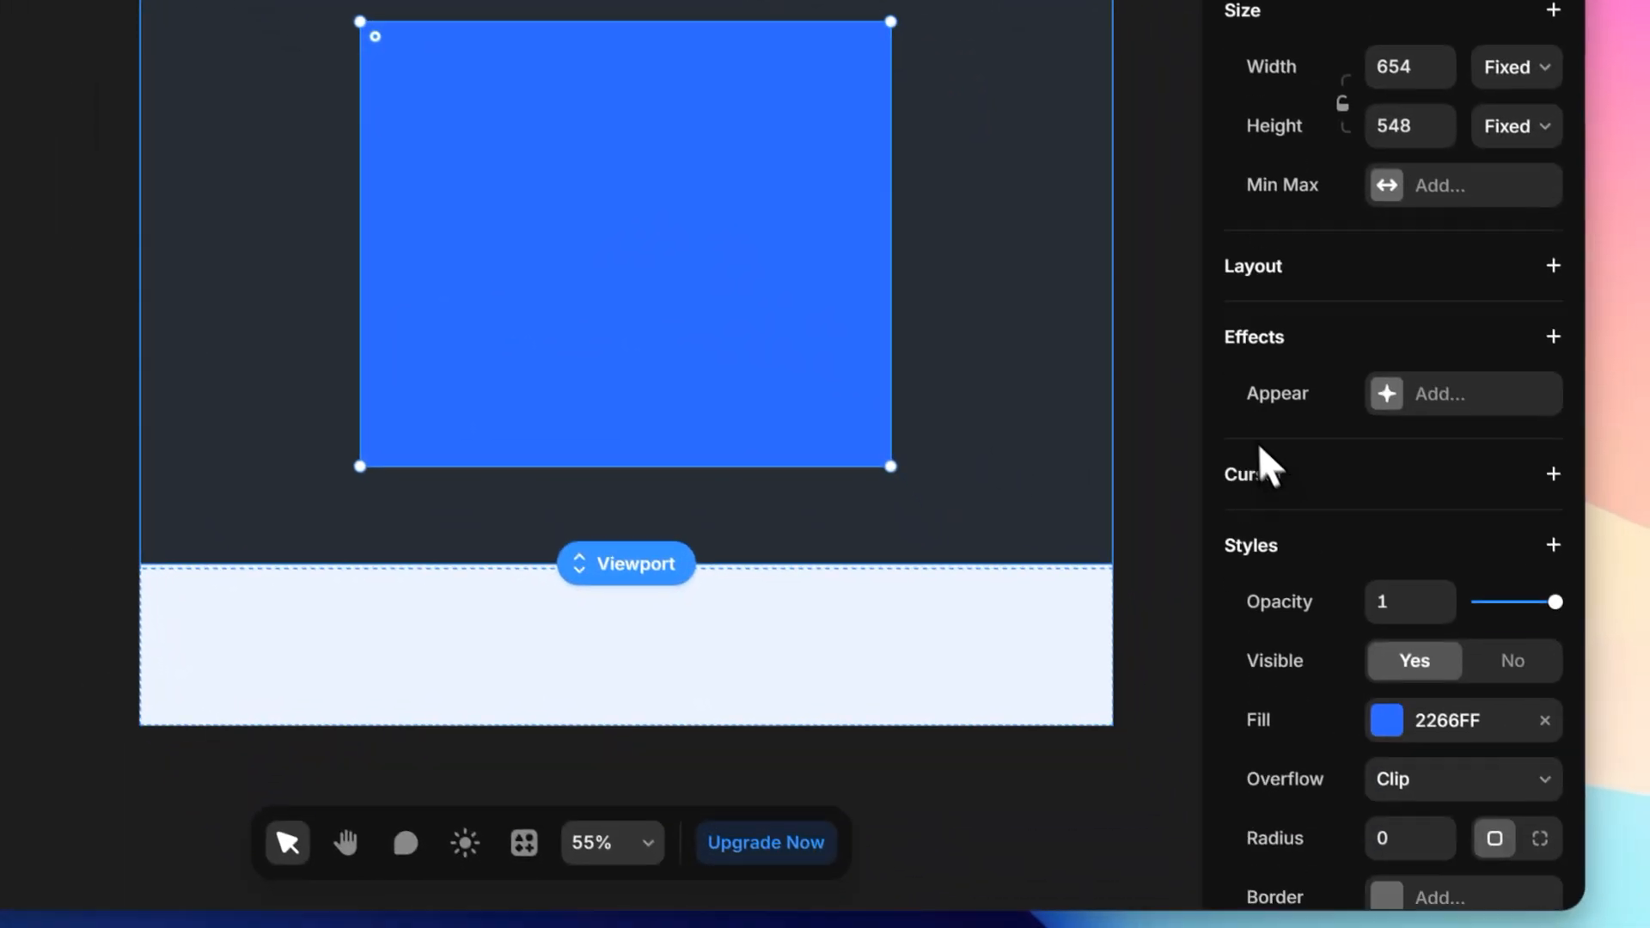
scroll(1409, 679, "down", 3)
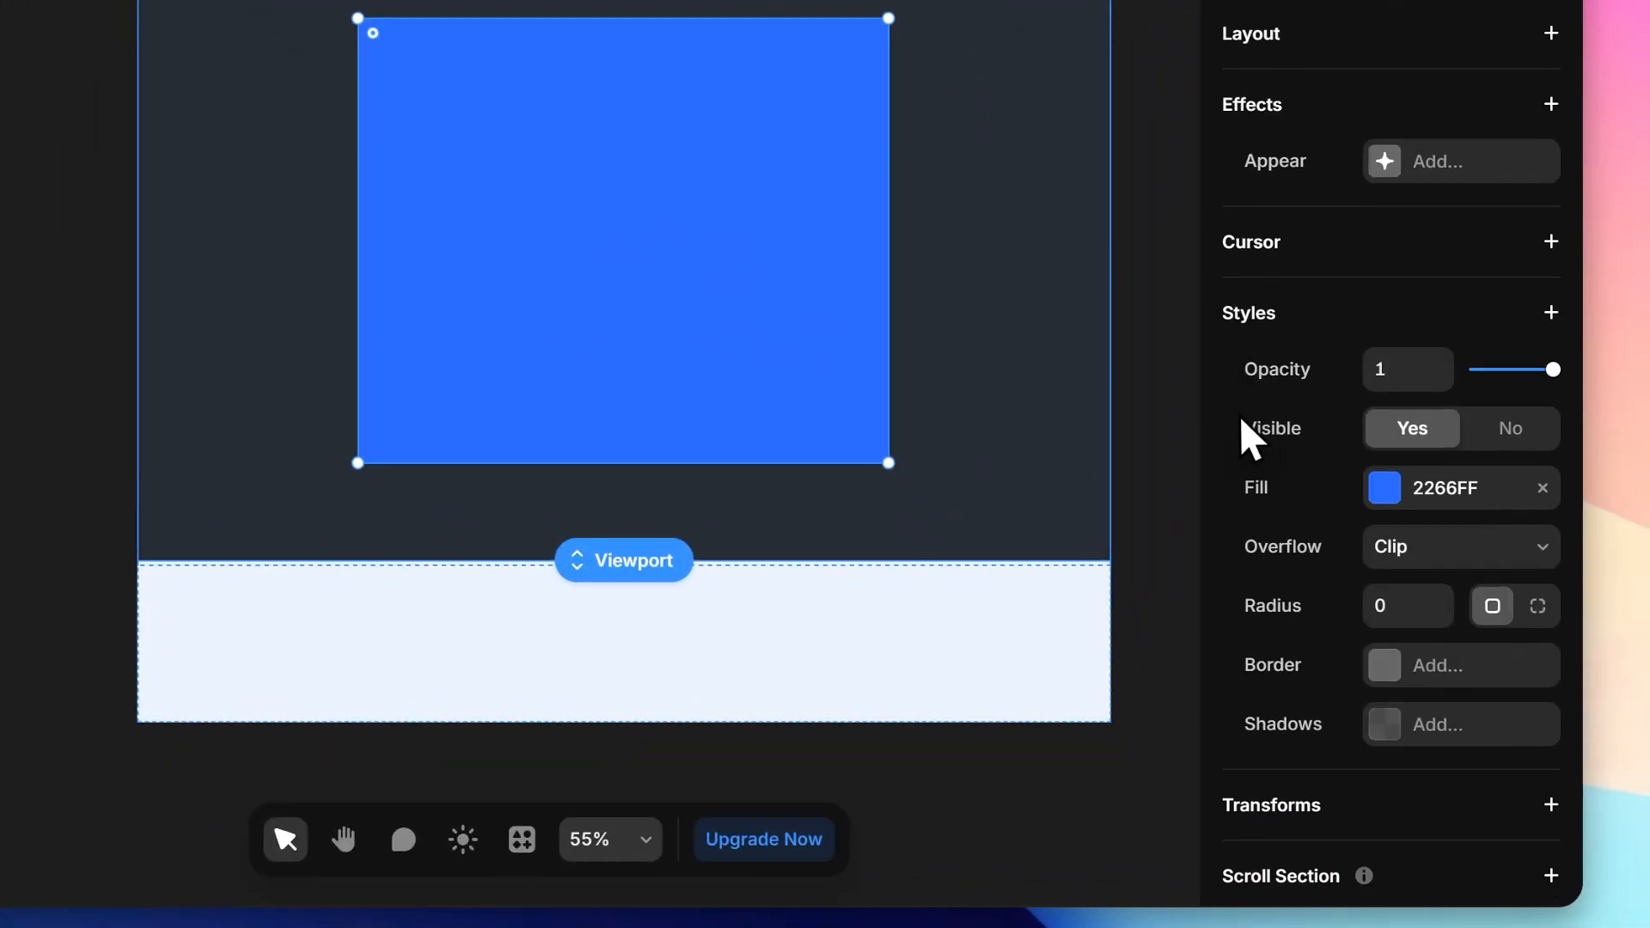
left_click(1384, 488)
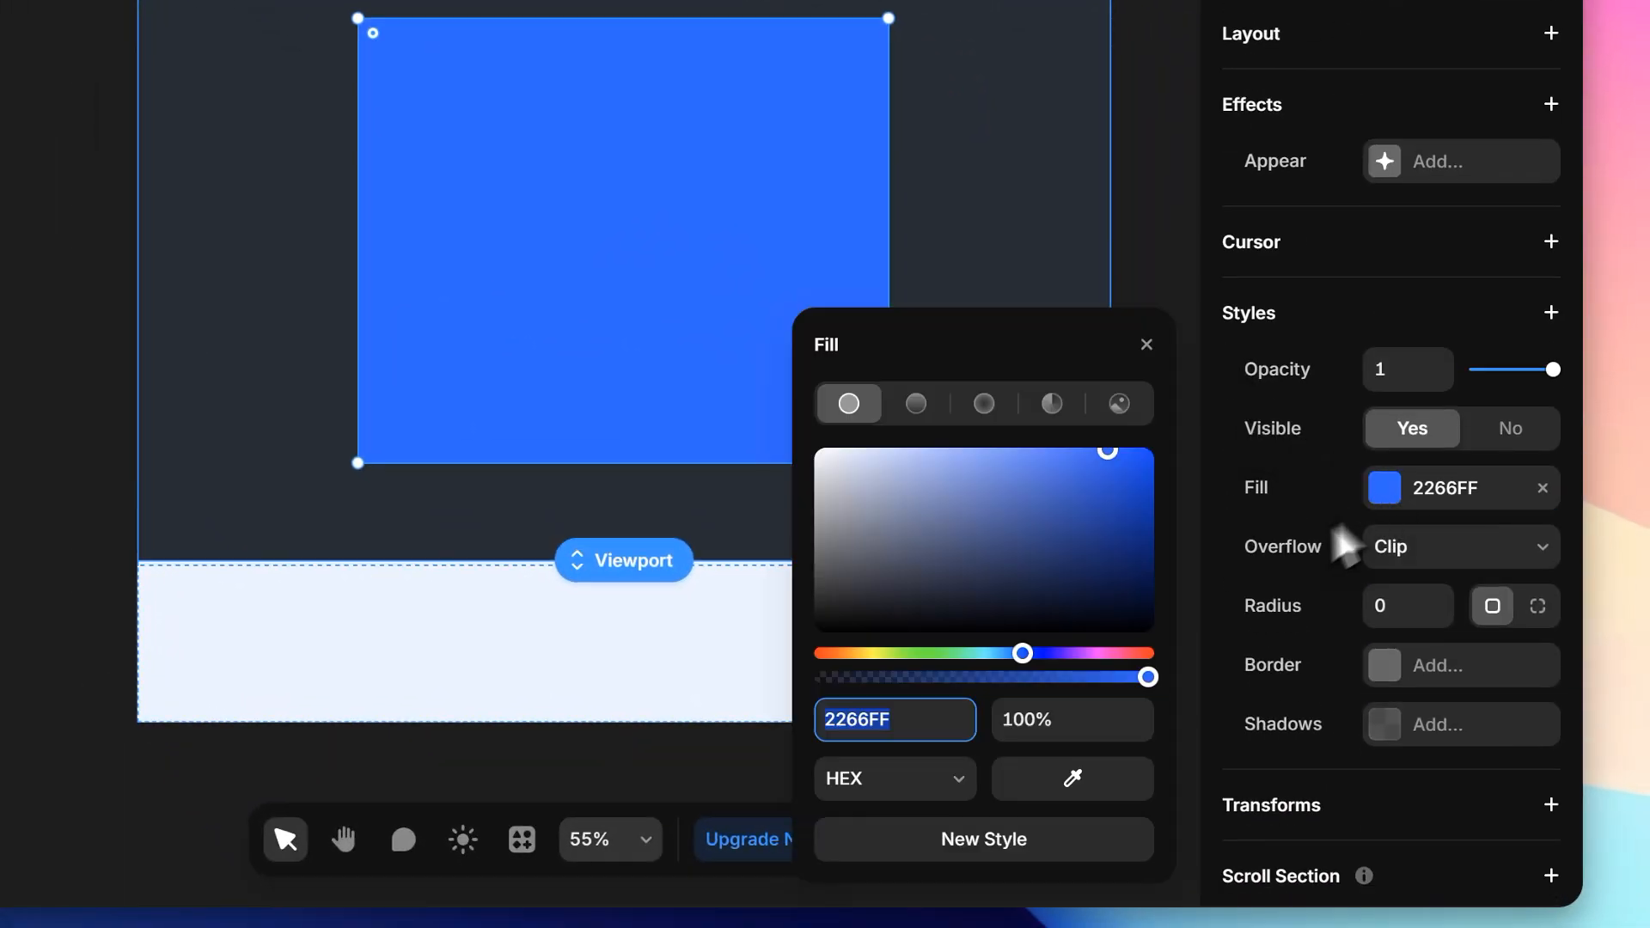
left_click(1149, 675)
left_click_drag(1150, 676, 809, 681)
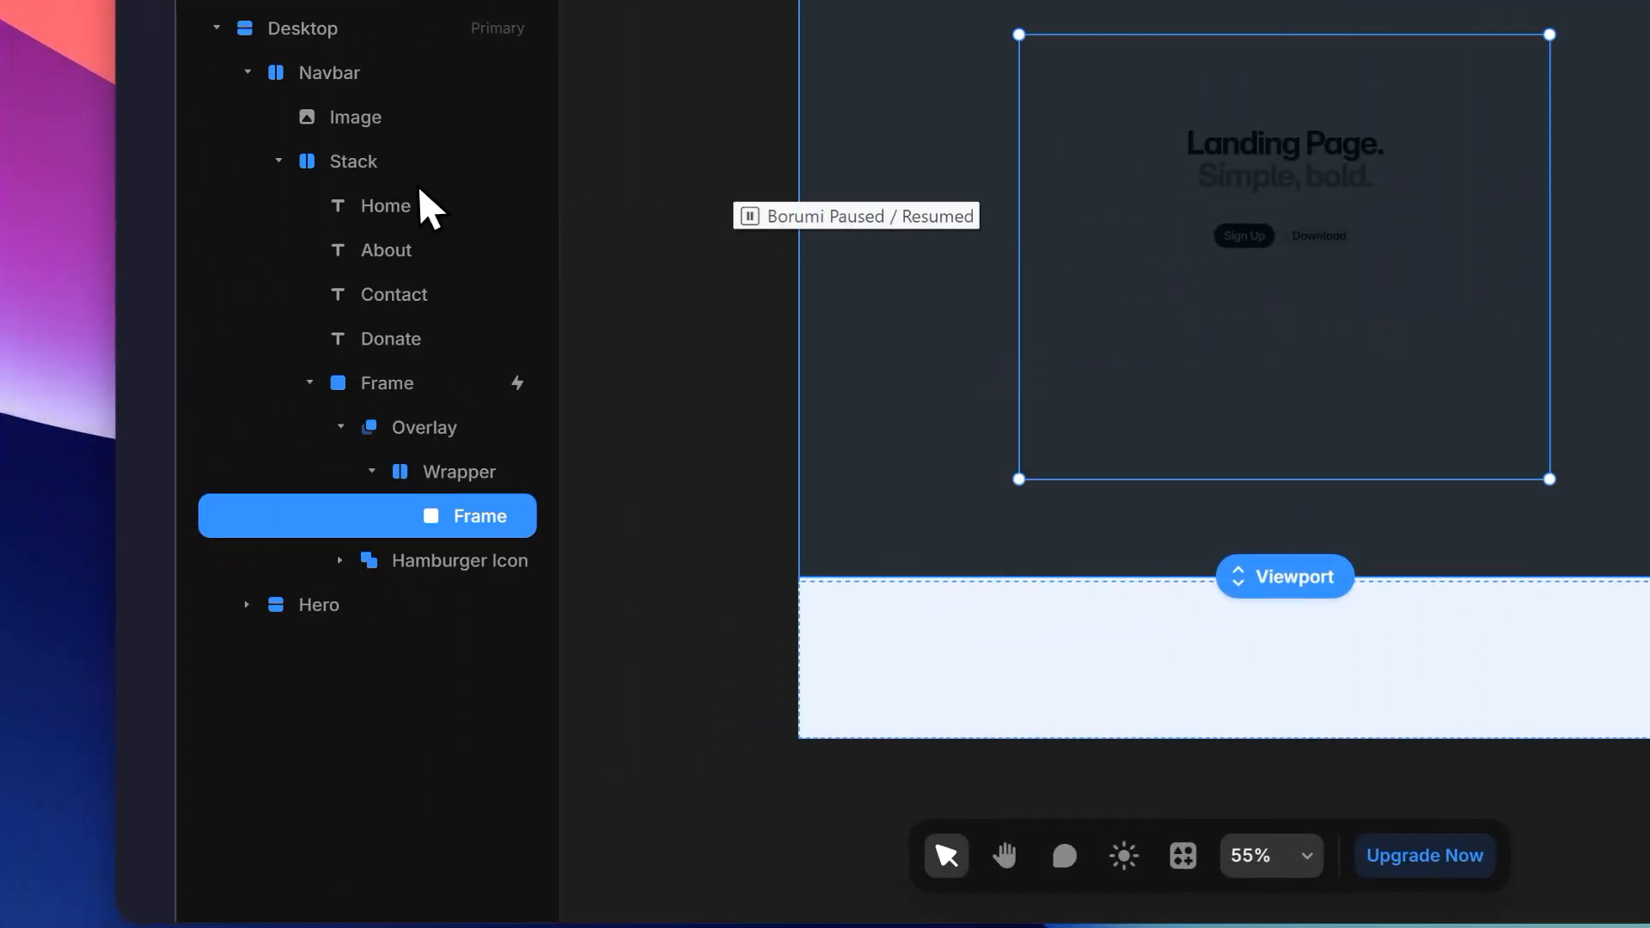
Step: Copy the Home, About, Contact and Donate text links from the navbar stack into the frame inside the Wrapper
left_click(414, 202)
left_click(391, 343, "shift")
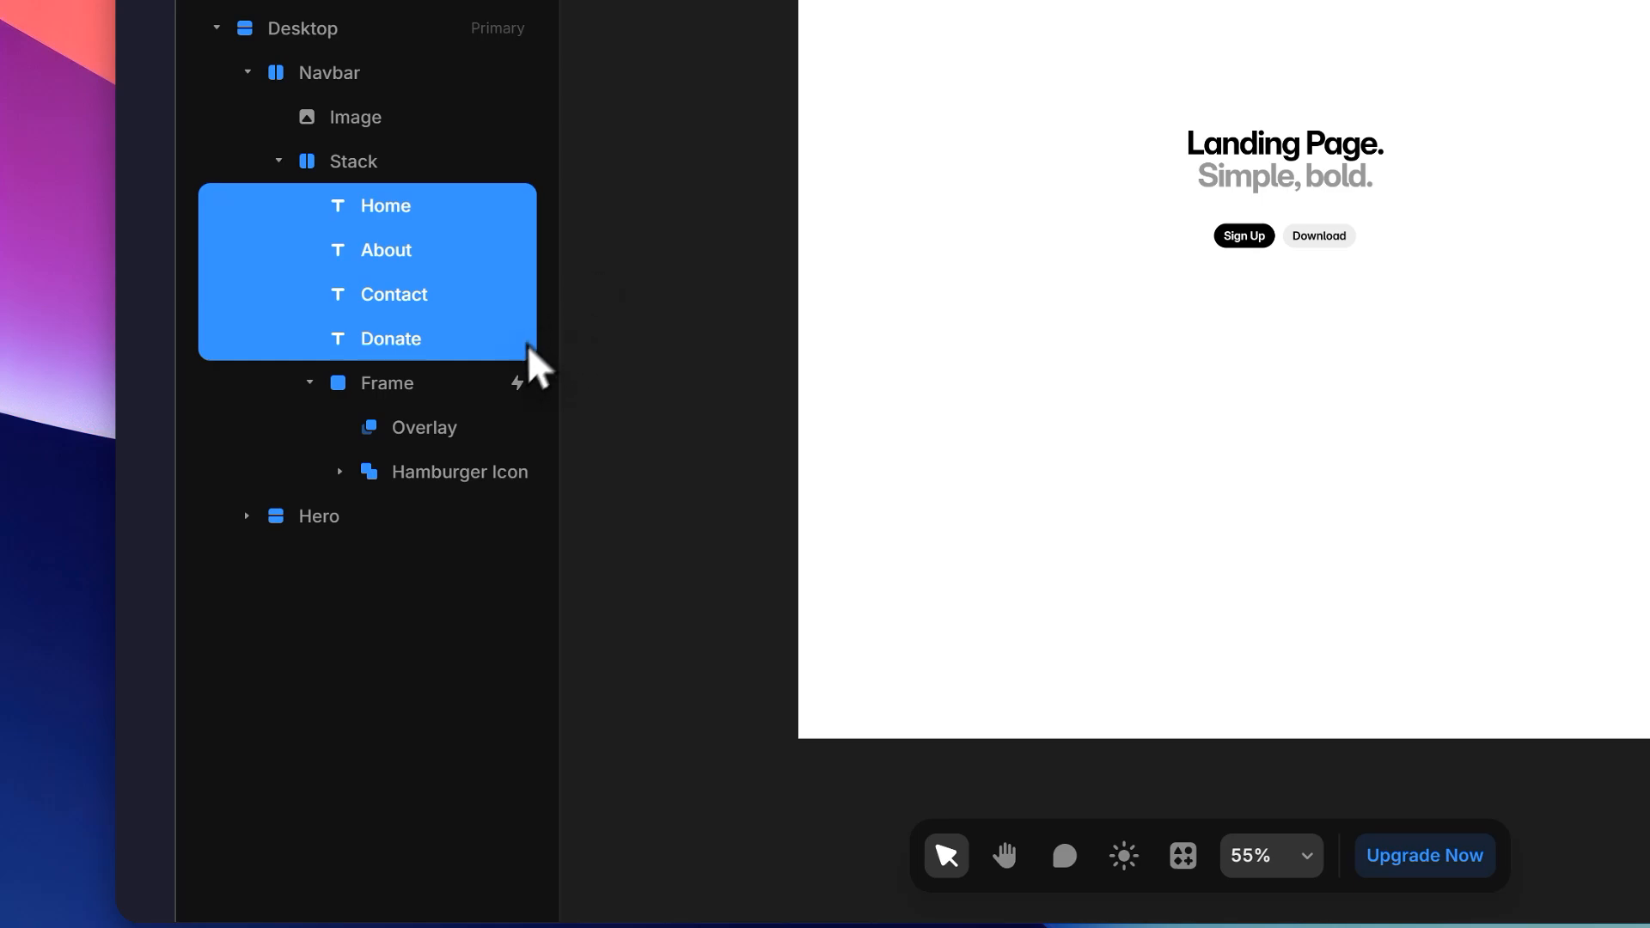
left_click(464, 429)
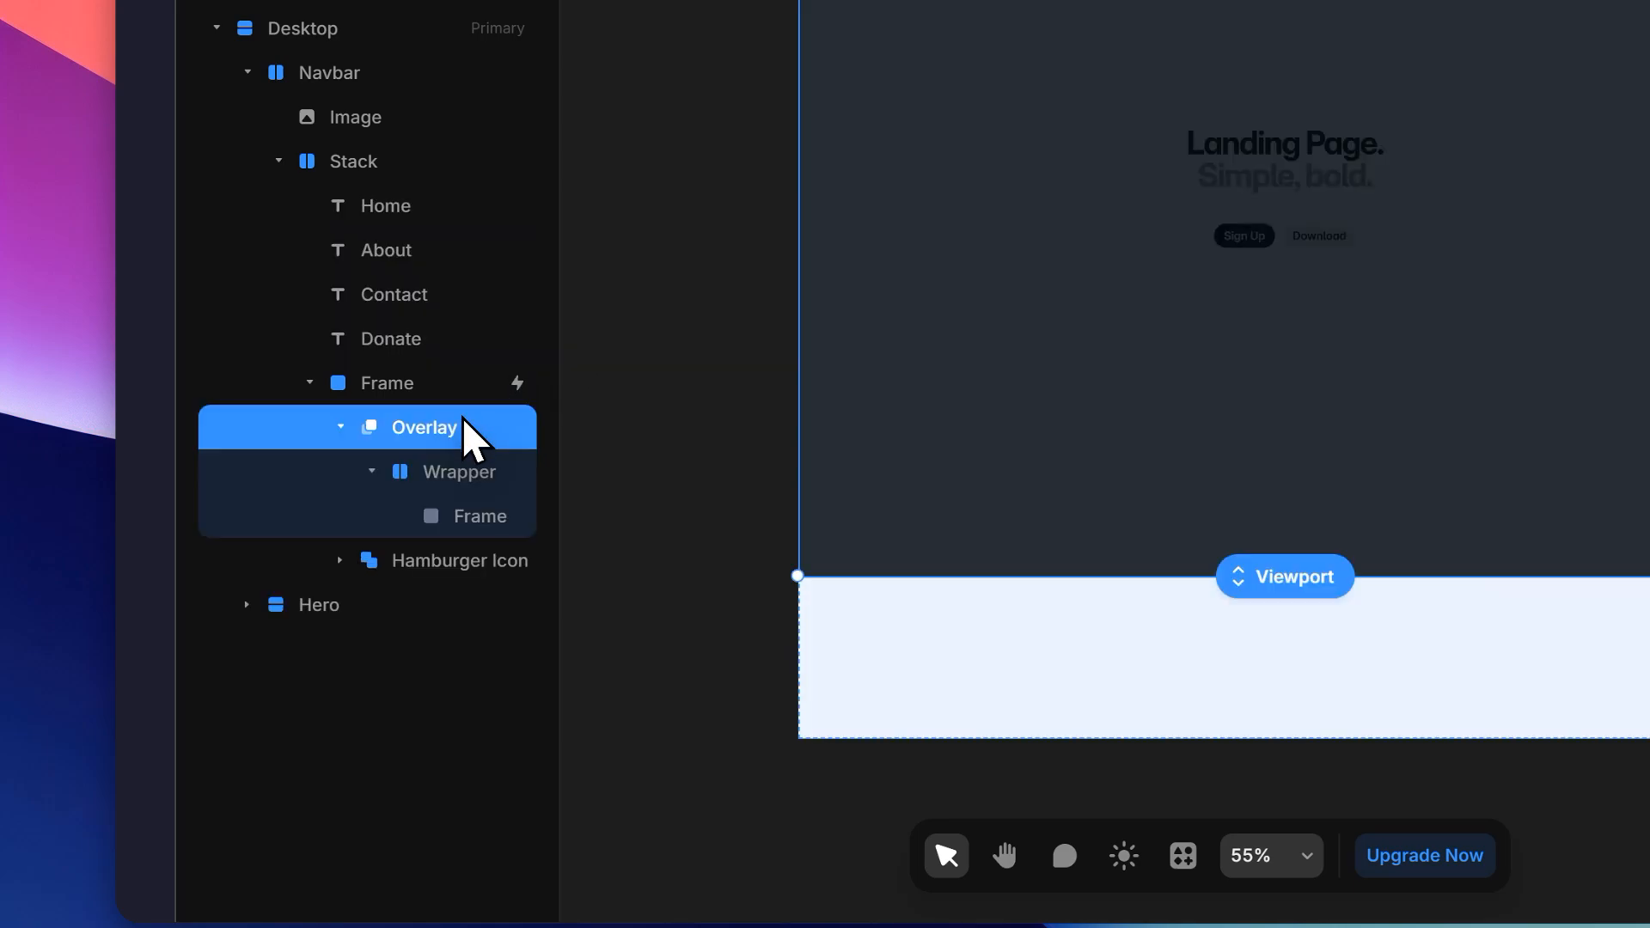
left_click(456, 514)
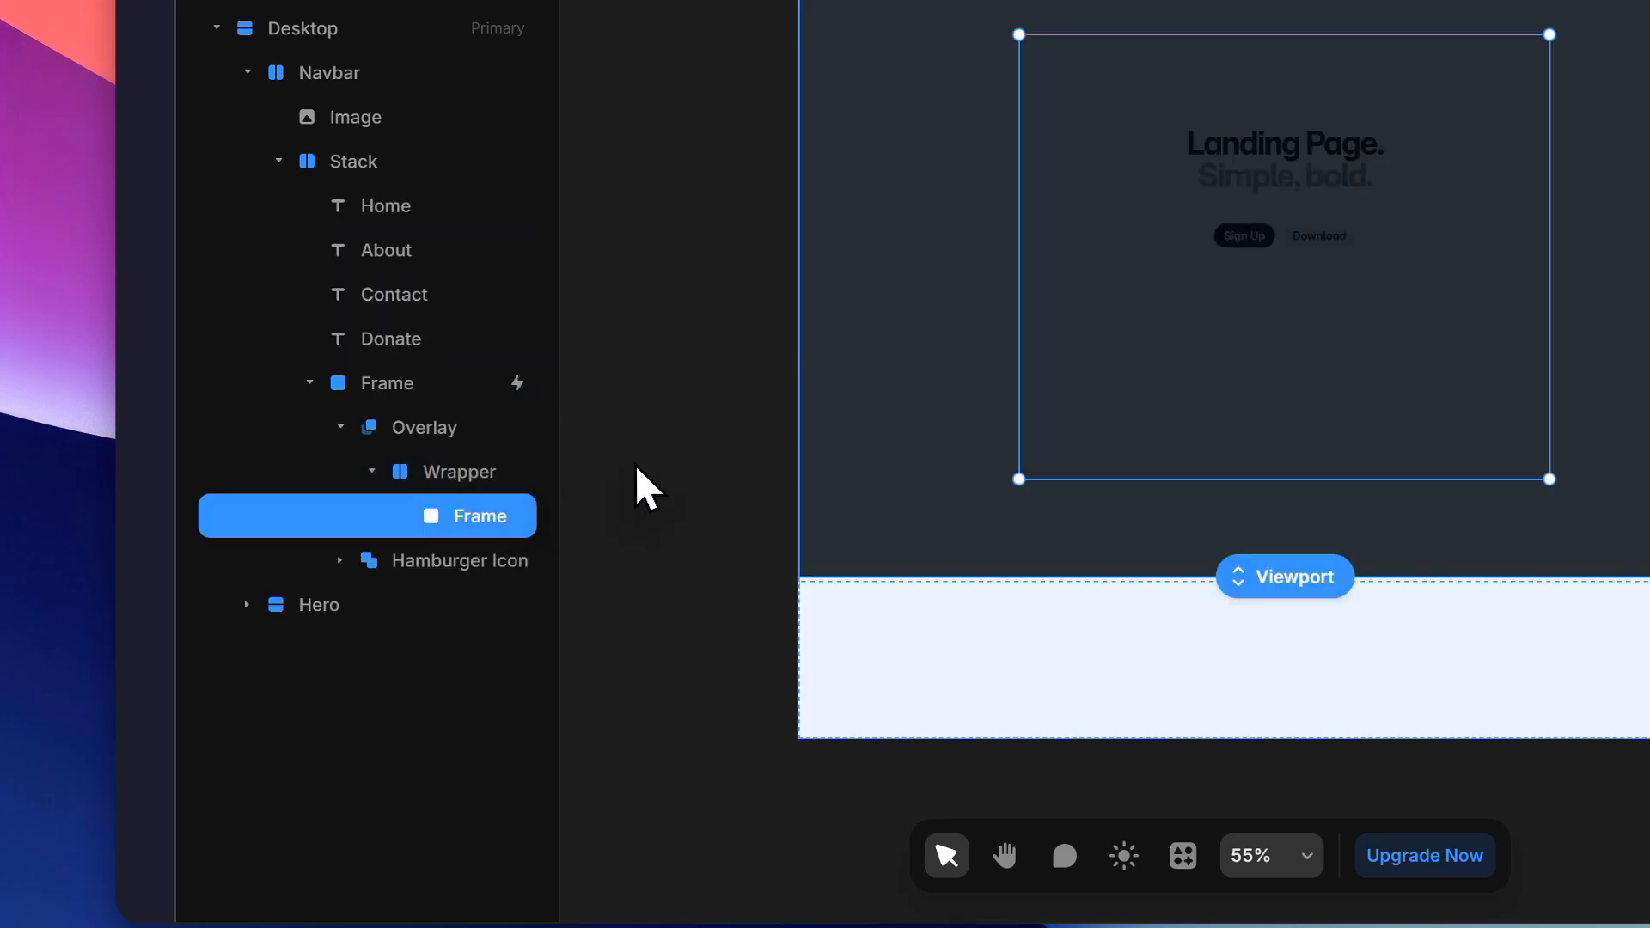
key("super+v")
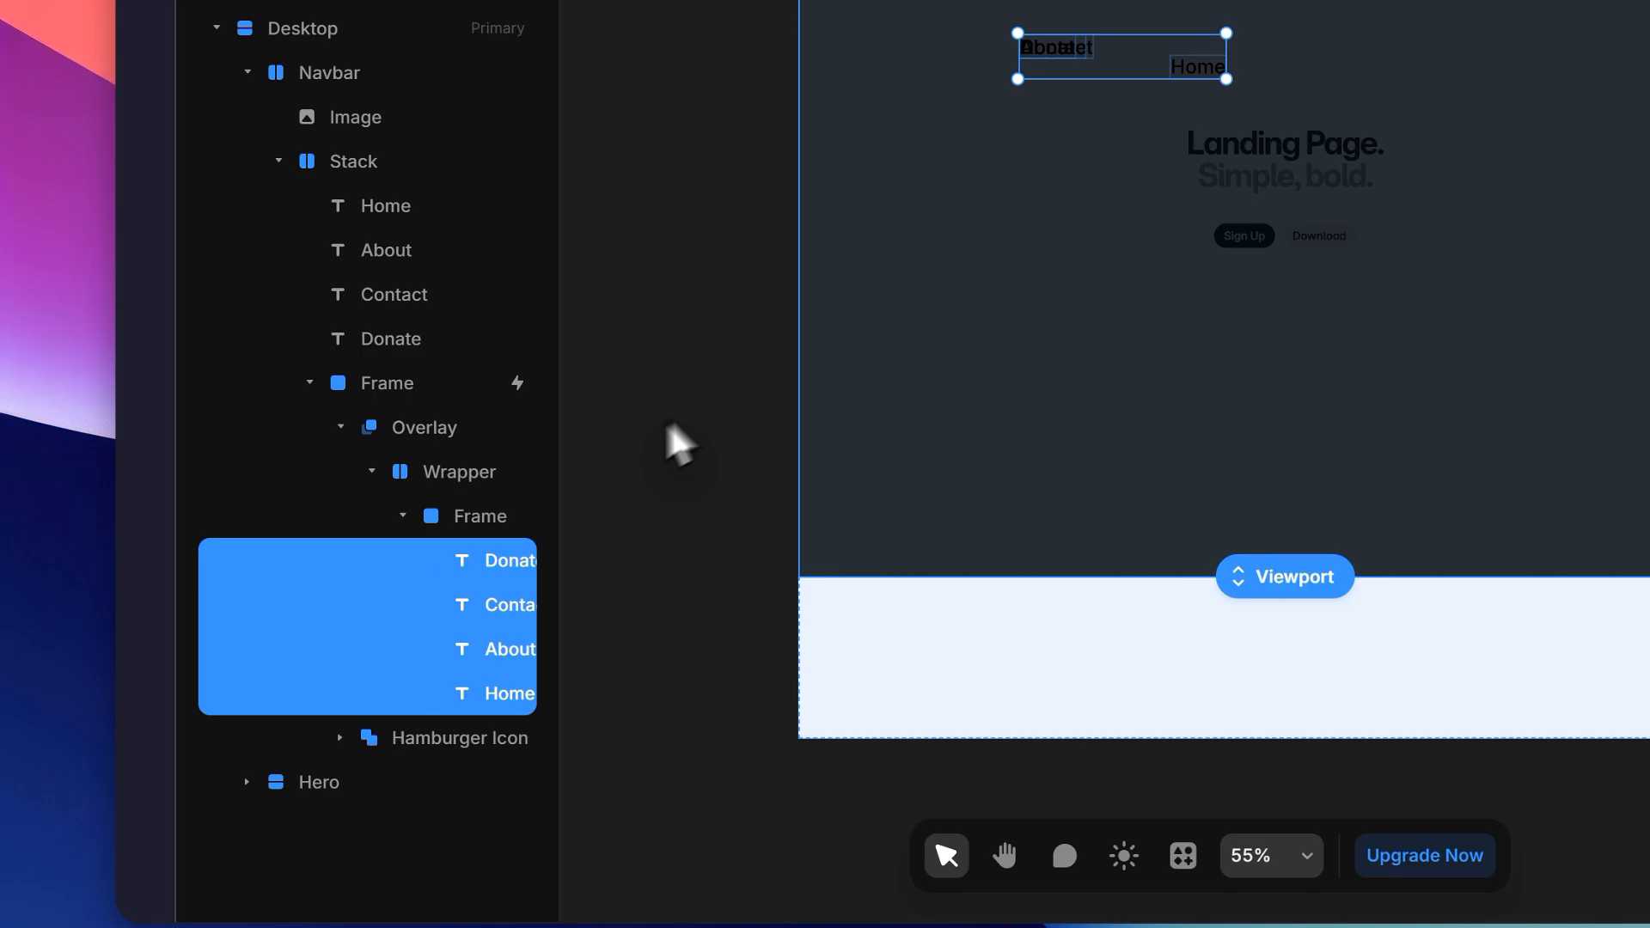
Step: Apply a vertical stack layout to the frame holding the copied links
left_click(475, 514)
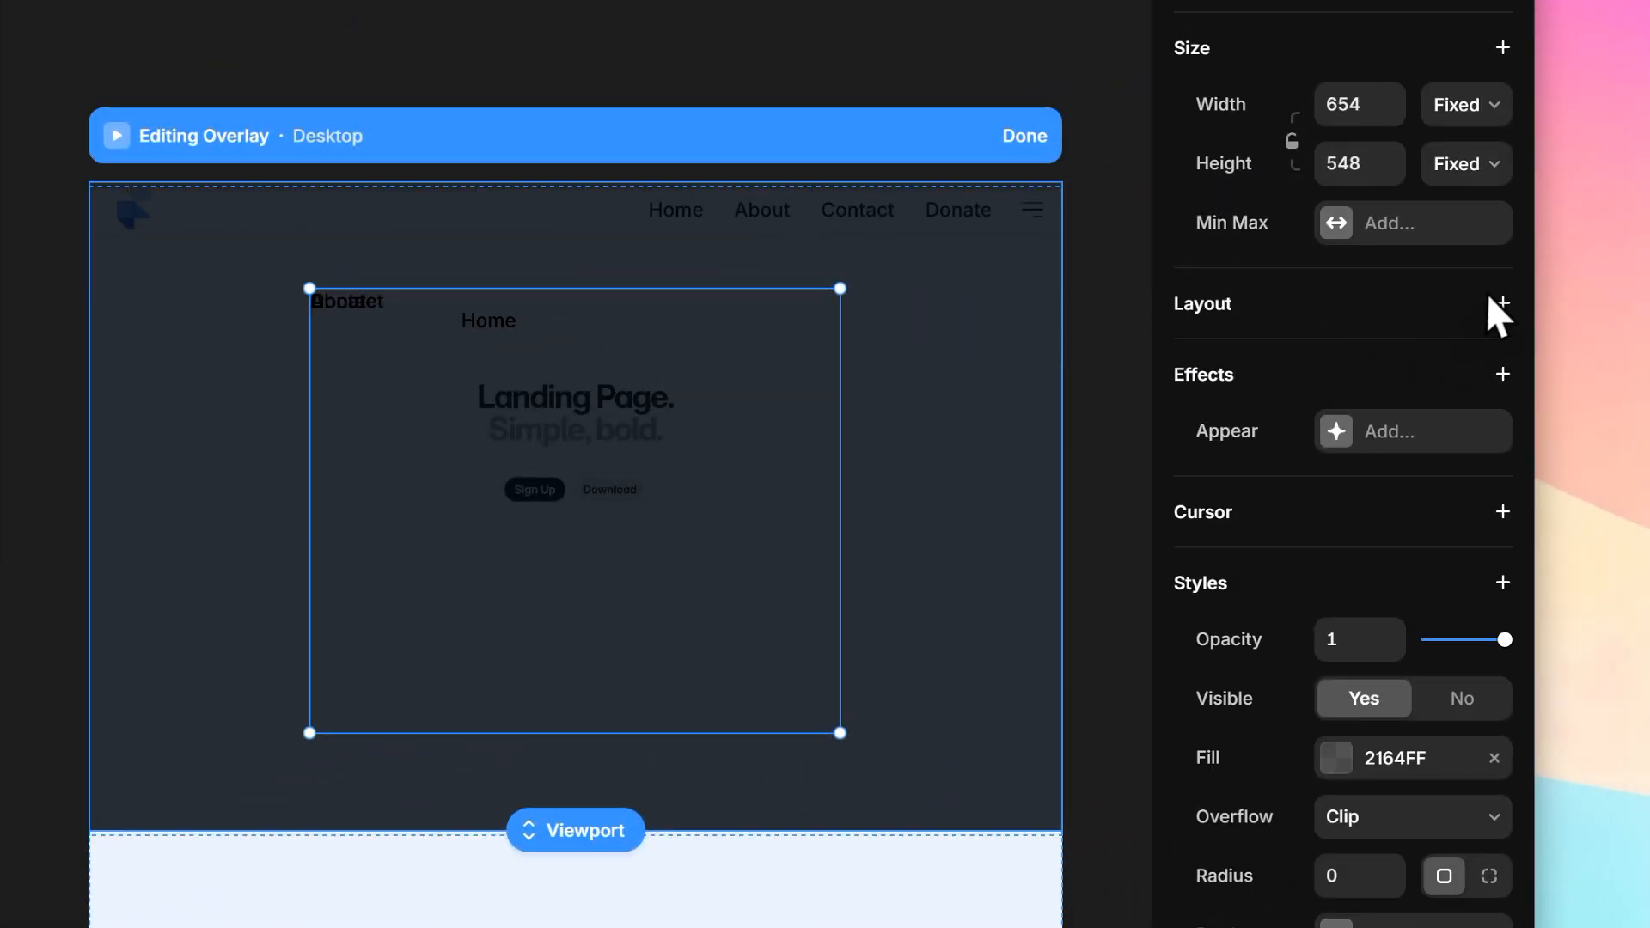
left_click(1503, 304)
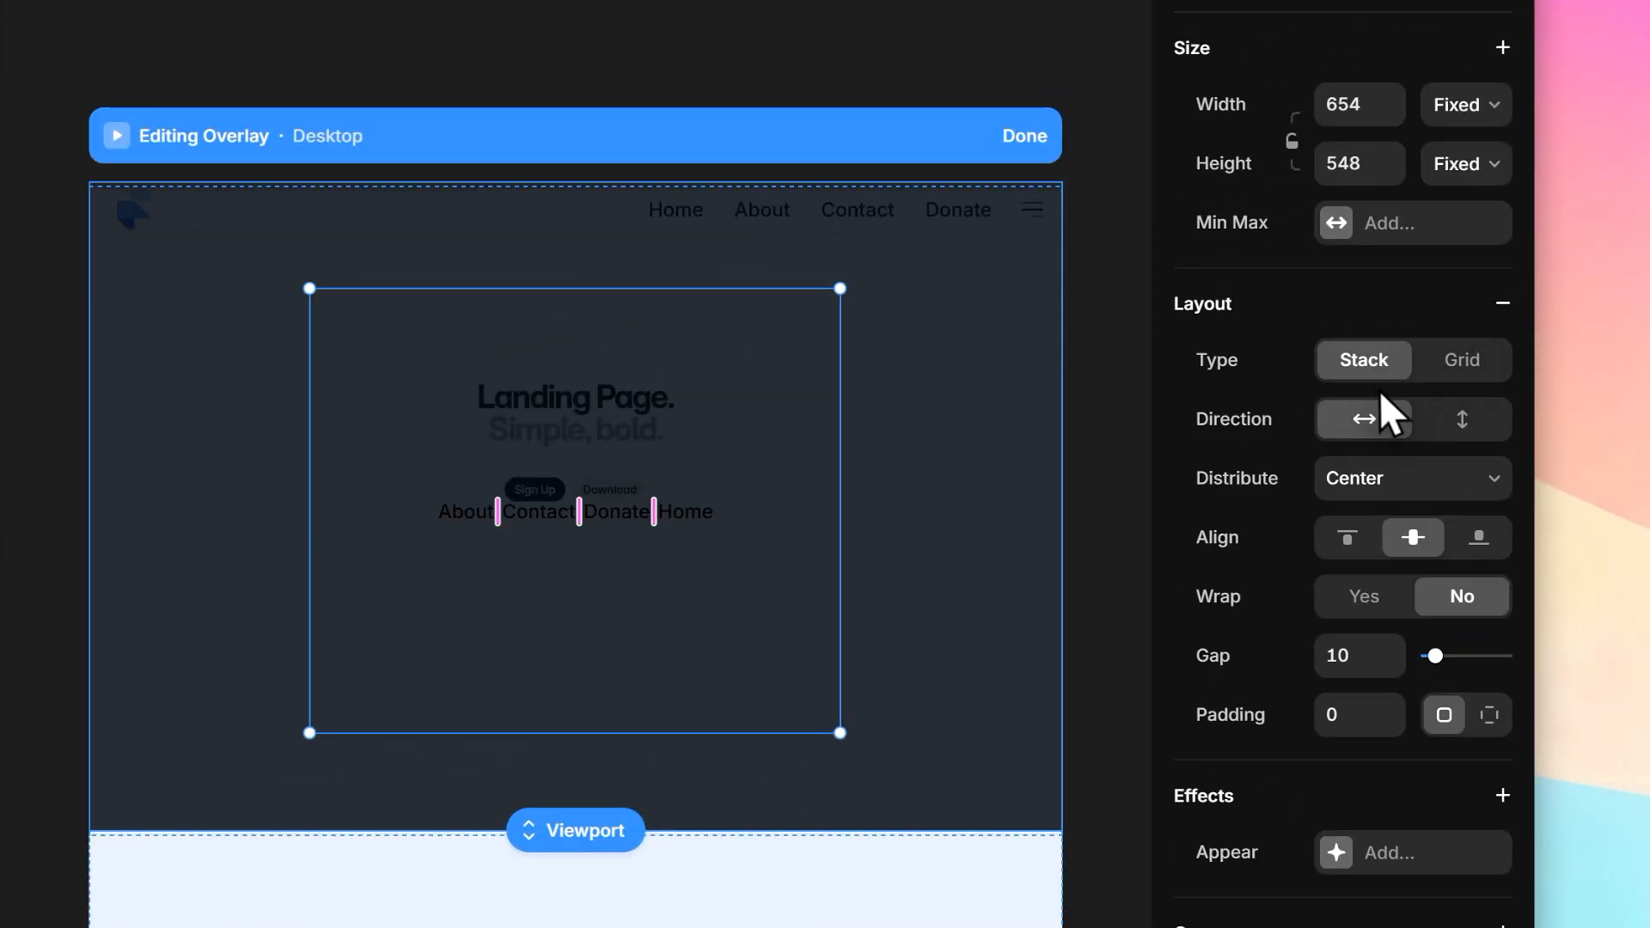
left_click(1457, 419)
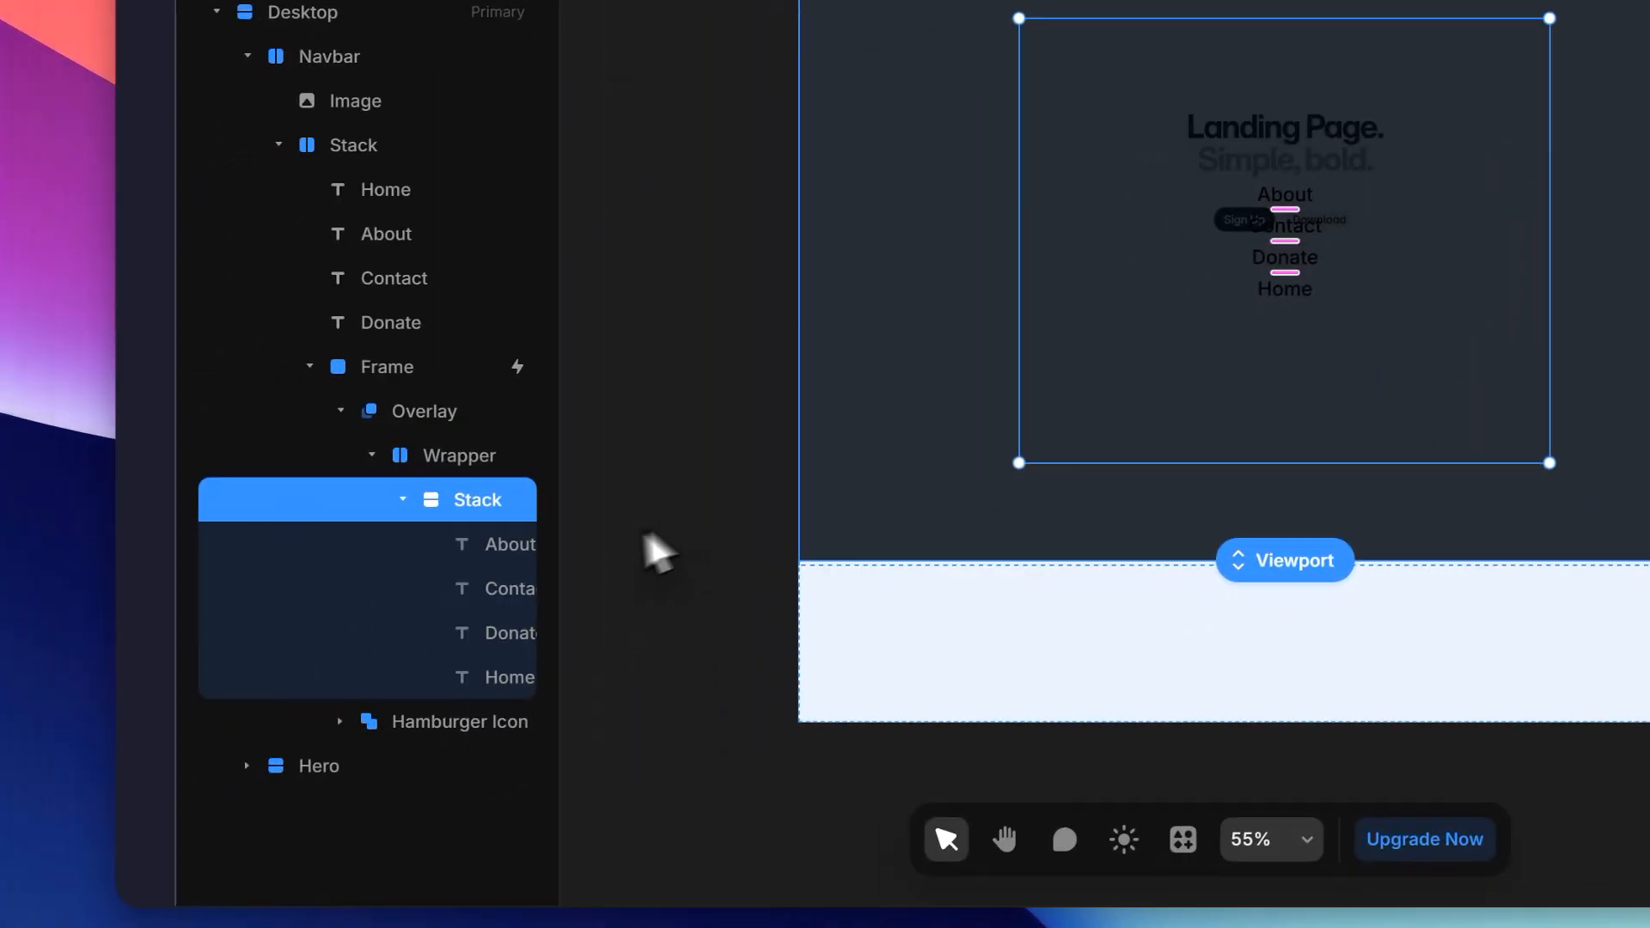
Step: Set the font size of the four overlay links to 50 px
left_click(509, 550)
left_click(497, 681, "shift")
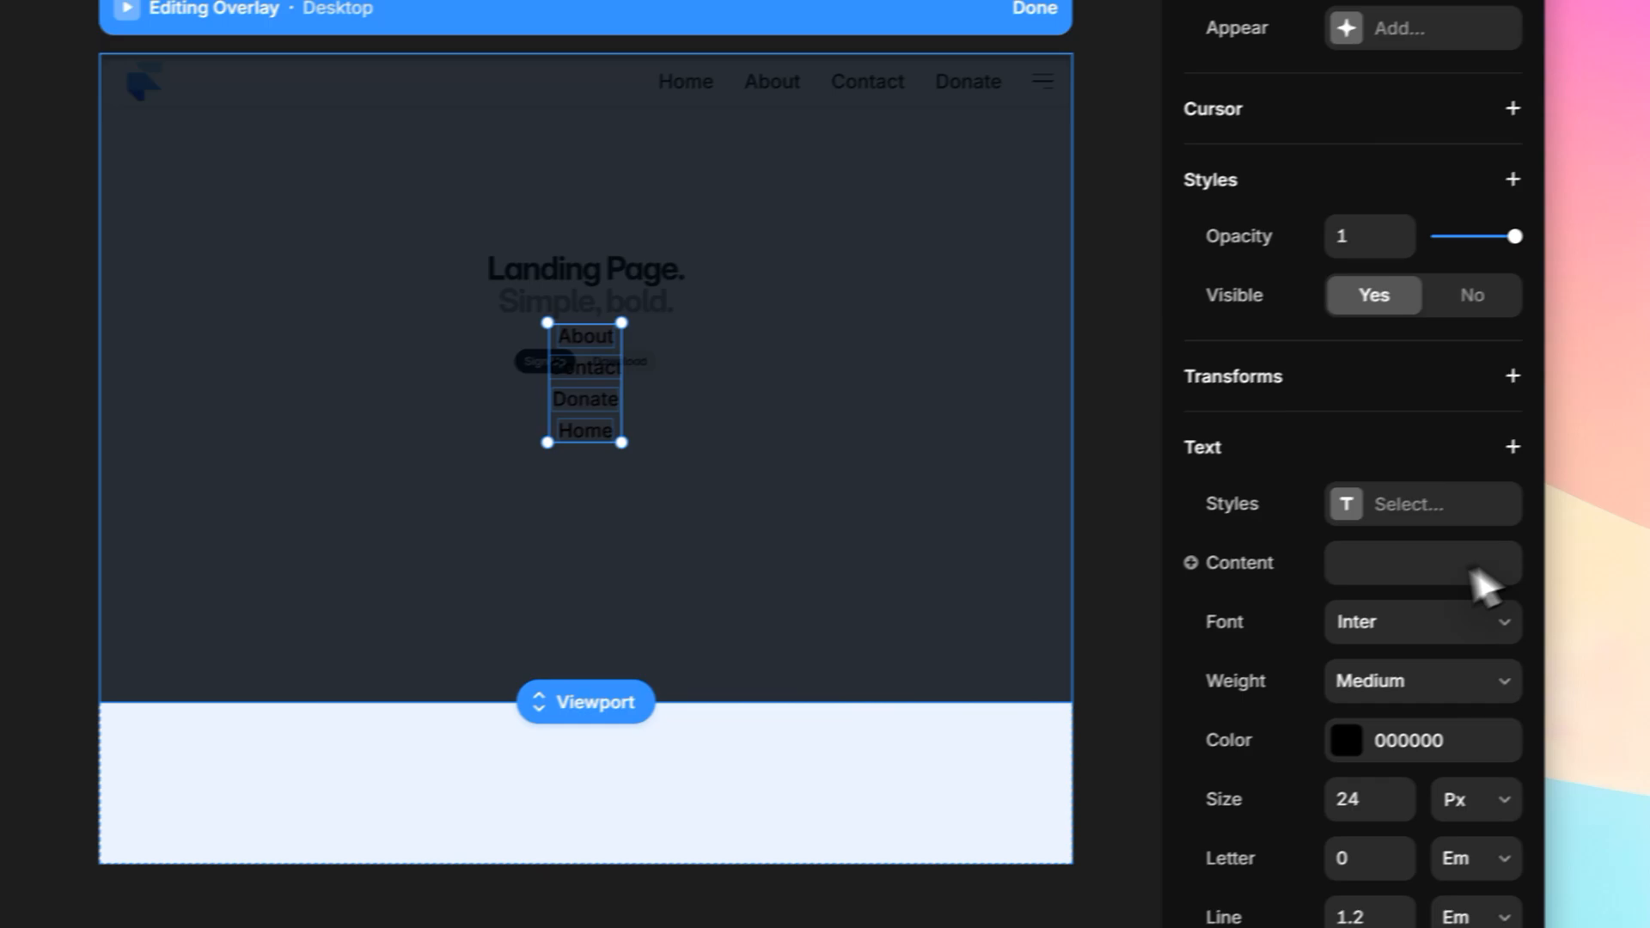
scroll(1484, 582, "down", 5)
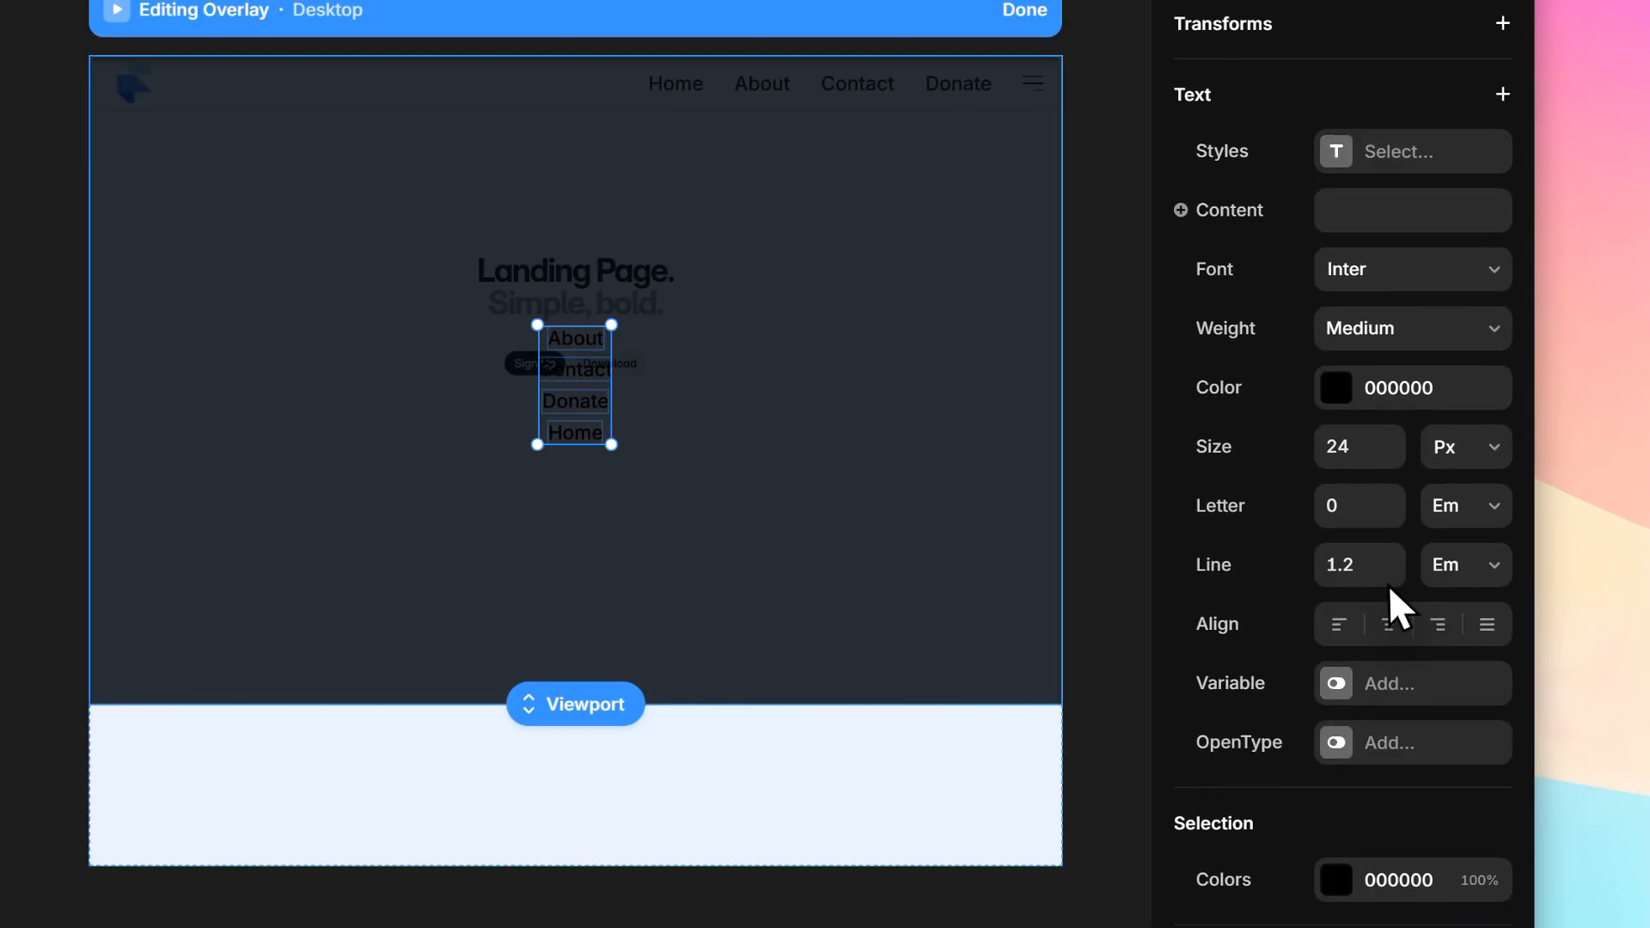
left_click(1349, 443)
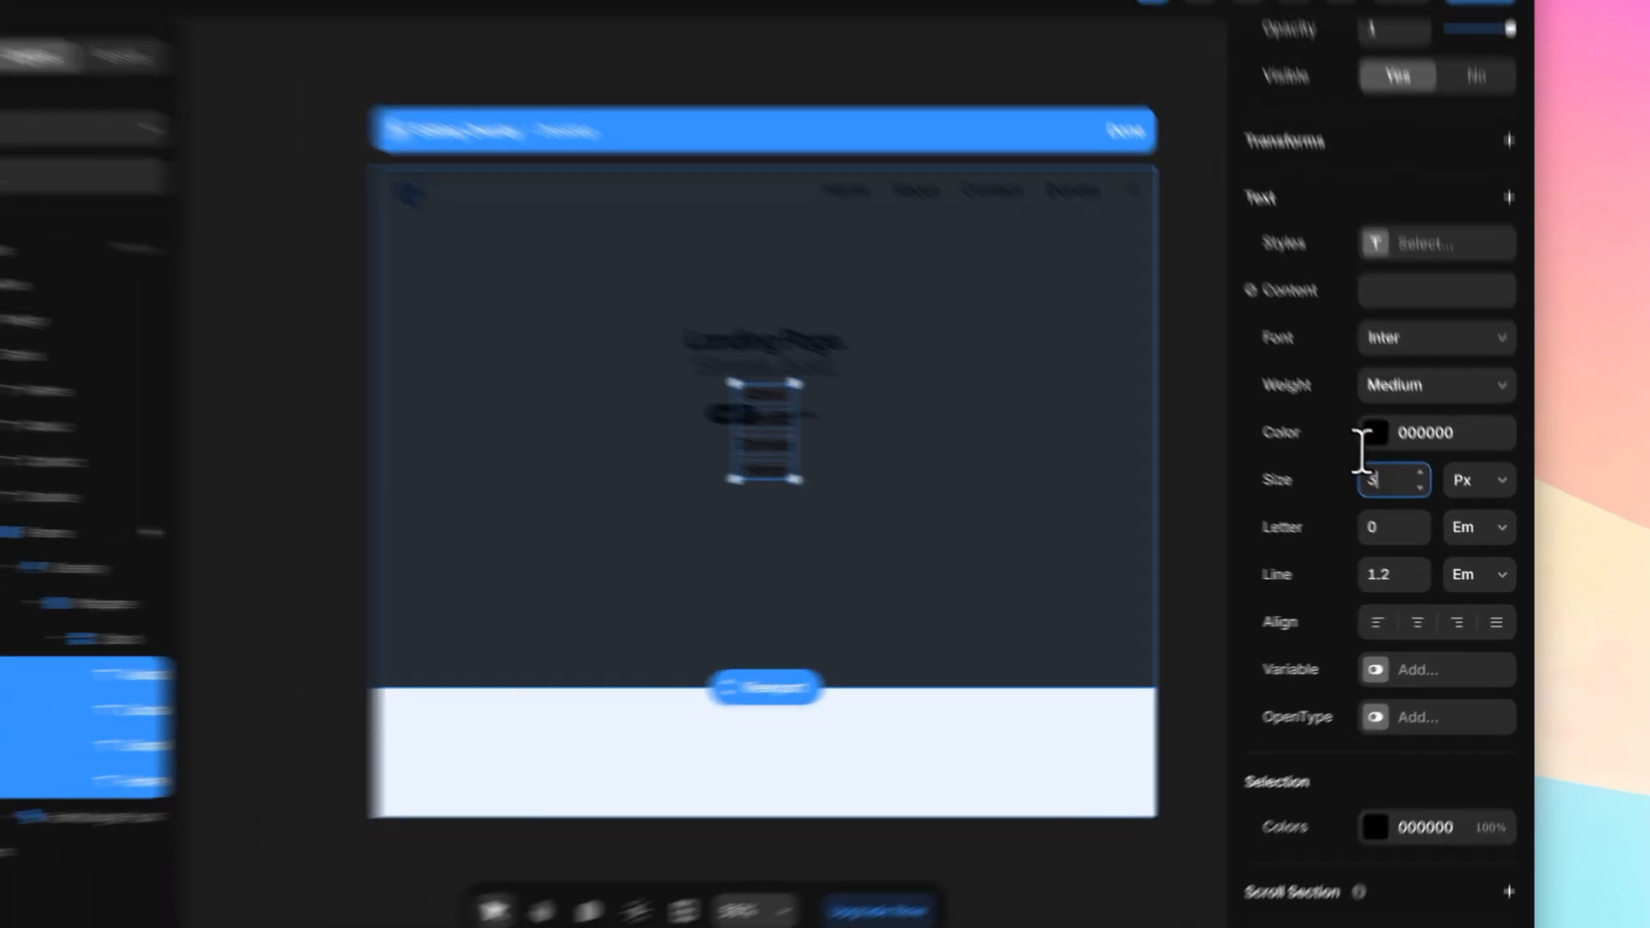
type("30")
key("Return")
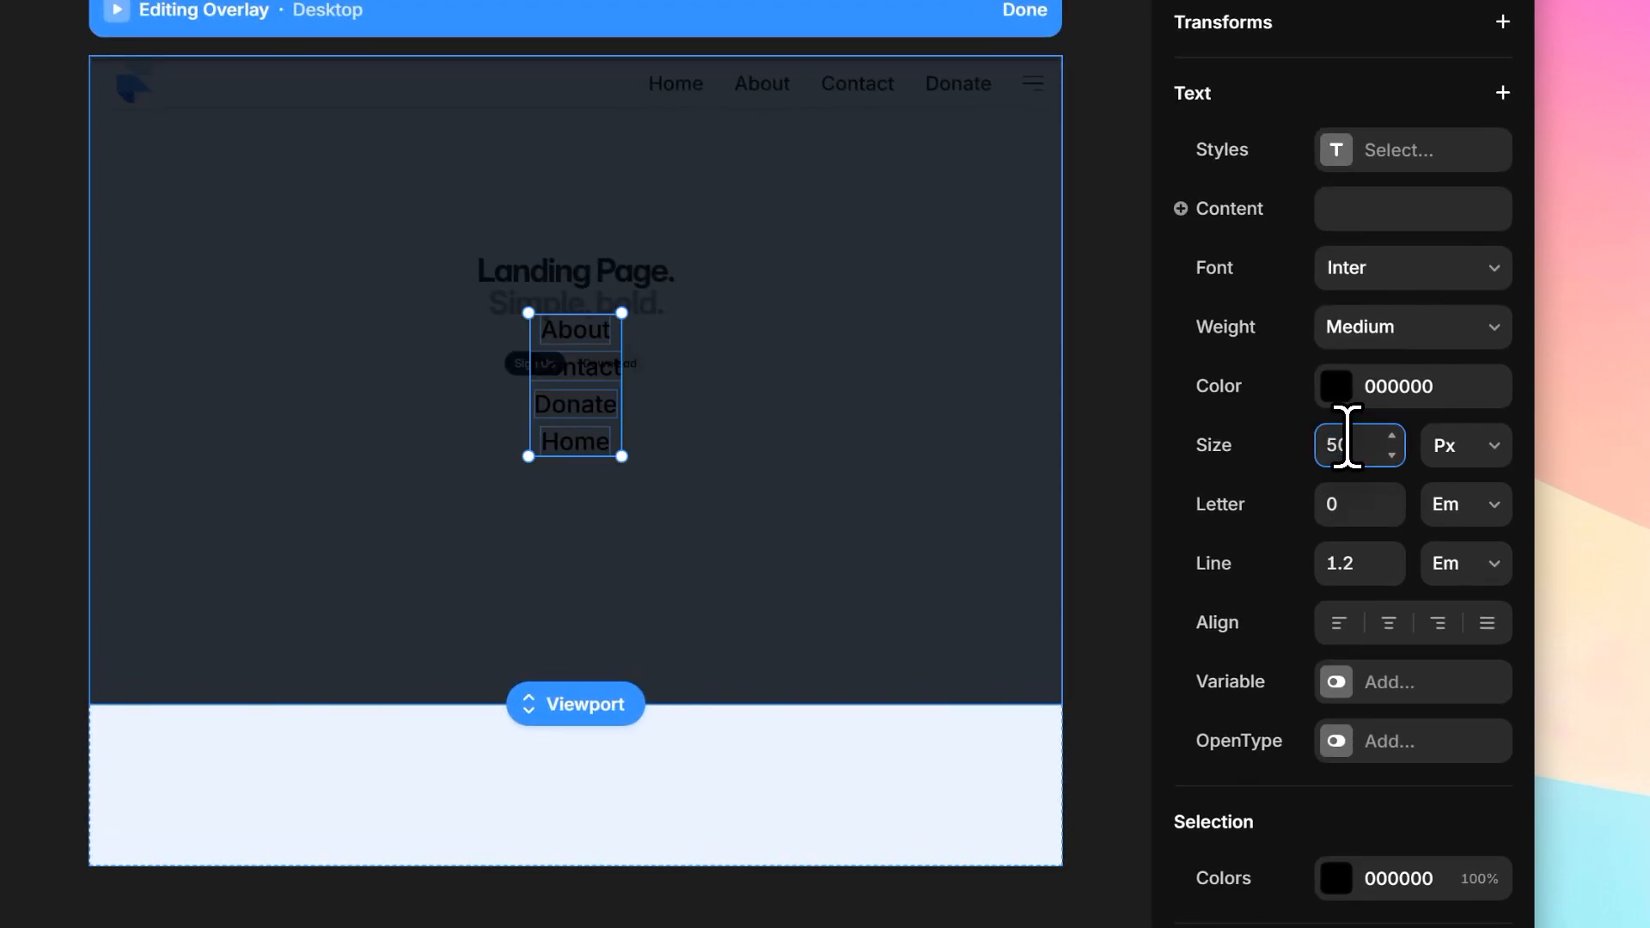
key("Return")
Step: Set the overlay links' weight to Bold and their color to the blue 4397F7 sampled from the Viewport label
left_click(1386, 343)
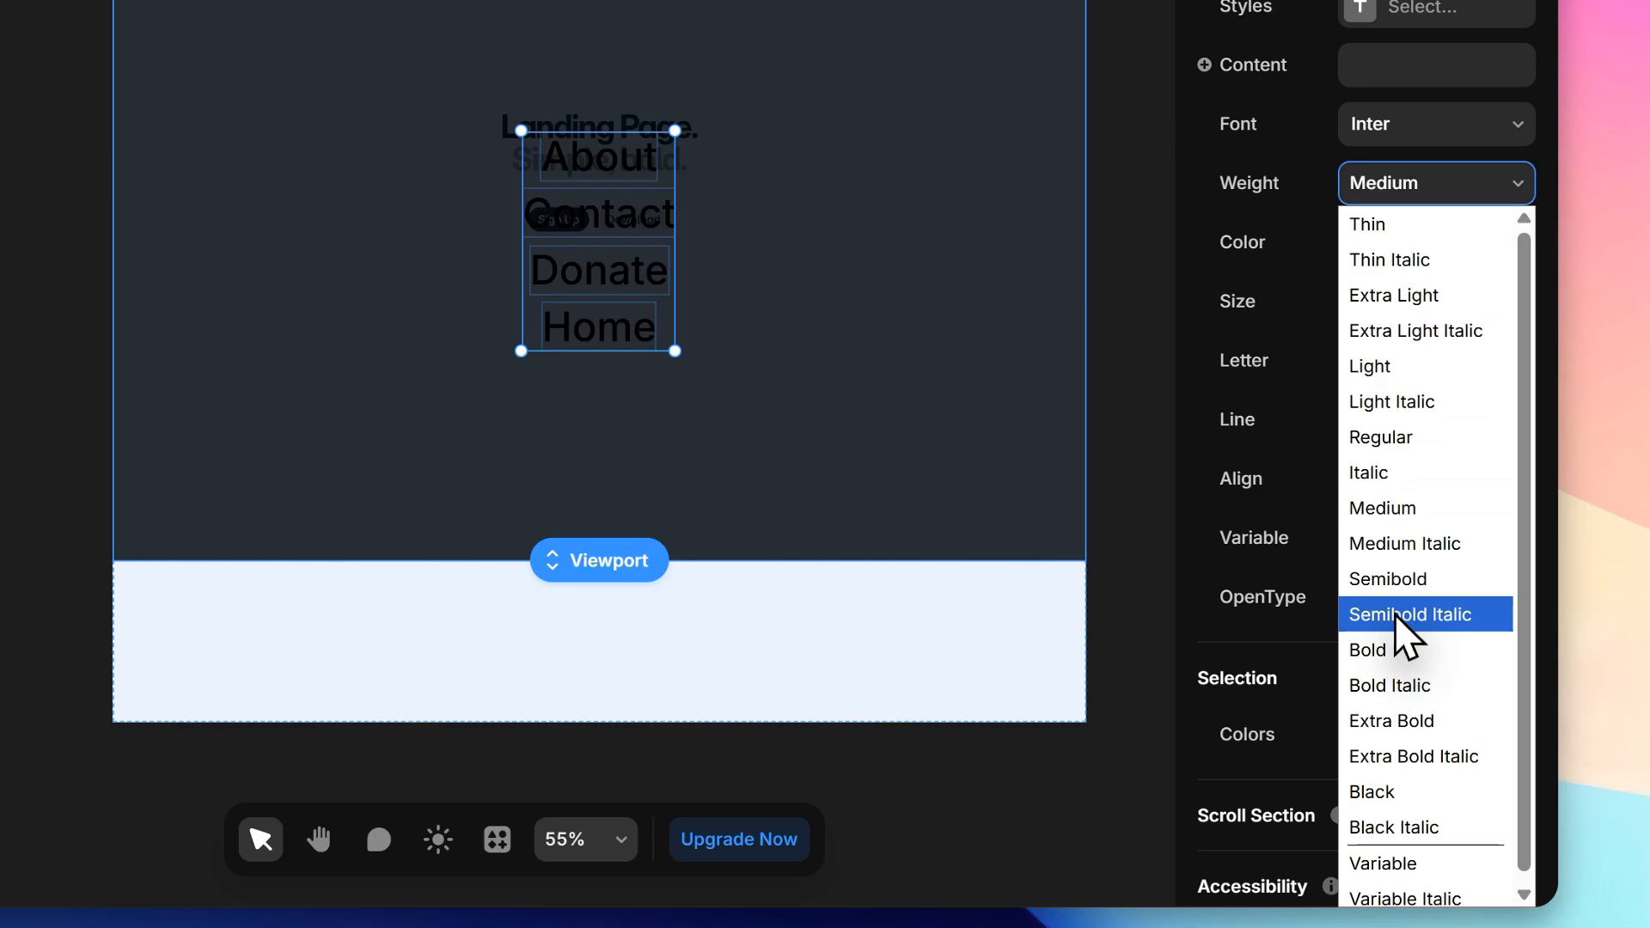
left_click(1382, 644)
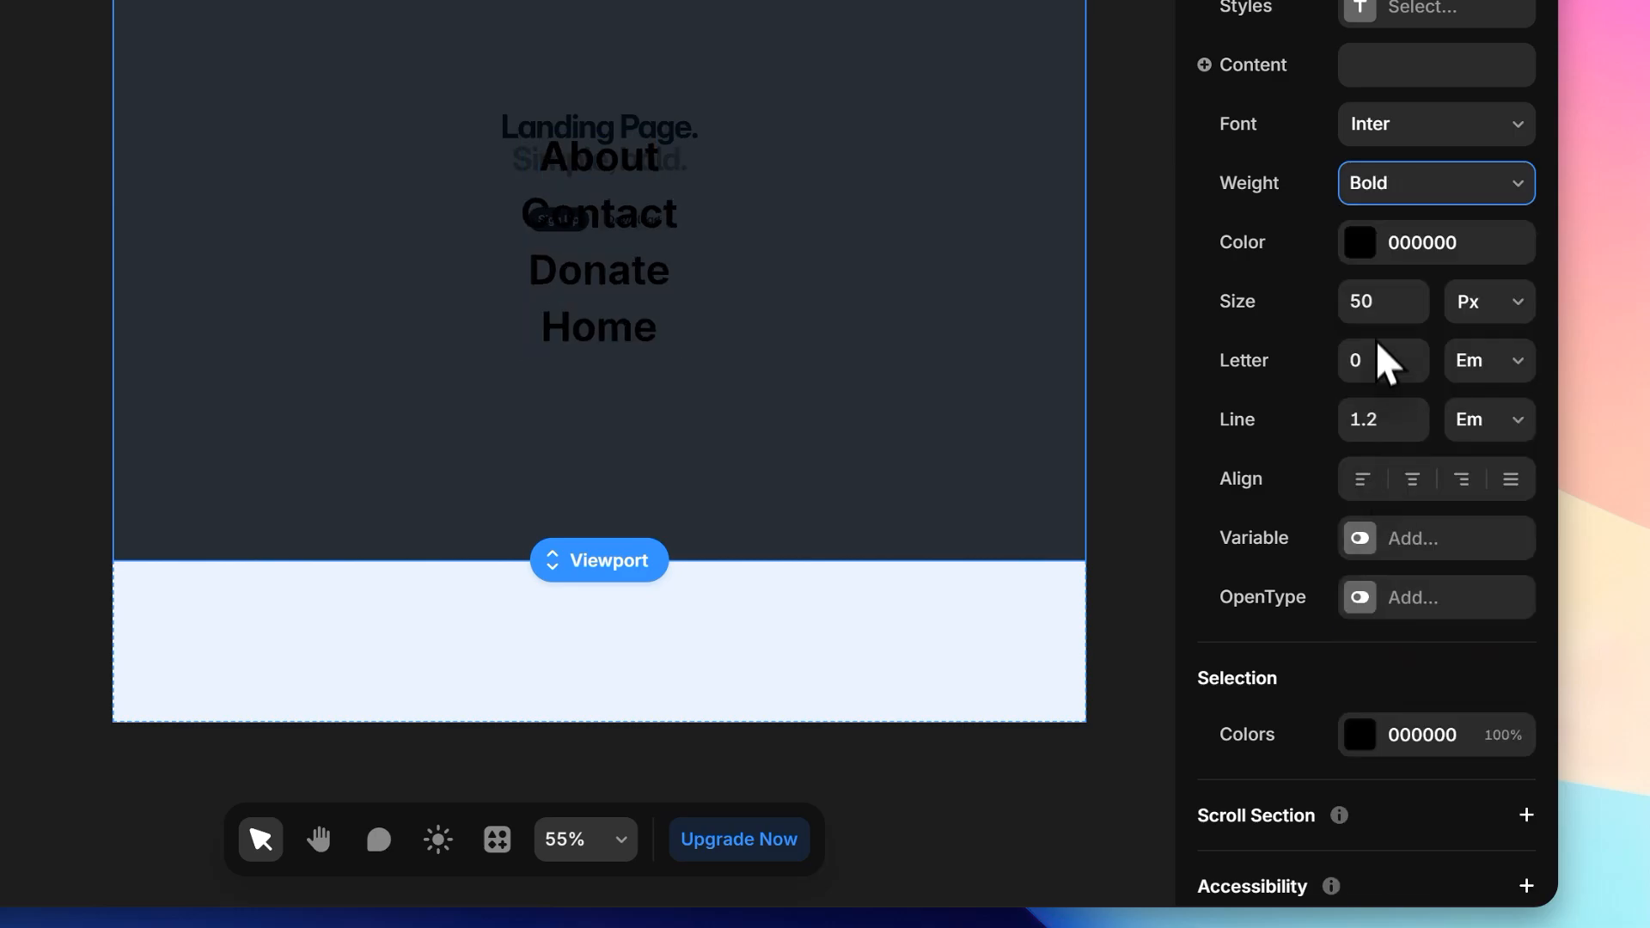
left_click(1356, 254)
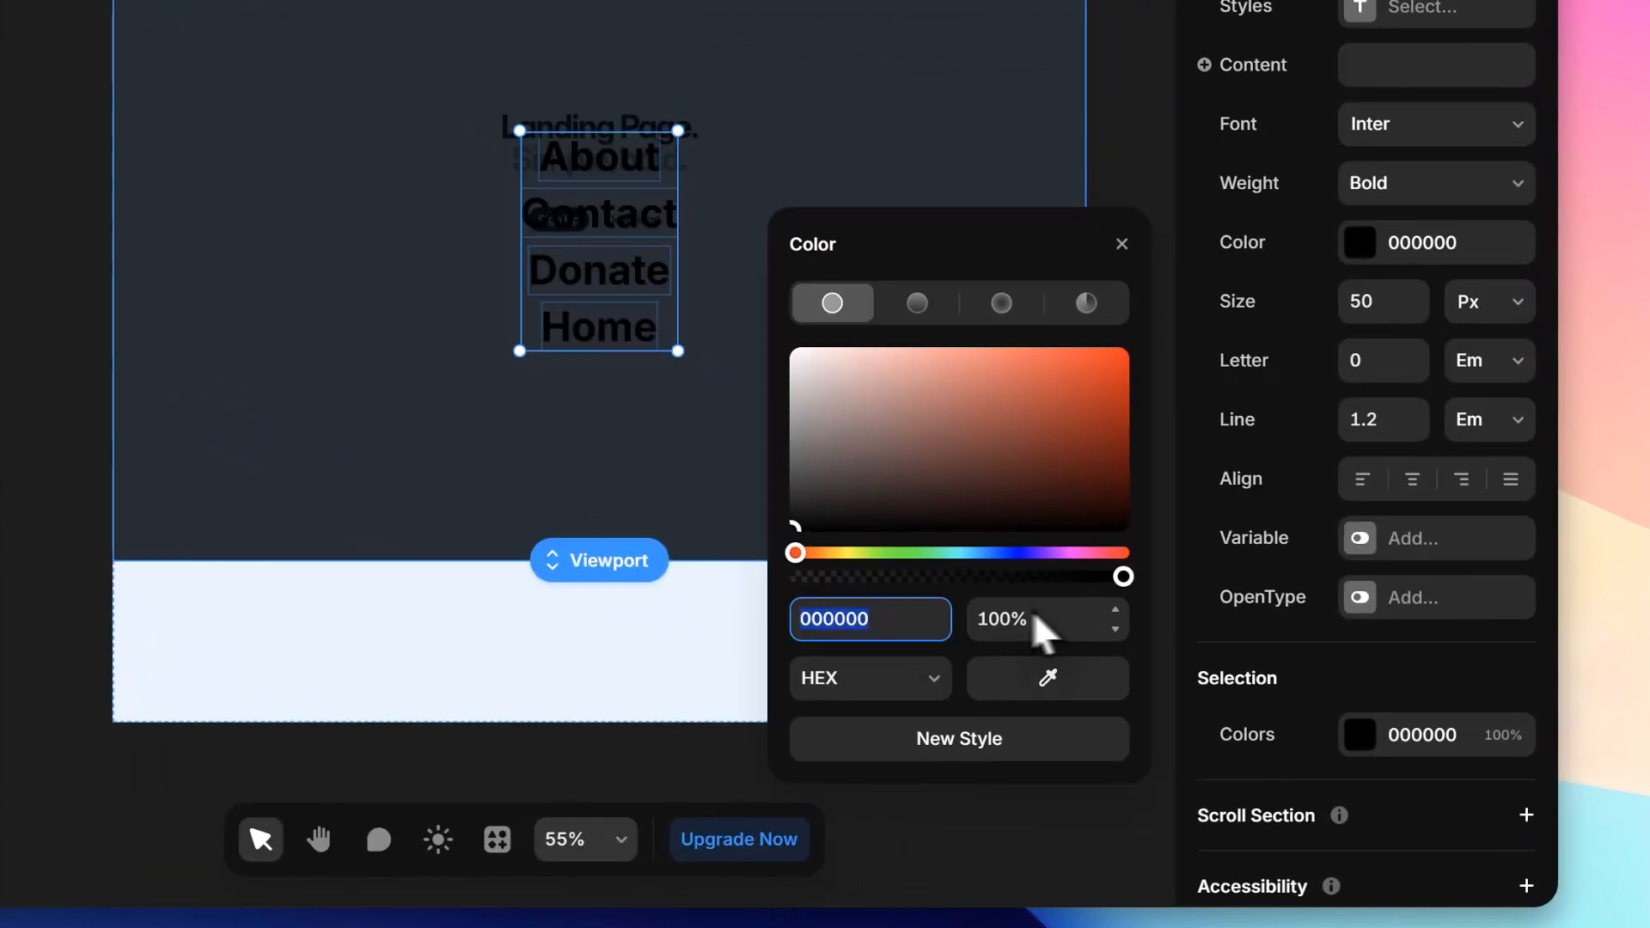
left_click(1050, 681)
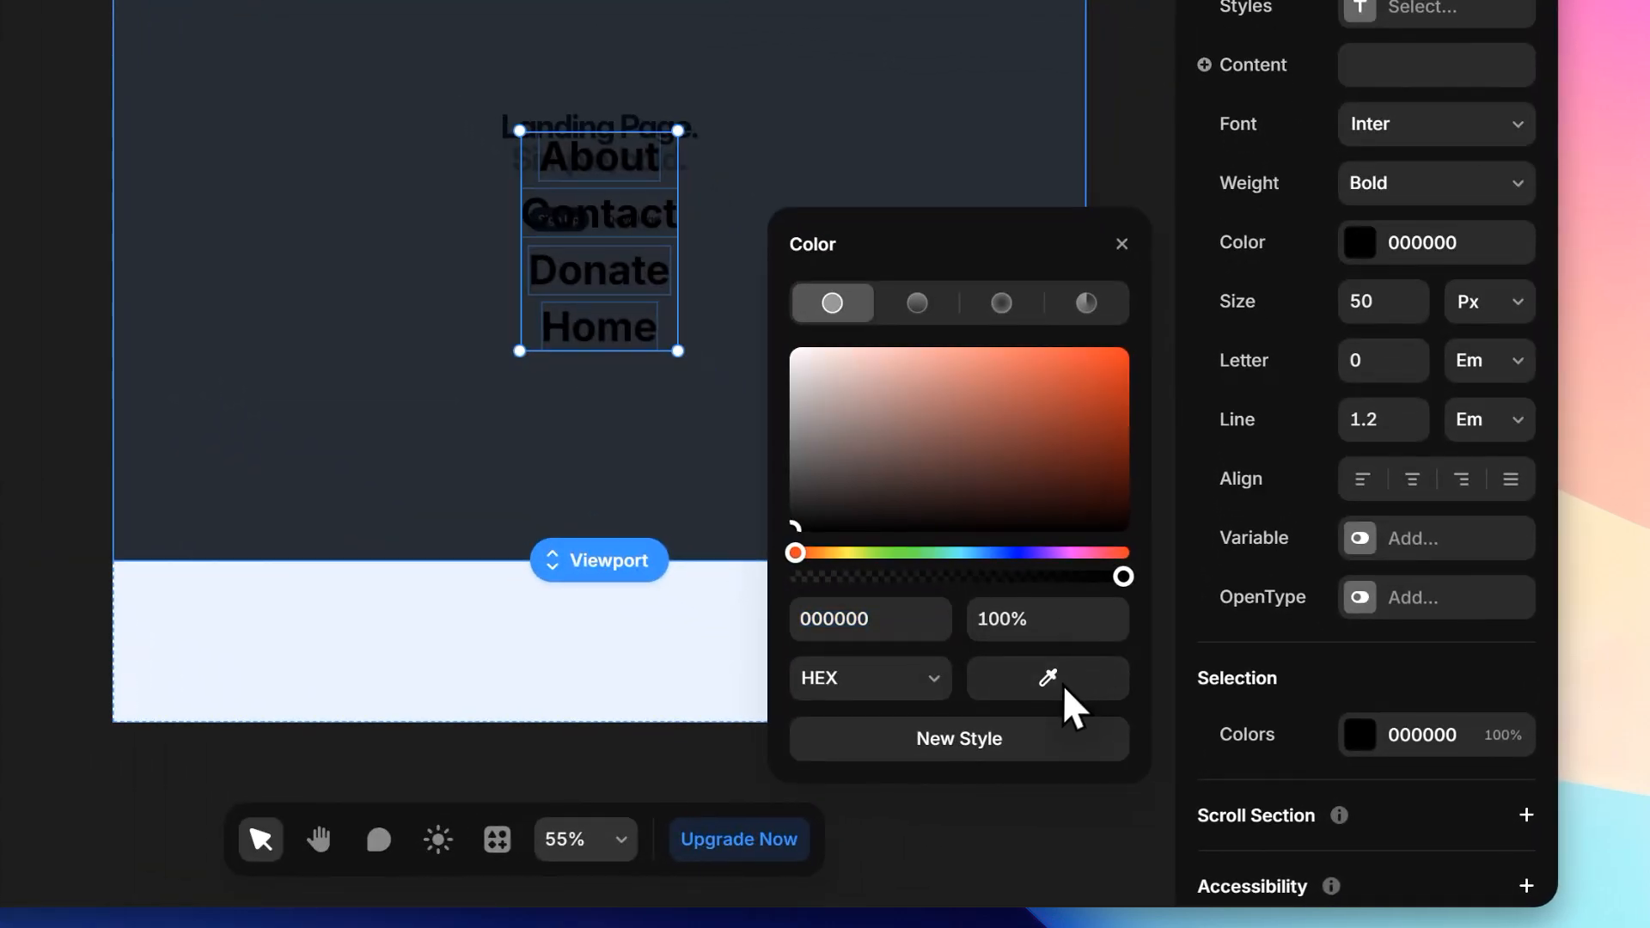
left_click(586, 567)
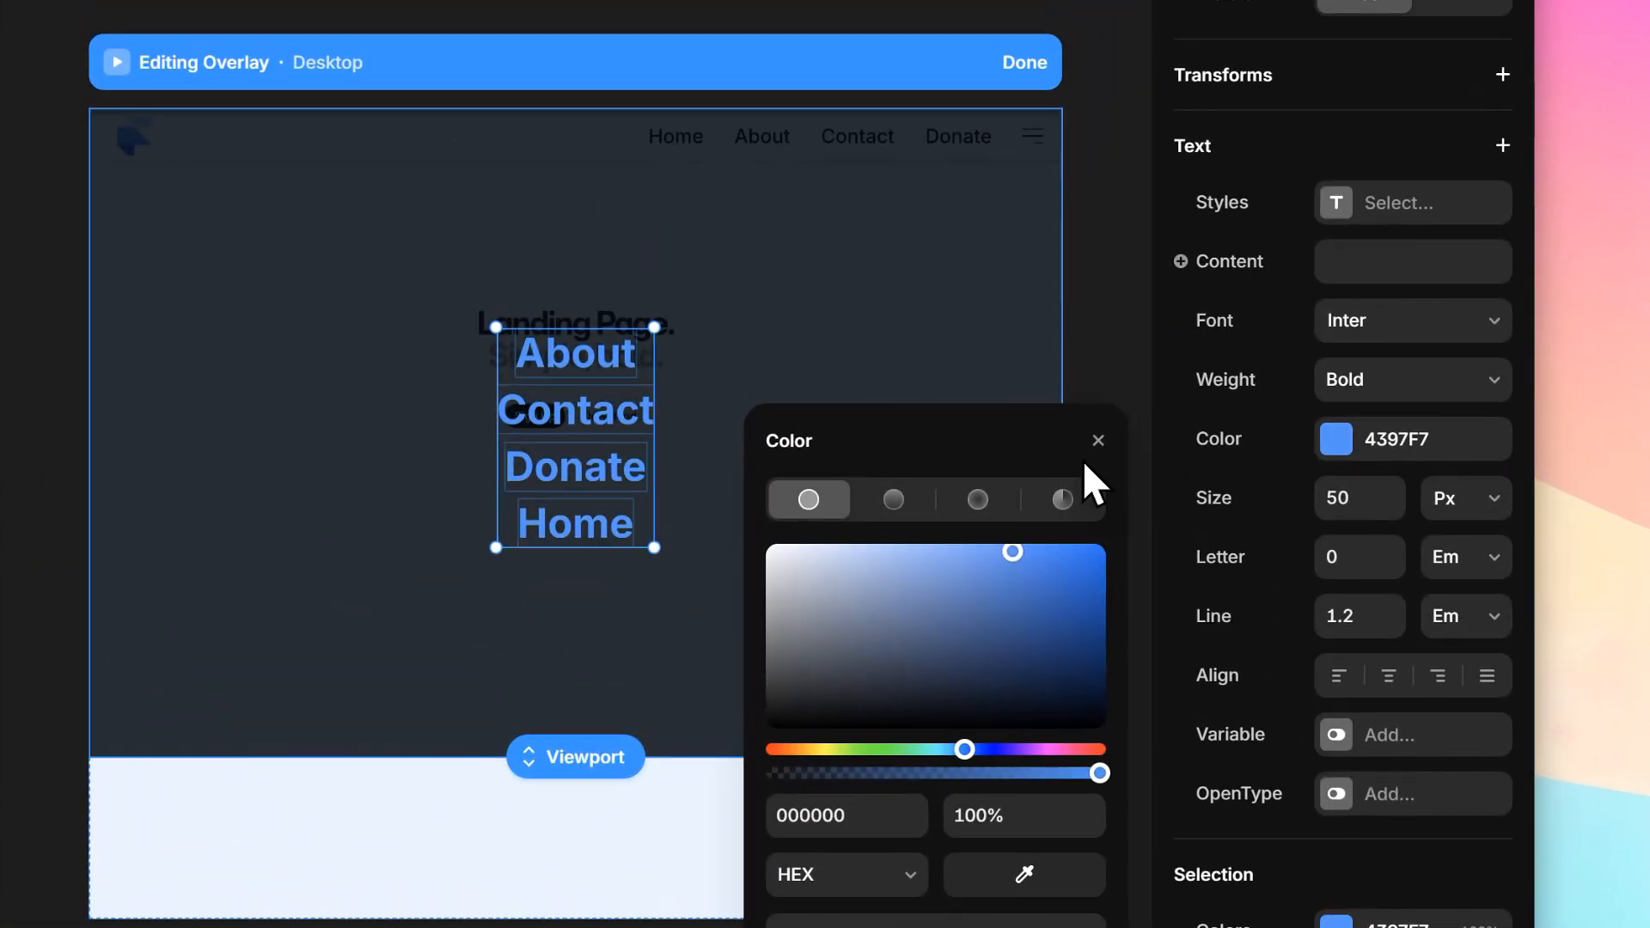
left_click(1098, 440)
key("Escape")
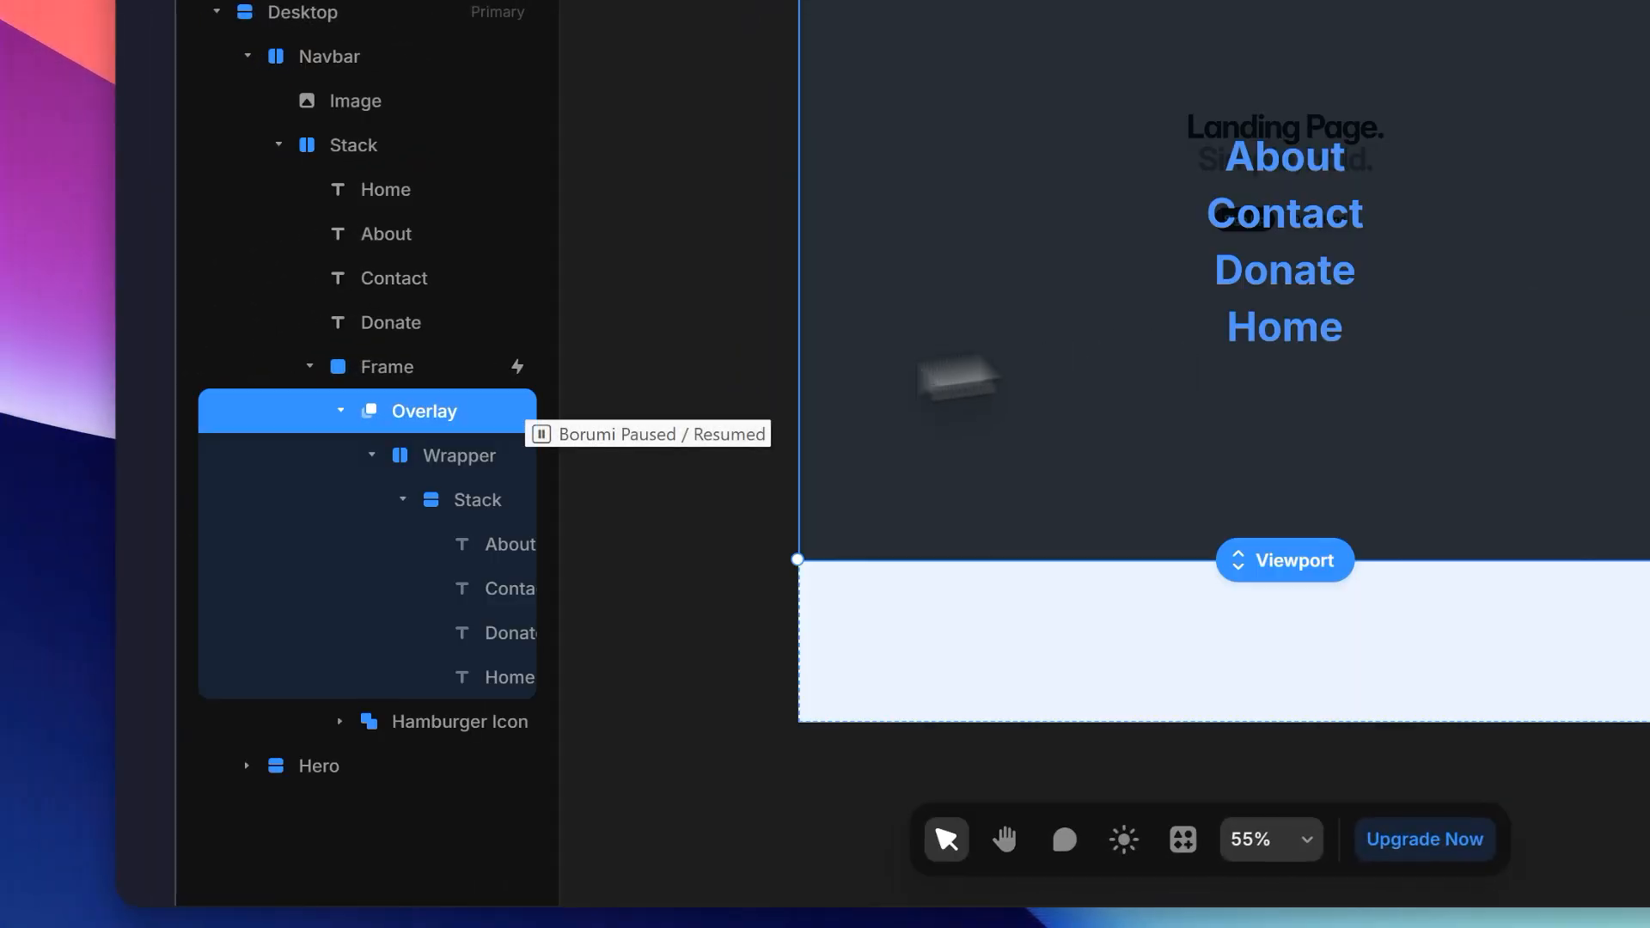
Step: Increase the gap of the overlay's link stack to 52
left_click(465, 493)
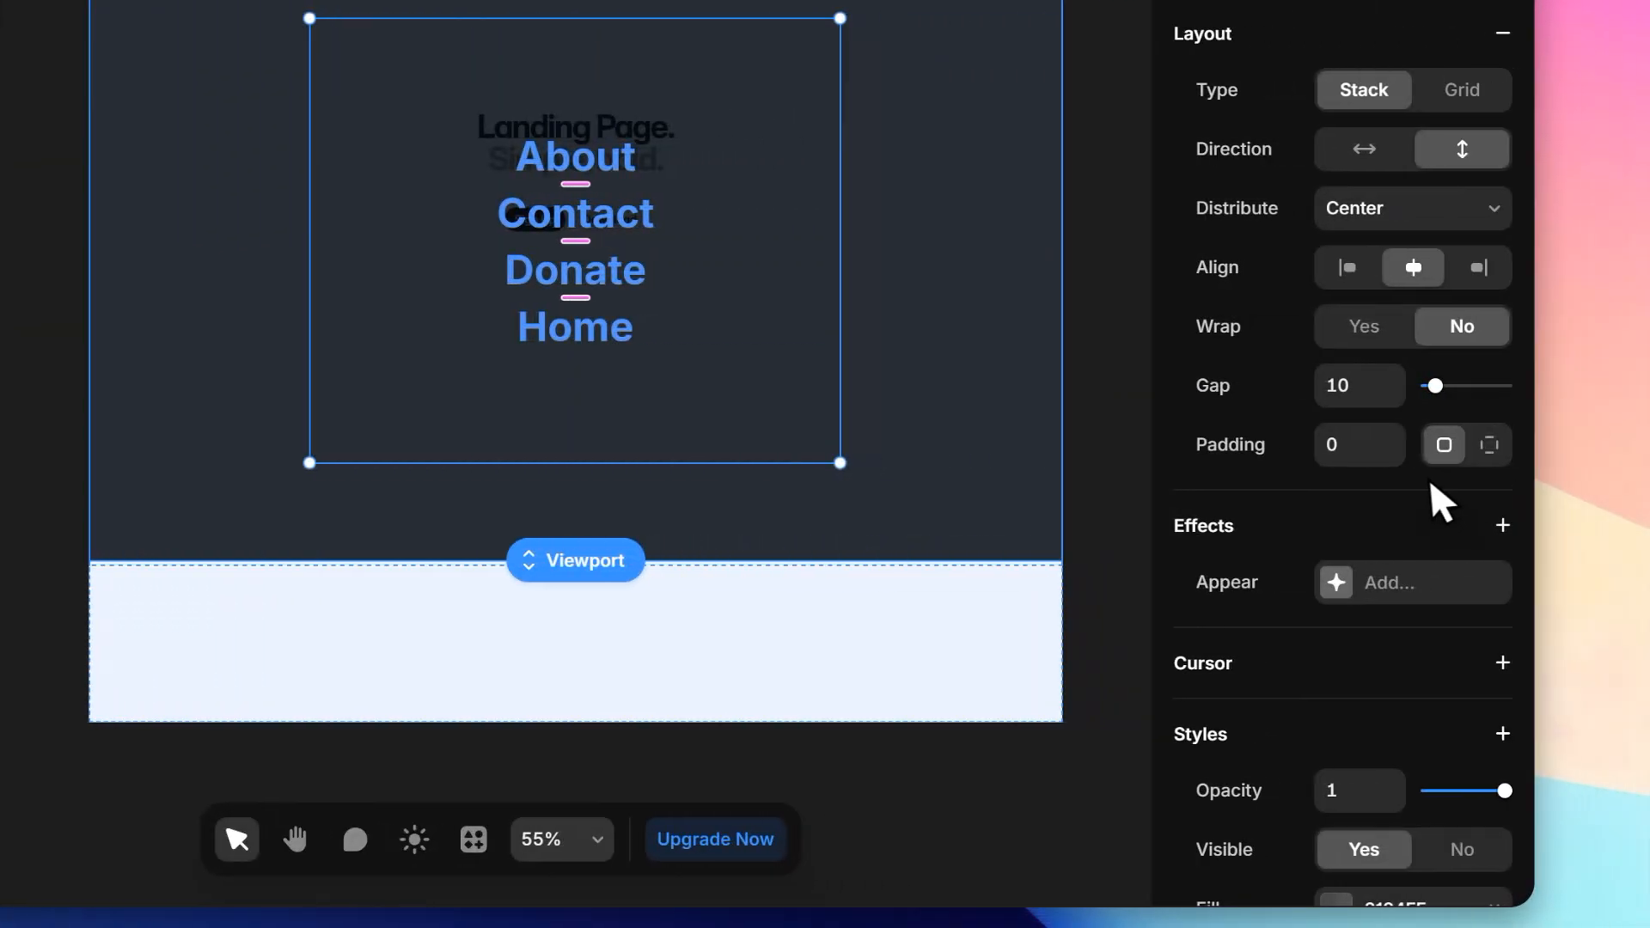
scroll(1435, 494, "down", 3)
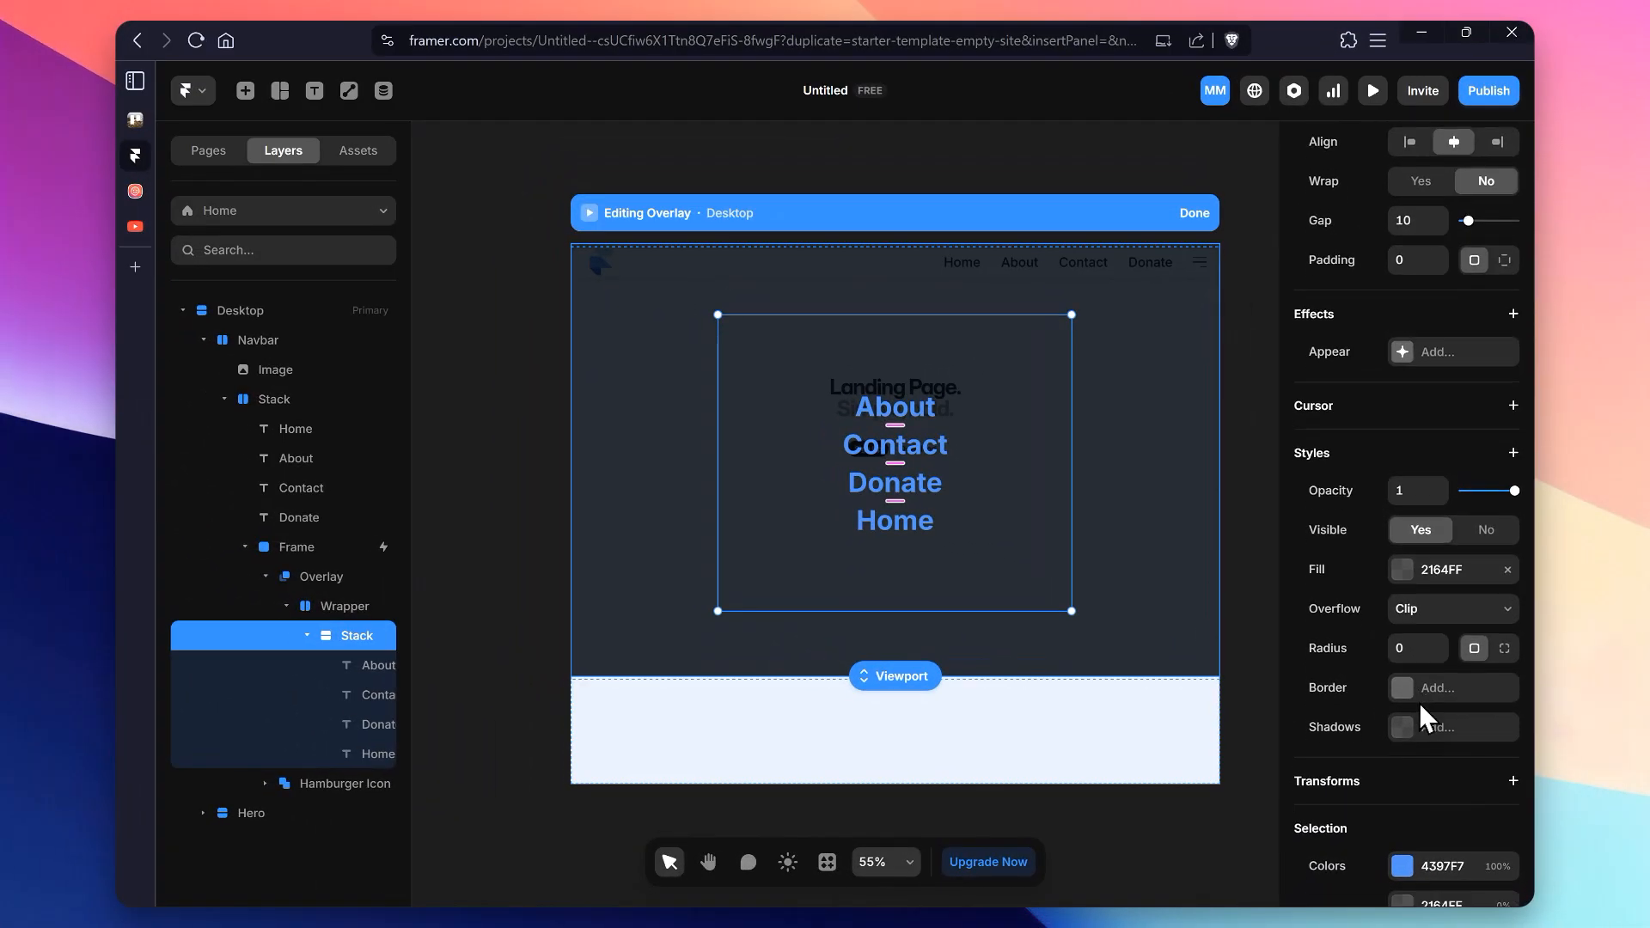
scroll(1505, 751, "up", 3)
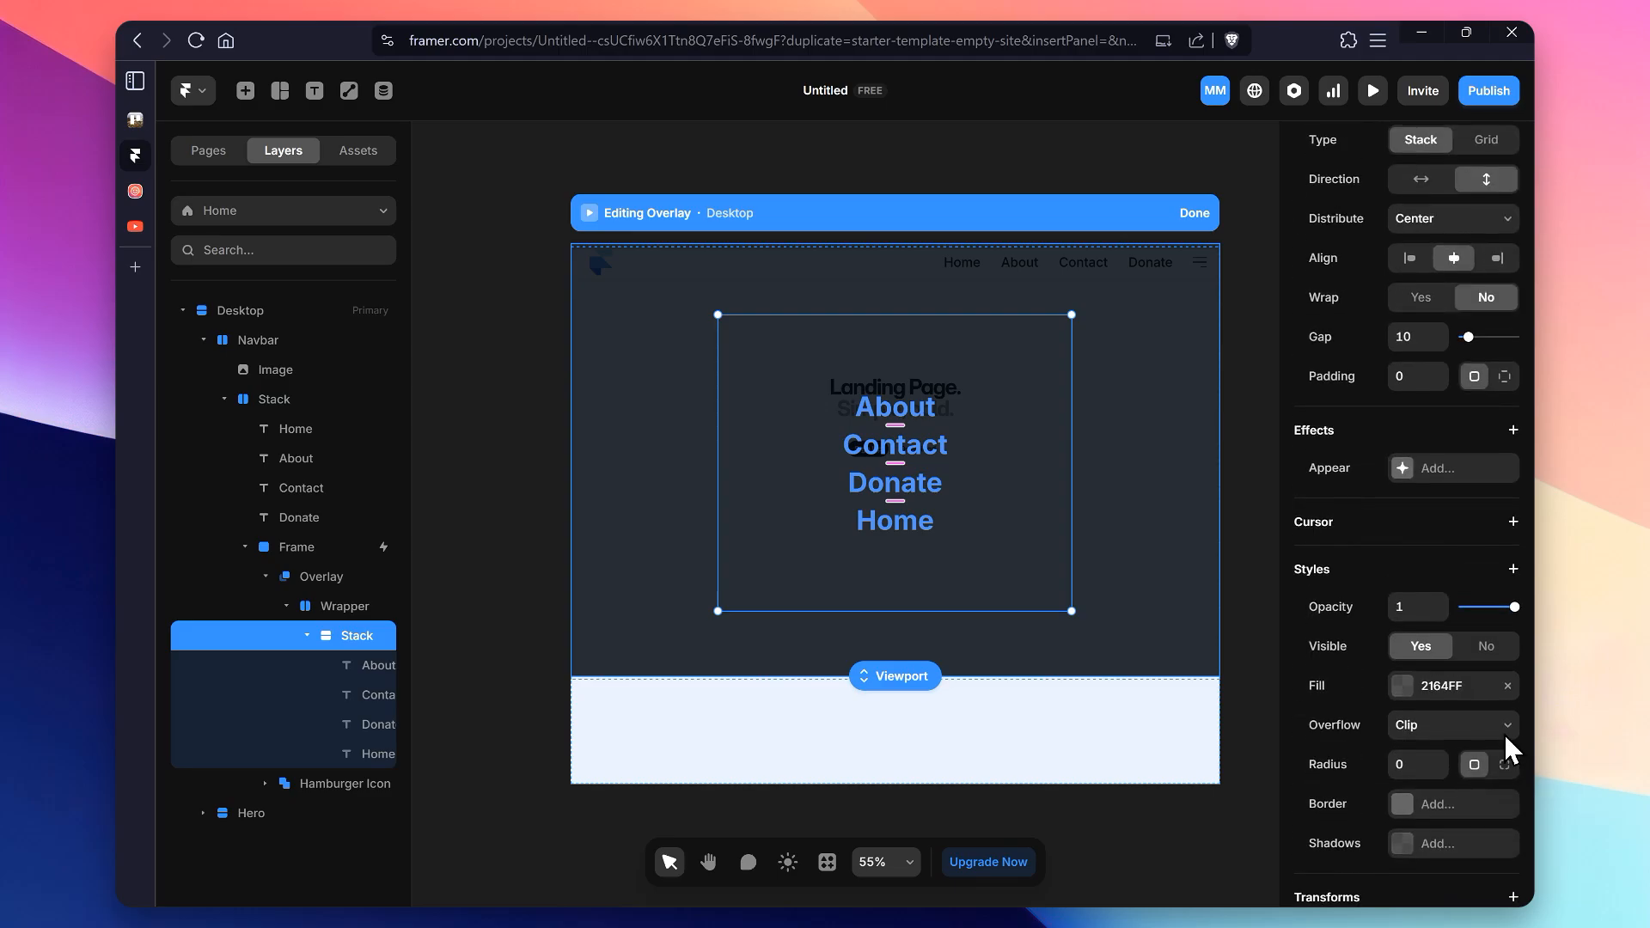
scroll(1506, 751, "up", 2)
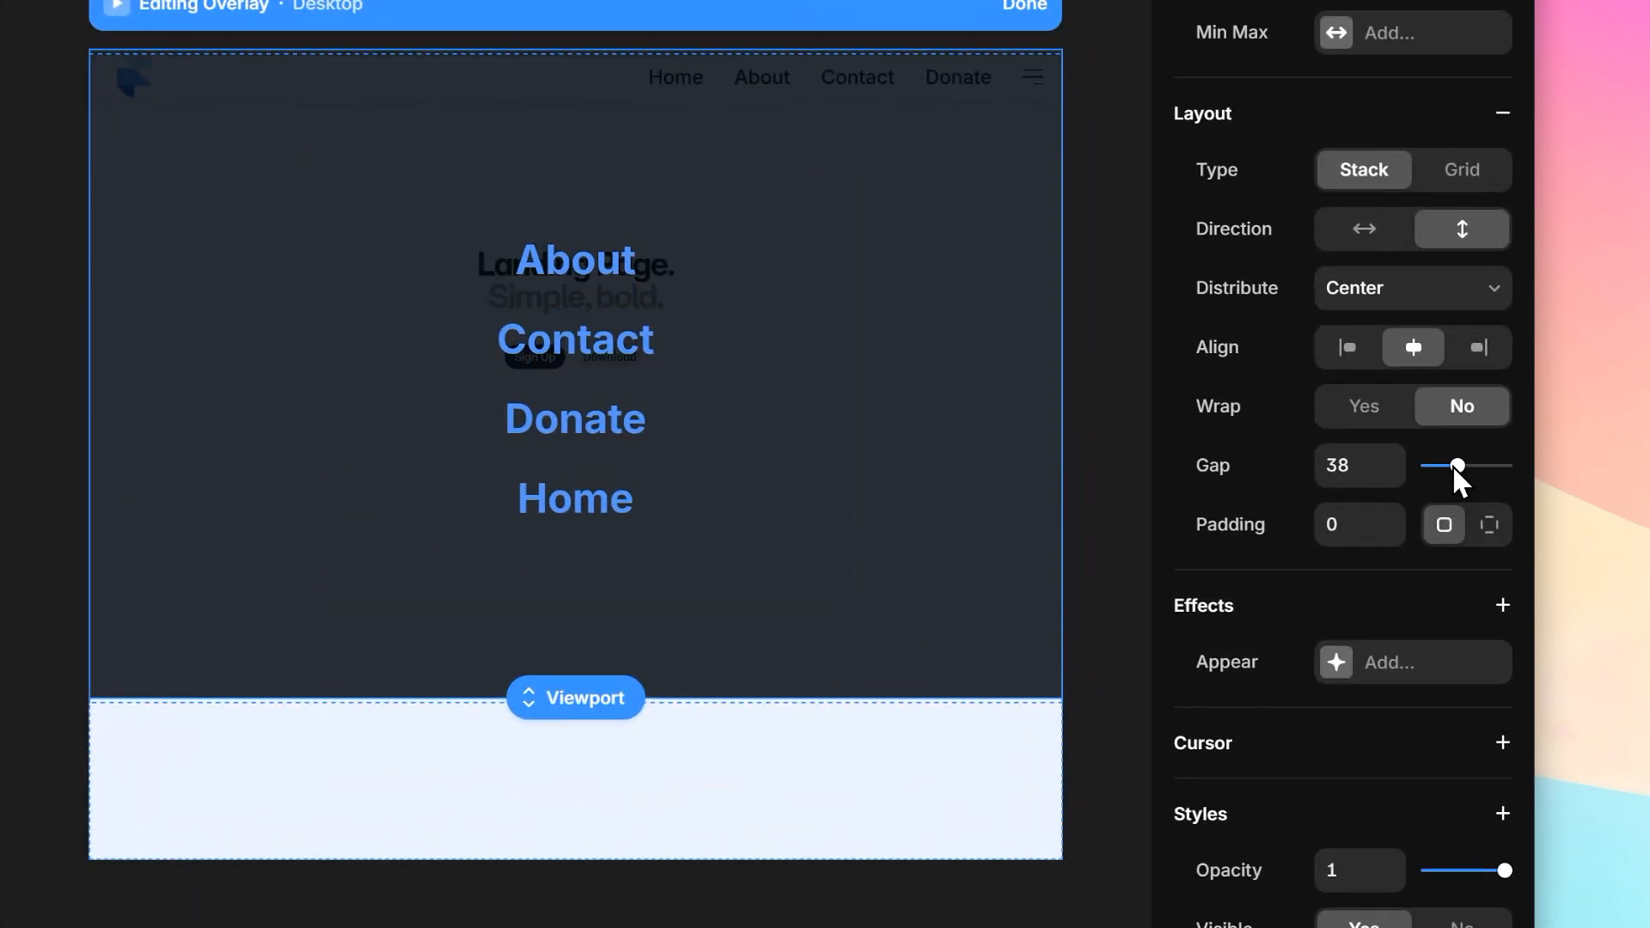
left_click_drag(1458, 466, 1466, 467)
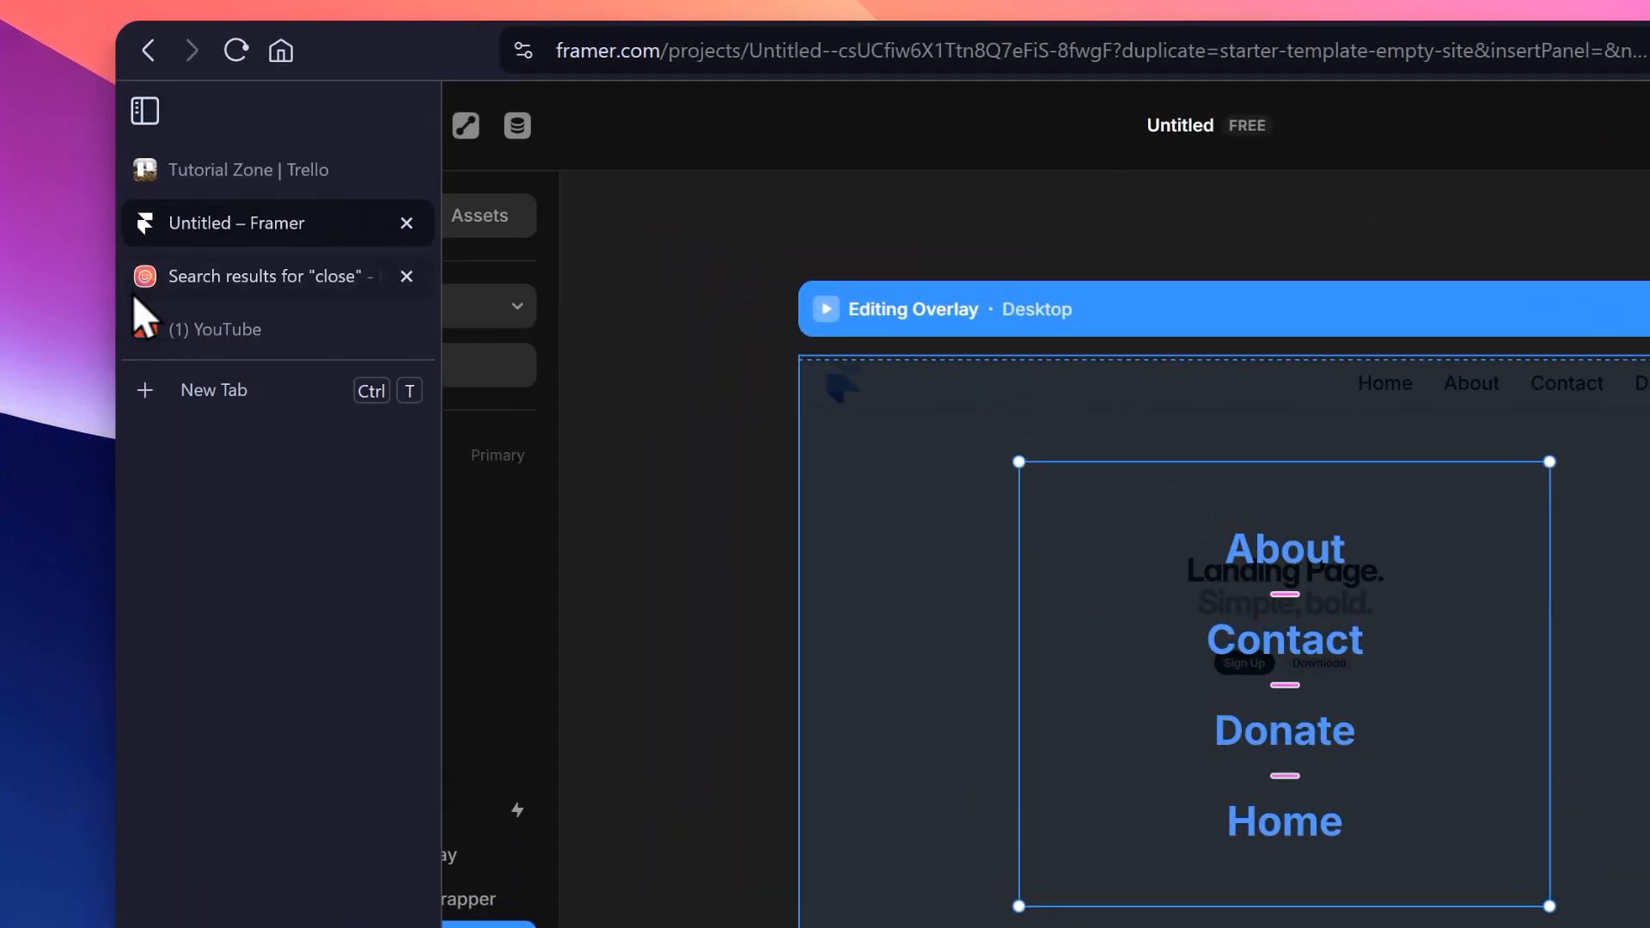
Step: Get the thin X icon from the "close" results on Iconbuddy and paste it into the overlay's link stack in Framer, below Home
left_click(135, 190)
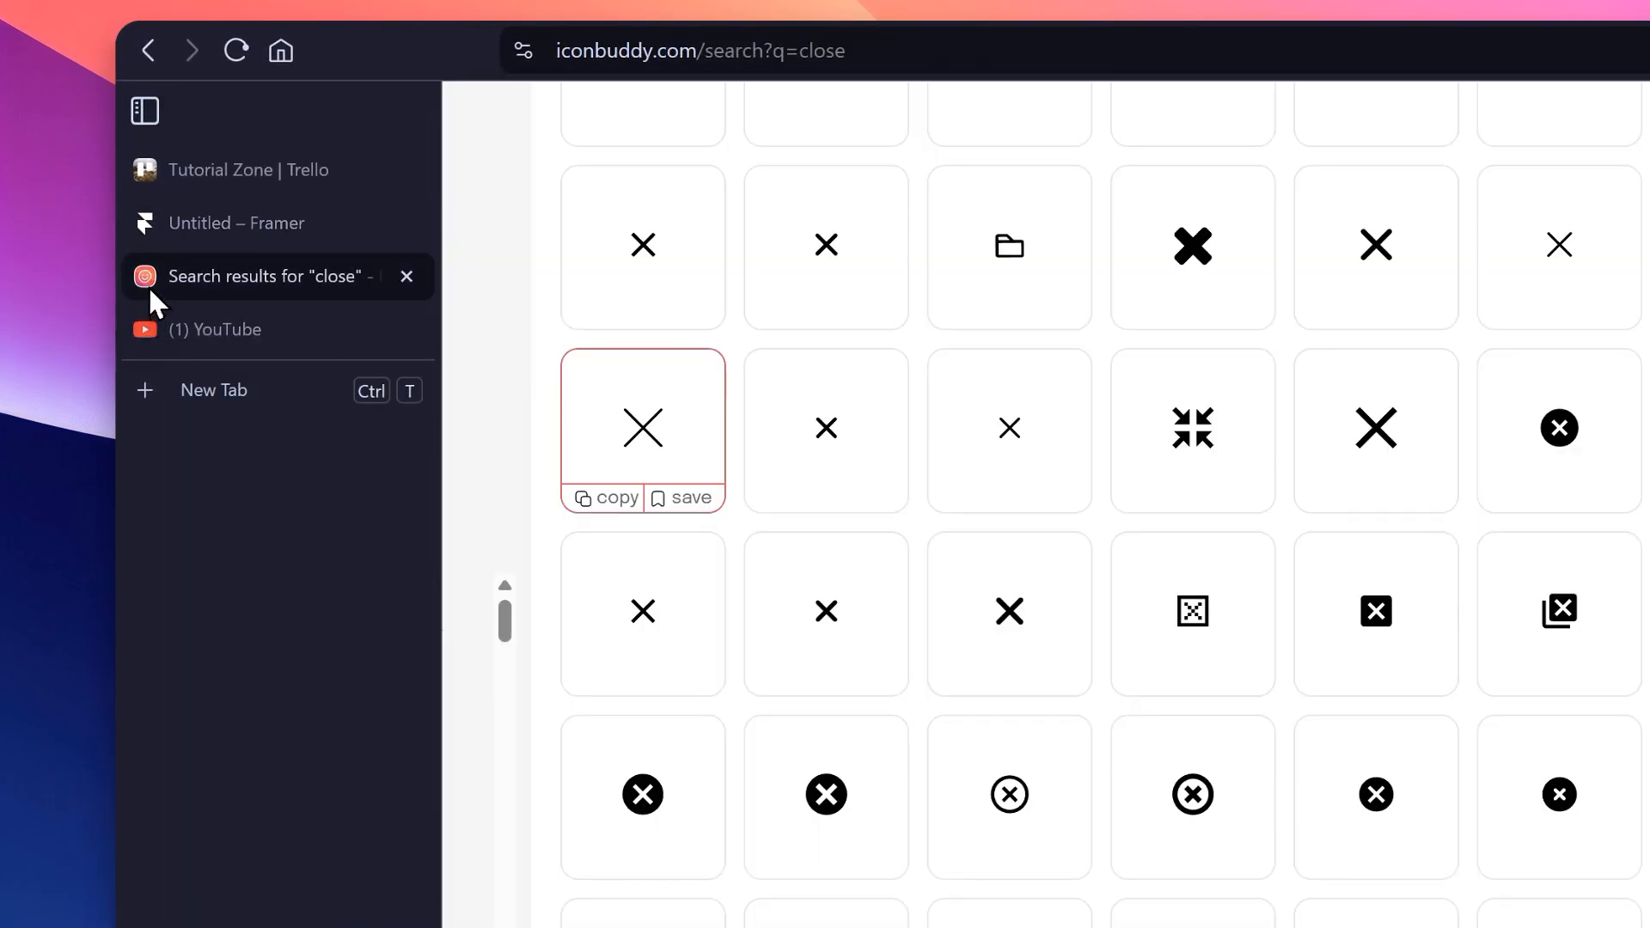
scroll(715, 525, "up", 5)
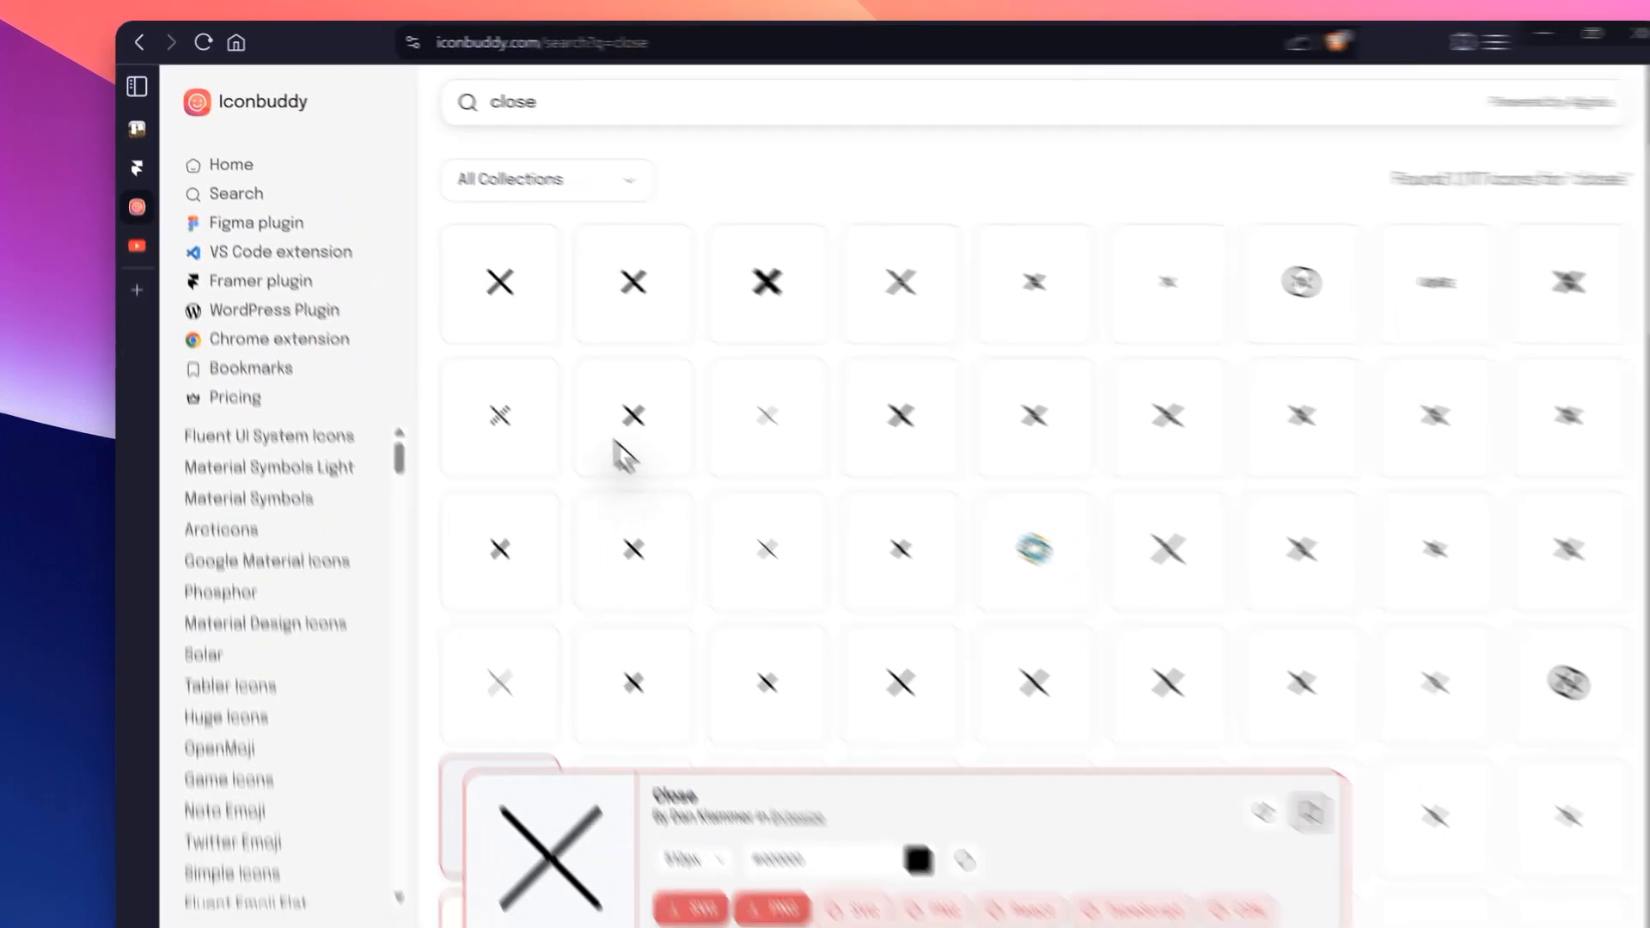
scroll(715, 525, "down", 2)
scroll(514, 356, "down", 1)
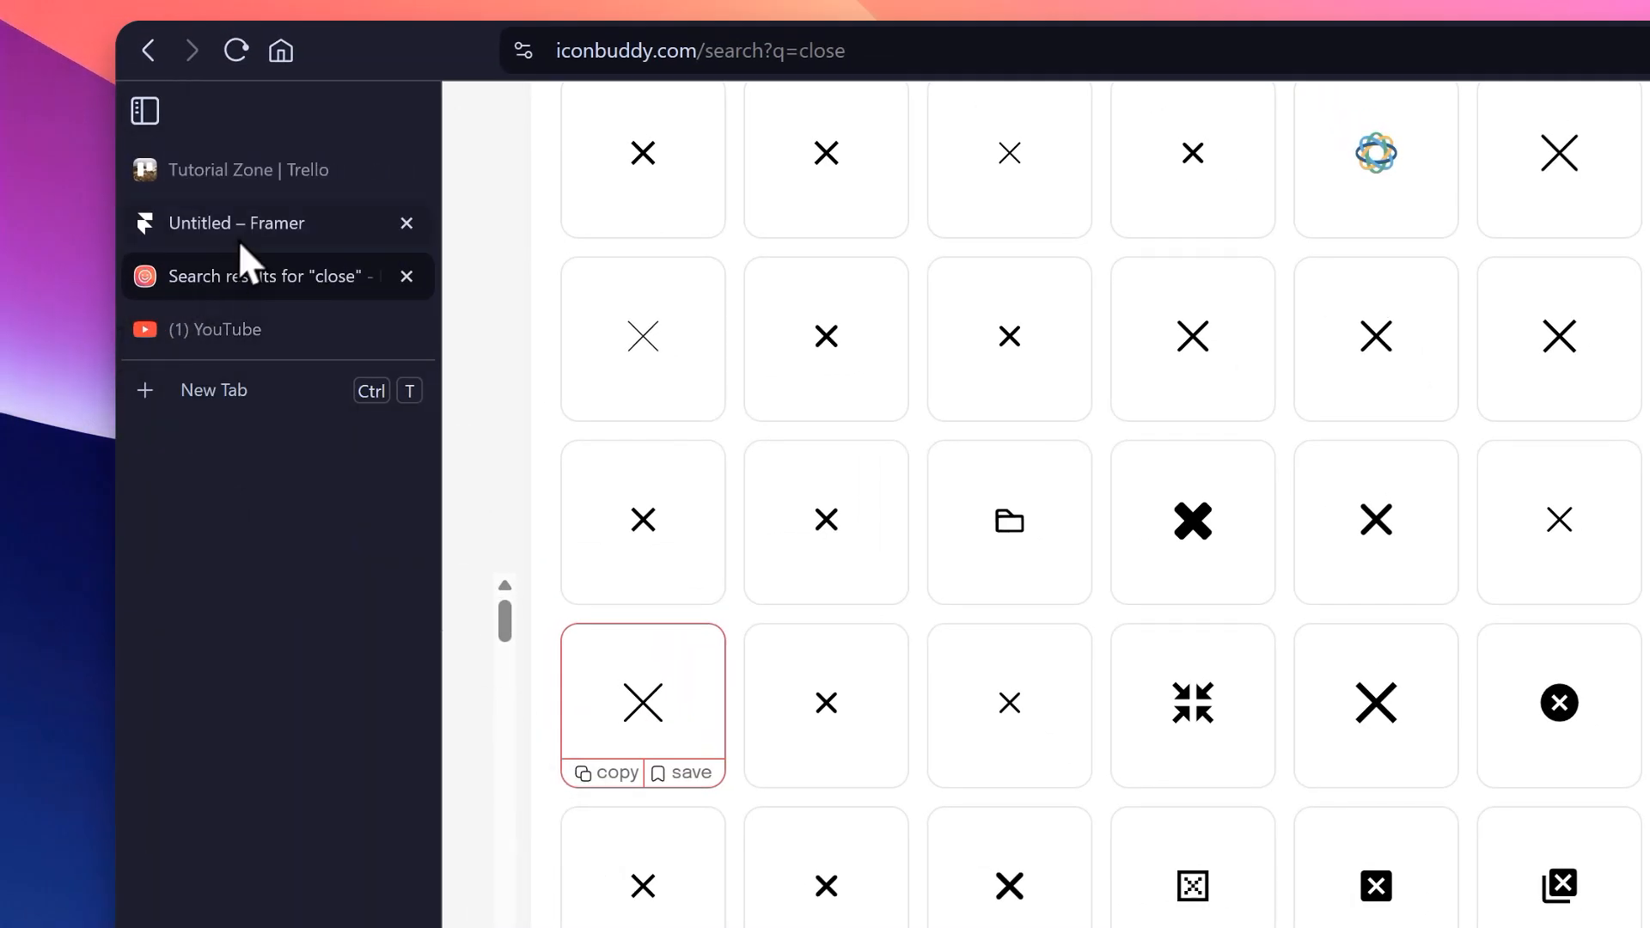
left_click(247, 239)
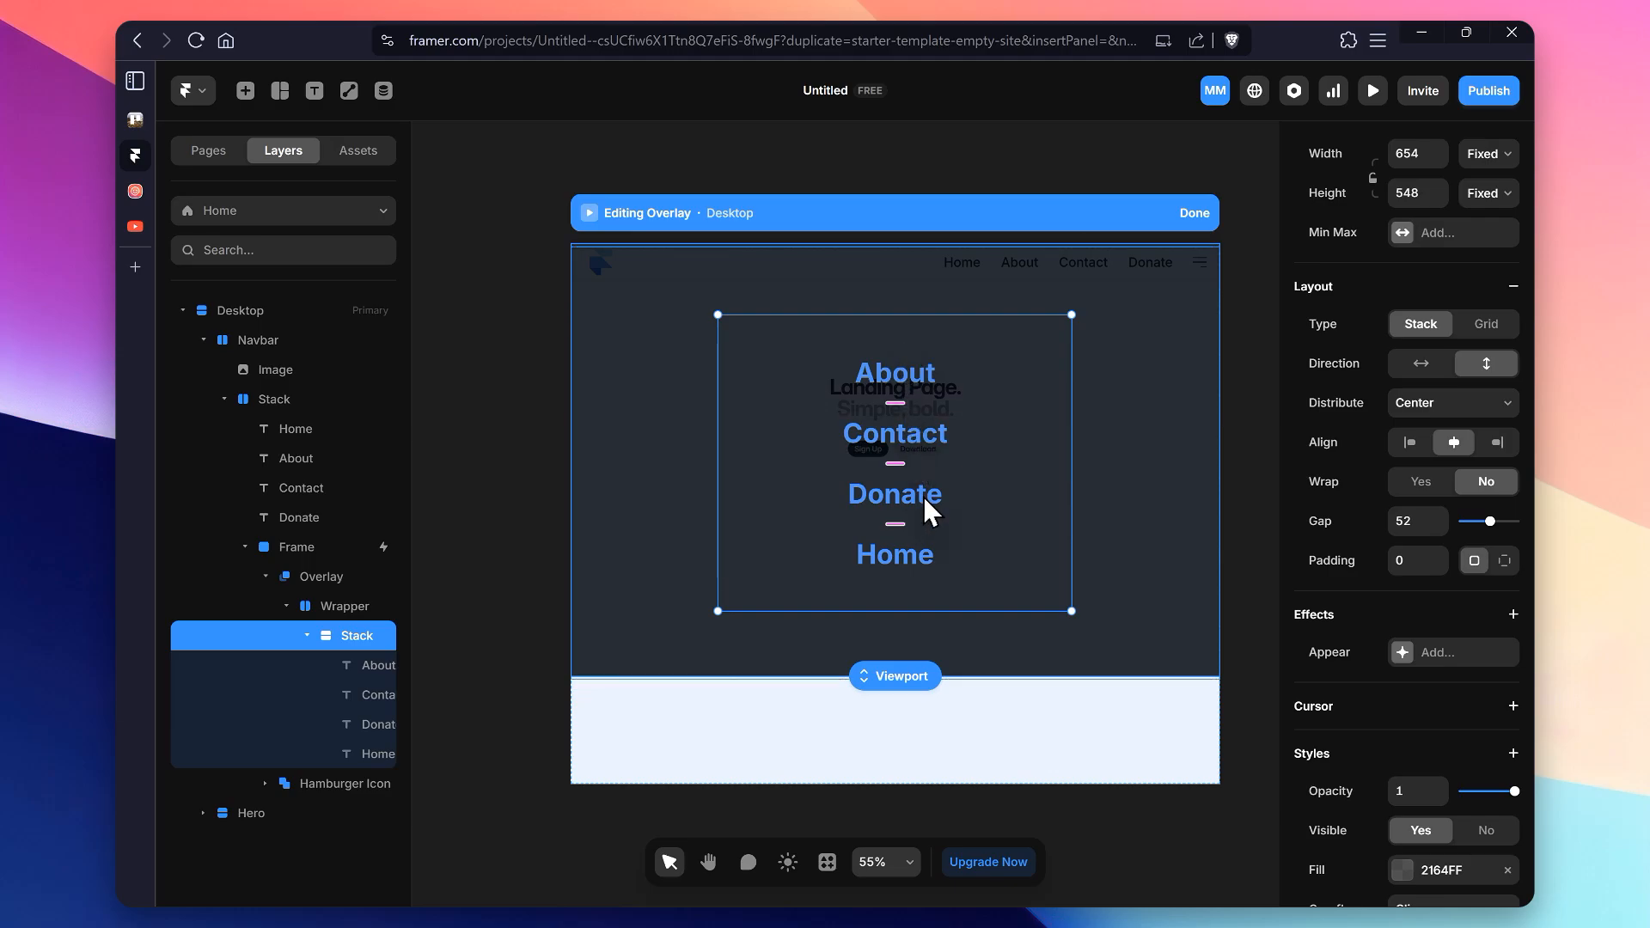
key("ctrl+v")
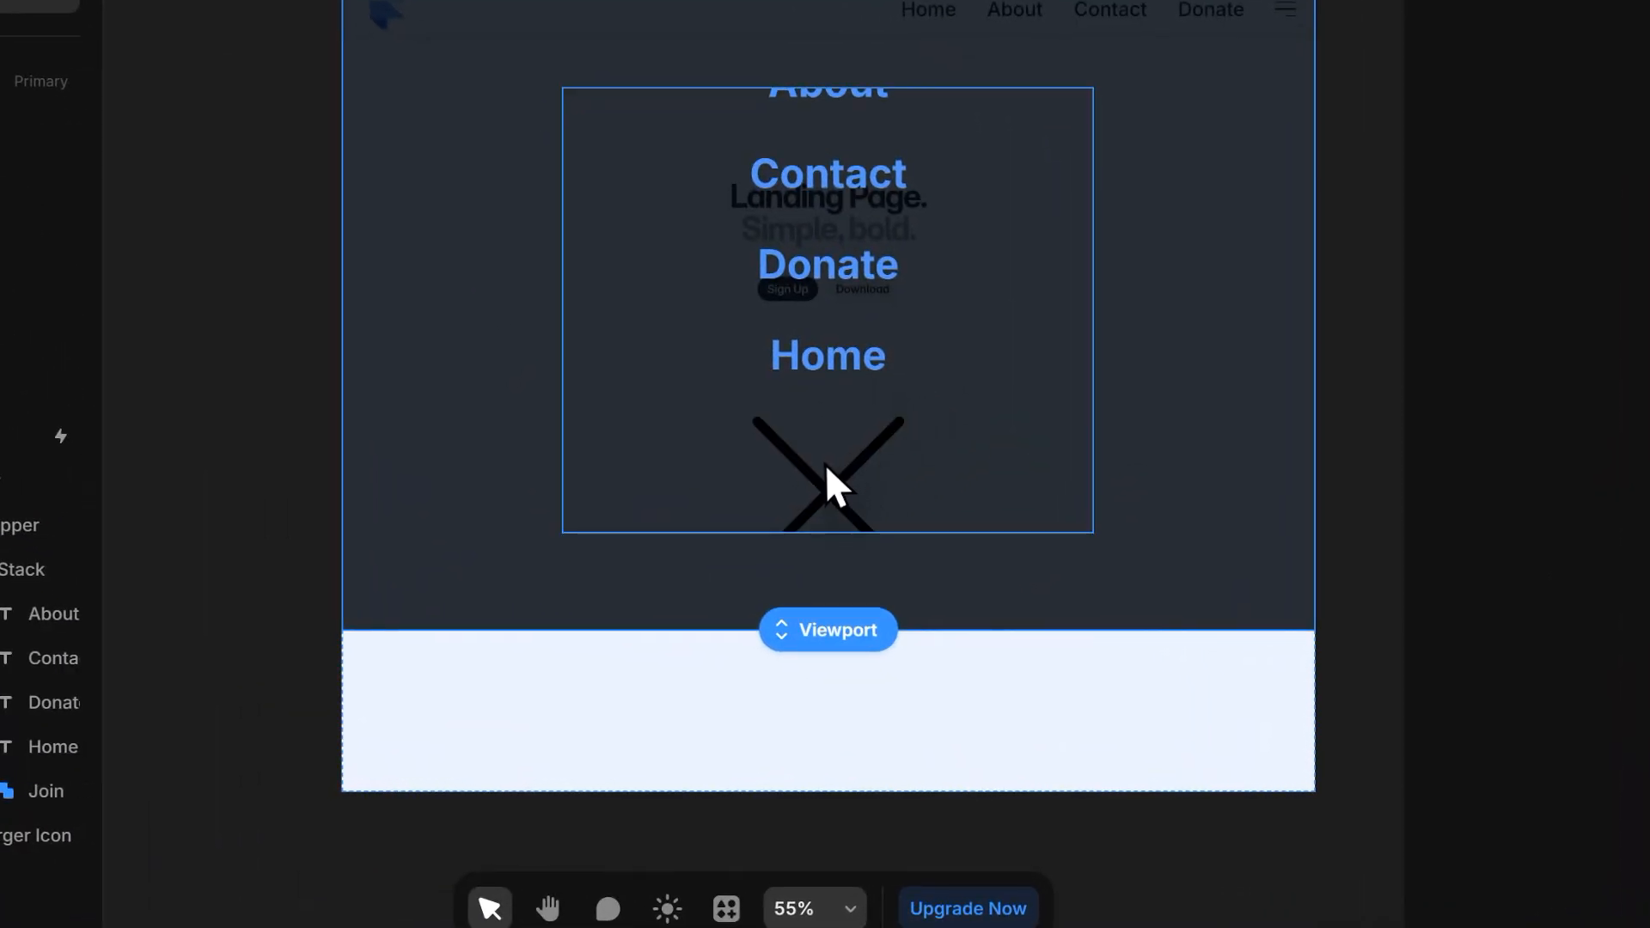
Step: Rename the pasted X shape in the overlay's link stack to "Close Icon"
left_click(897, 574)
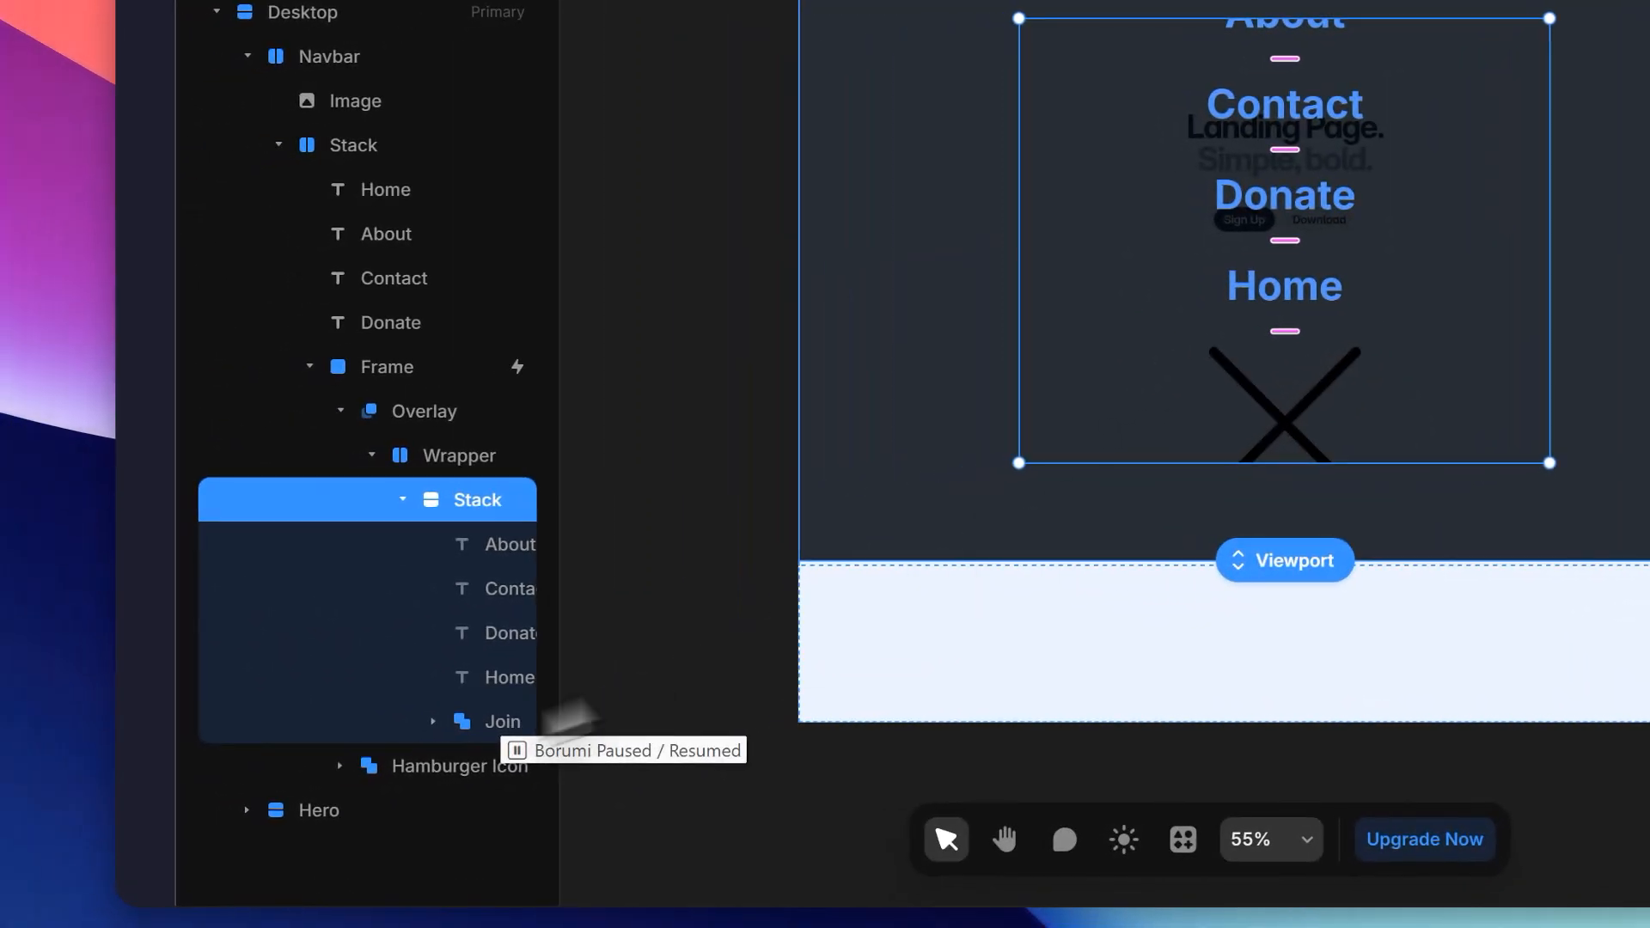
left_click(138, 778)
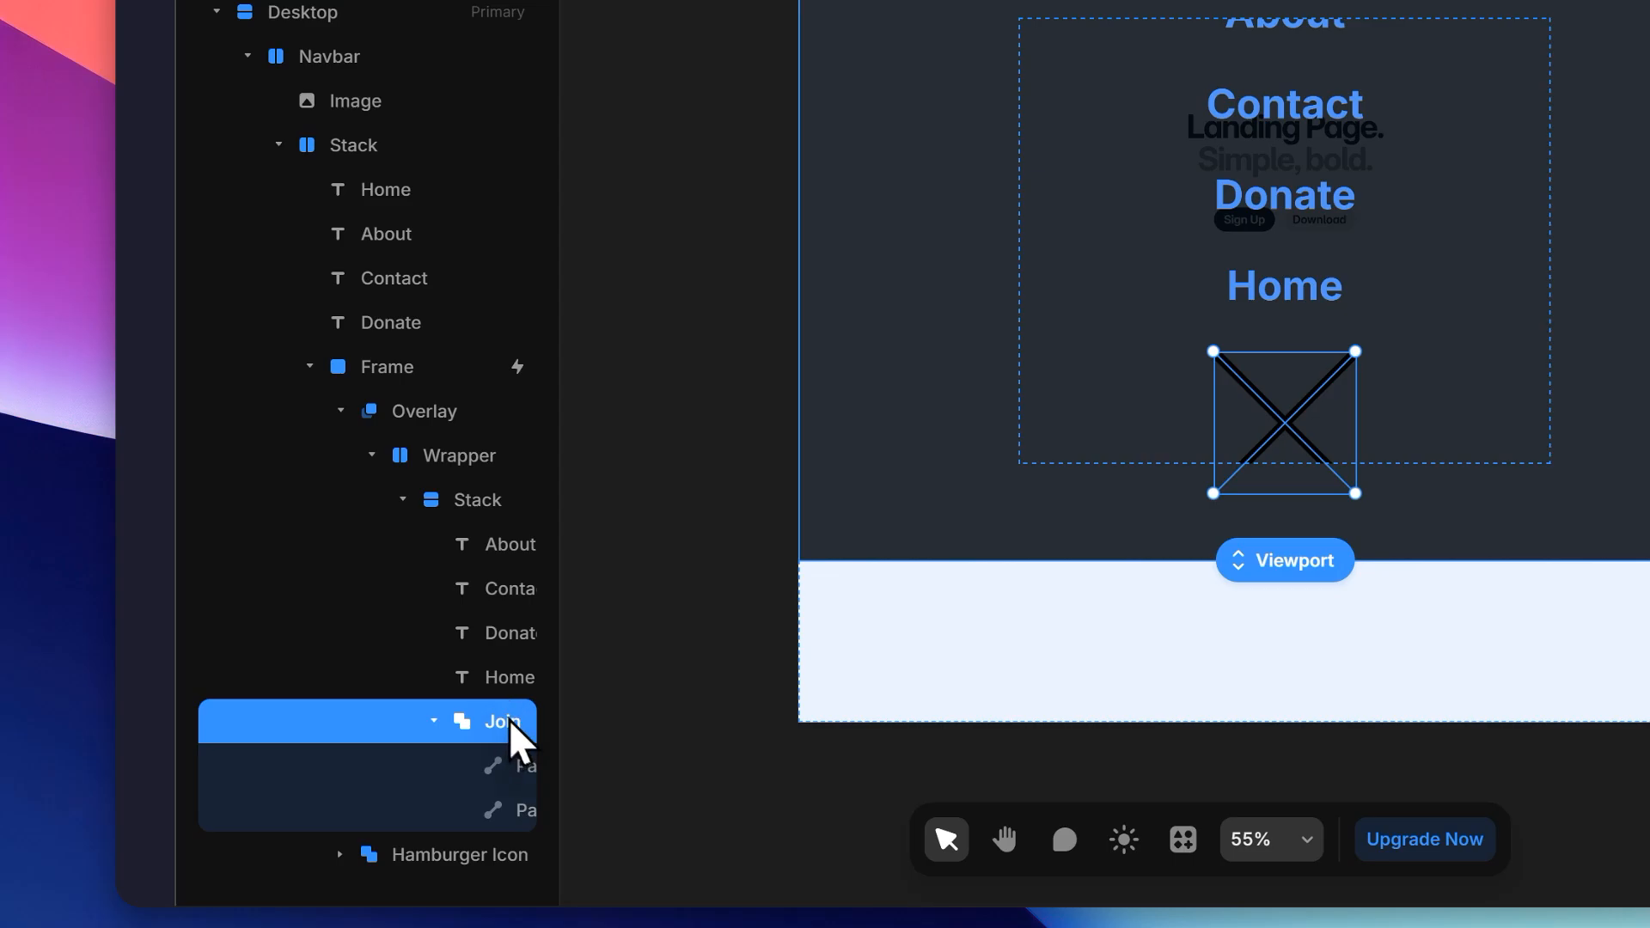
double_click(493, 725)
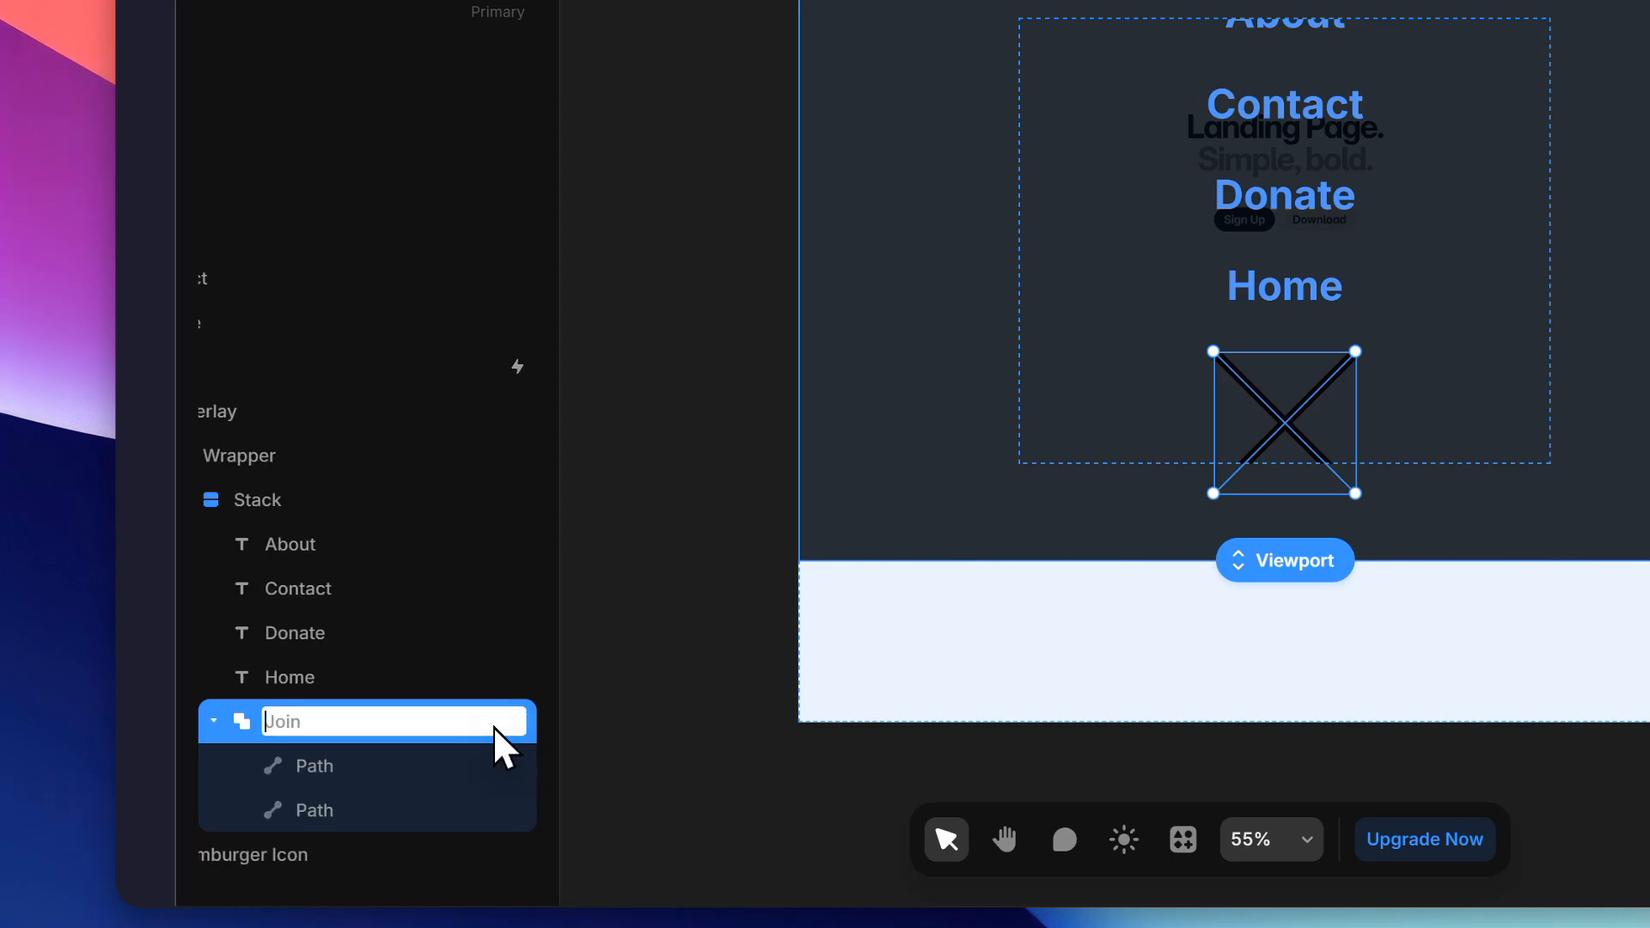
type("Close Icon")
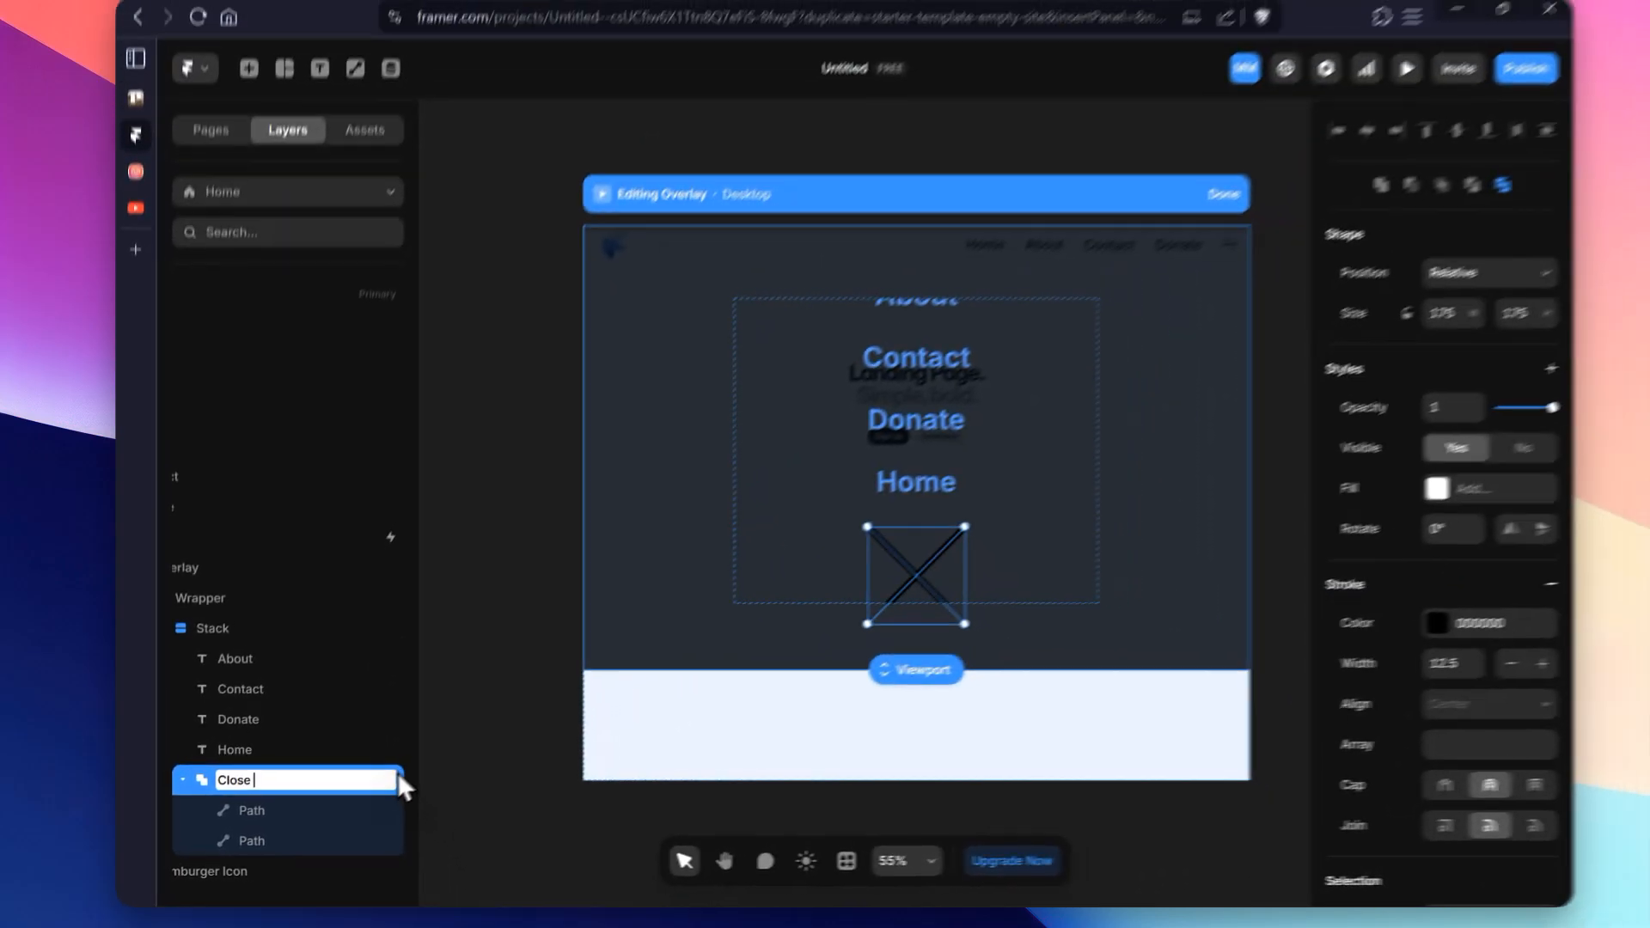
Step: Confirm the Close Icon layer name and shrink the X icon in the overlay to about 61 × 61
key("Return")
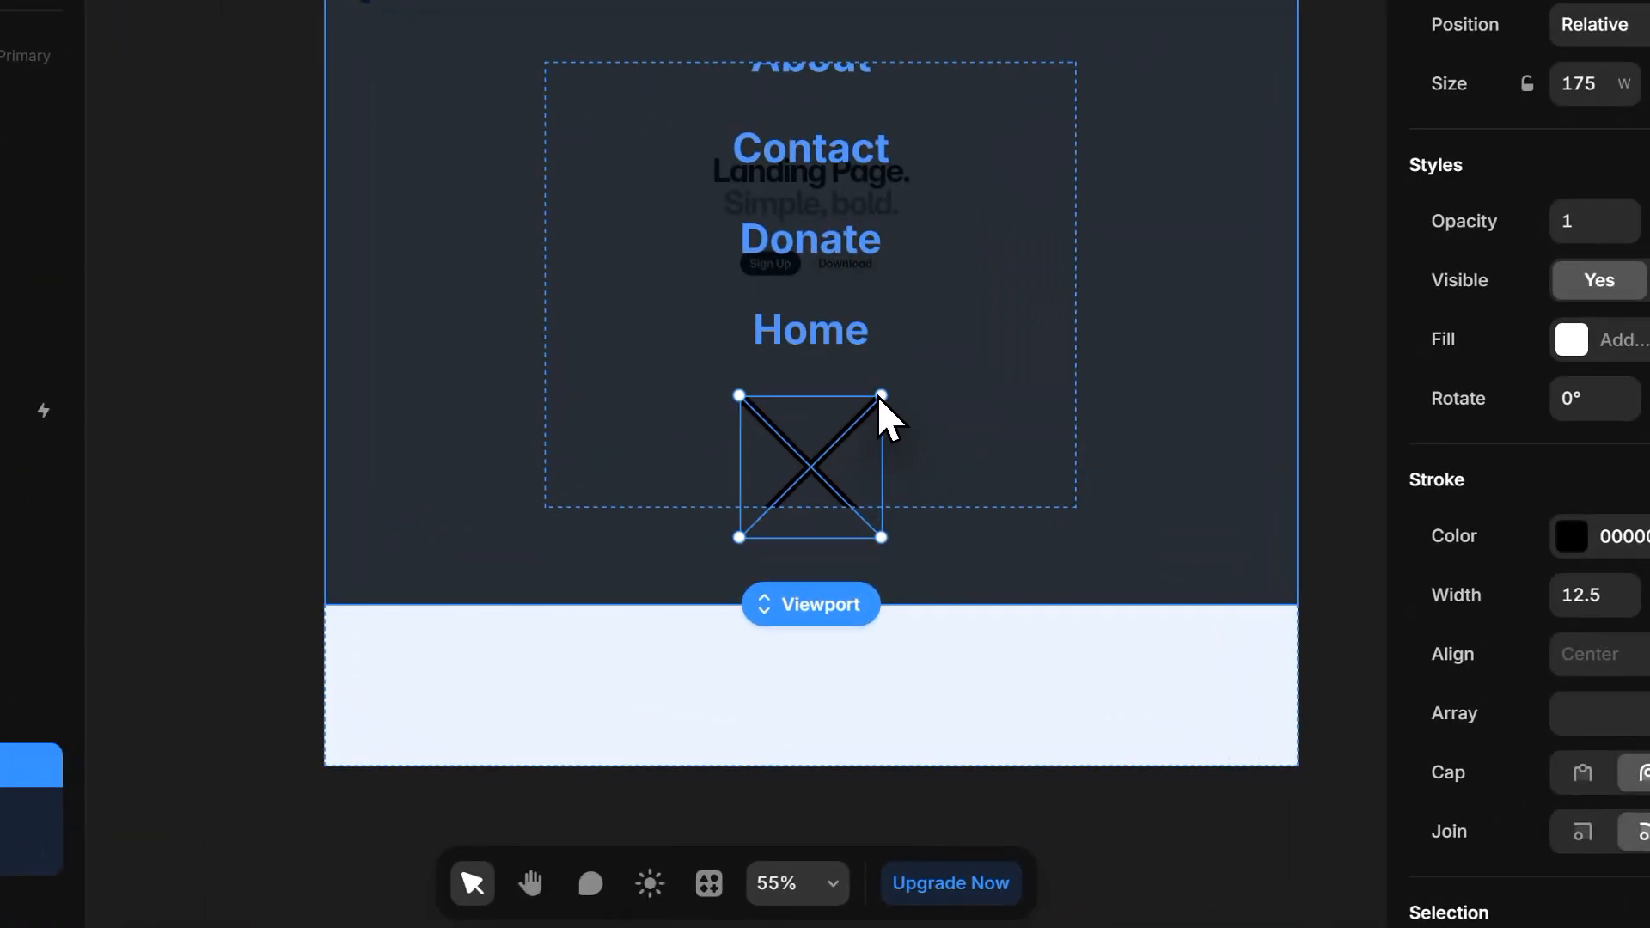
left_click_drag(941, 537, 895, 597)
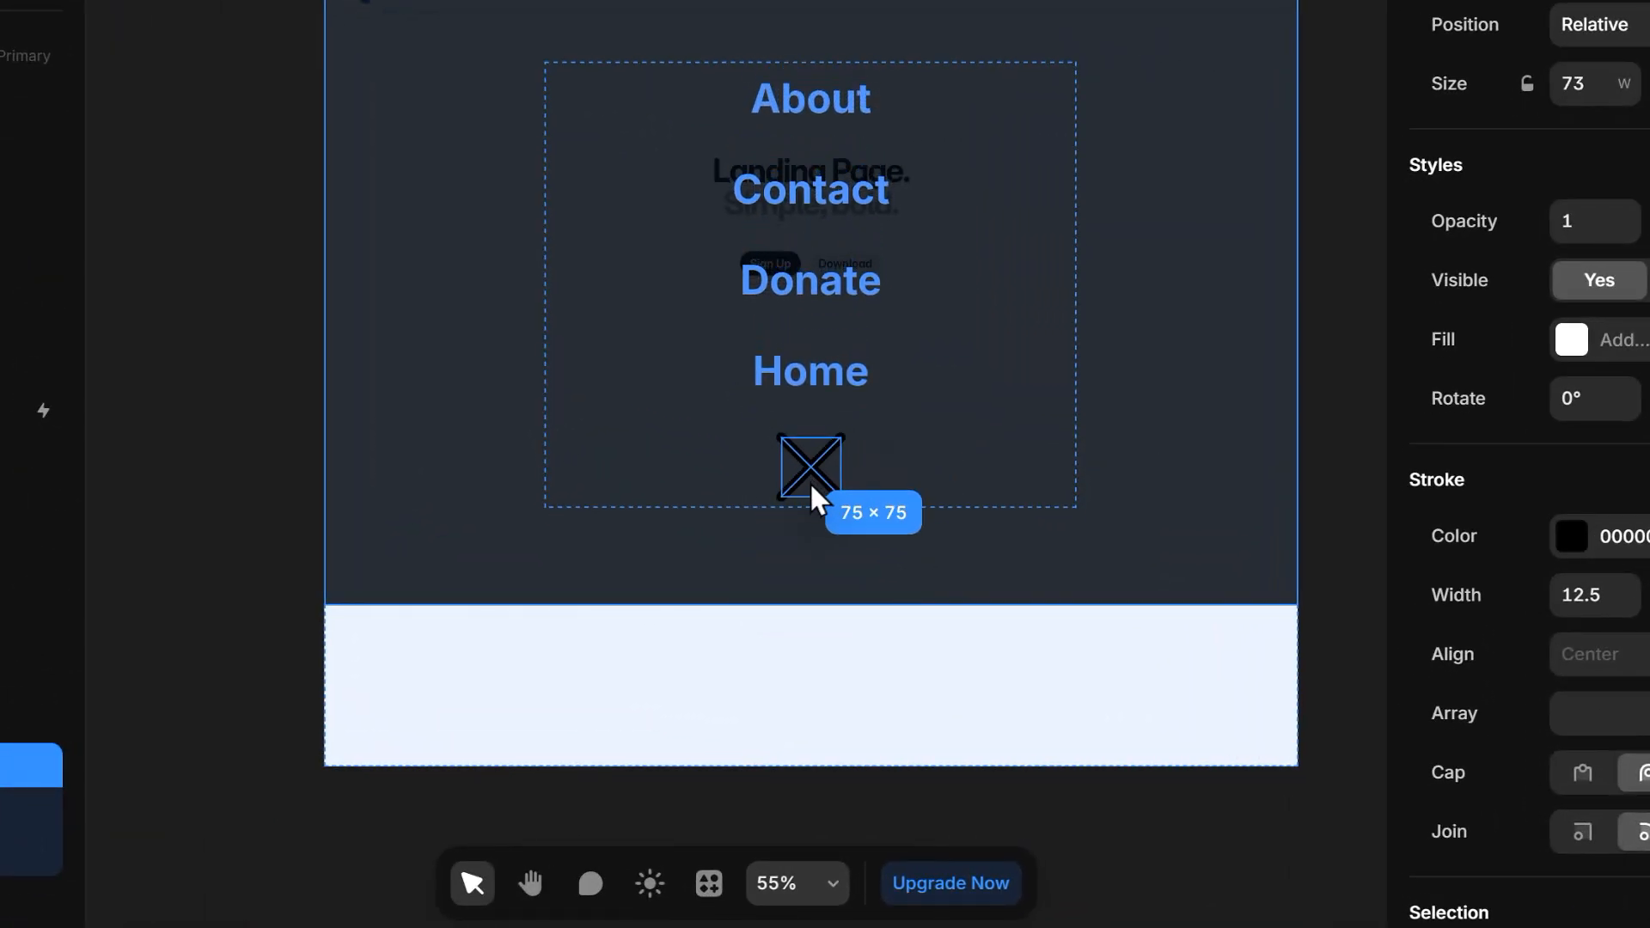
left_click_drag(810, 481, 806, 484)
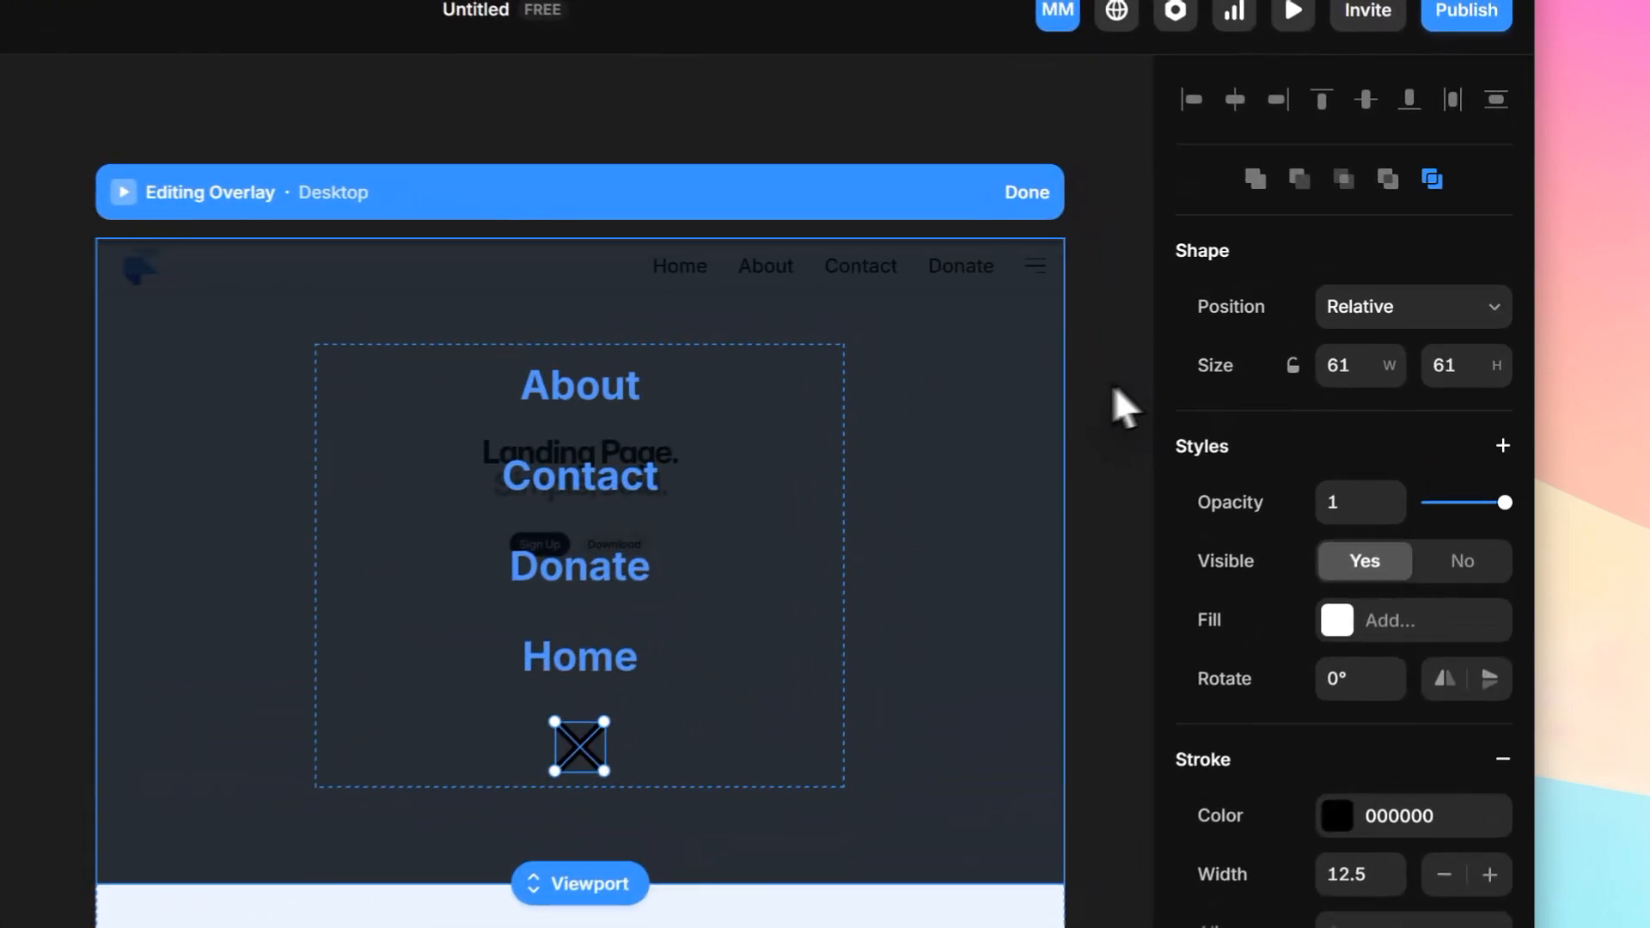
Step: Try absolute positioning for the overlay's close icon, and return its position type to Relative
left_click(1400, 299)
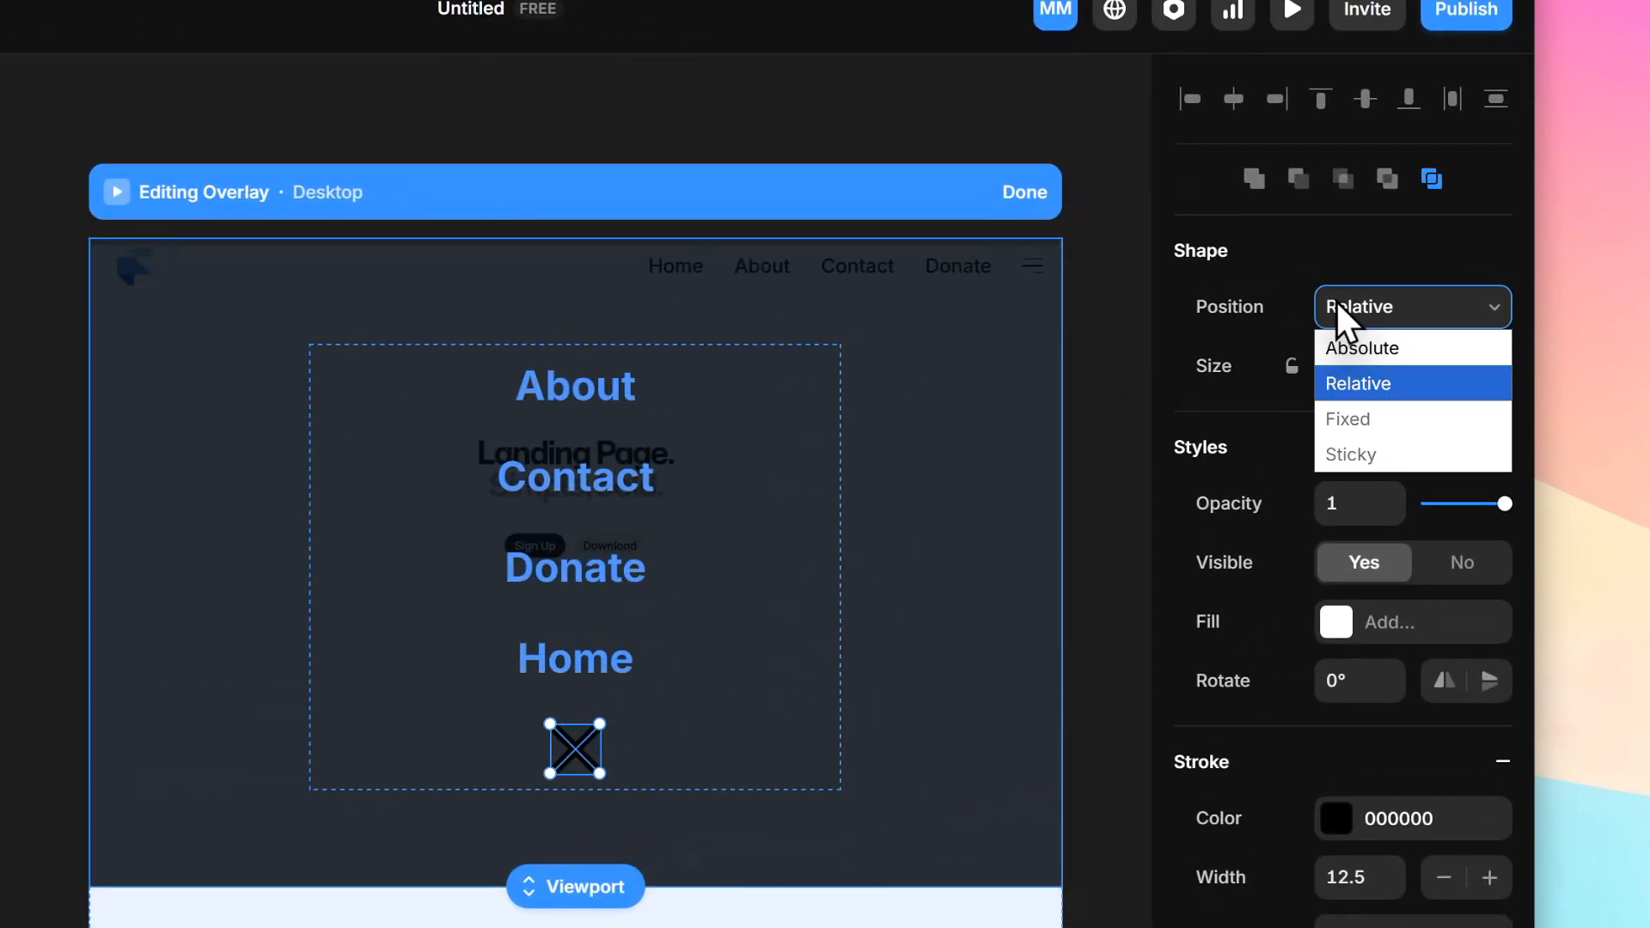
left_click(1363, 351)
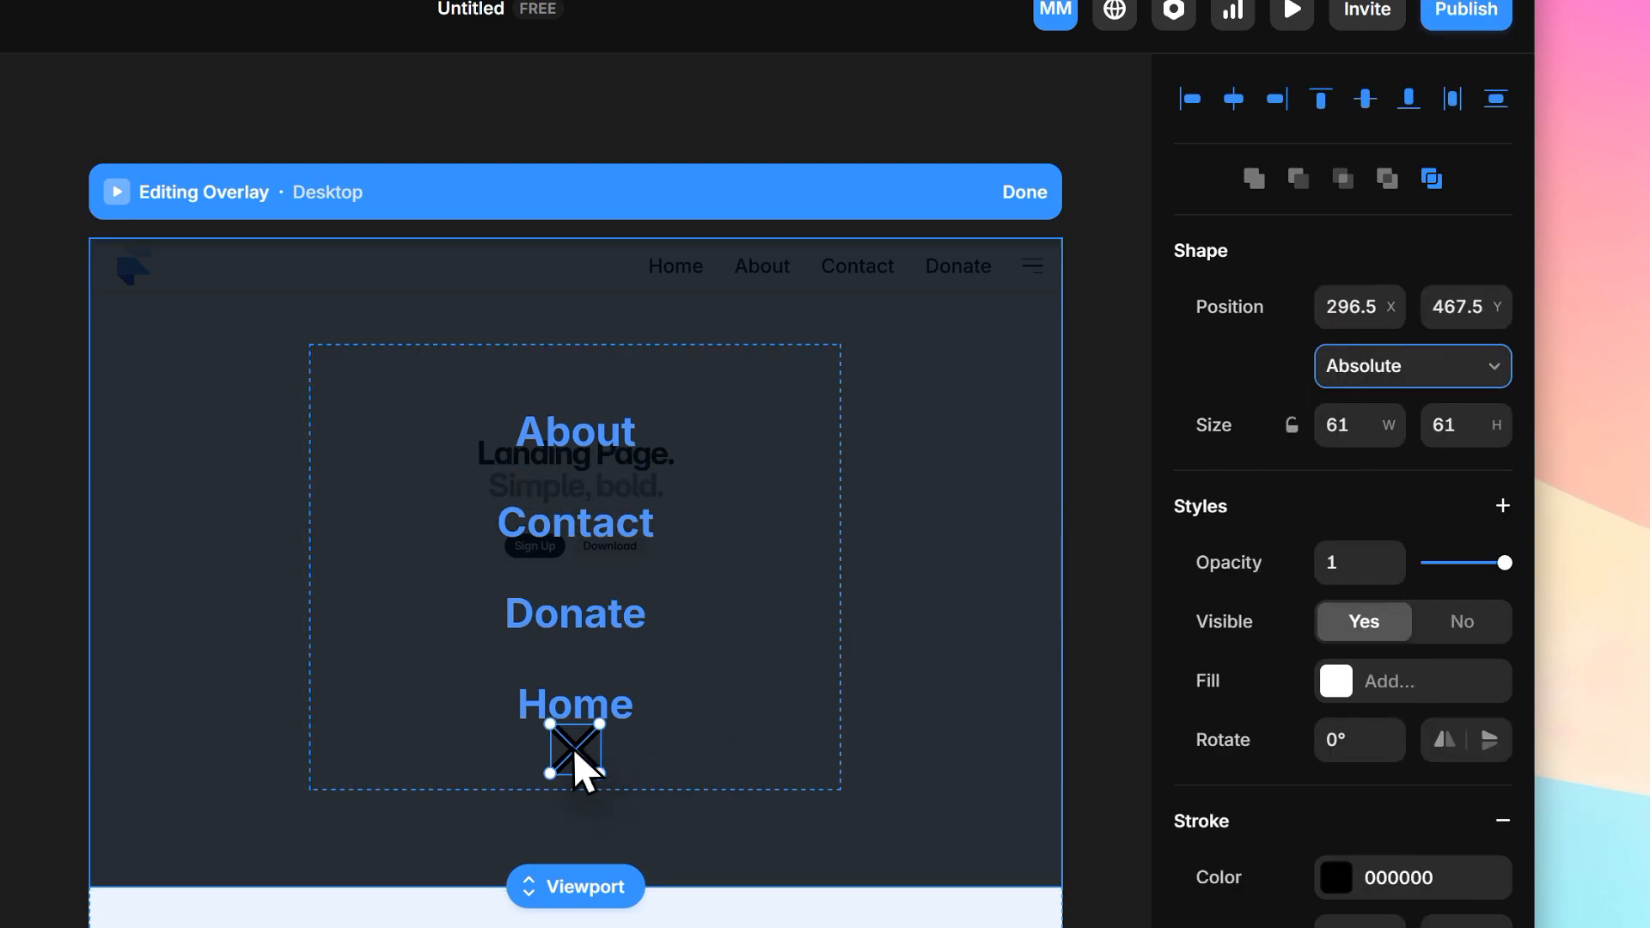
left_click_drag(574, 750, 622, 775)
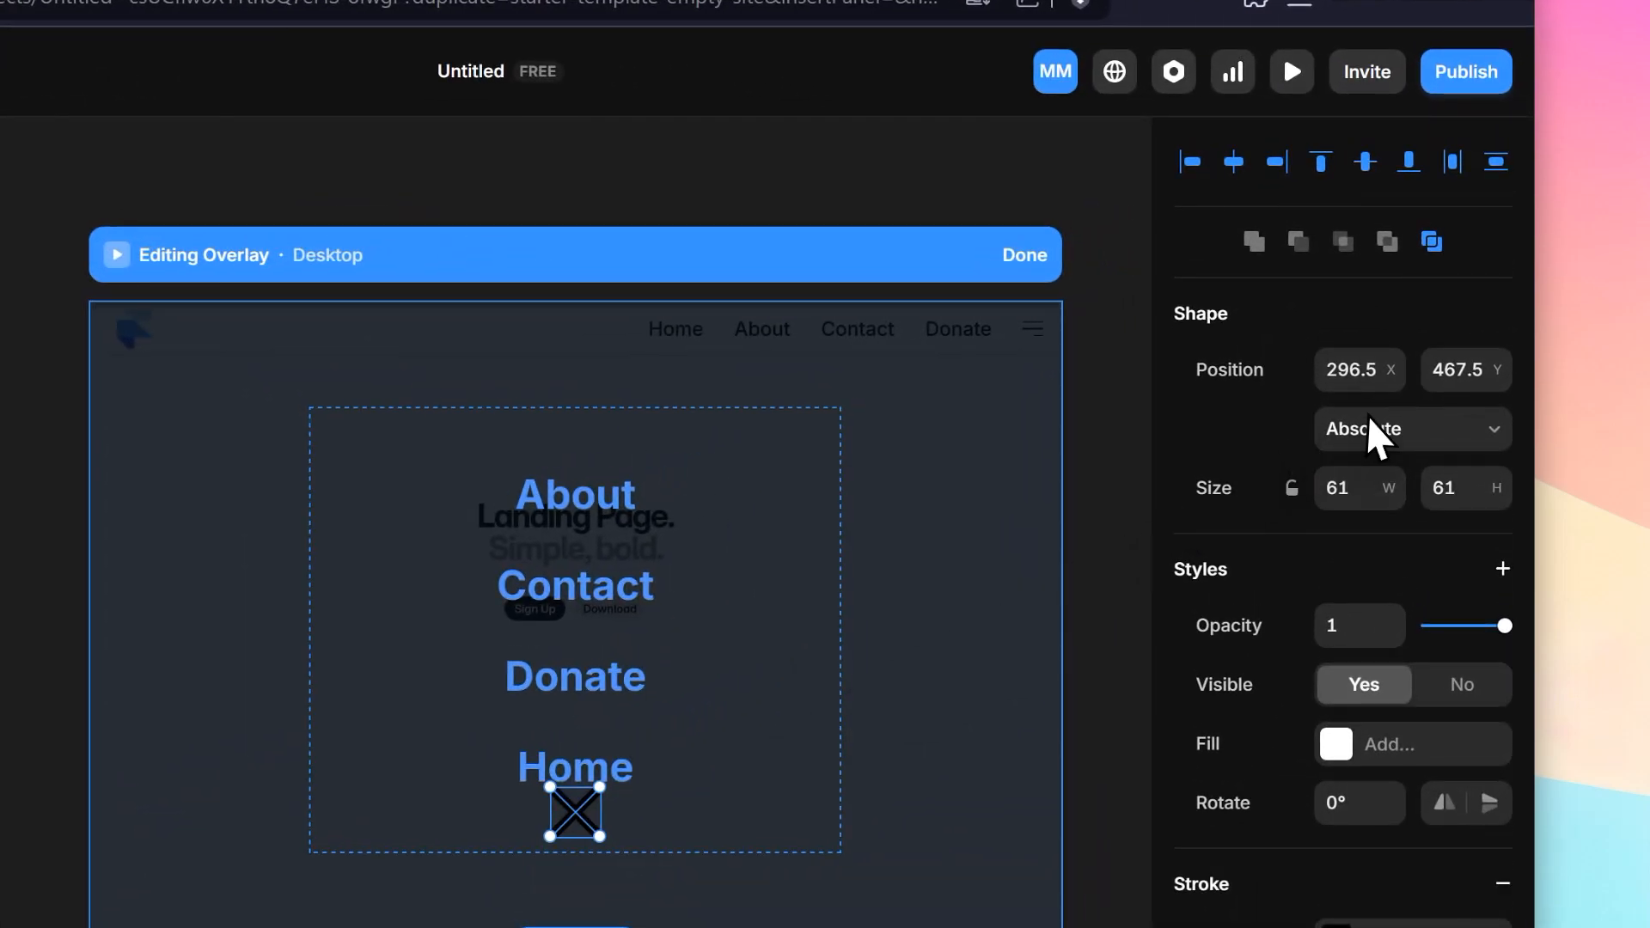
left_click(1428, 332)
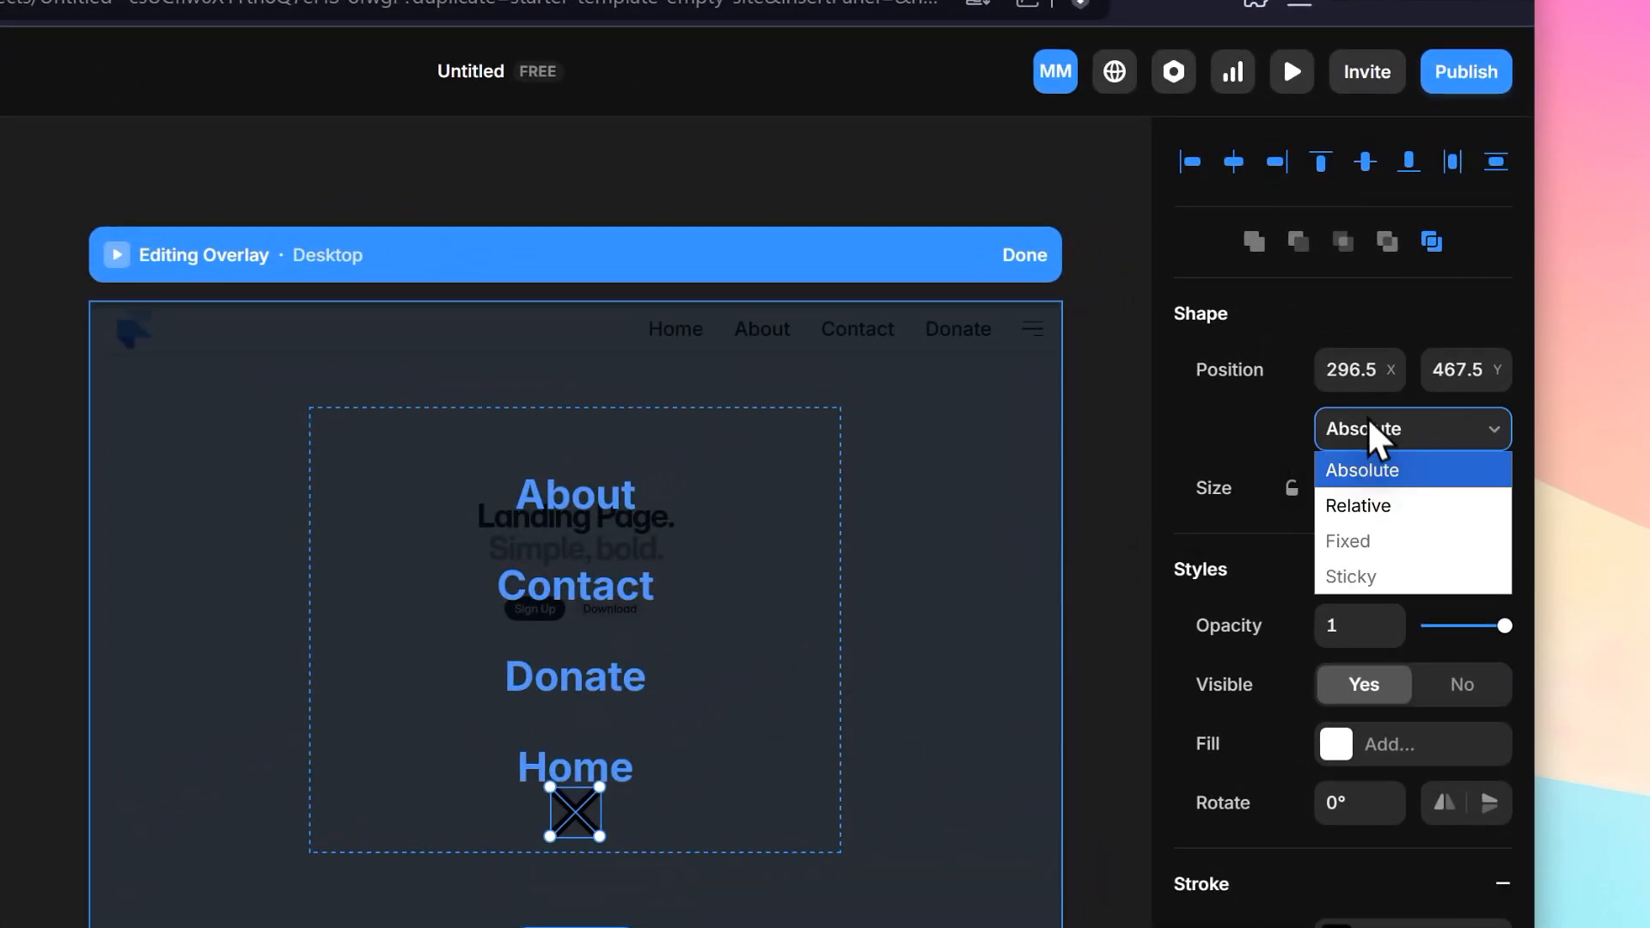
left_click(1380, 507)
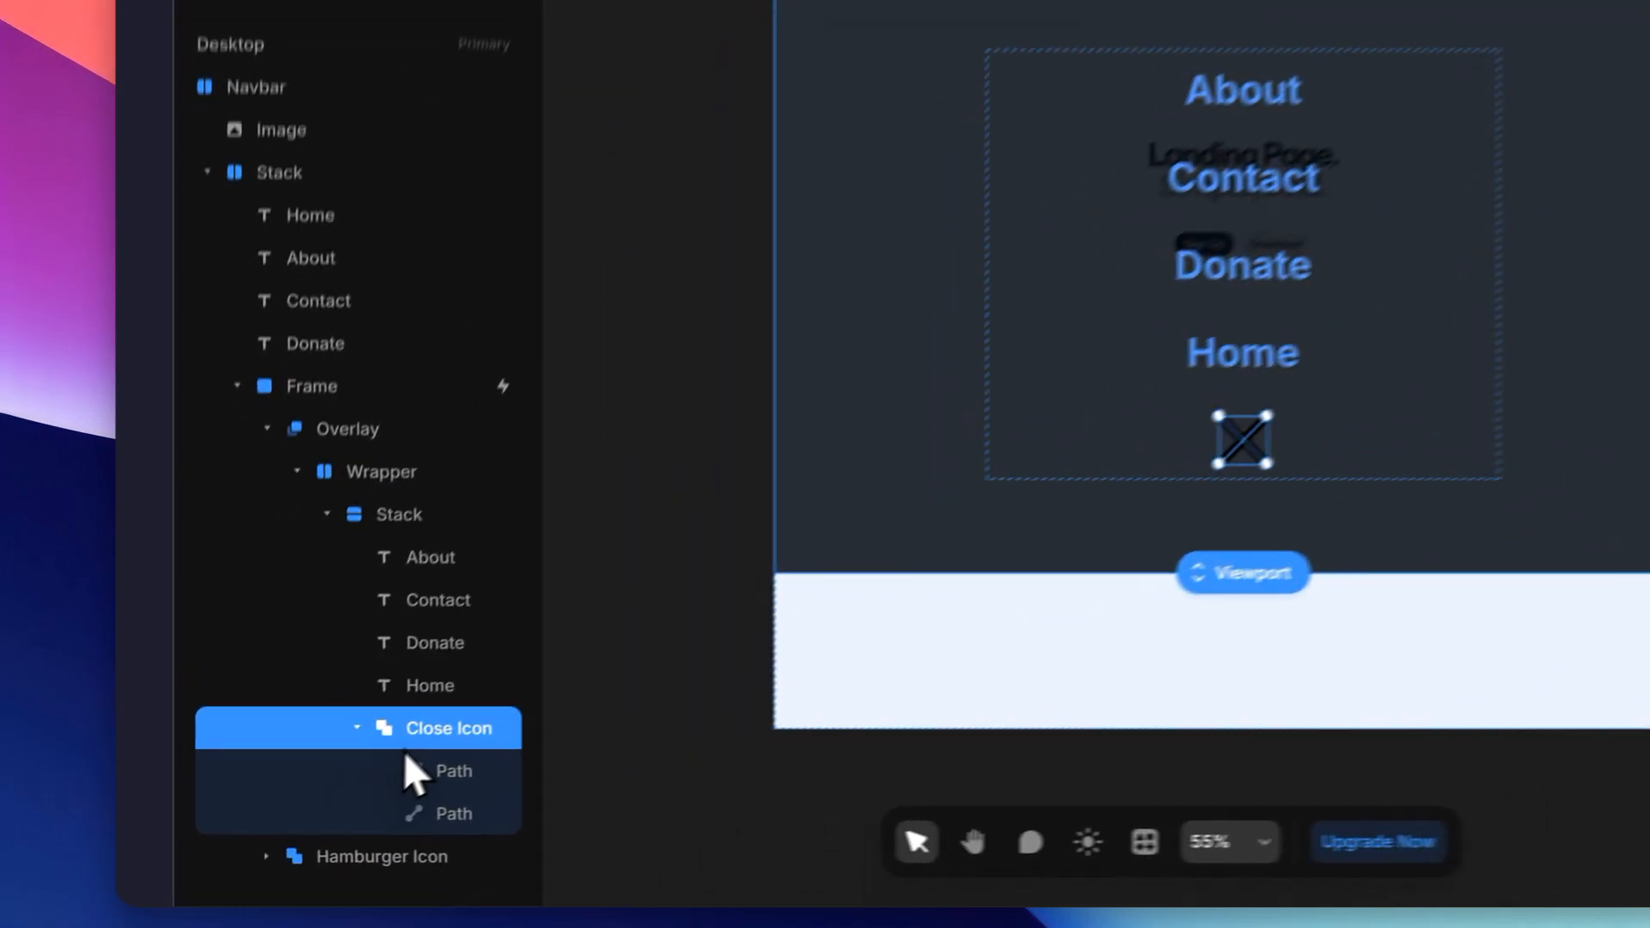
Step: Wrap the Close Icon layer in a frame and rename that frame "Close Icon Wrapper"
right_click(331, 785)
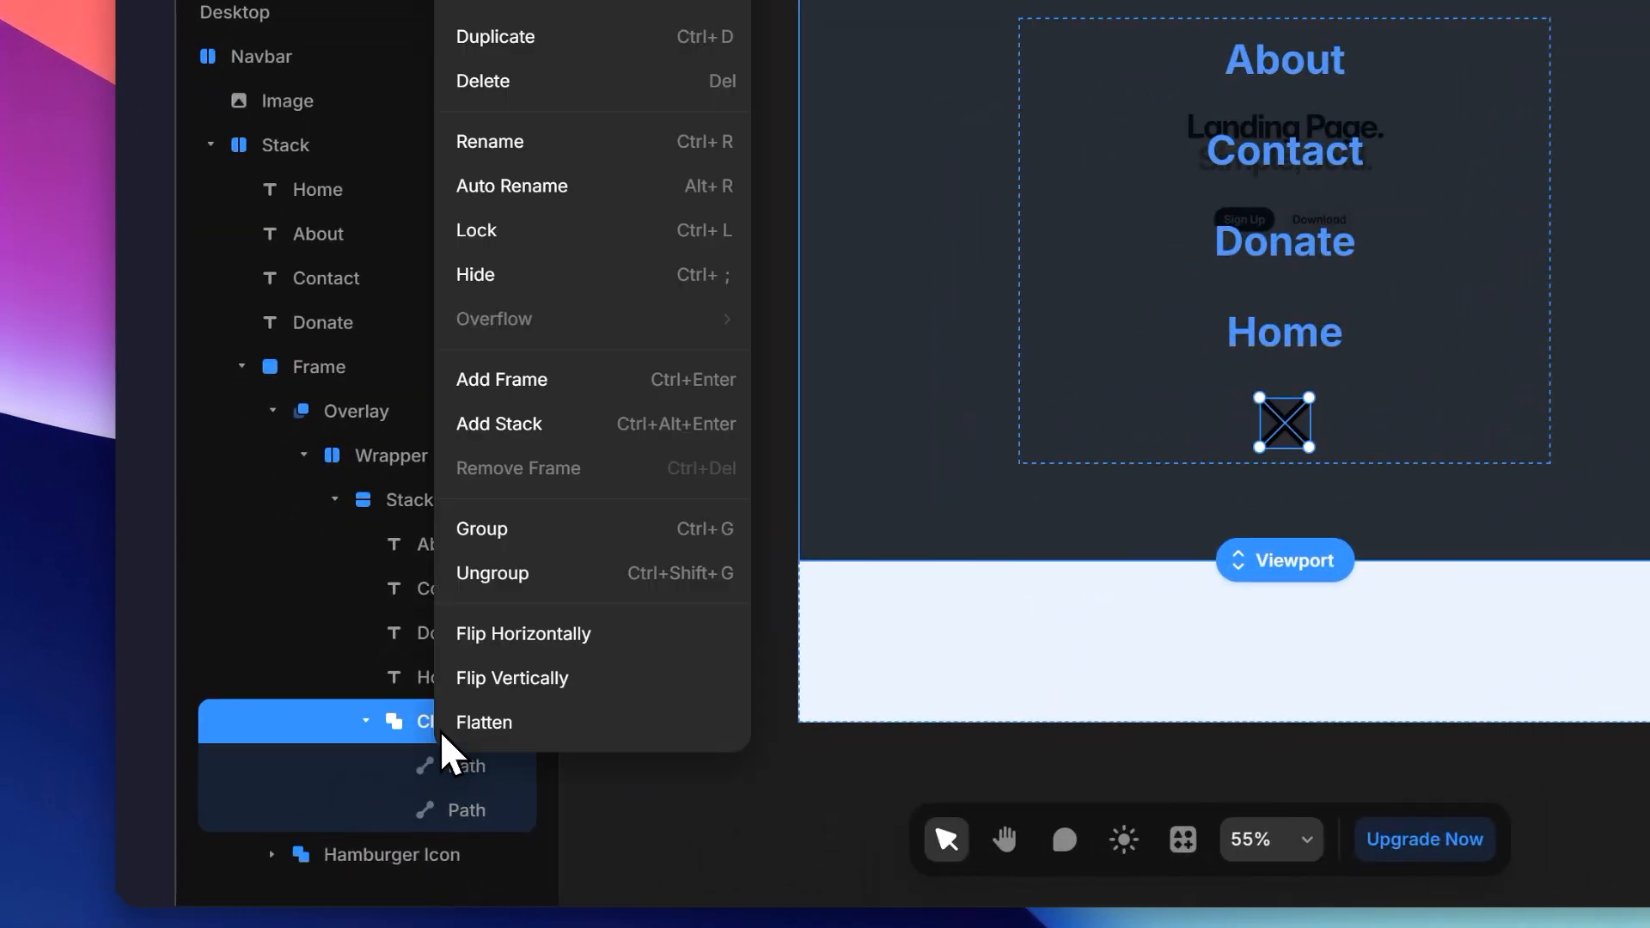
left_click(560, 378)
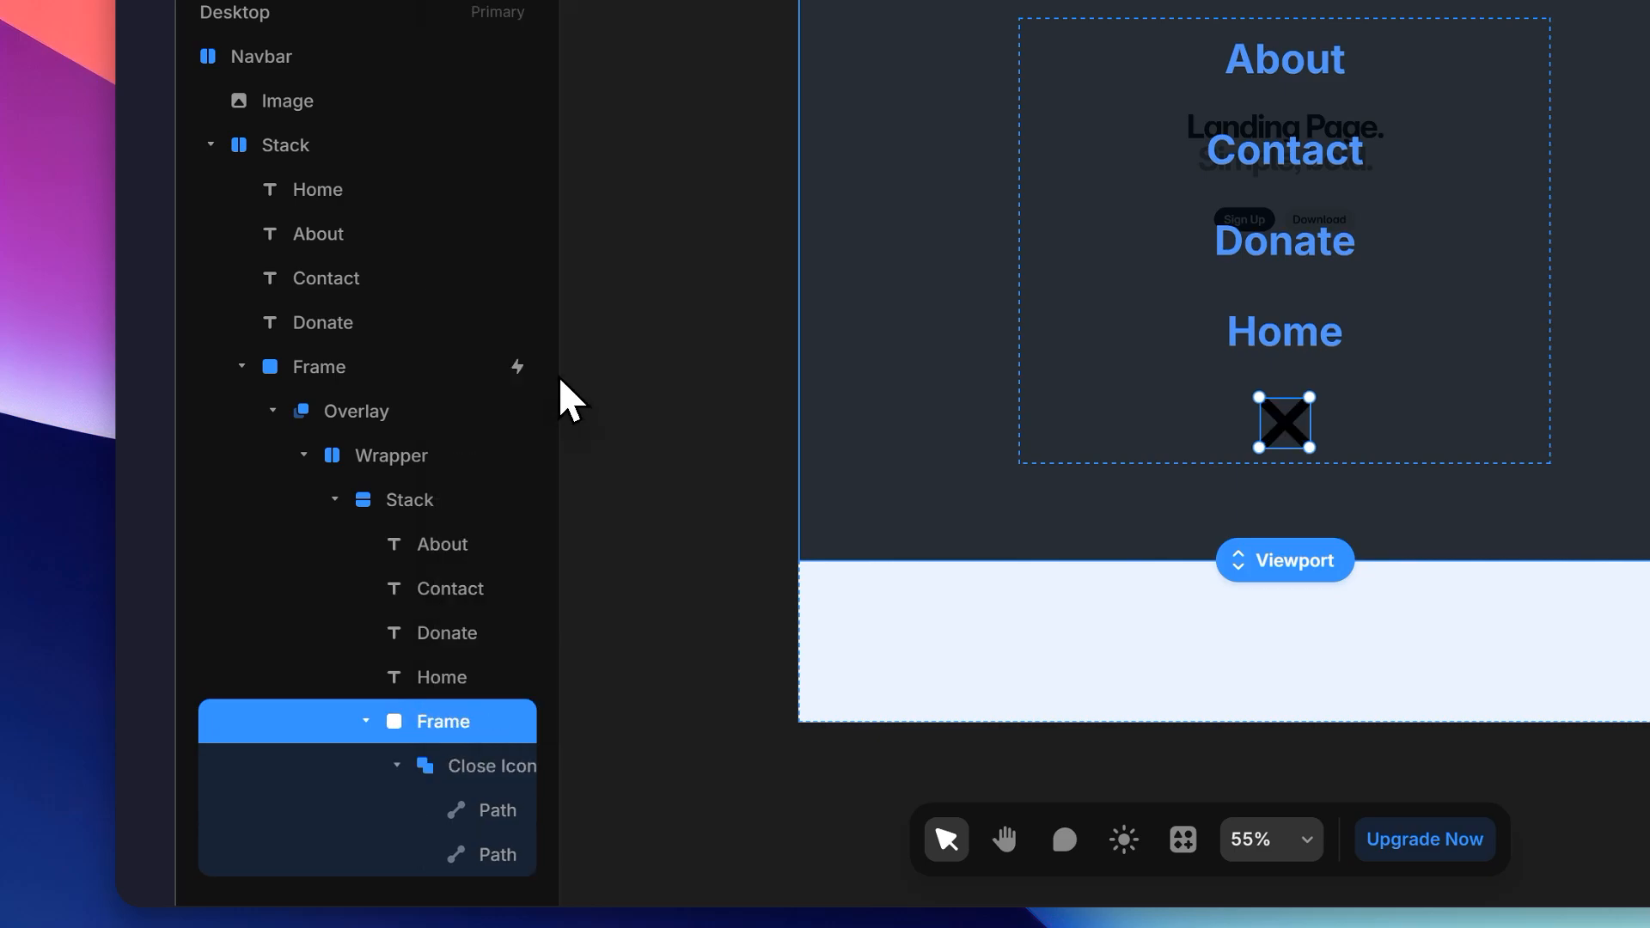
double_click(442, 716)
type("C")
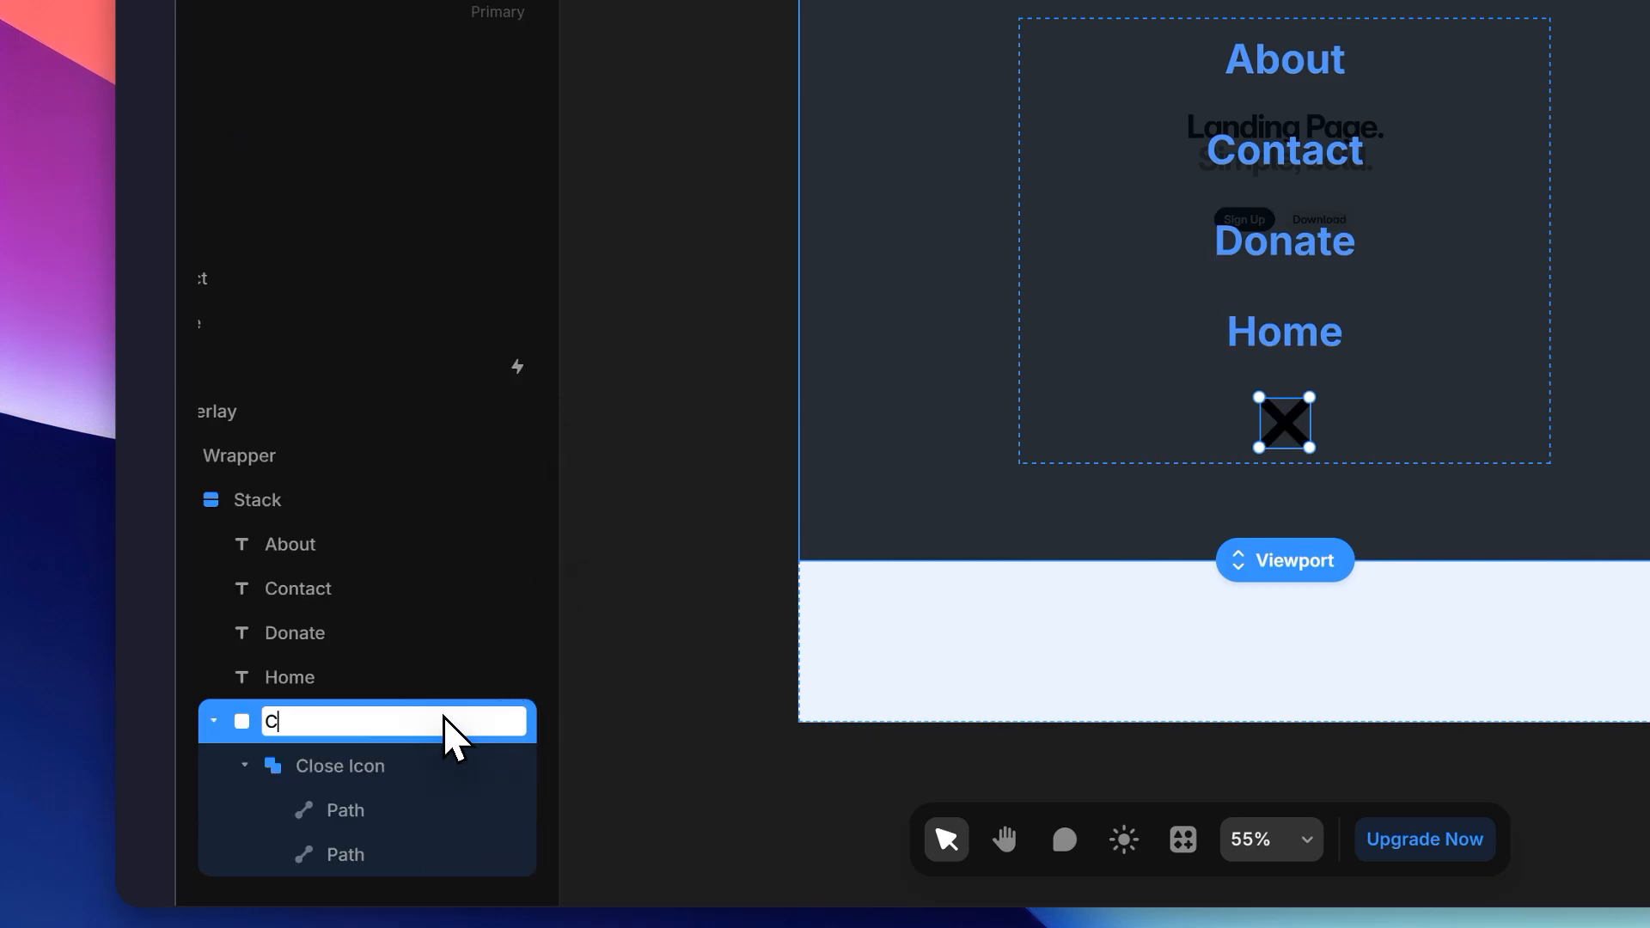
type("lose Icon Wrapper")
key("Return")
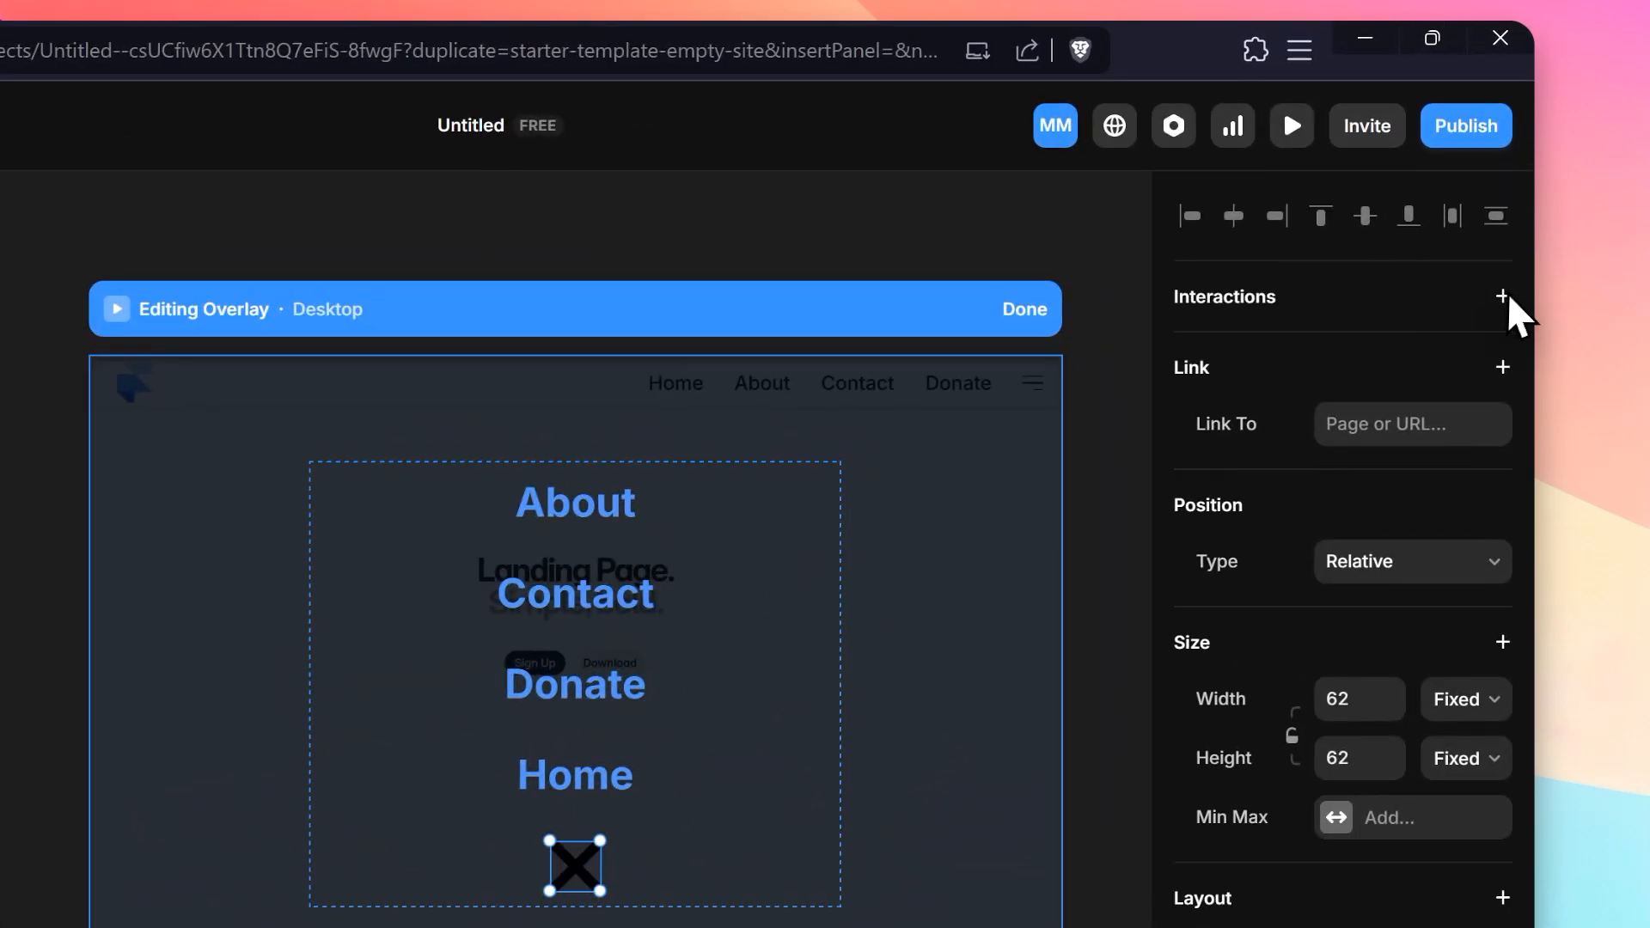
Step: Add a Close Overlay interaction to the Close Icon Wrapper, triggered on Click
left_click(1513, 205)
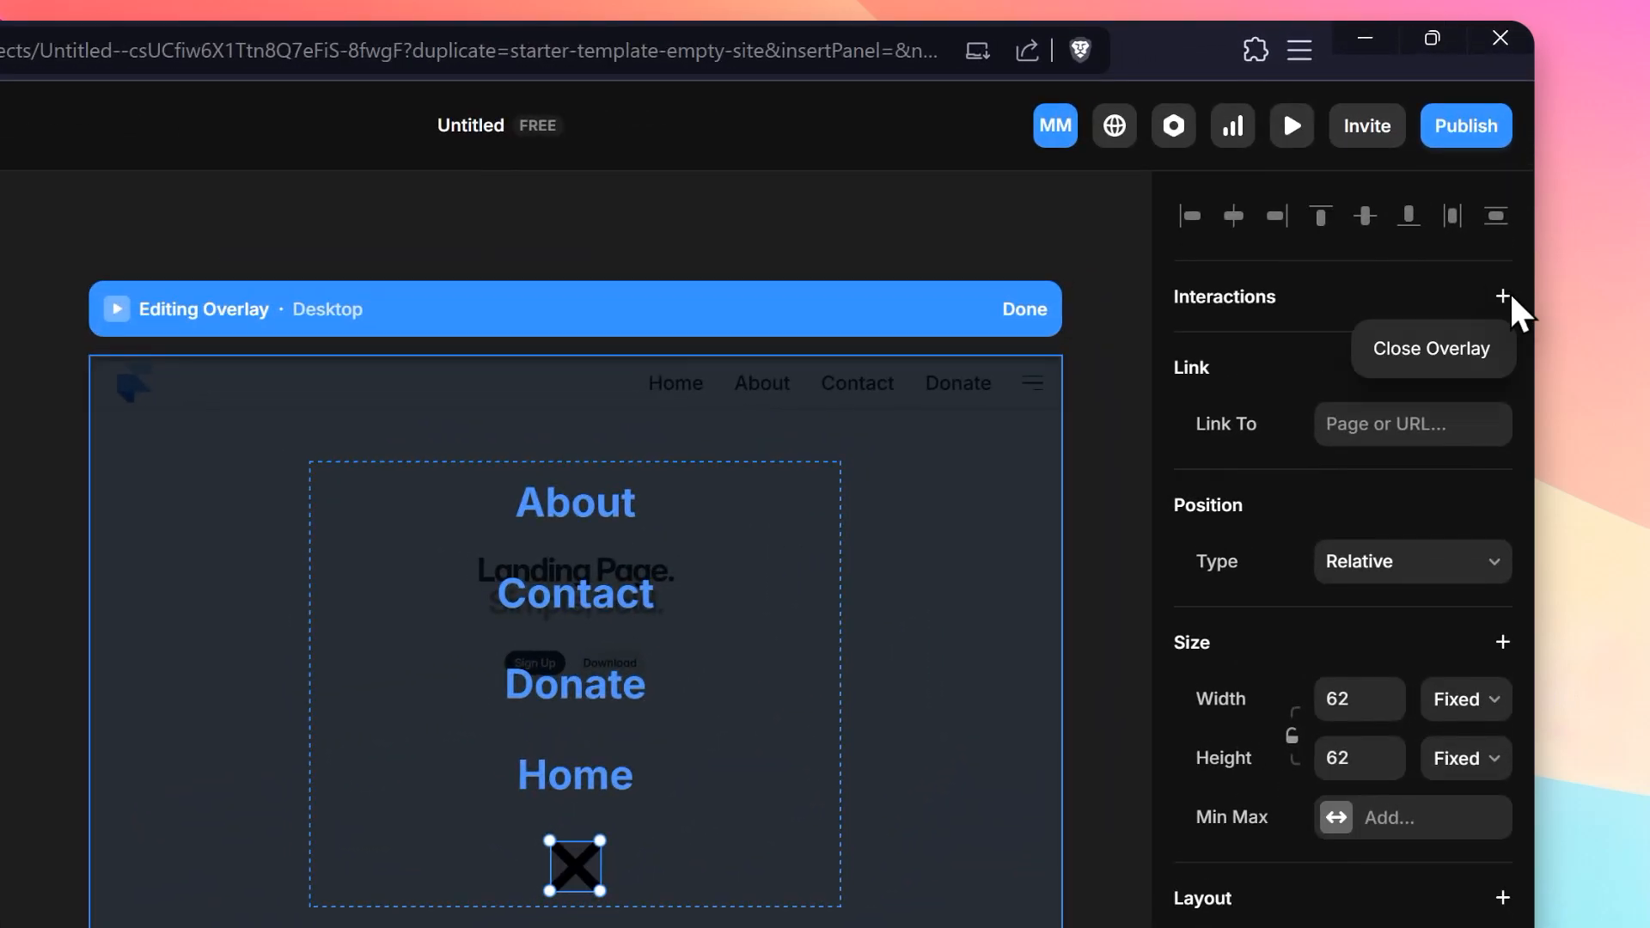
left_click(1471, 369)
left_click(1016, 445)
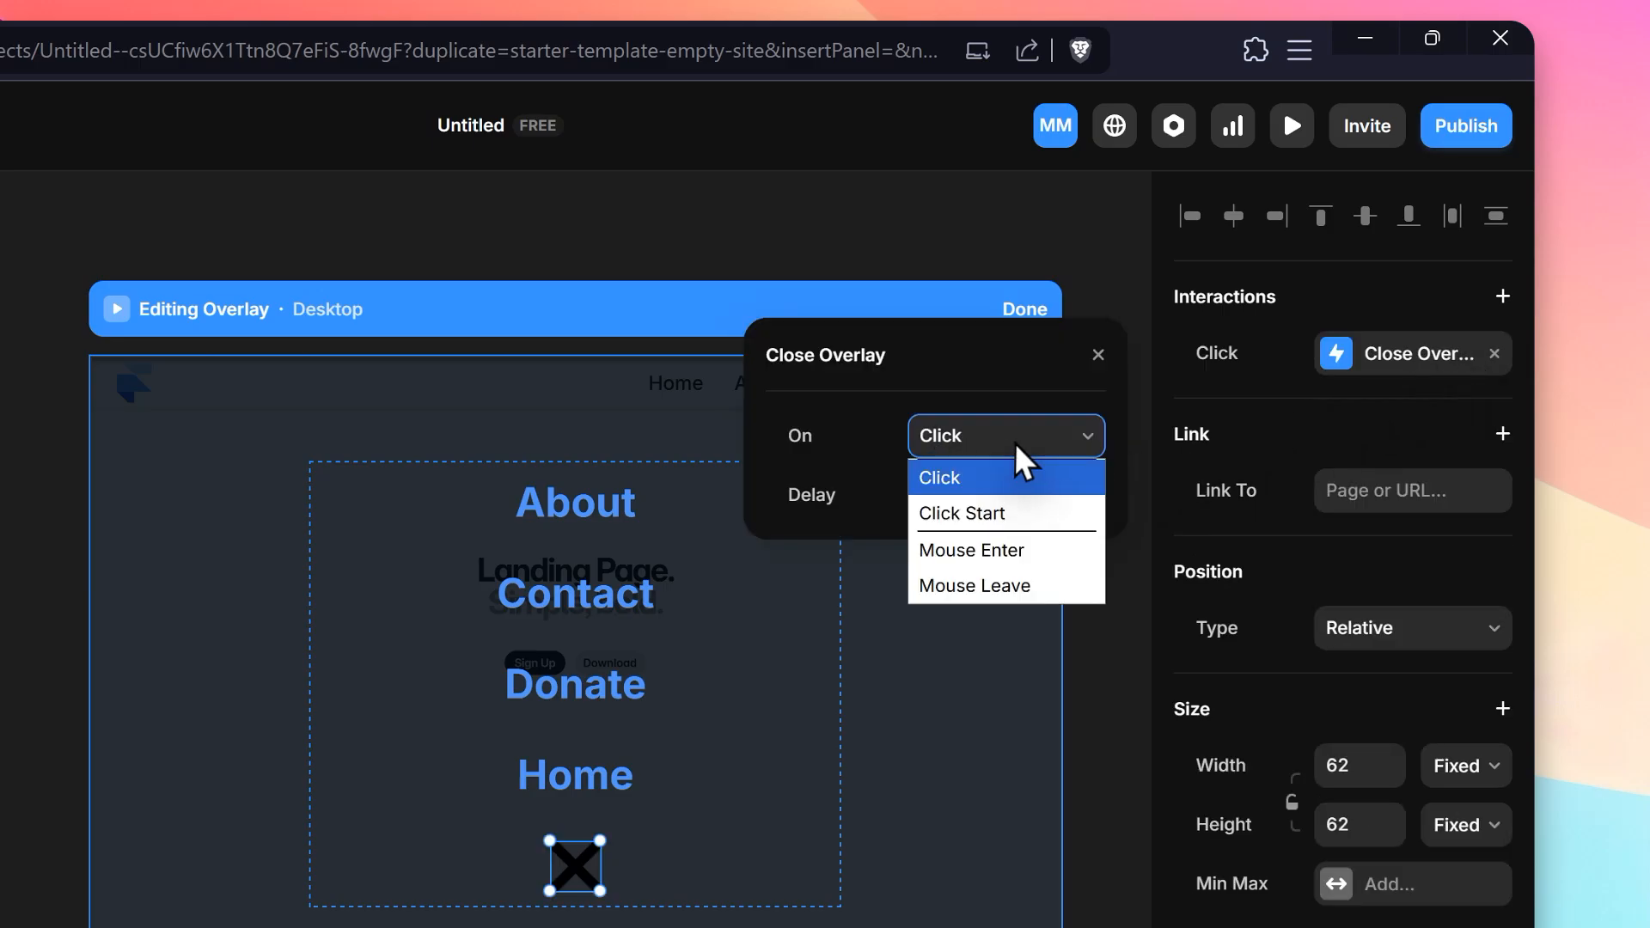
left_click(952, 478)
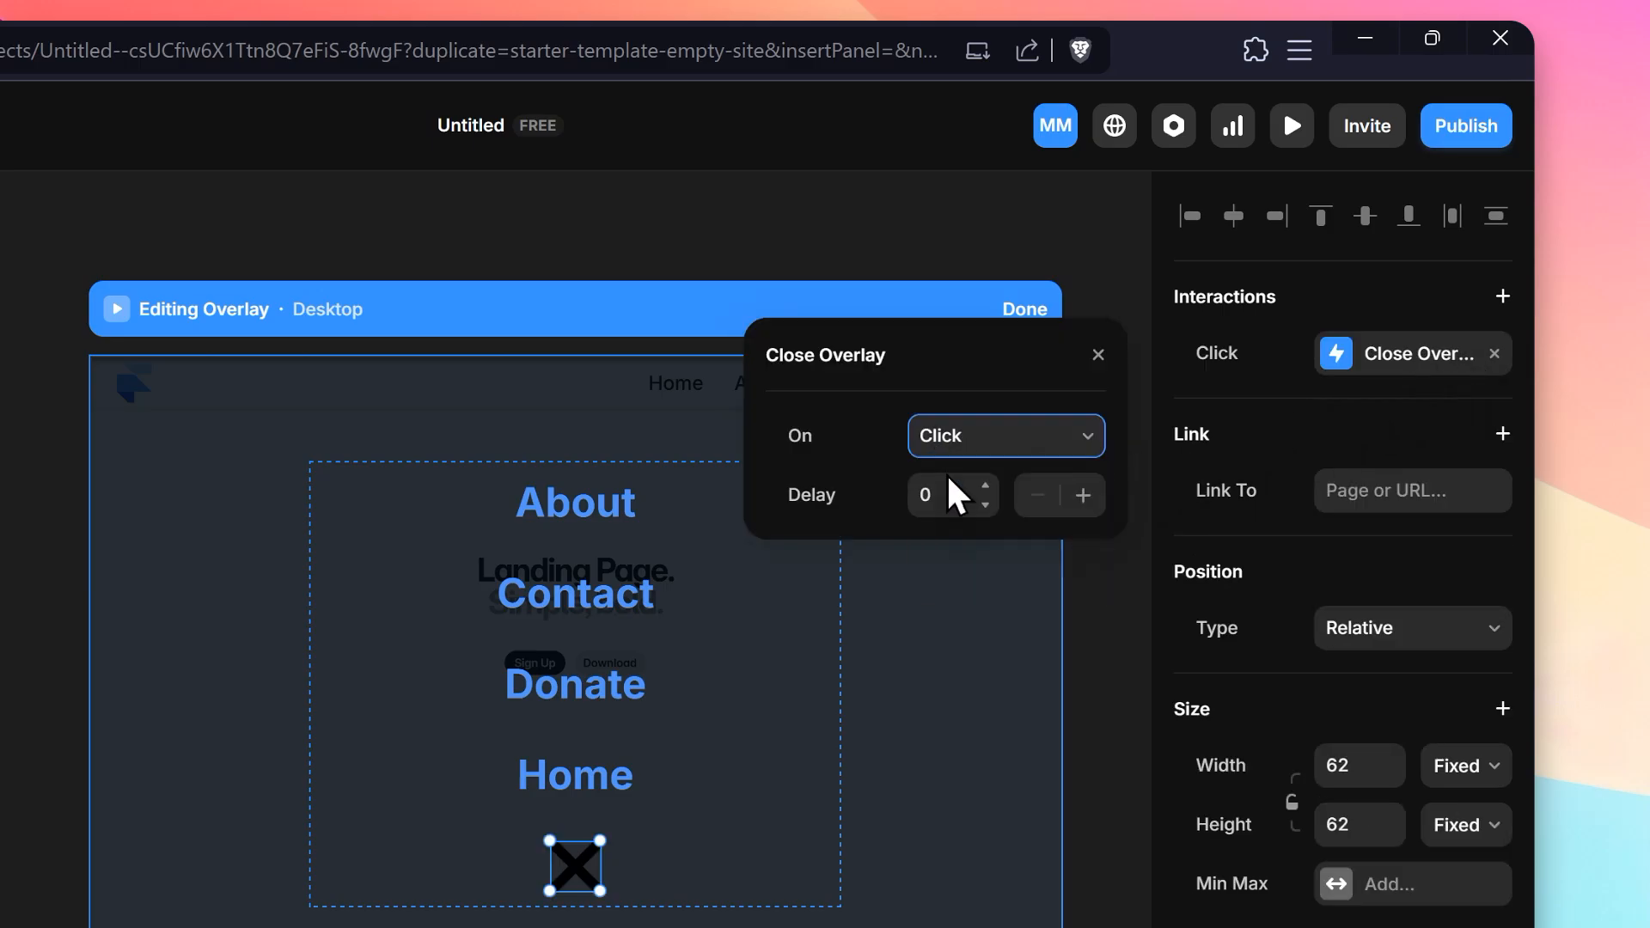
left_click(1098, 355)
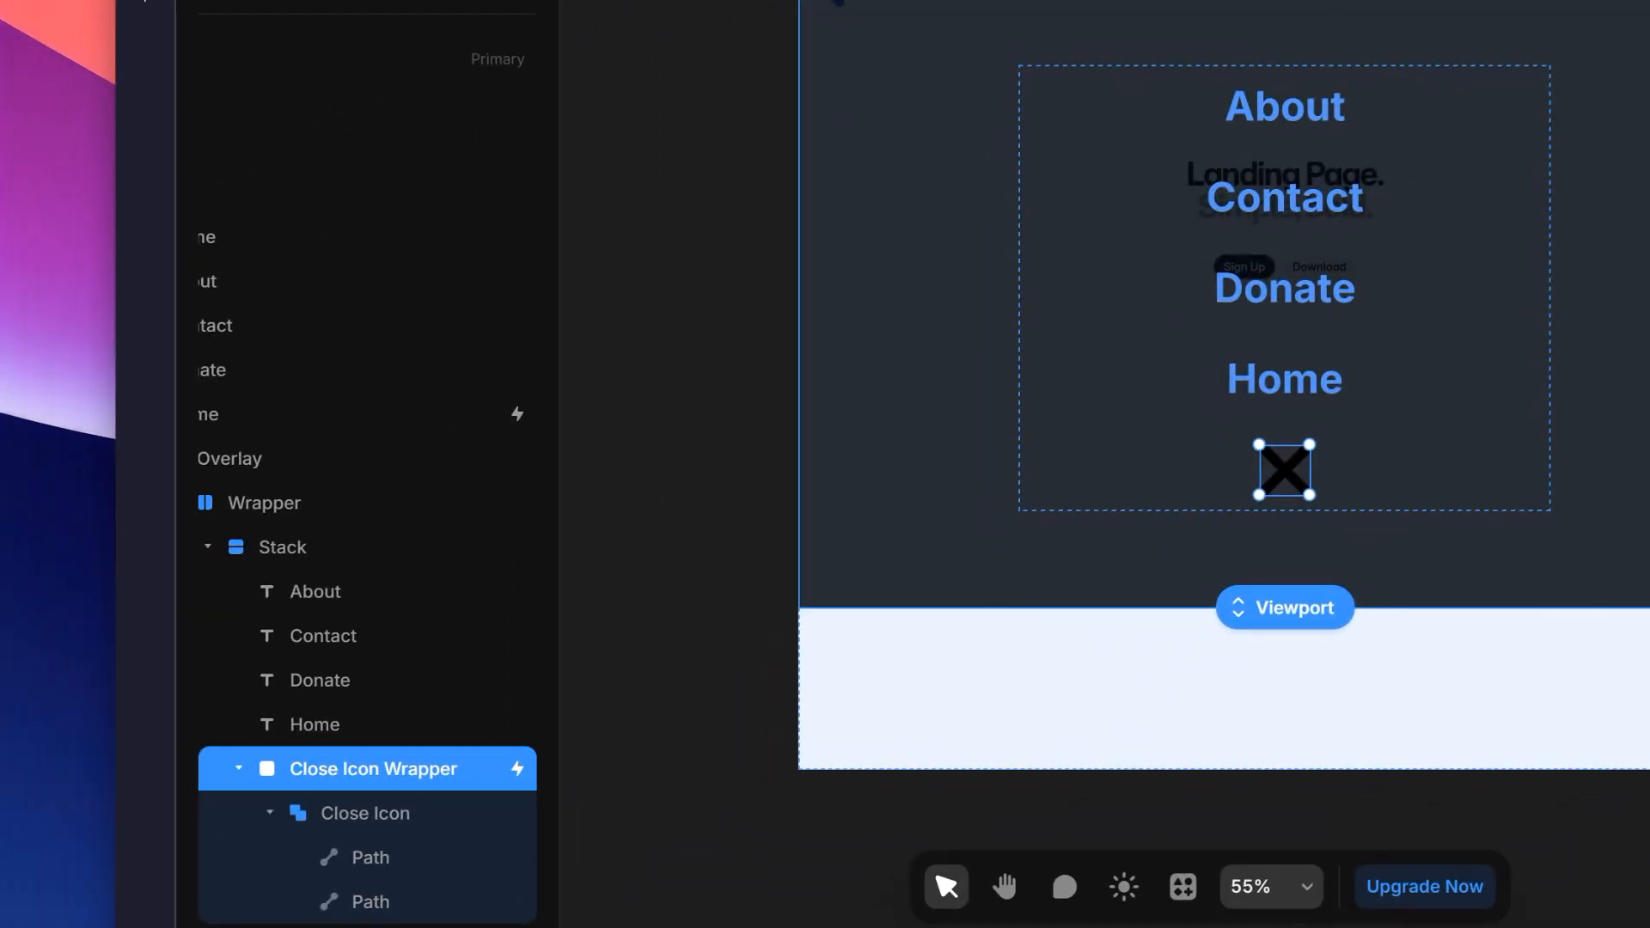
Step: Apply the Fade In preset to the Overlay and set its exit transition to Ease Out
scroll(360, 687, "left", 4)
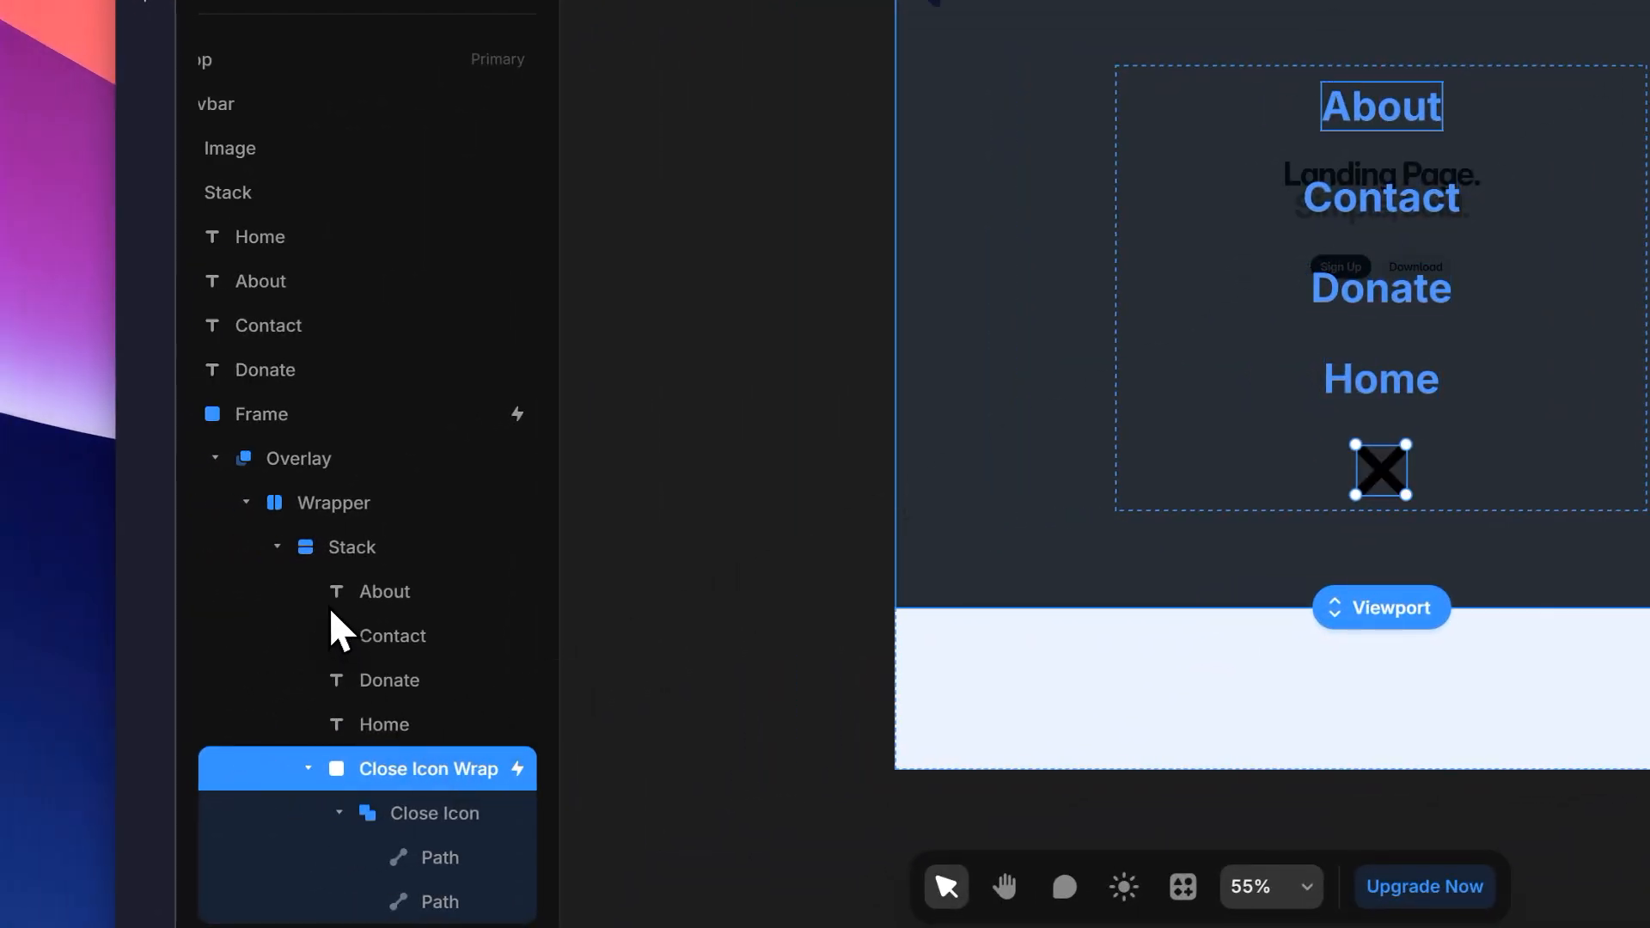
left_click(332, 468)
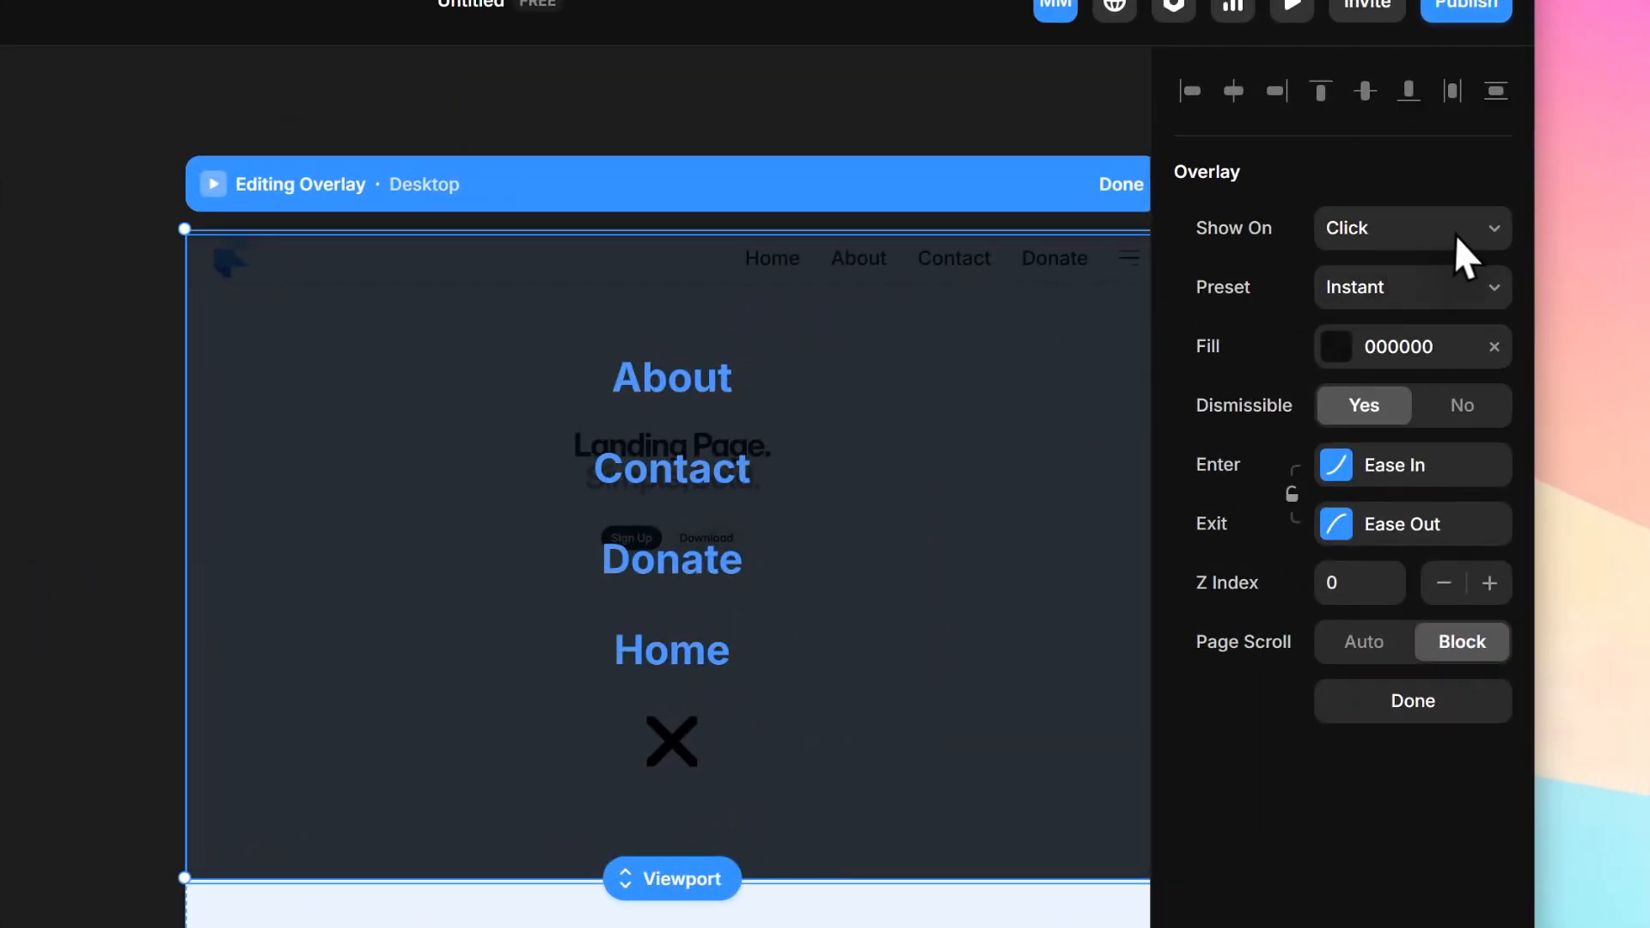
left_click(1351, 294)
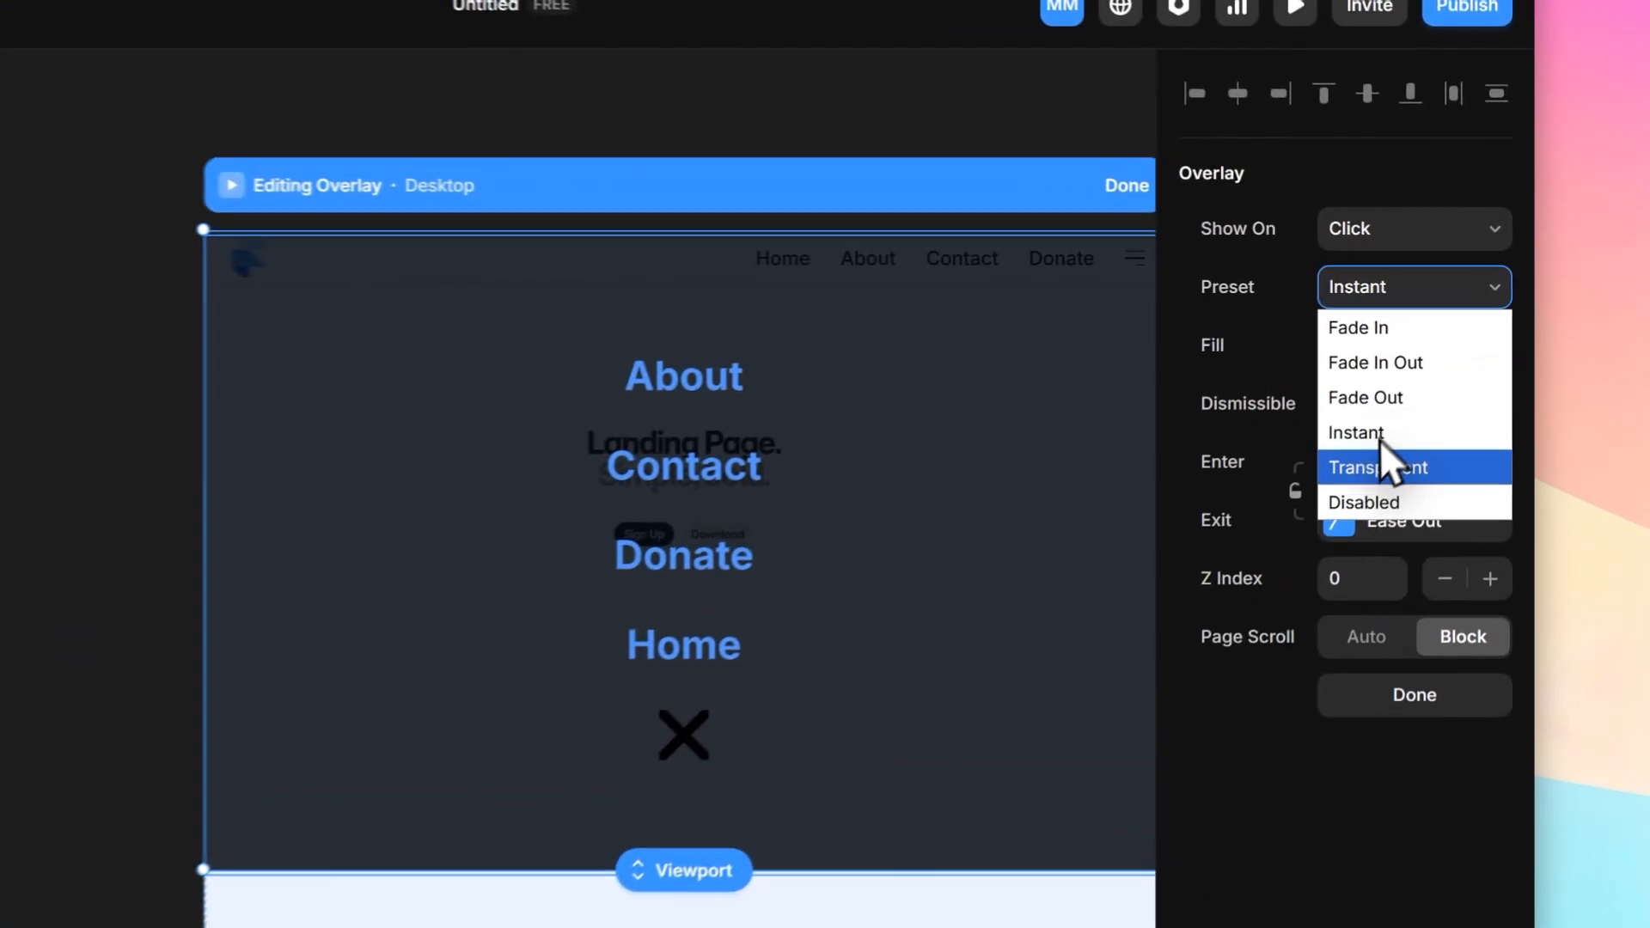
left_click(1297, 369)
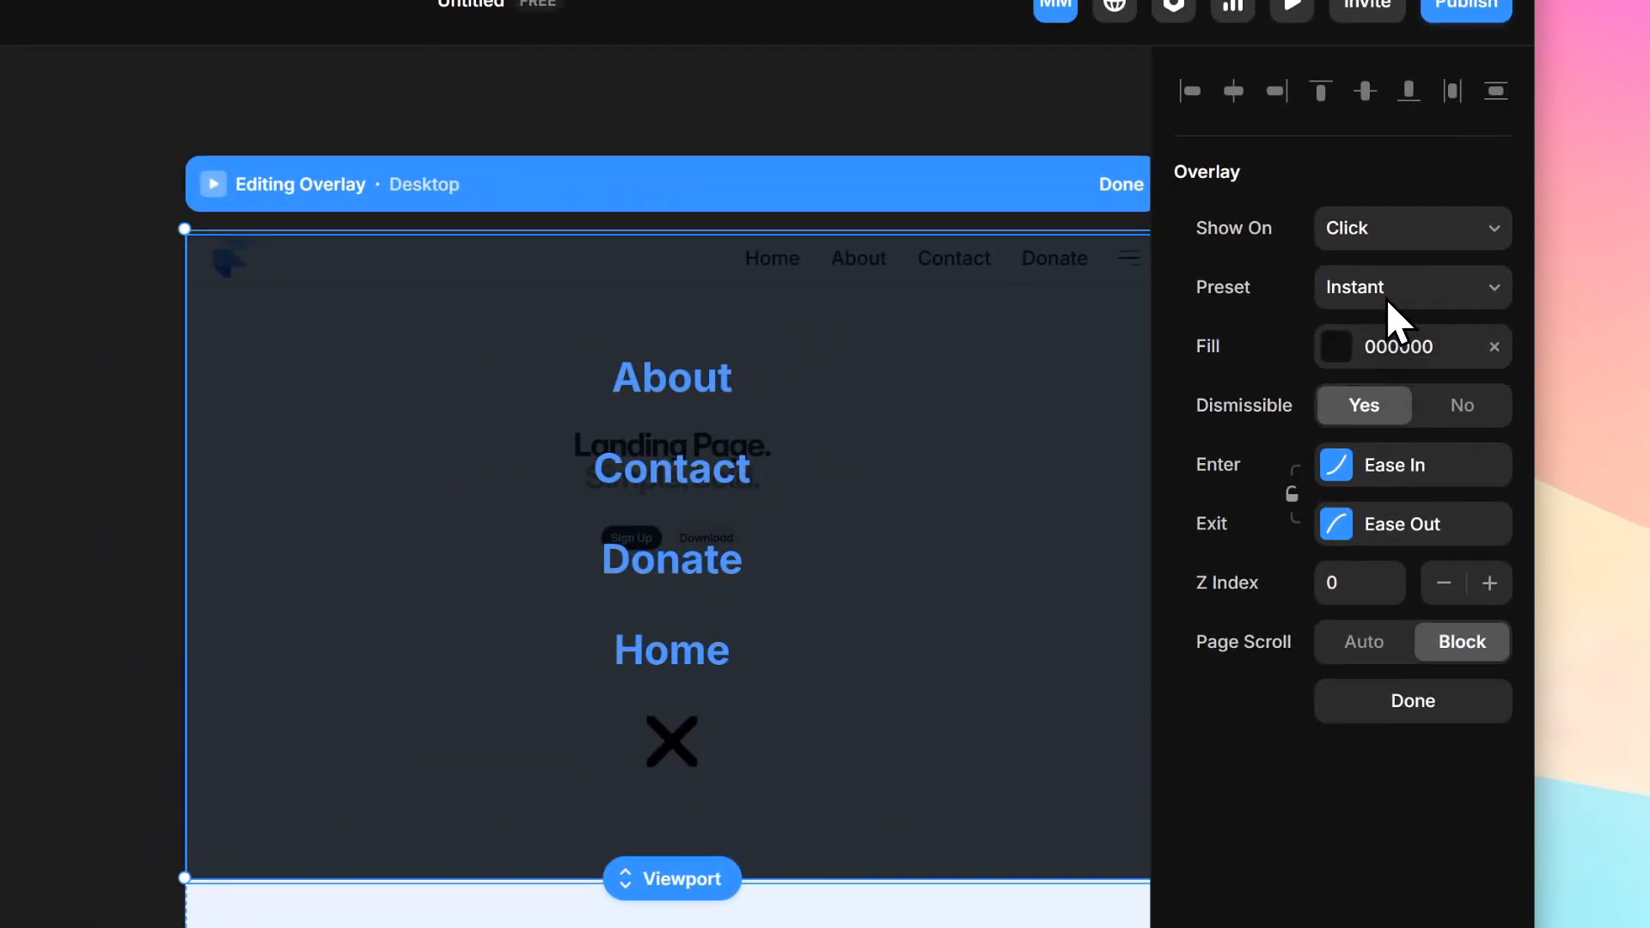
left_click(1385, 296)
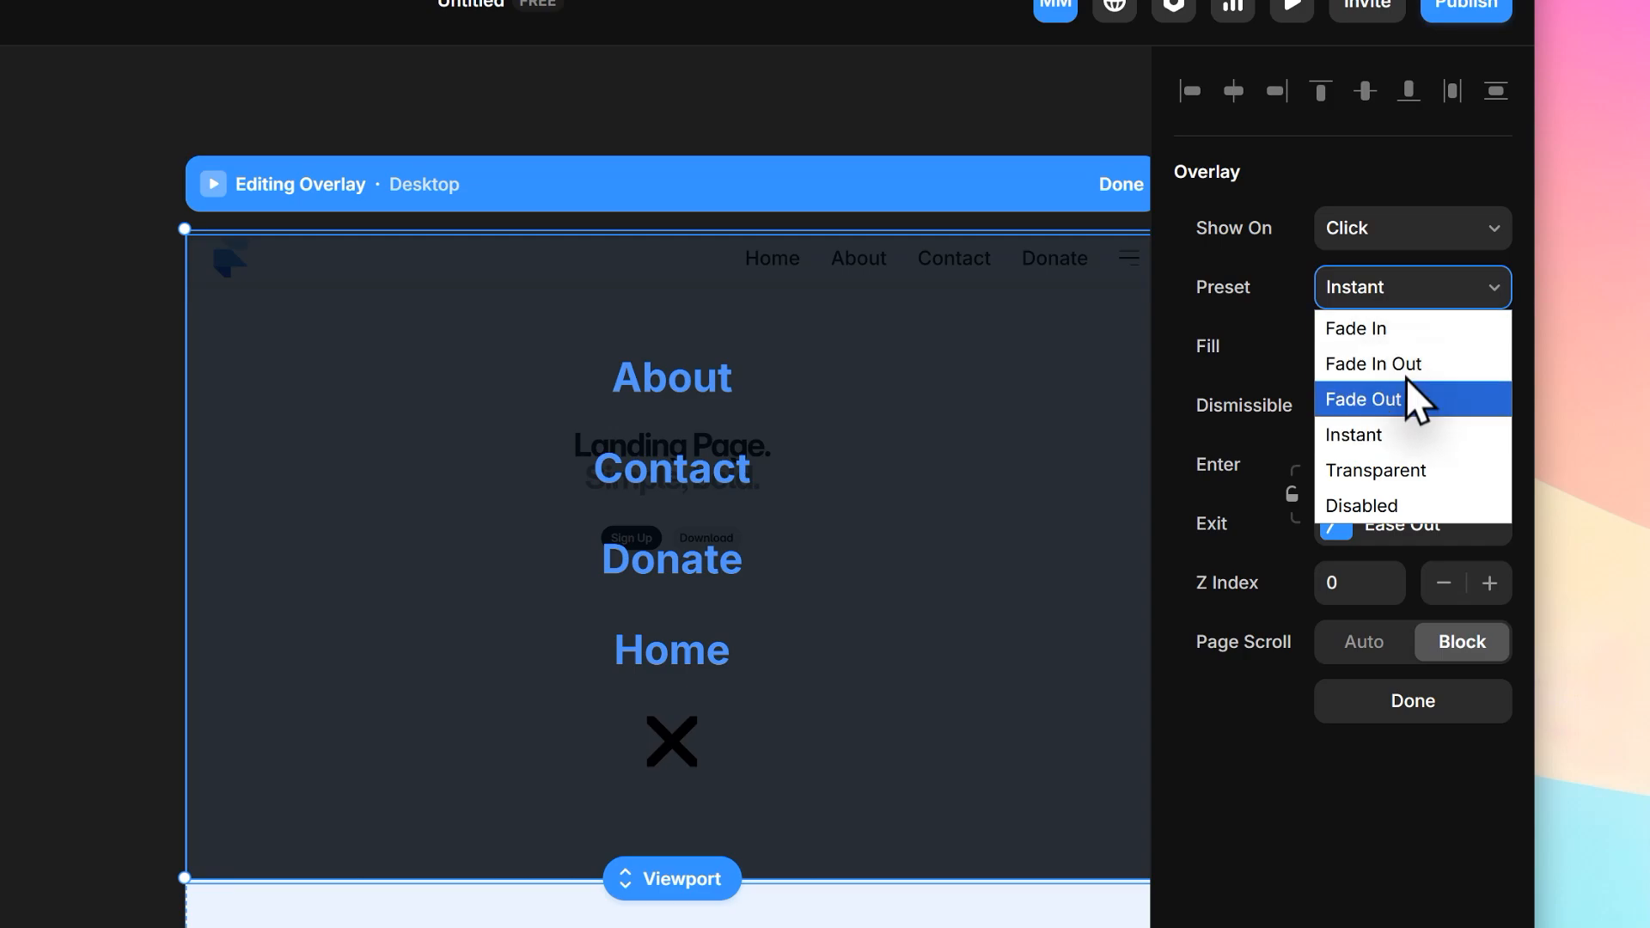
left_click(1380, 336)
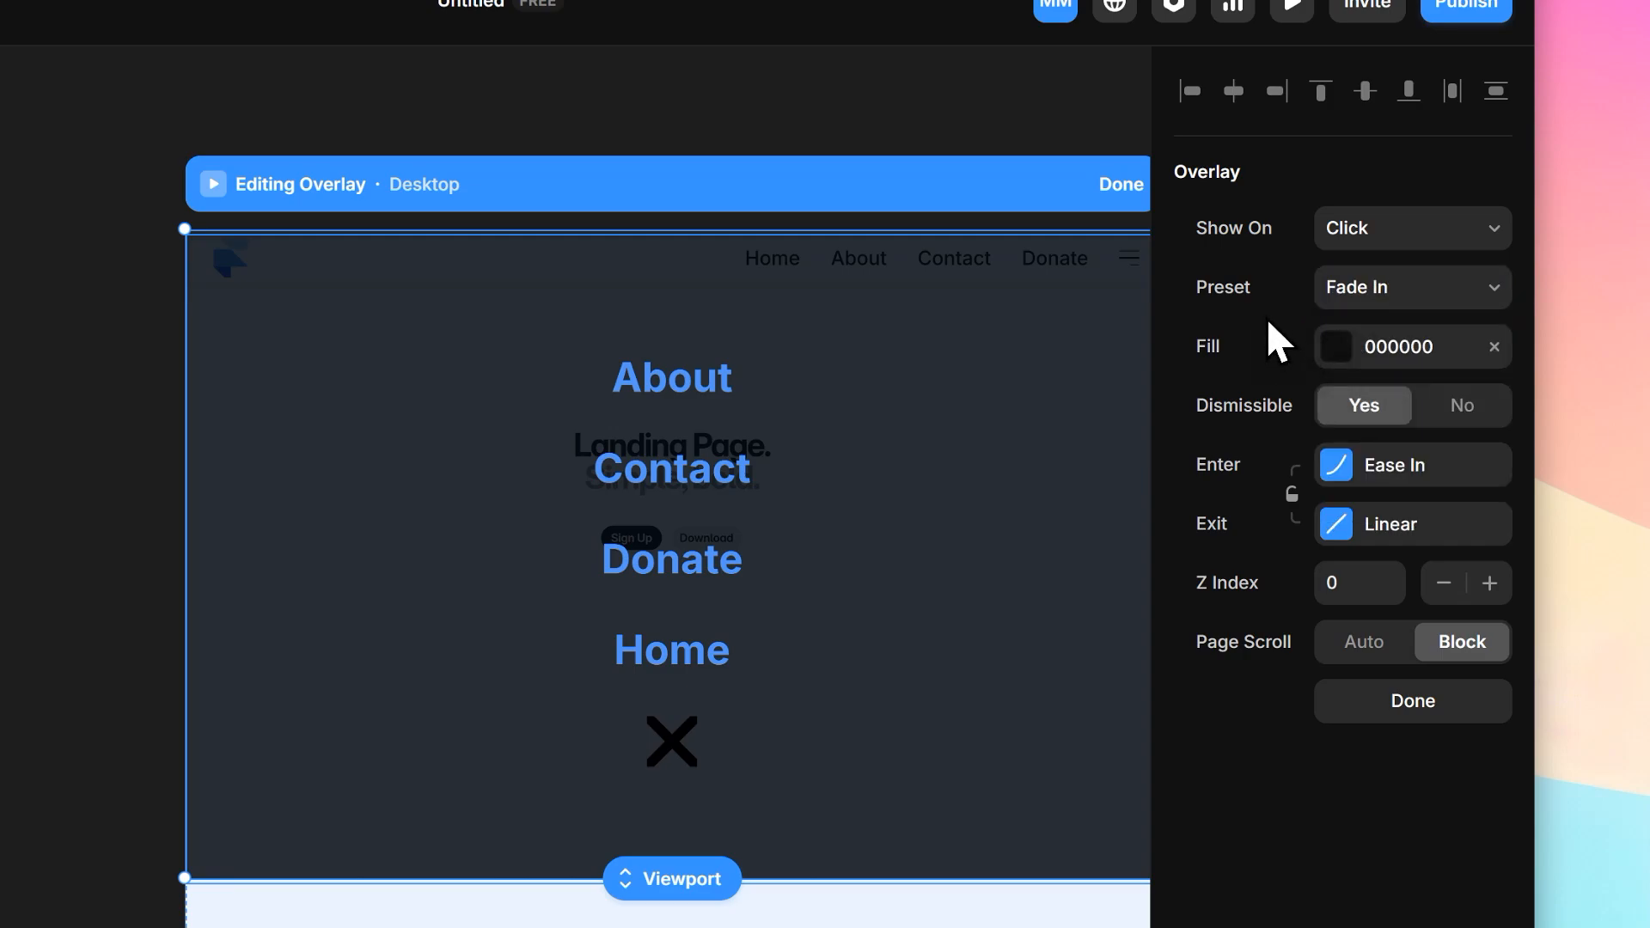
left_click(1345, 581)
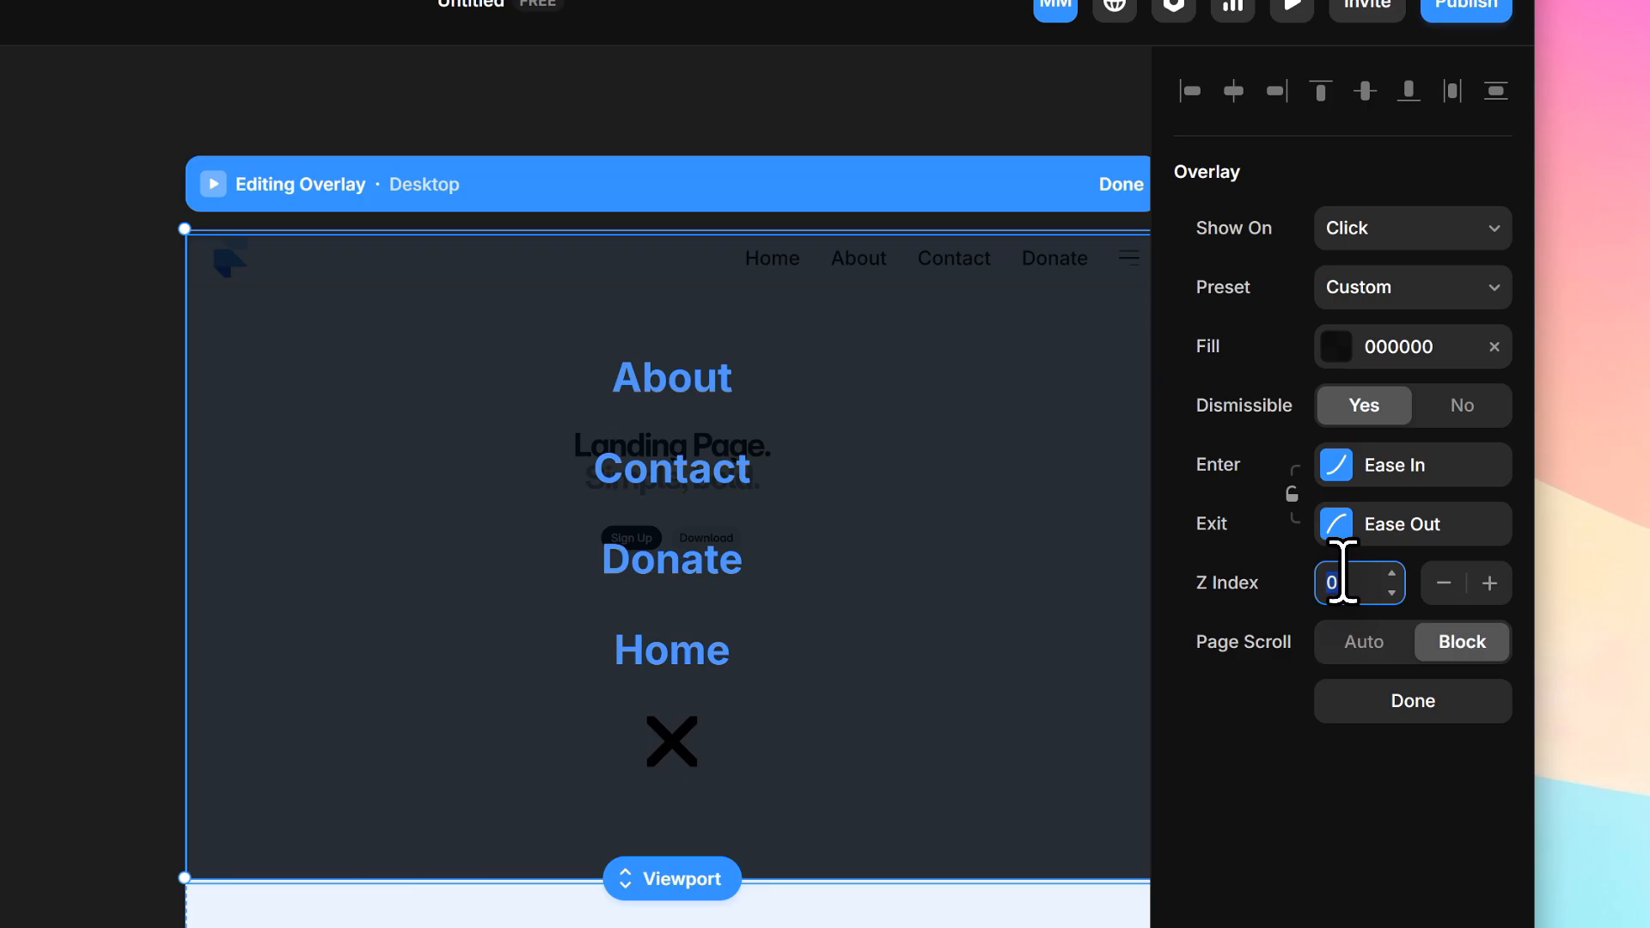
key("Return")
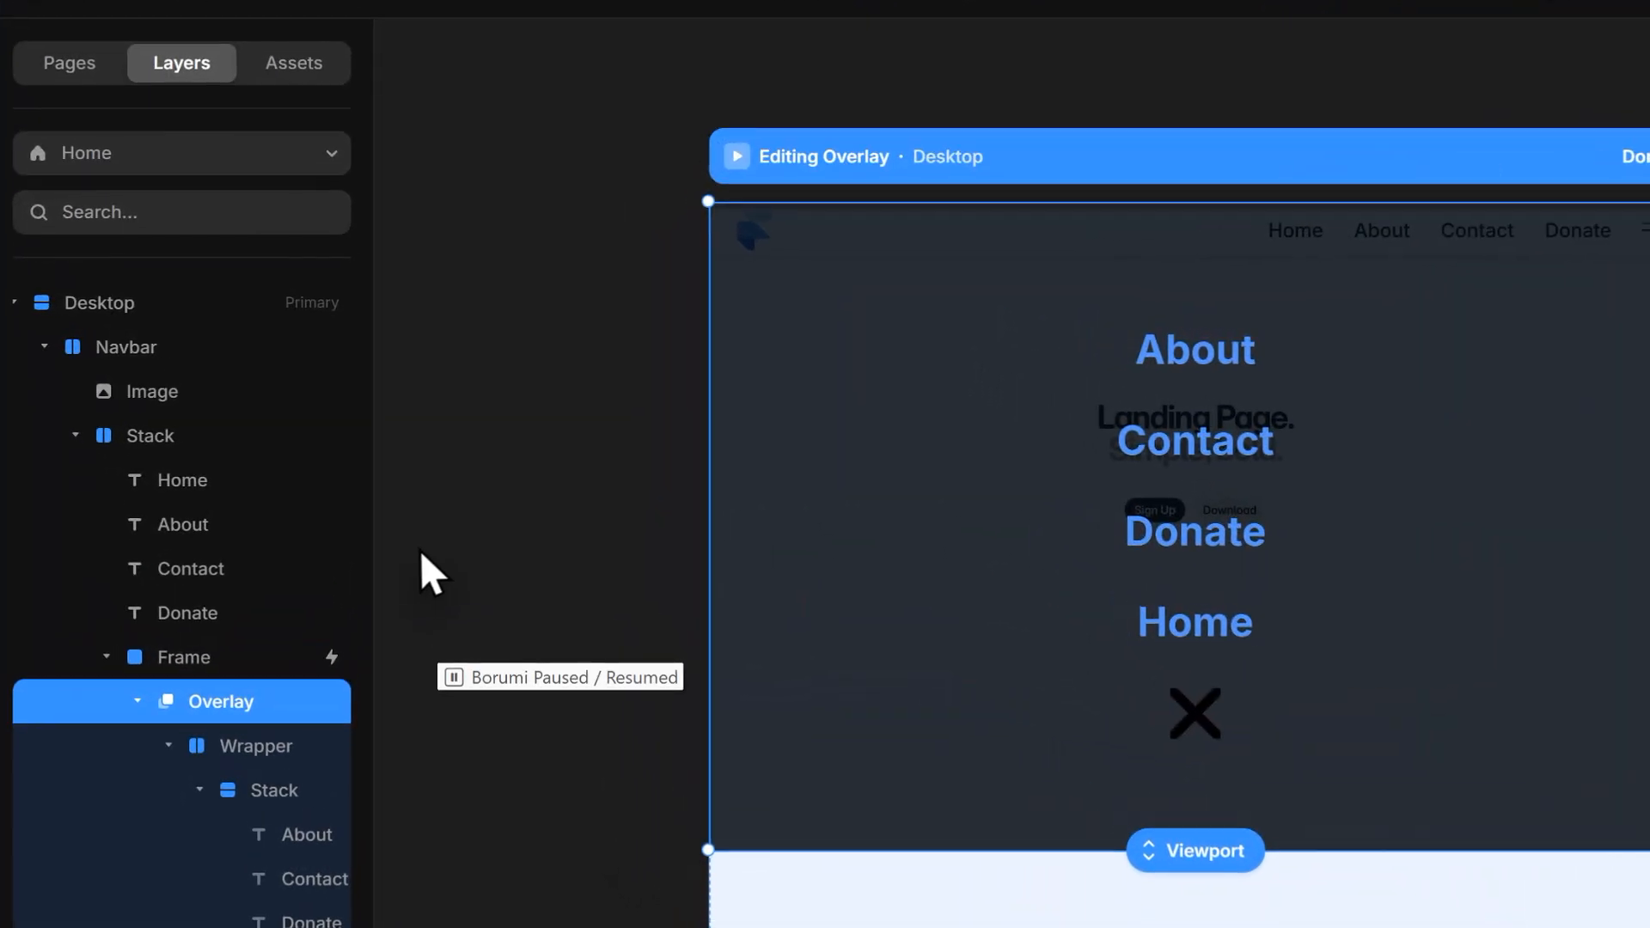
Step: Leave overlay editing and make the Hamburger Icon in the Desktop navbar invisible
left_click(456, 472)
scroll(608, 567, "right", 1)
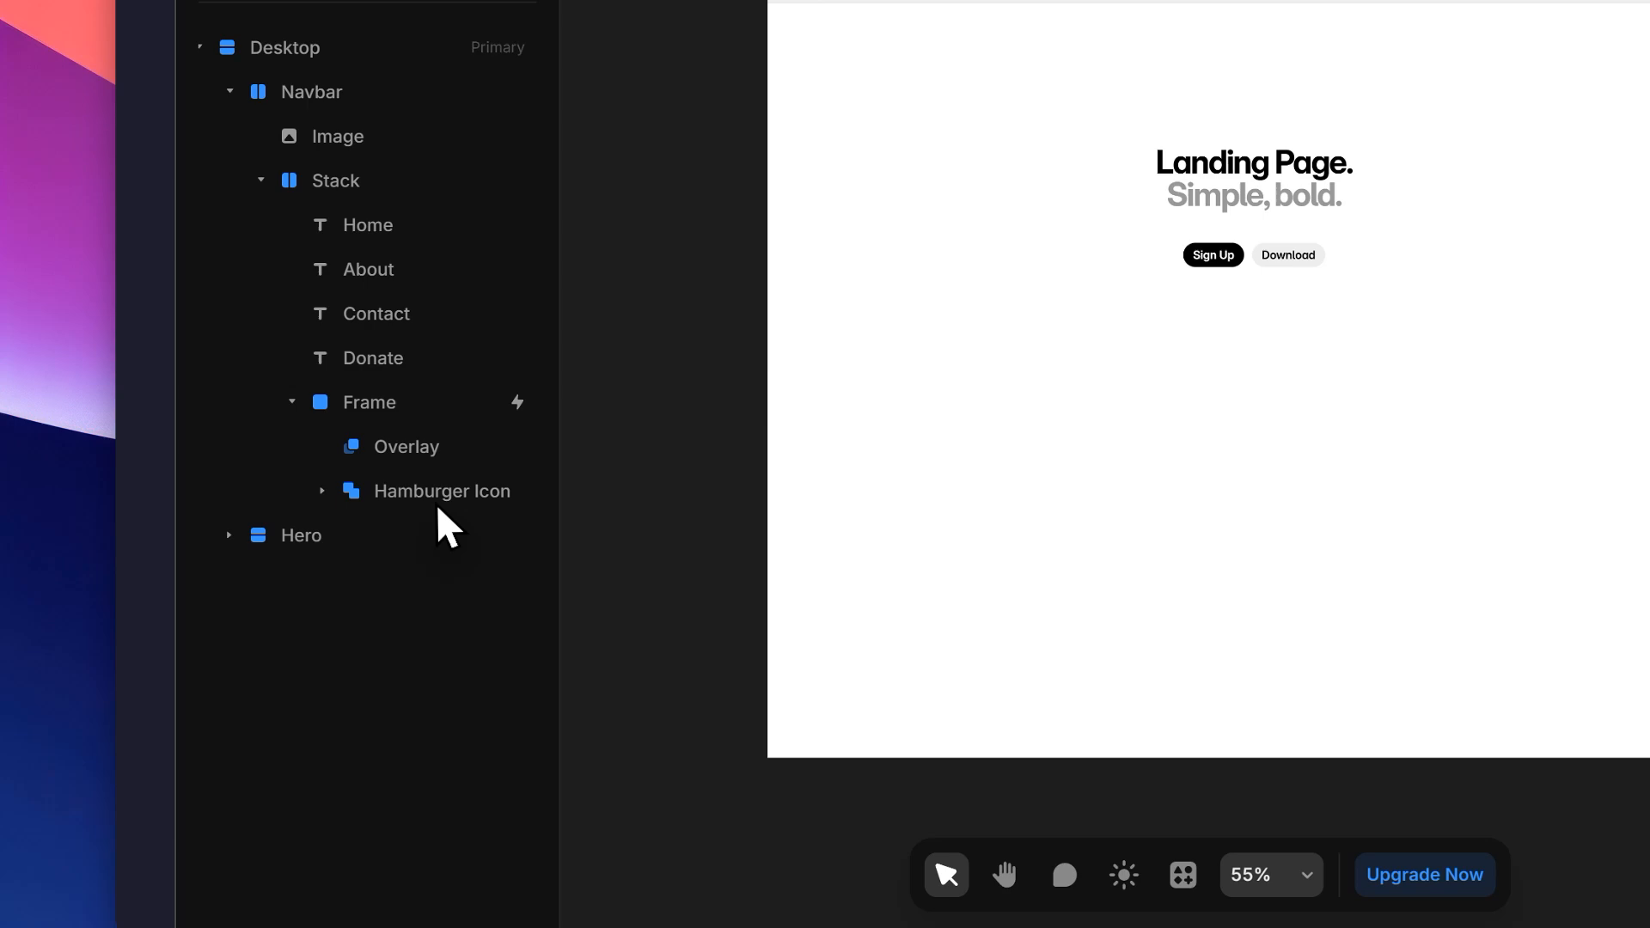
left_click(326, 613)
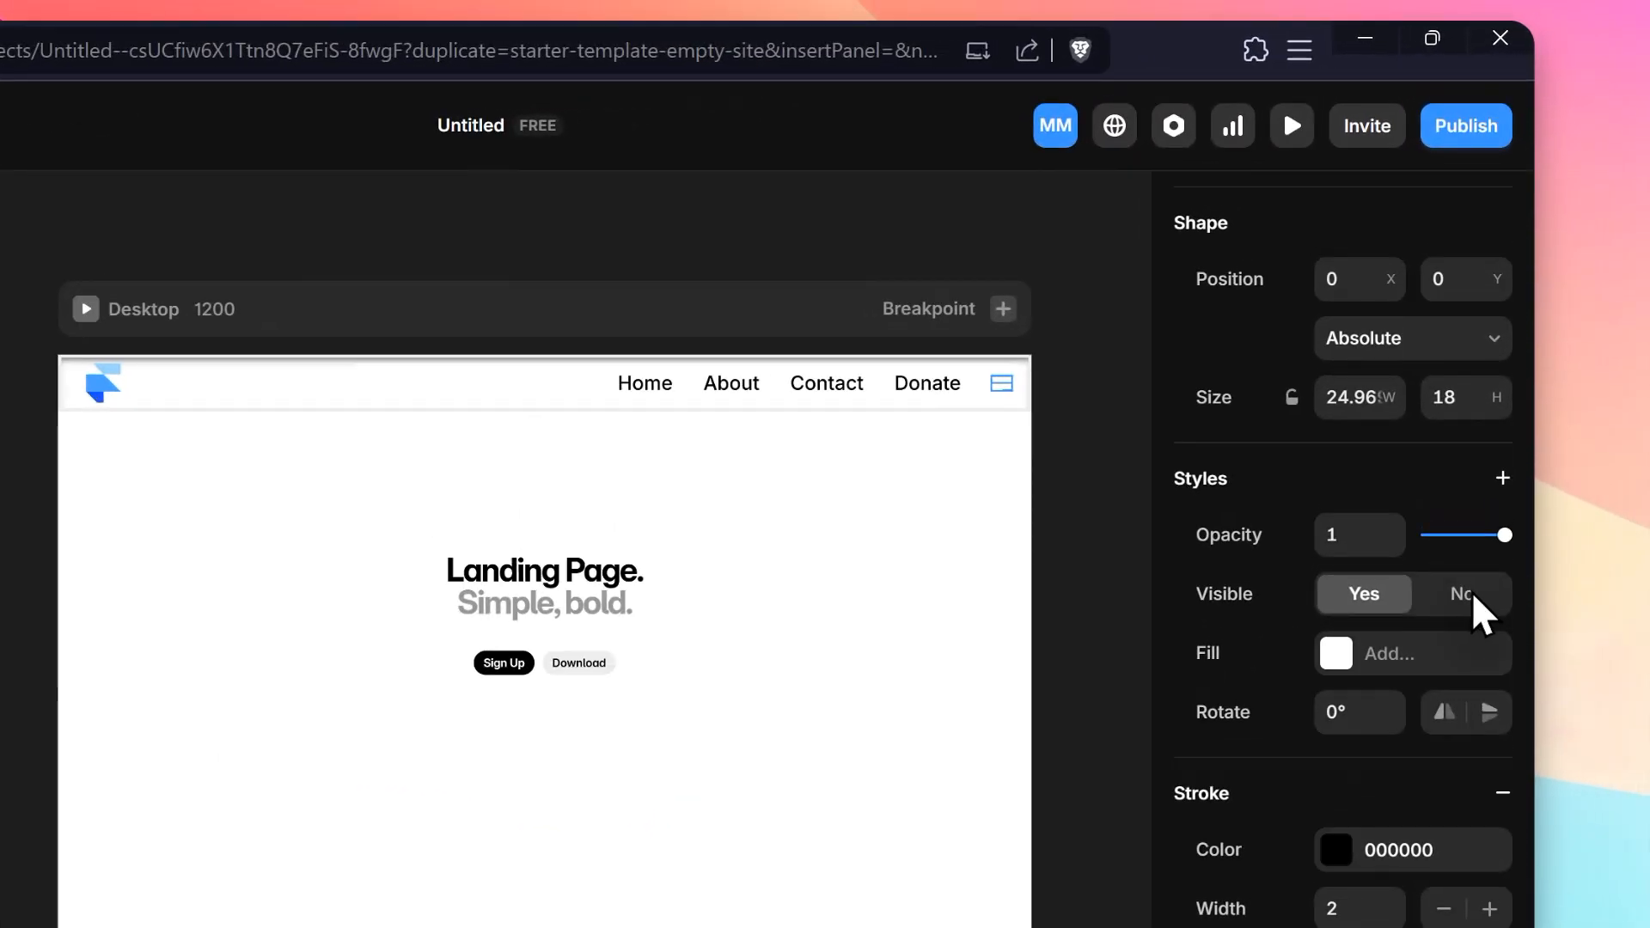
left_click(1471, 595)
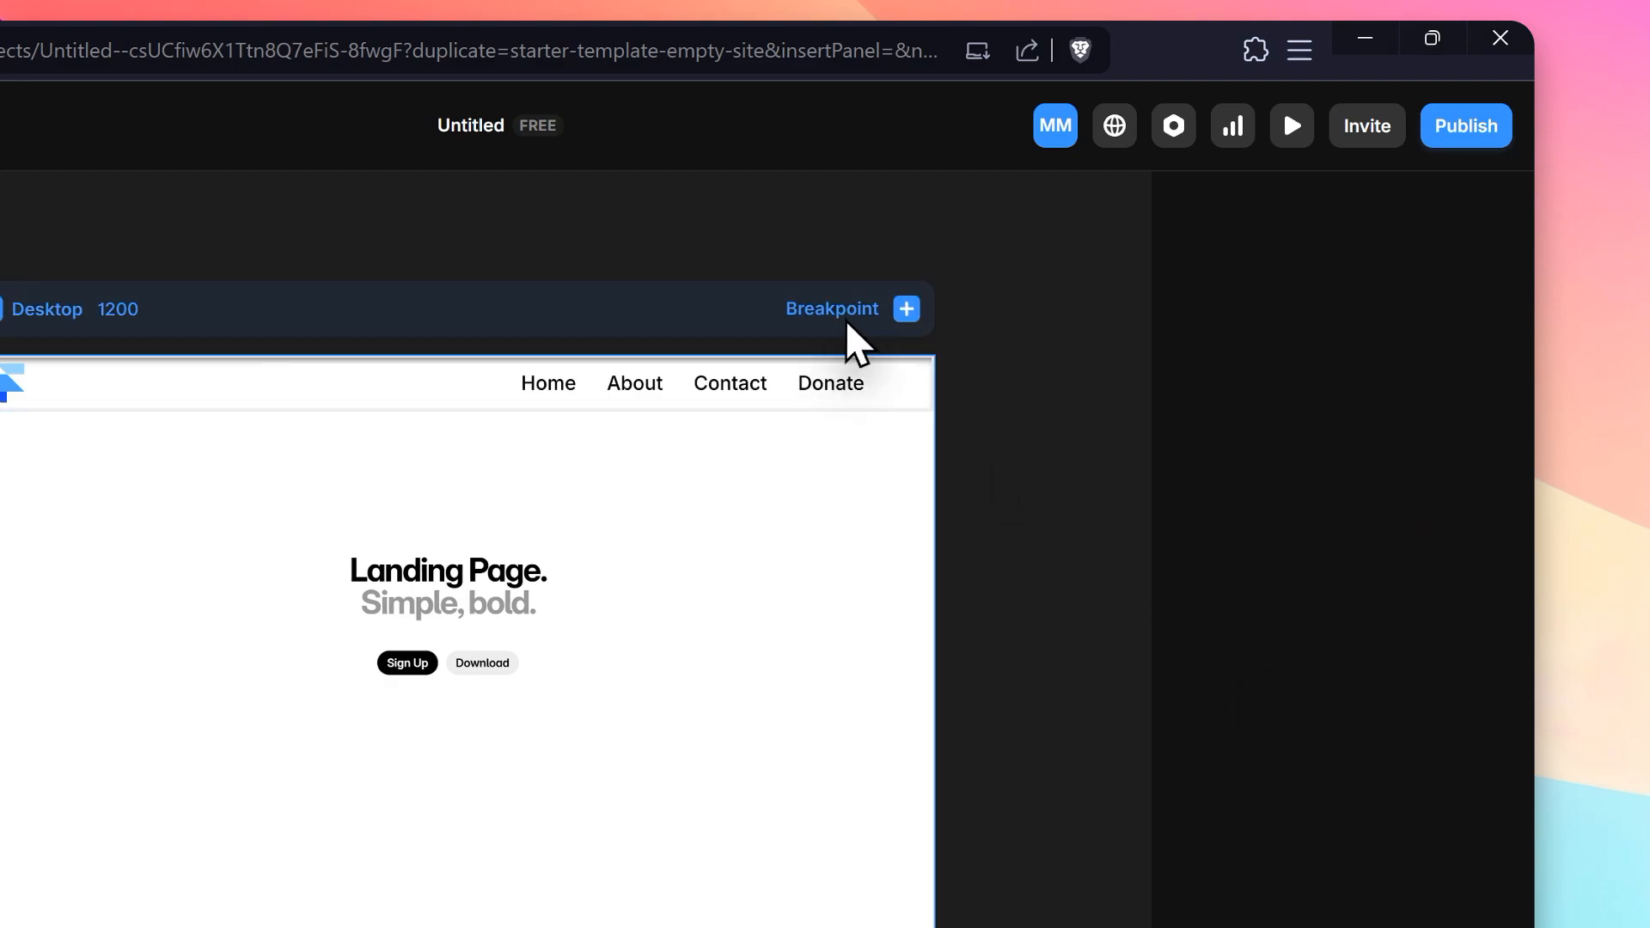
Step: Add a Phone breakpoint to the page and set the width of its navbar logo image to 60
left_click(886, 316)
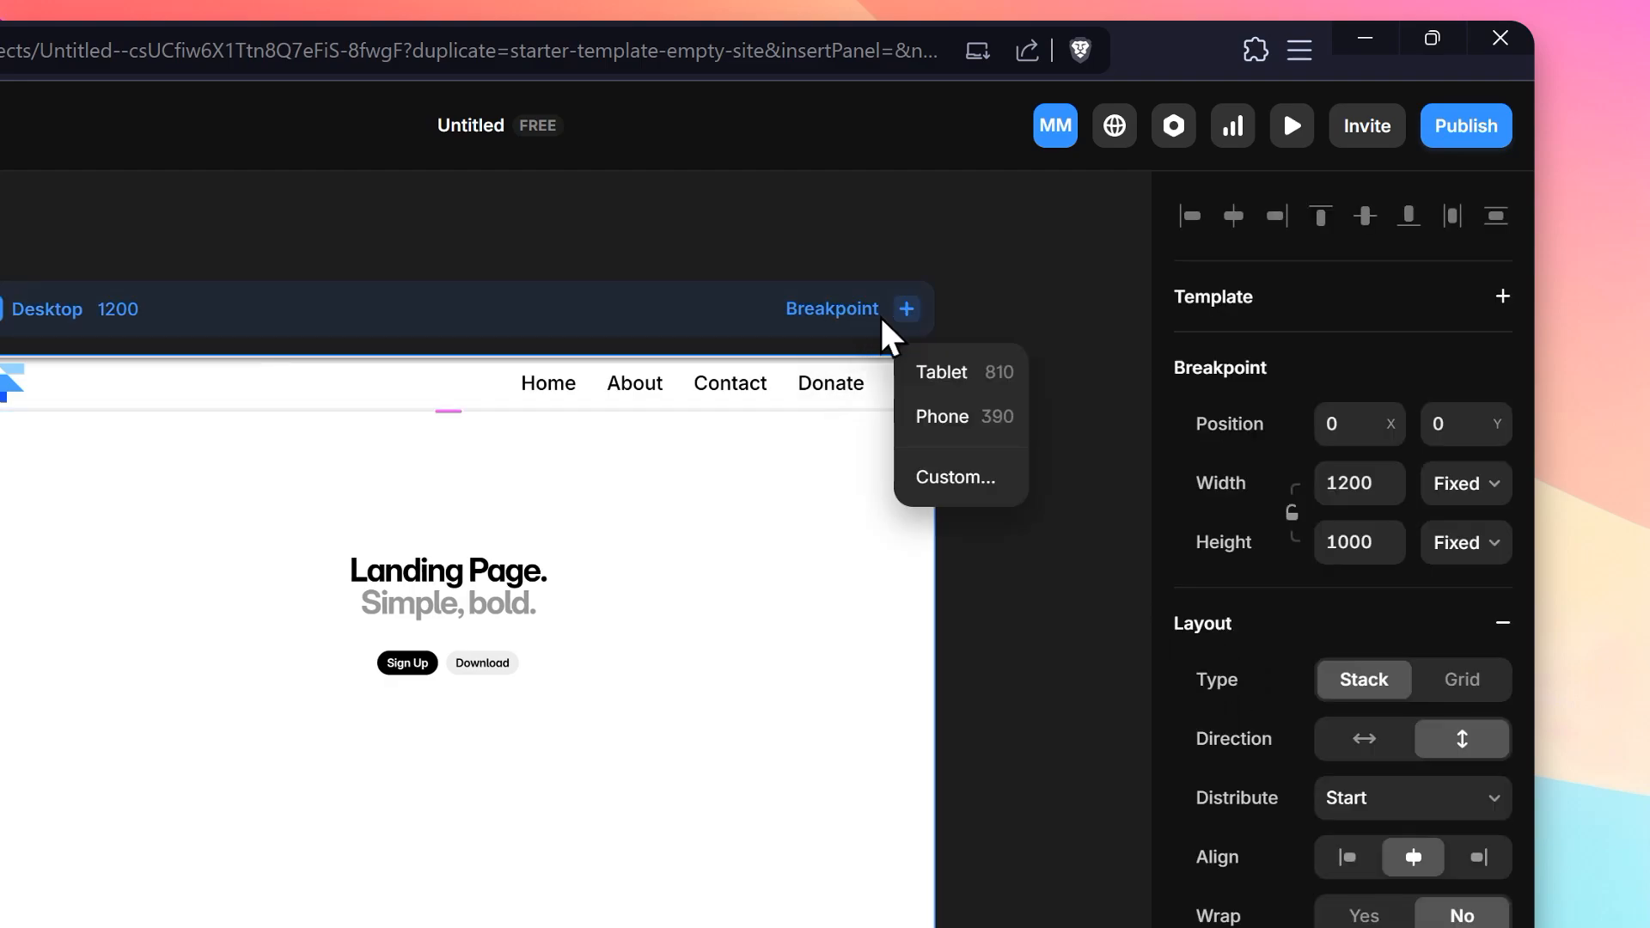
left_click(950, 417)
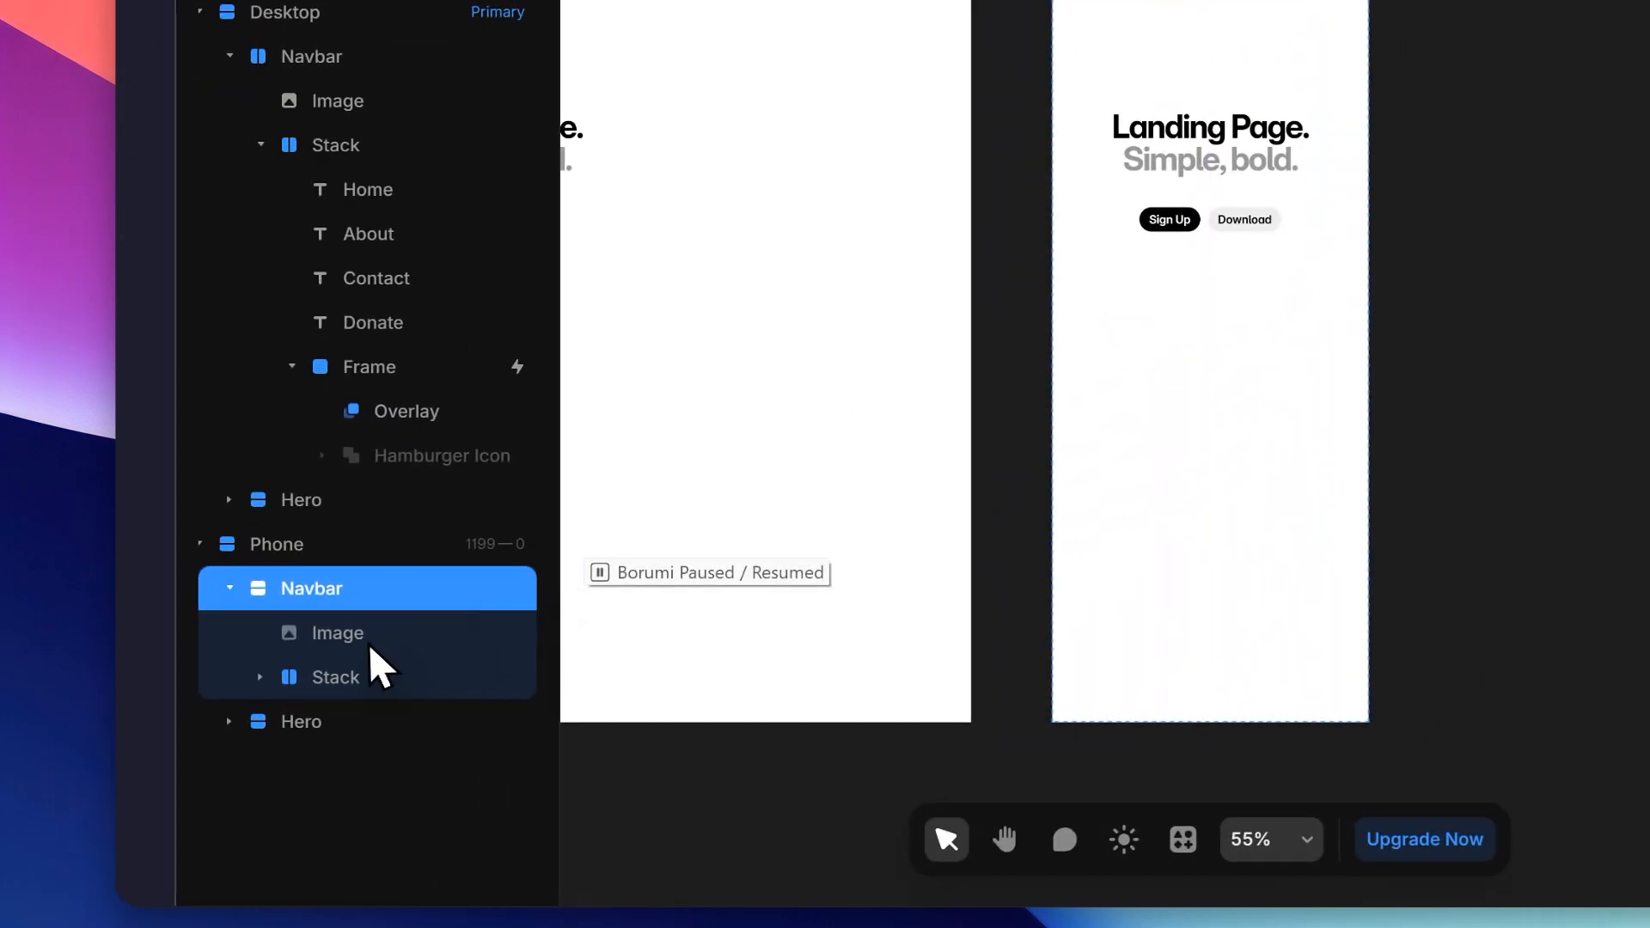
left_click(368, 642)
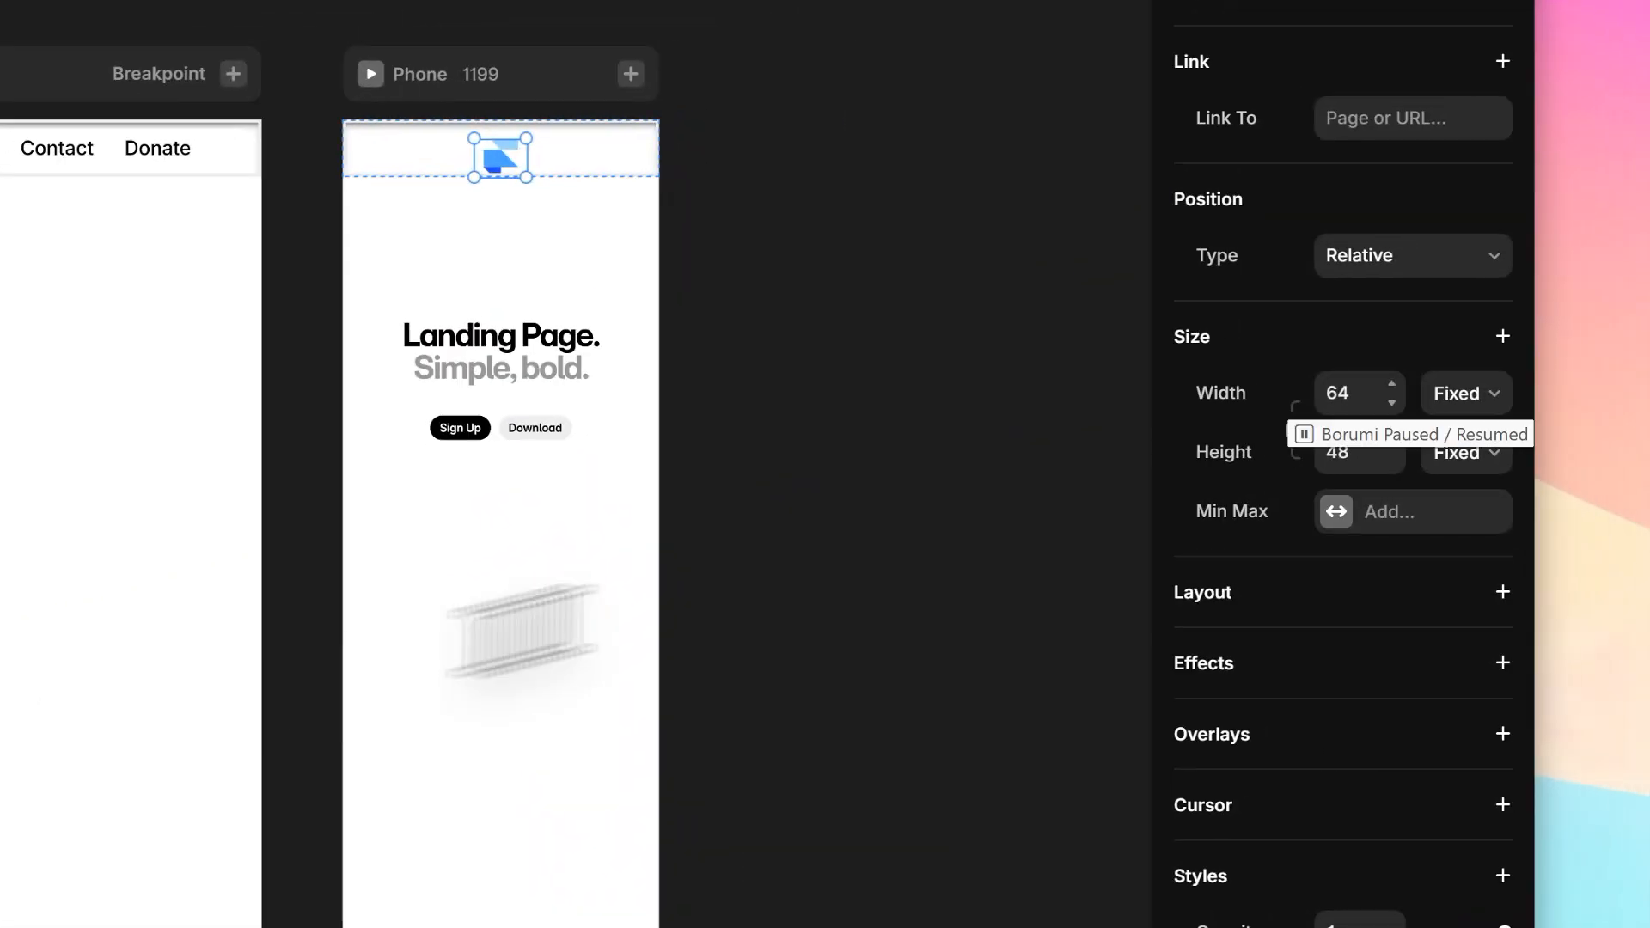
left_click(1355, 388)
type("63")
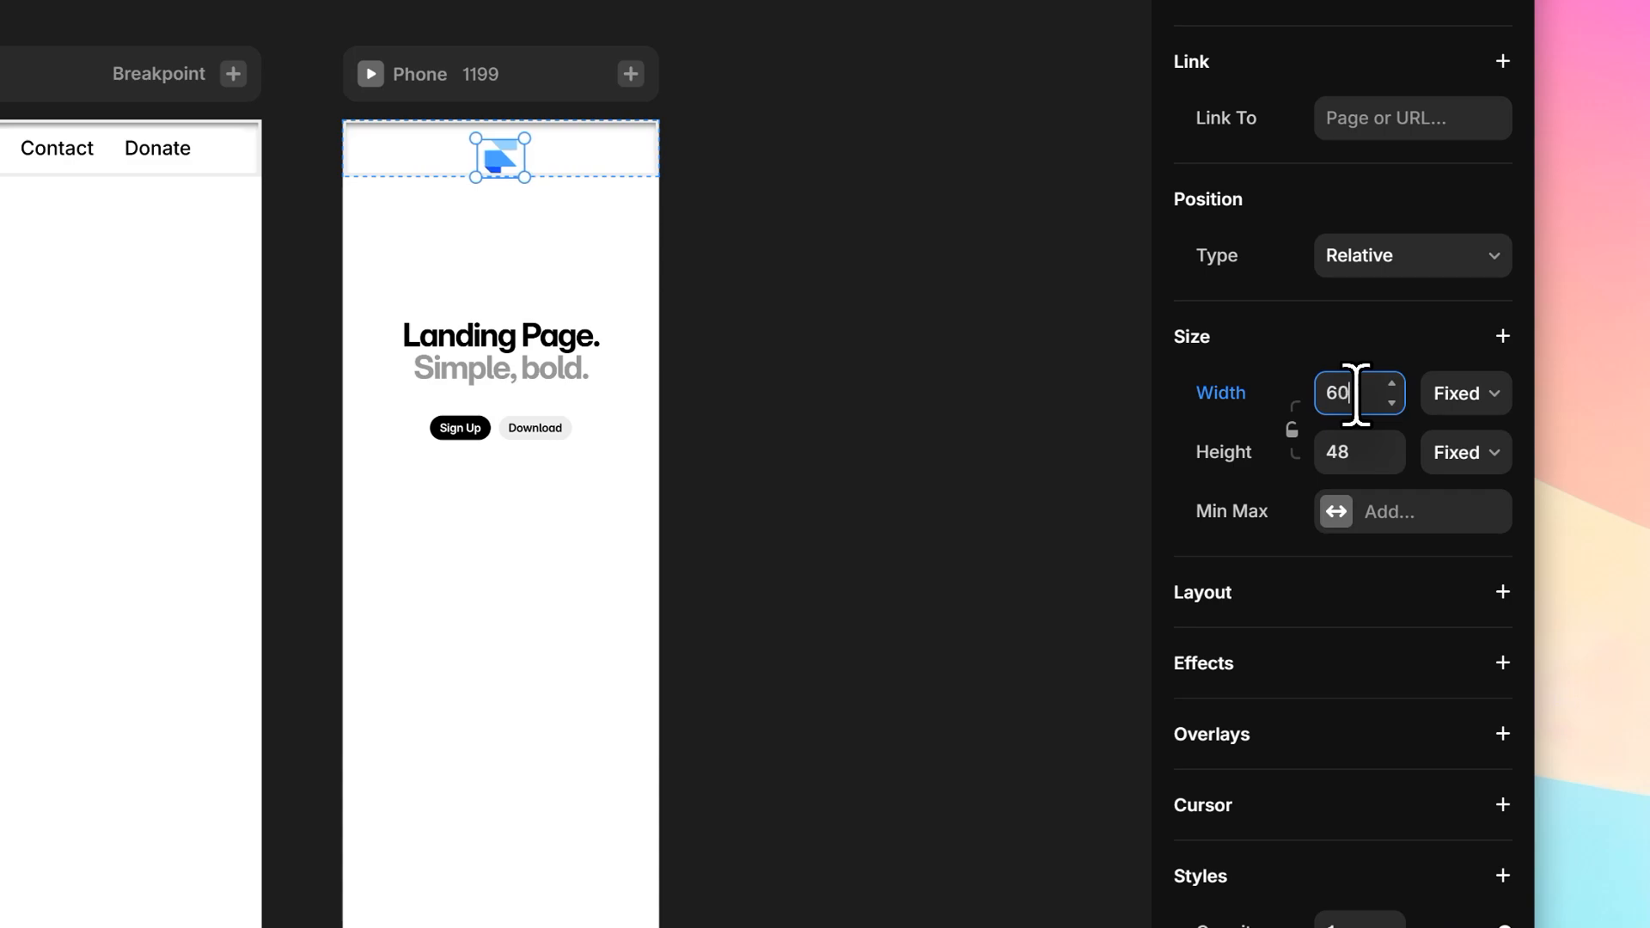
Step: Wrap the Home, About, Contact and Donate links of the Phone navbar's stack in one frame
left_click(384, 653)
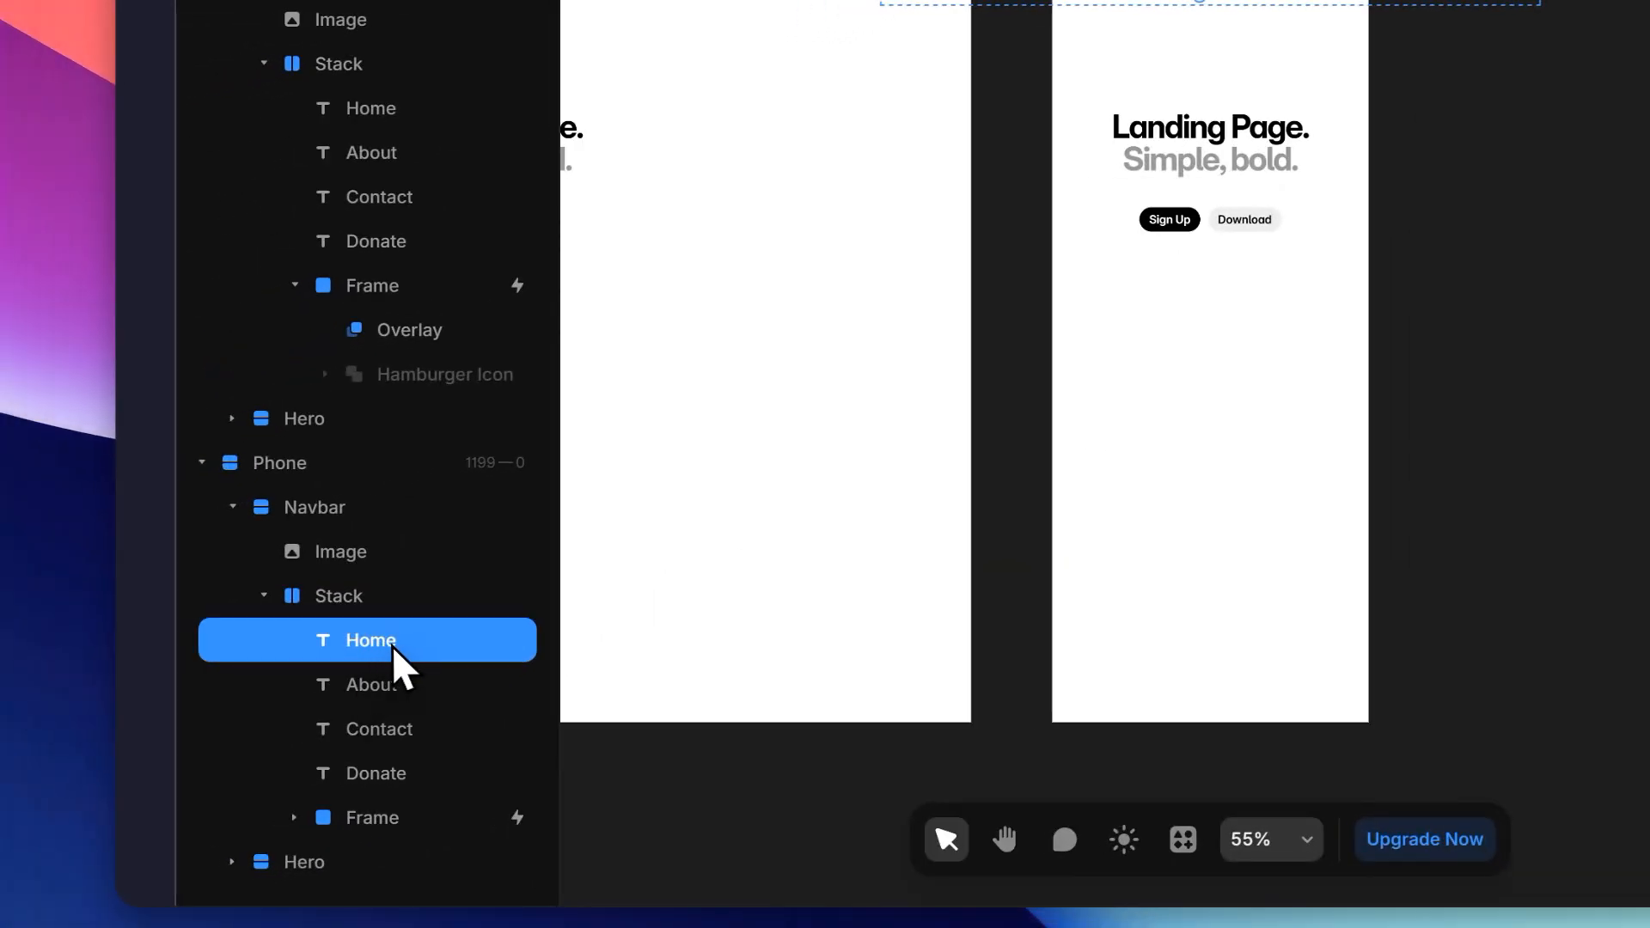
left_click(401, 777, "shift")
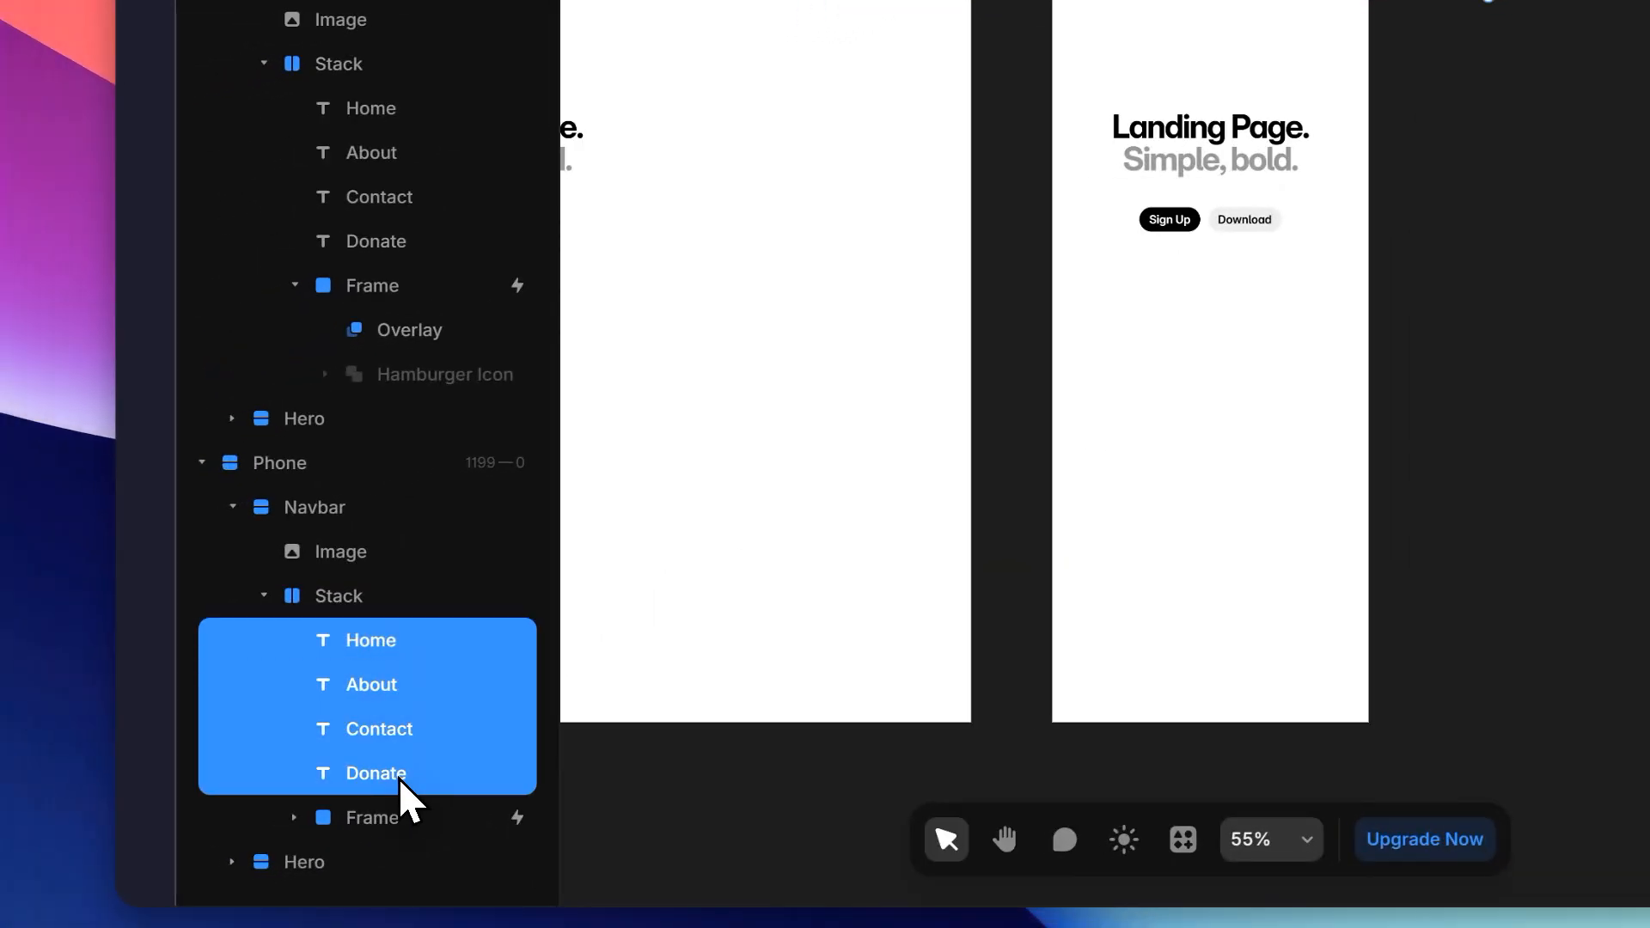
right_click(401, 795)
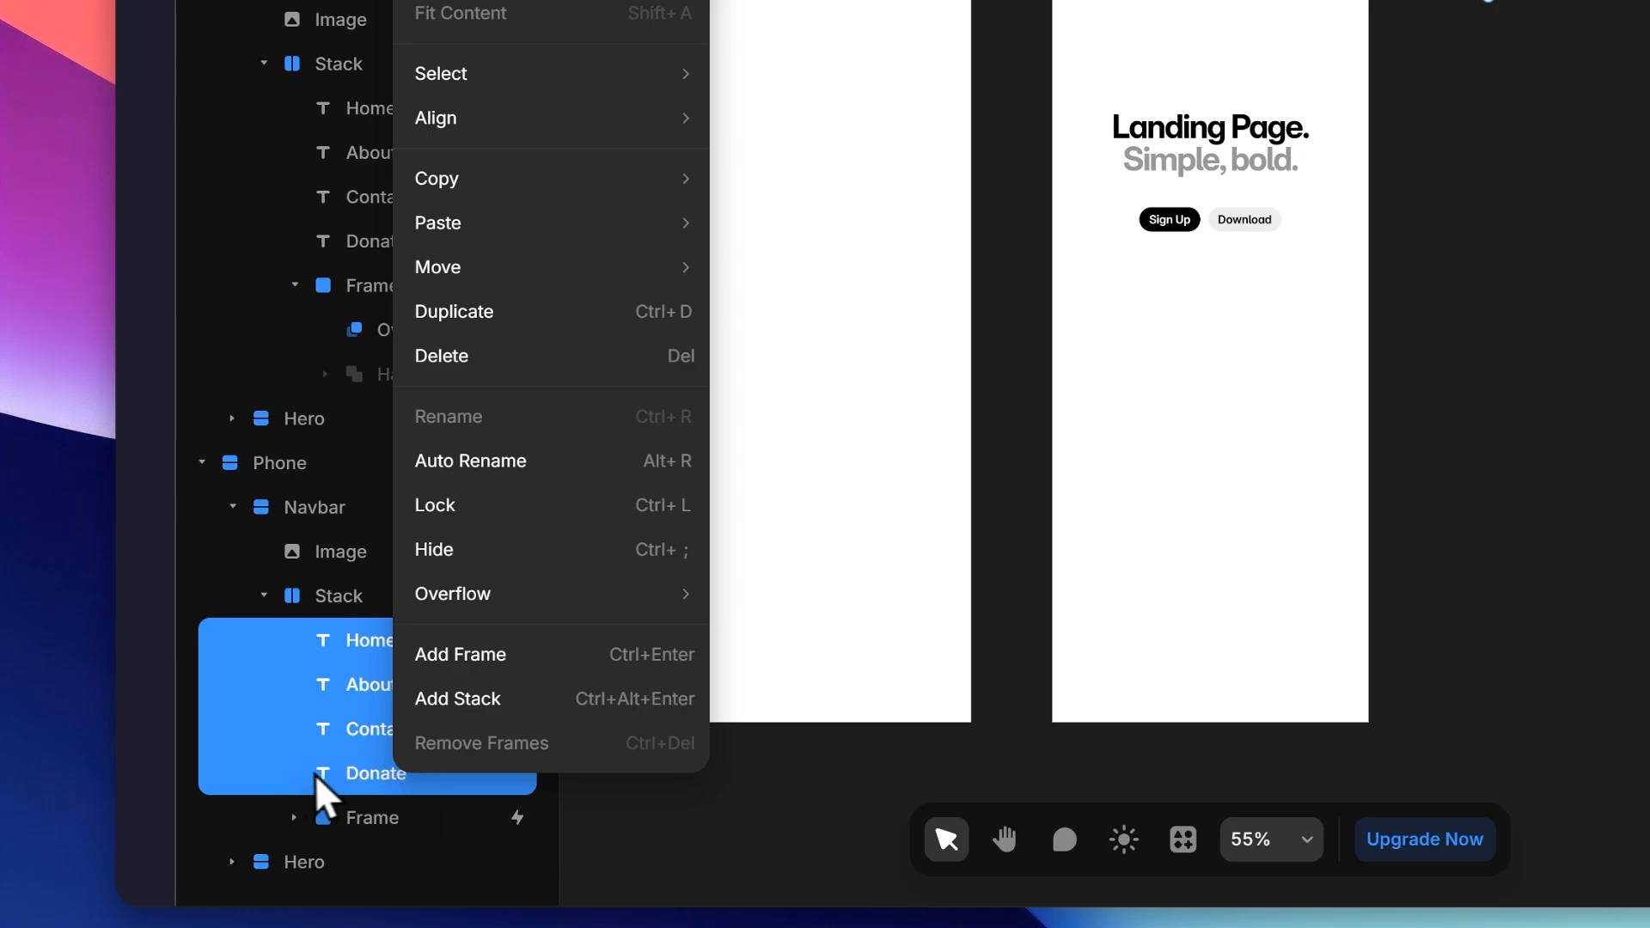
left_click(463, 655)
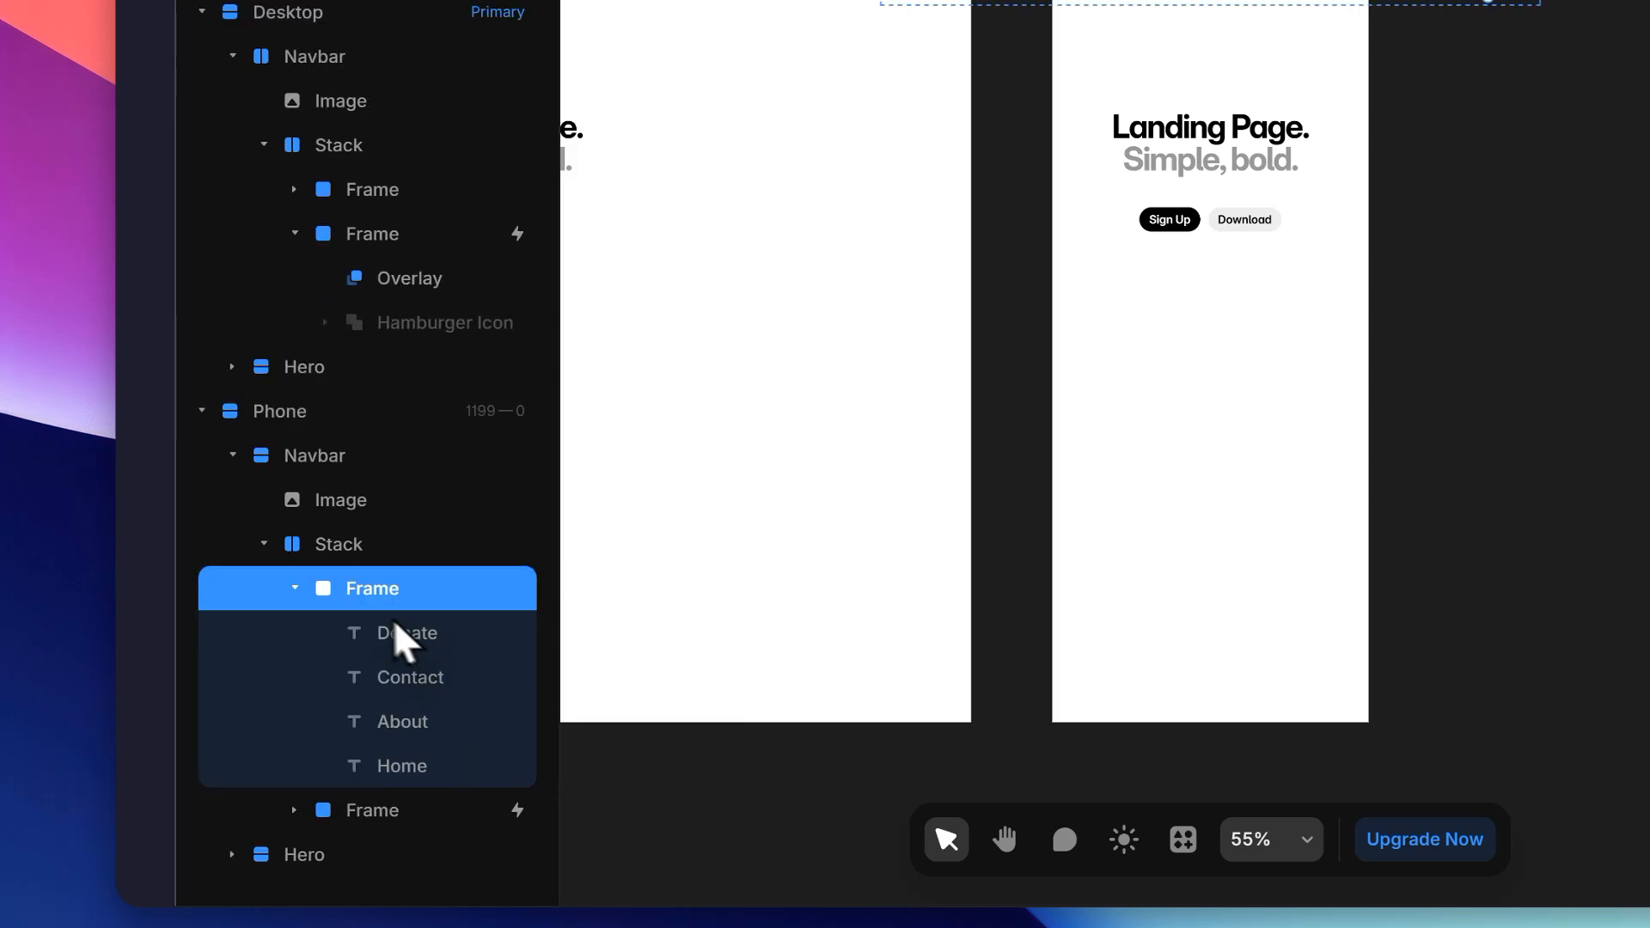
Step: Make the frame holding the Donate, Contact, About and Home links in the Phone navbar invisible
left_click(296, 589)
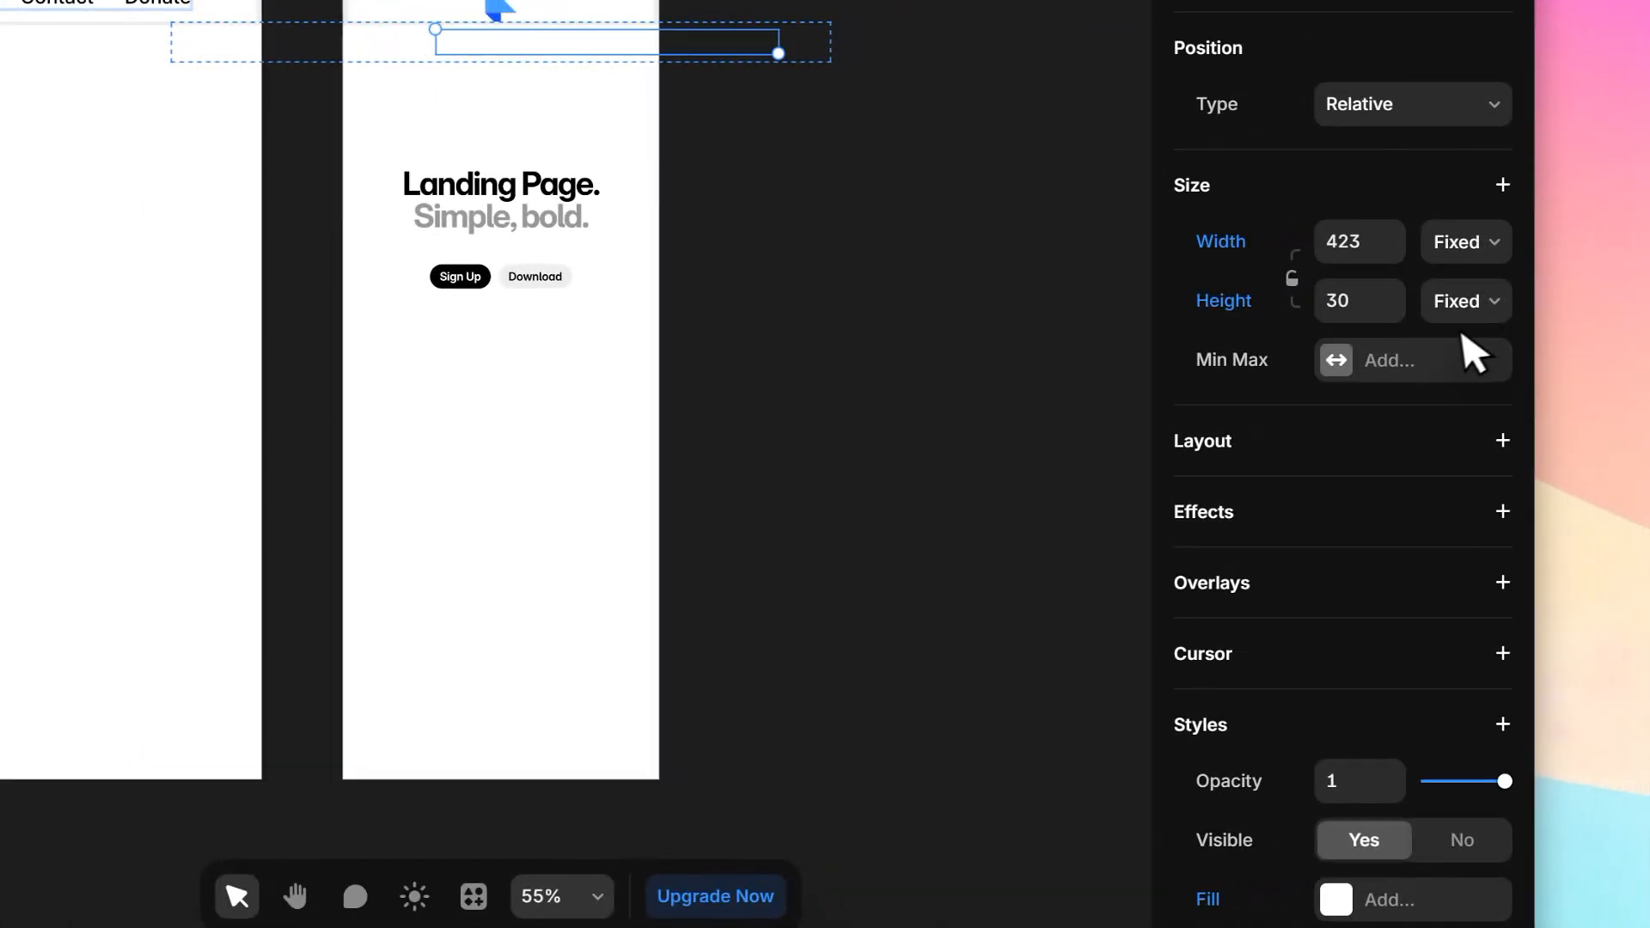
scroll(1474, 352, "down", 2)
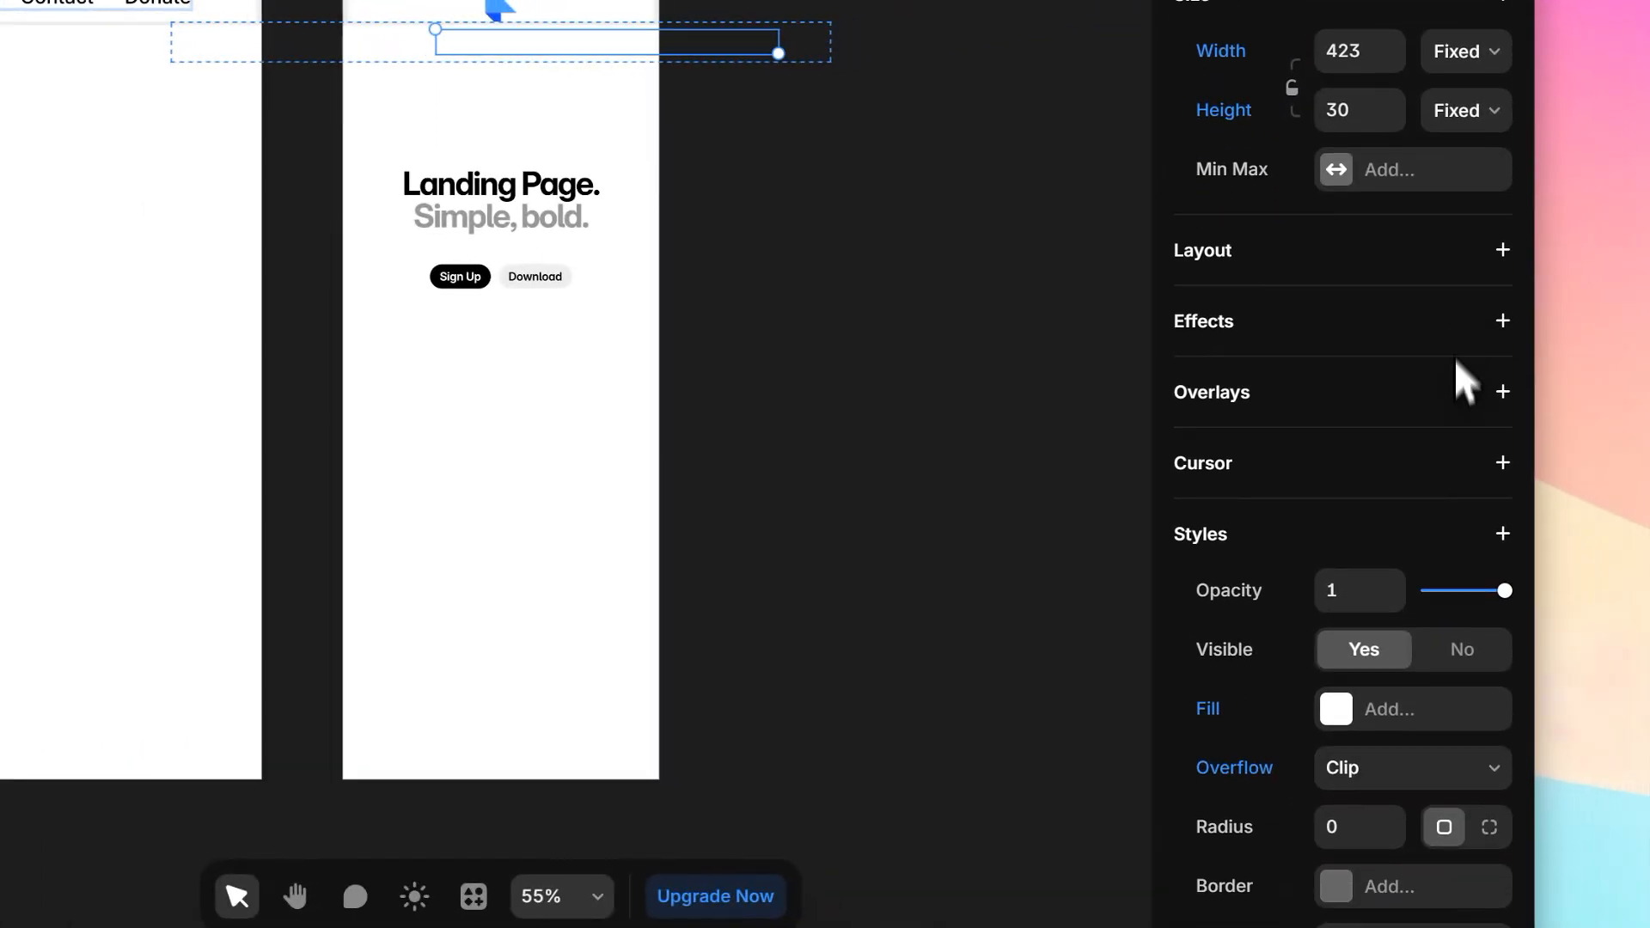
left_click(1462, 661)
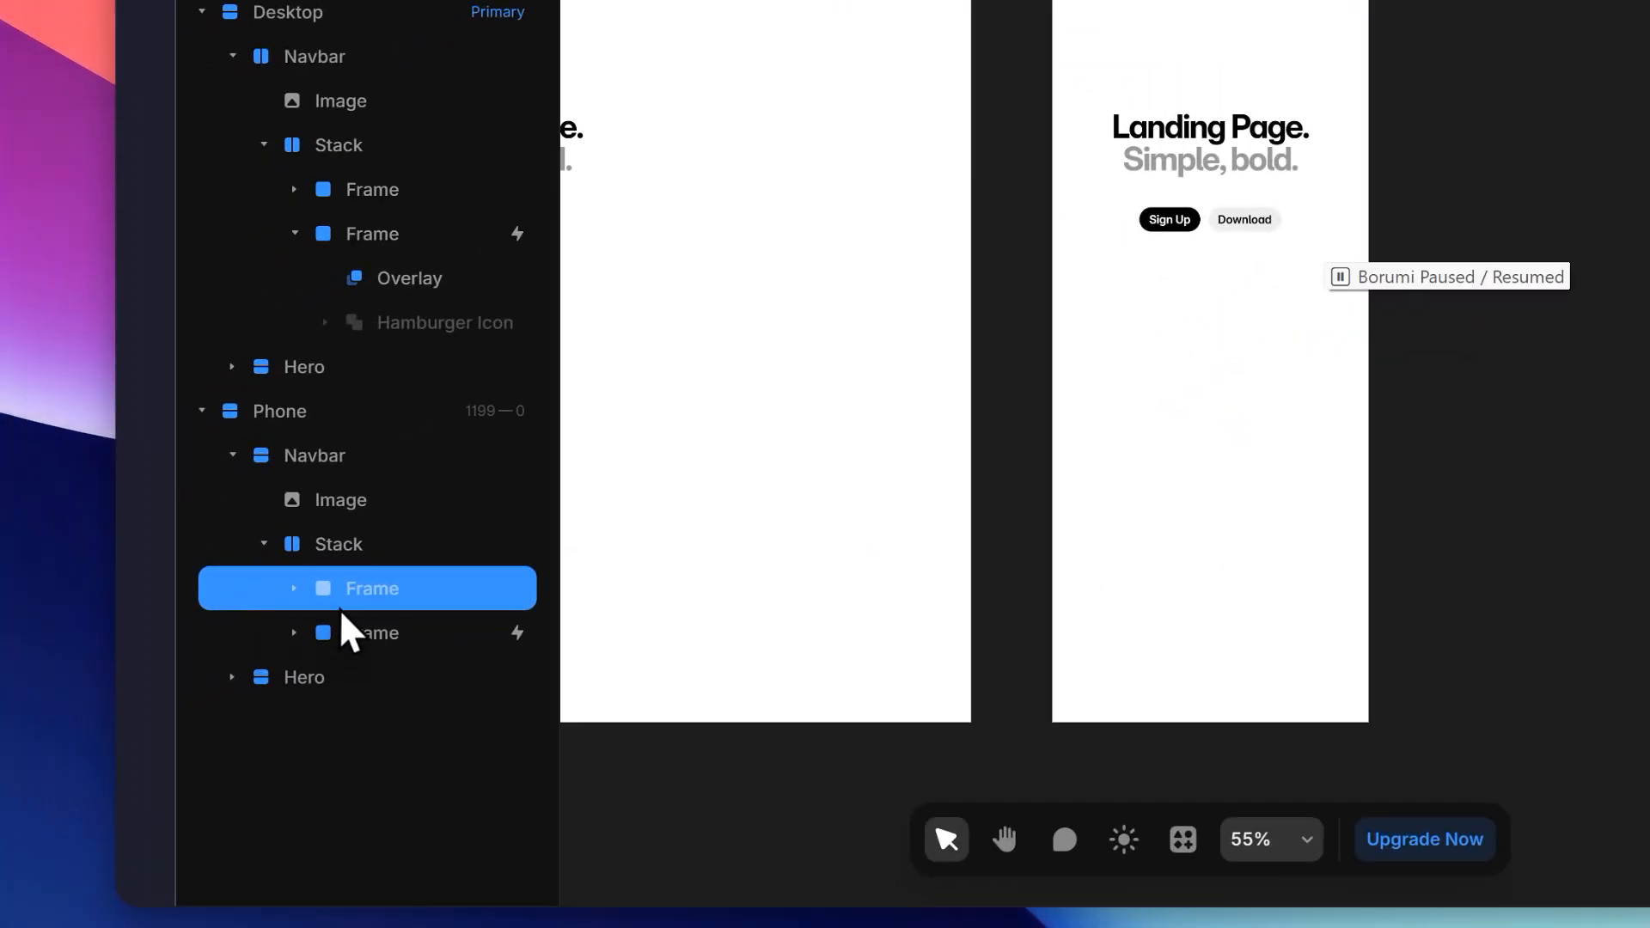
Step: Group the four selected text links of the Phone navbar's stack inside a new frame
key("Escape")
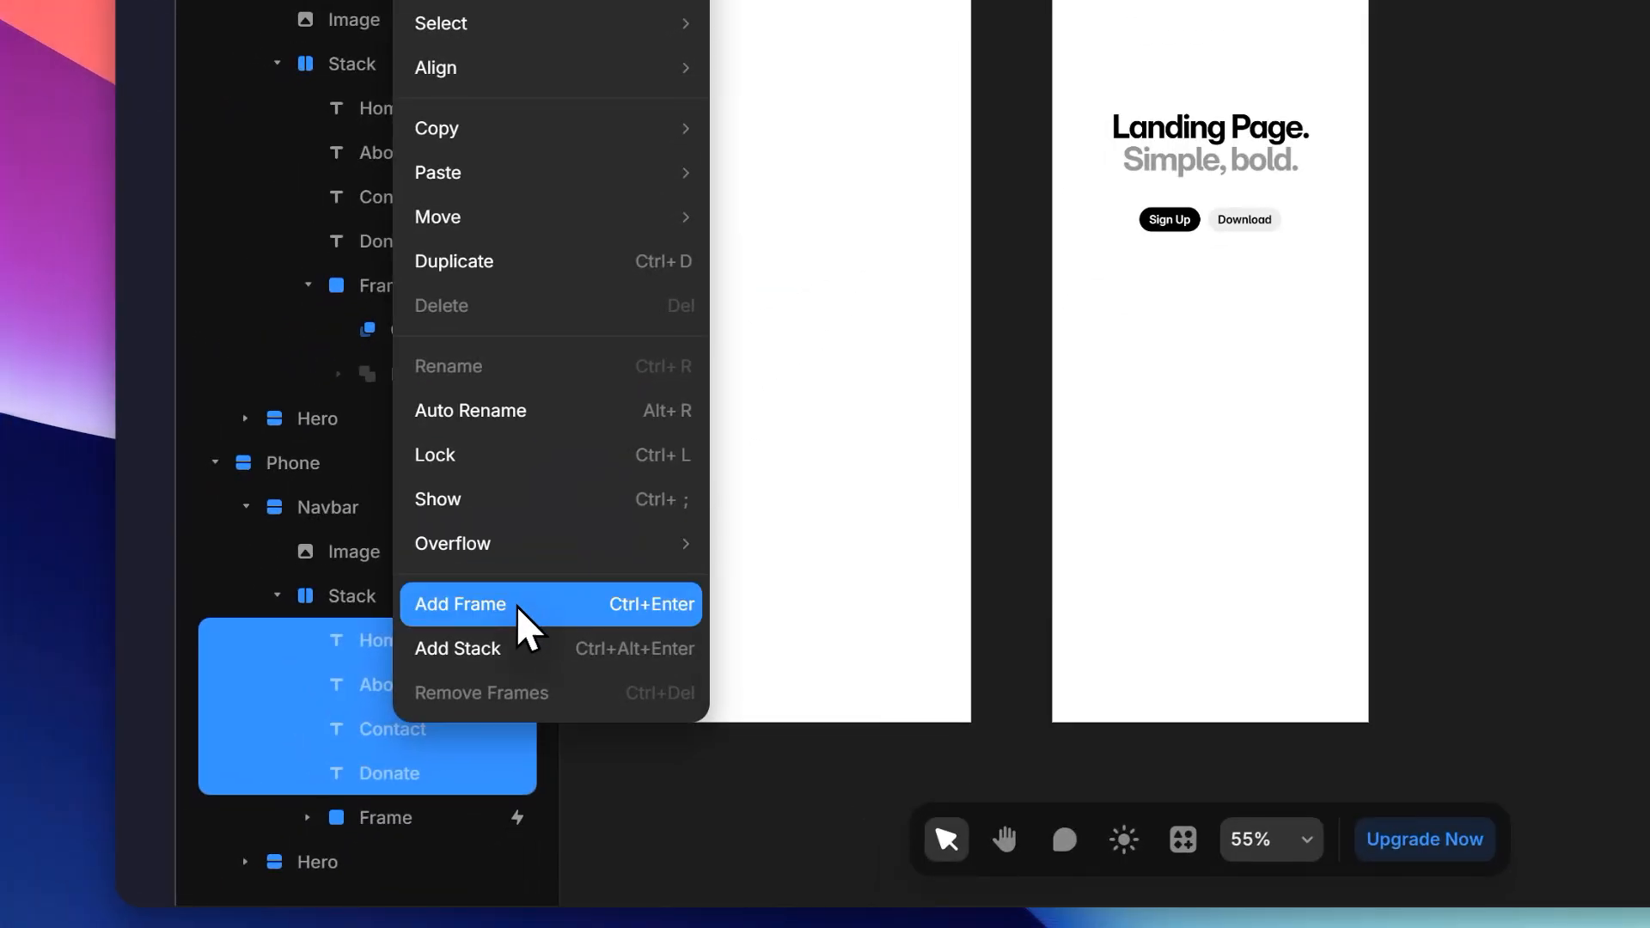
left_click(516, 605)
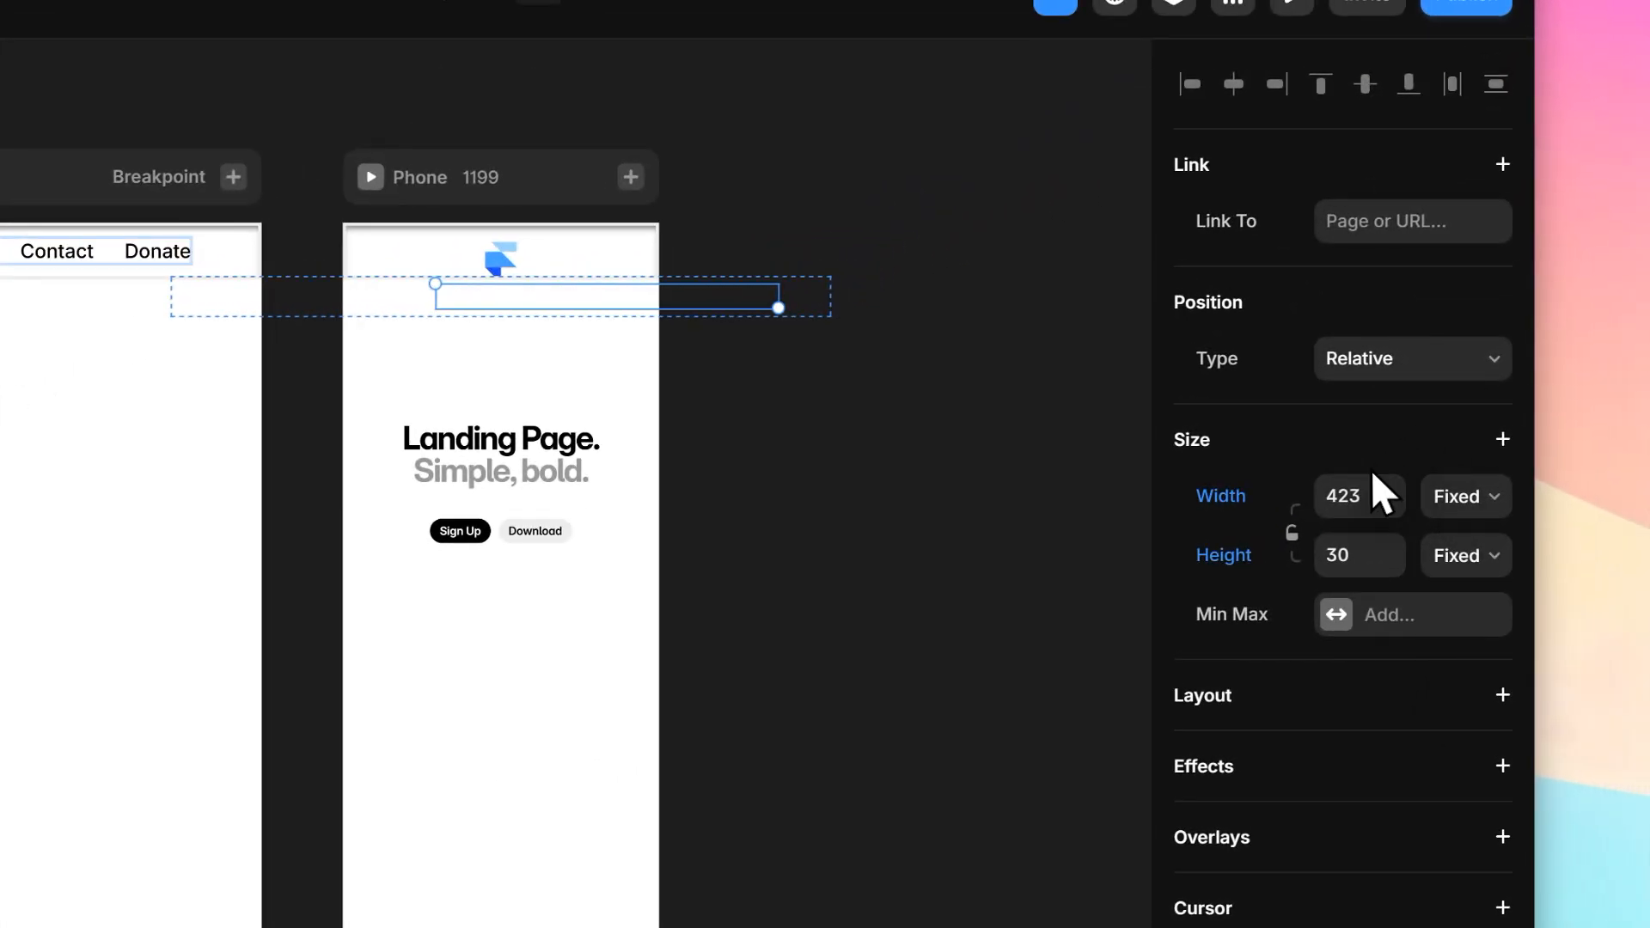
right_click(1372, 475)
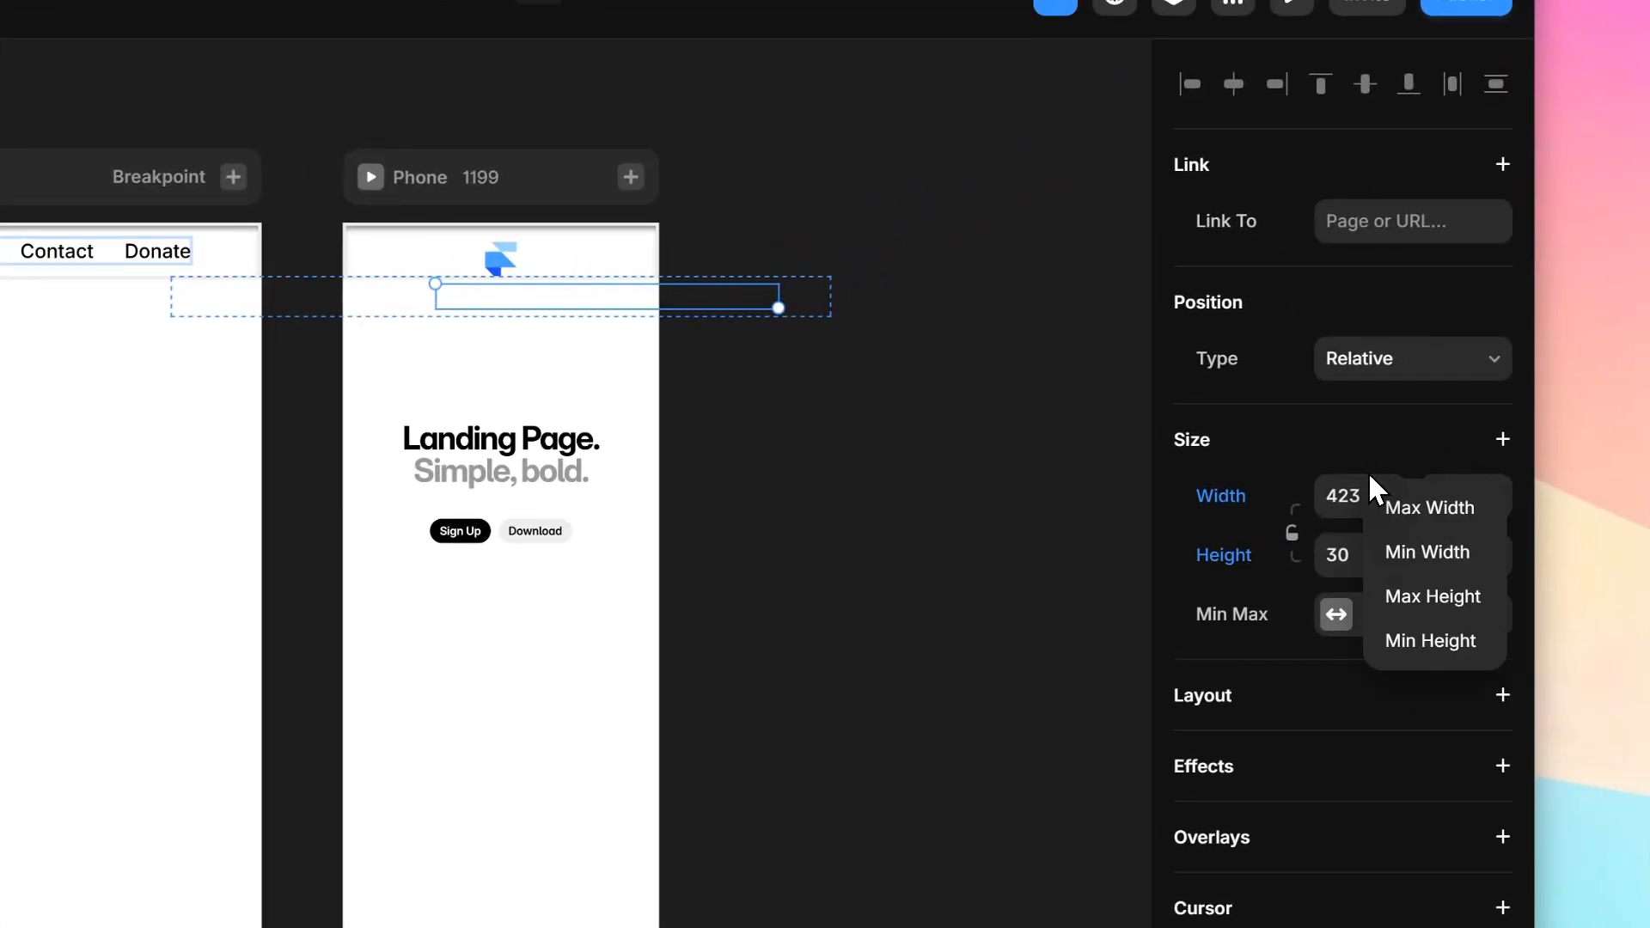
left_click(1349, 489)
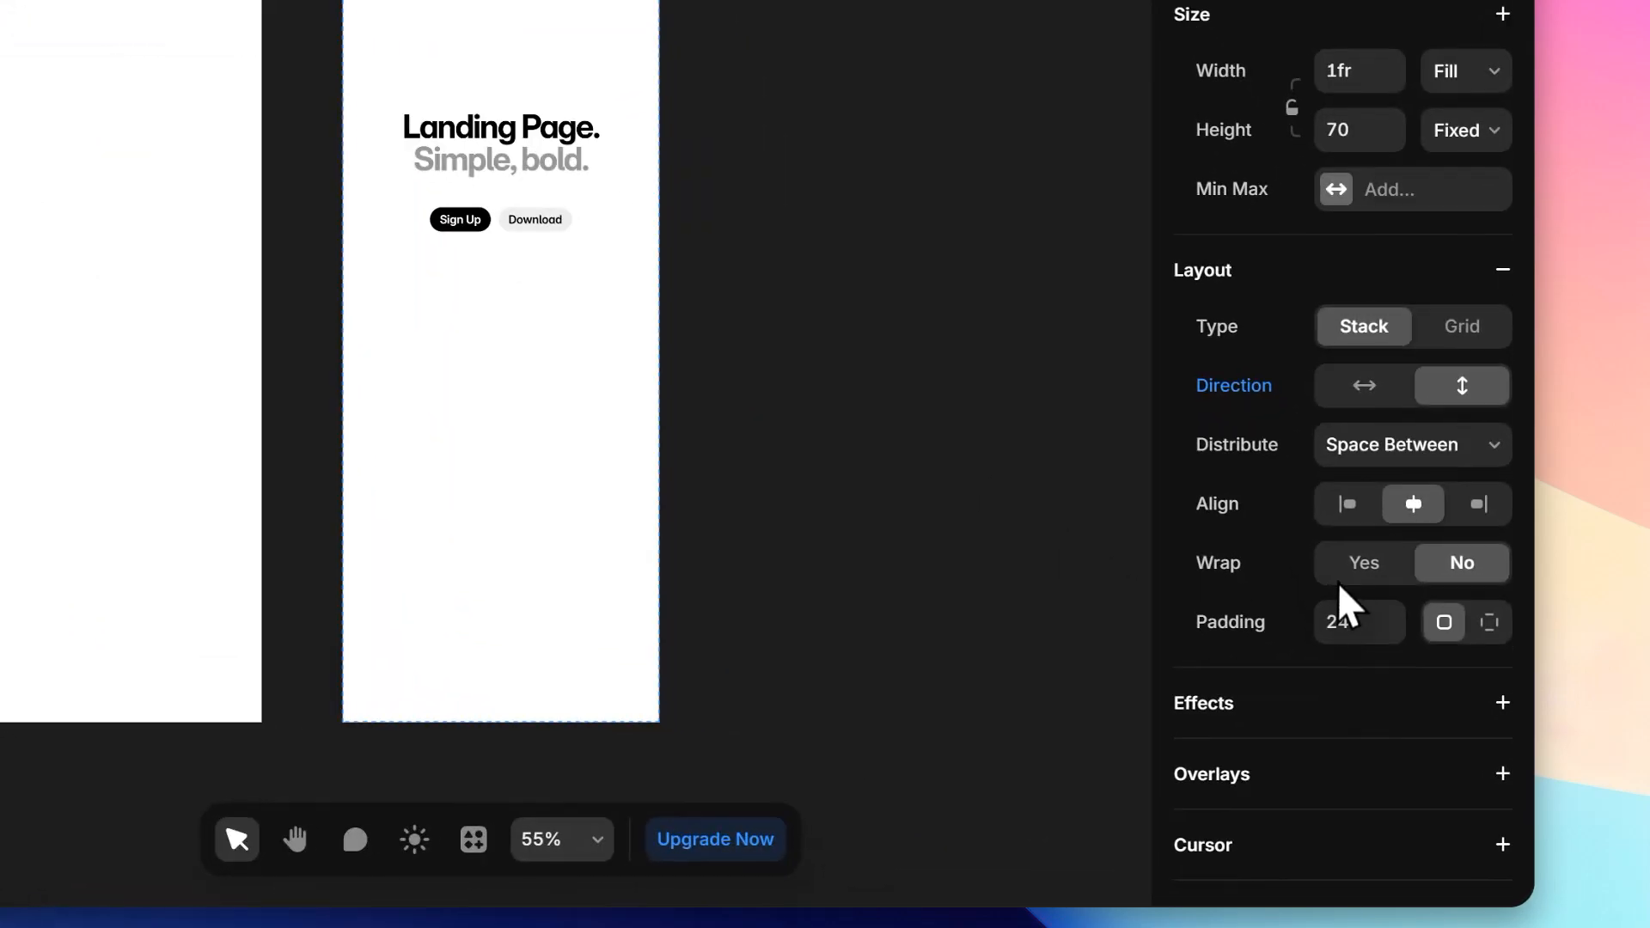
Step: Set the padding of the Phone breakpoint's Navbar to 10
left_click(1405, 712)
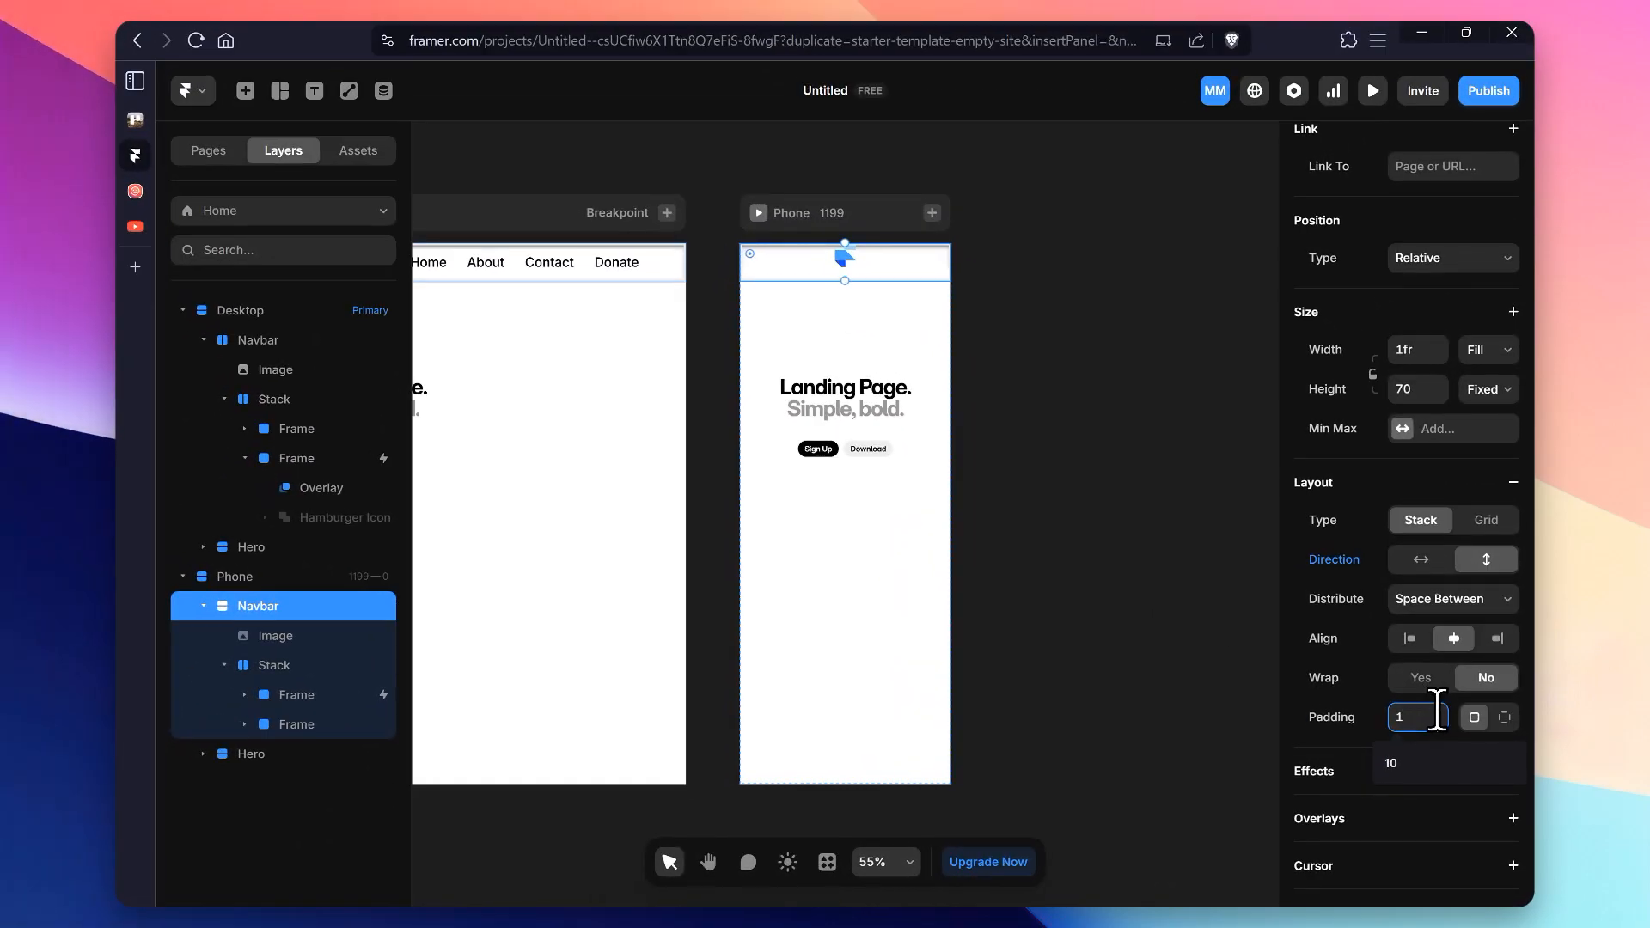
type("1")
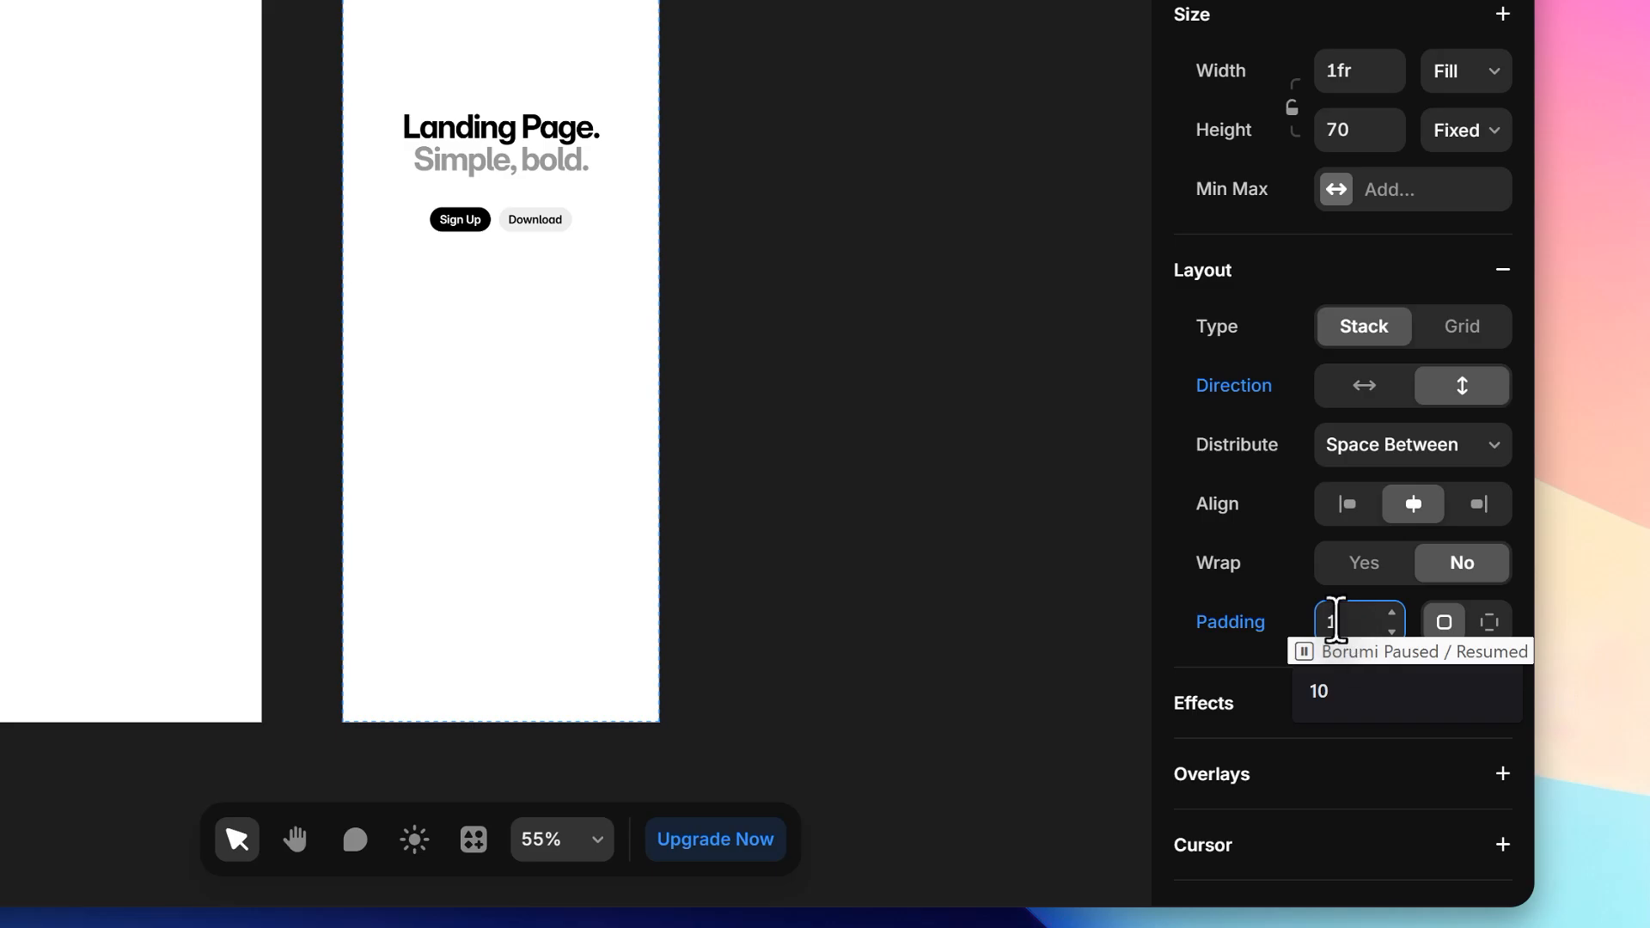
key("BackSpace")
type("5")
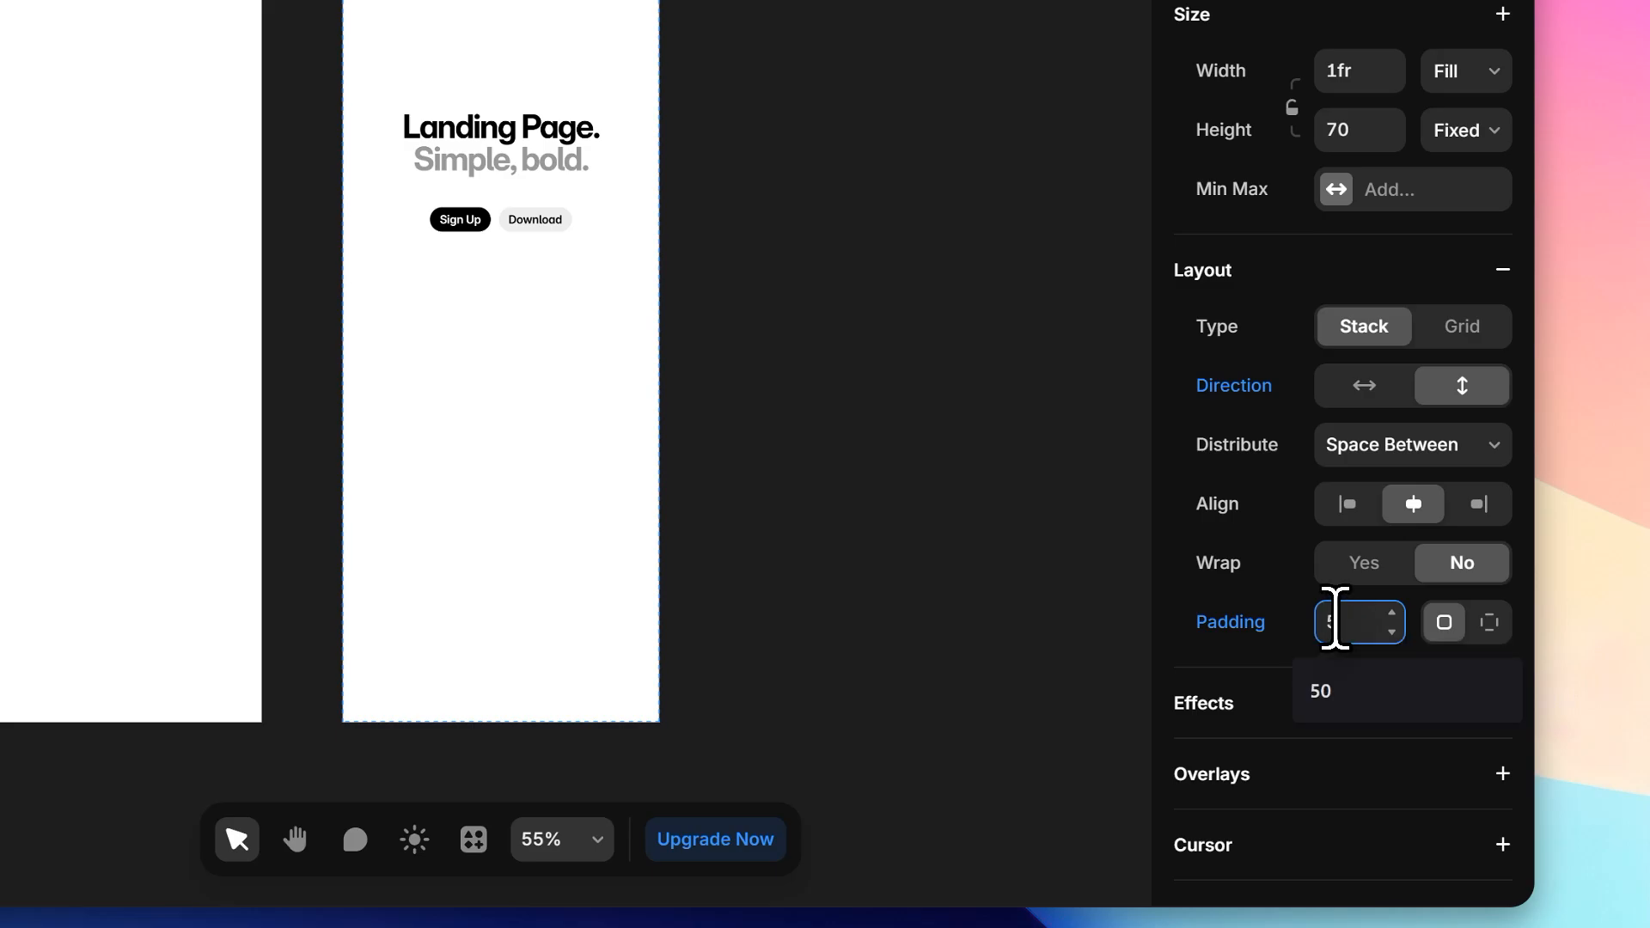
key("BackSpace")
type("1")
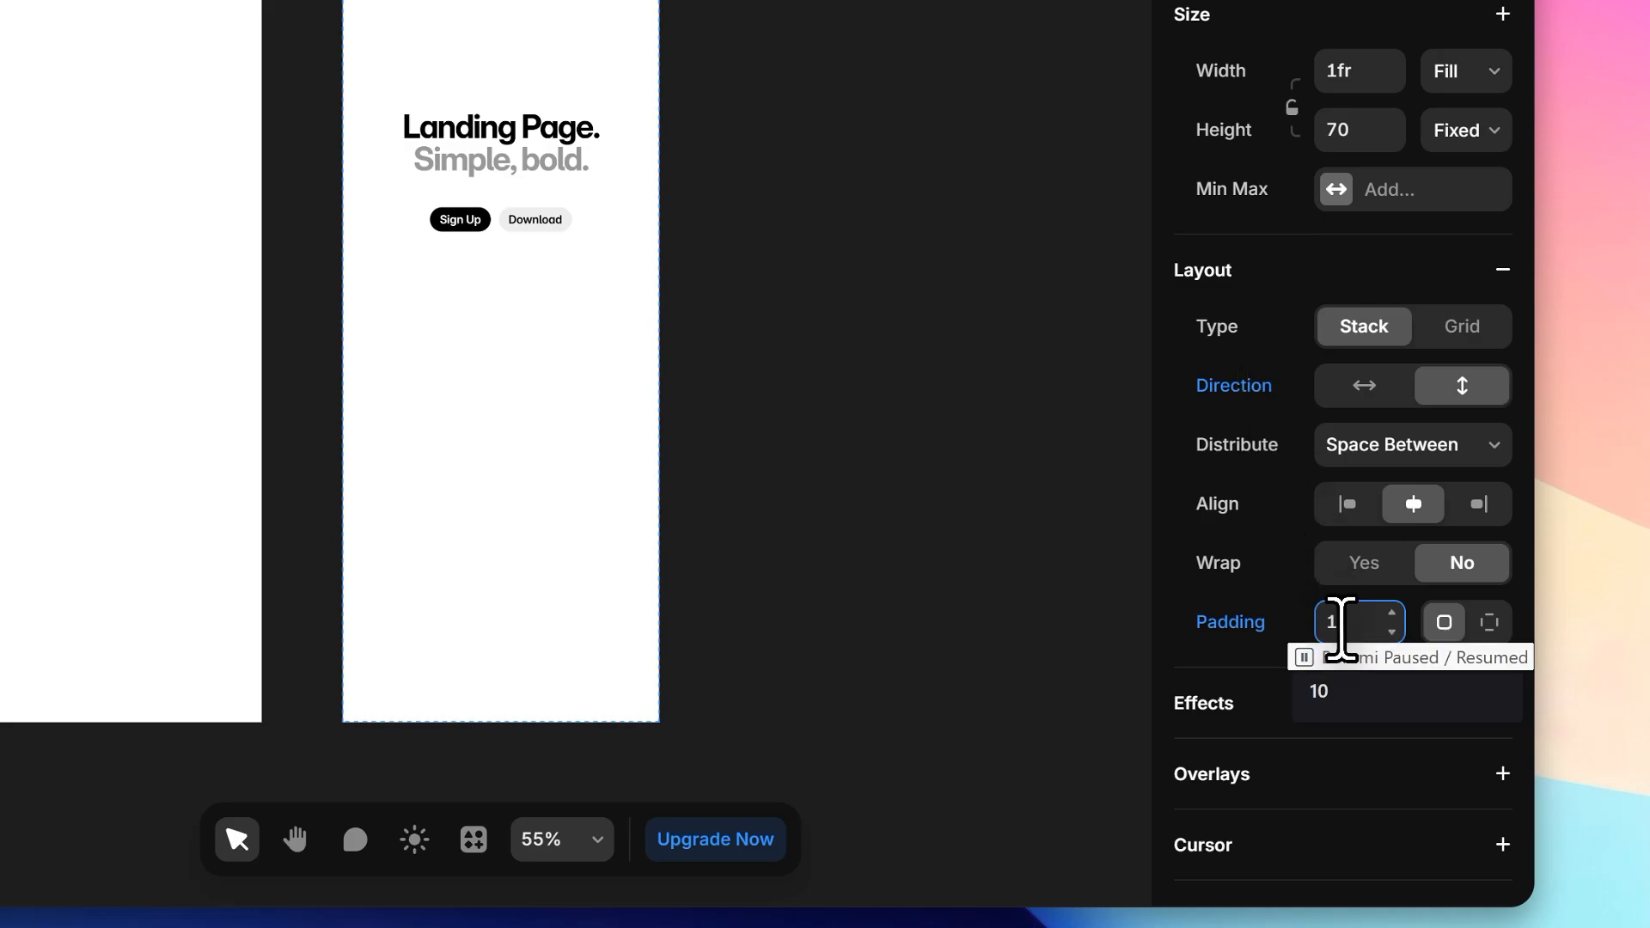
type("0")
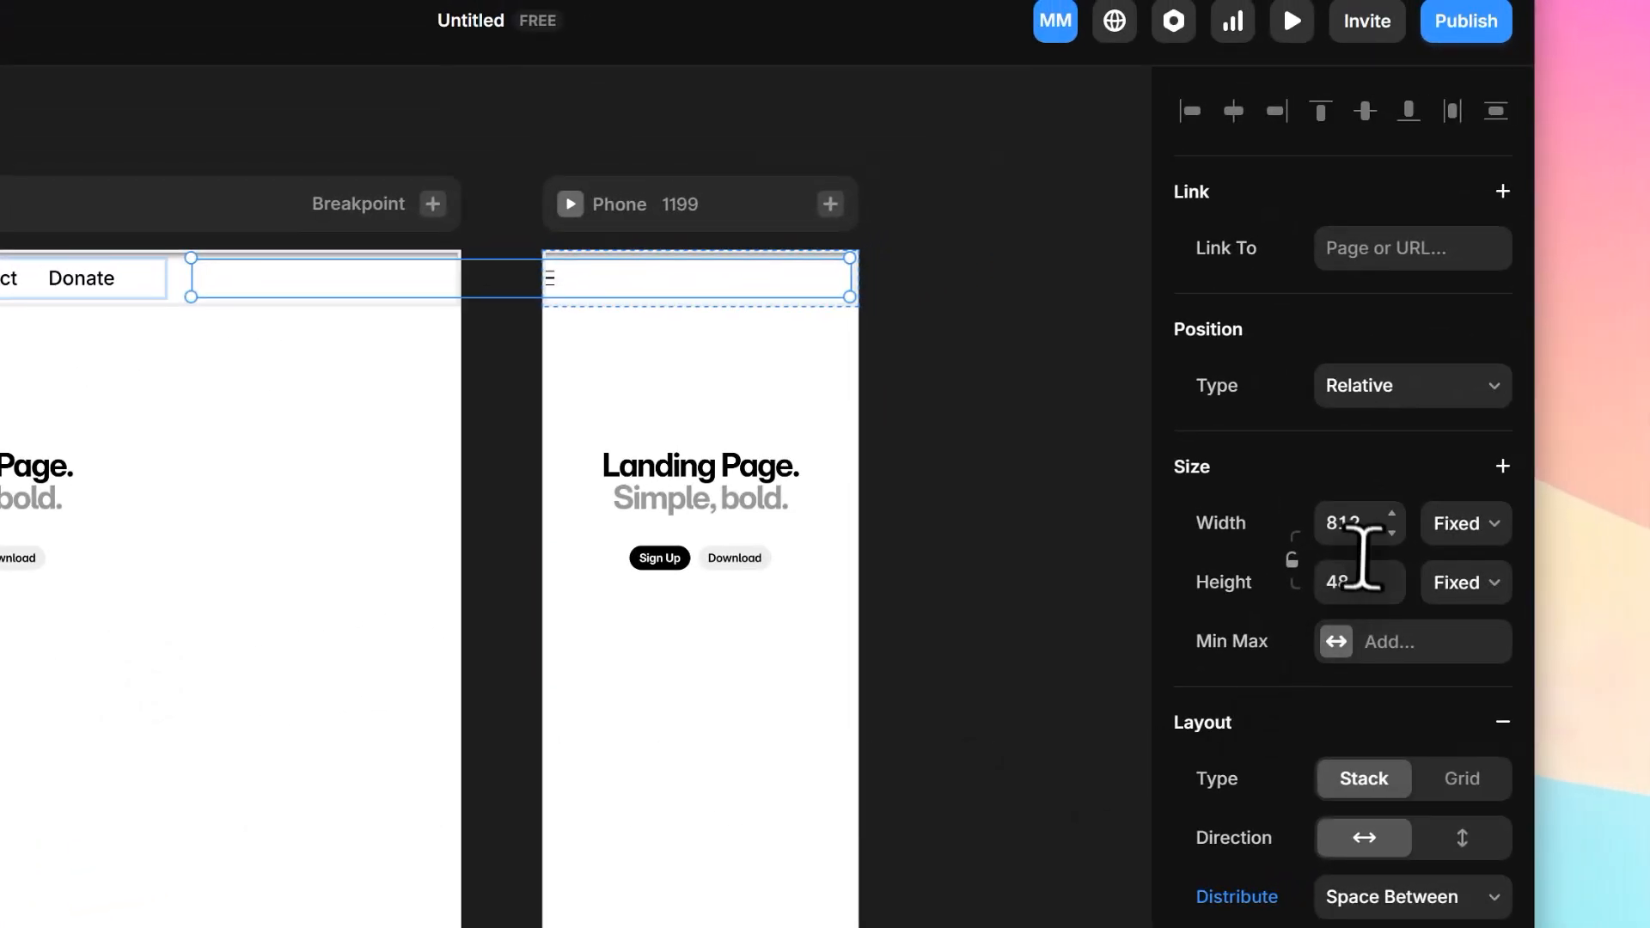
Step: Set the width of the stack inside the Phone navbar to 100%
left_click(1348, 524)
type("100")
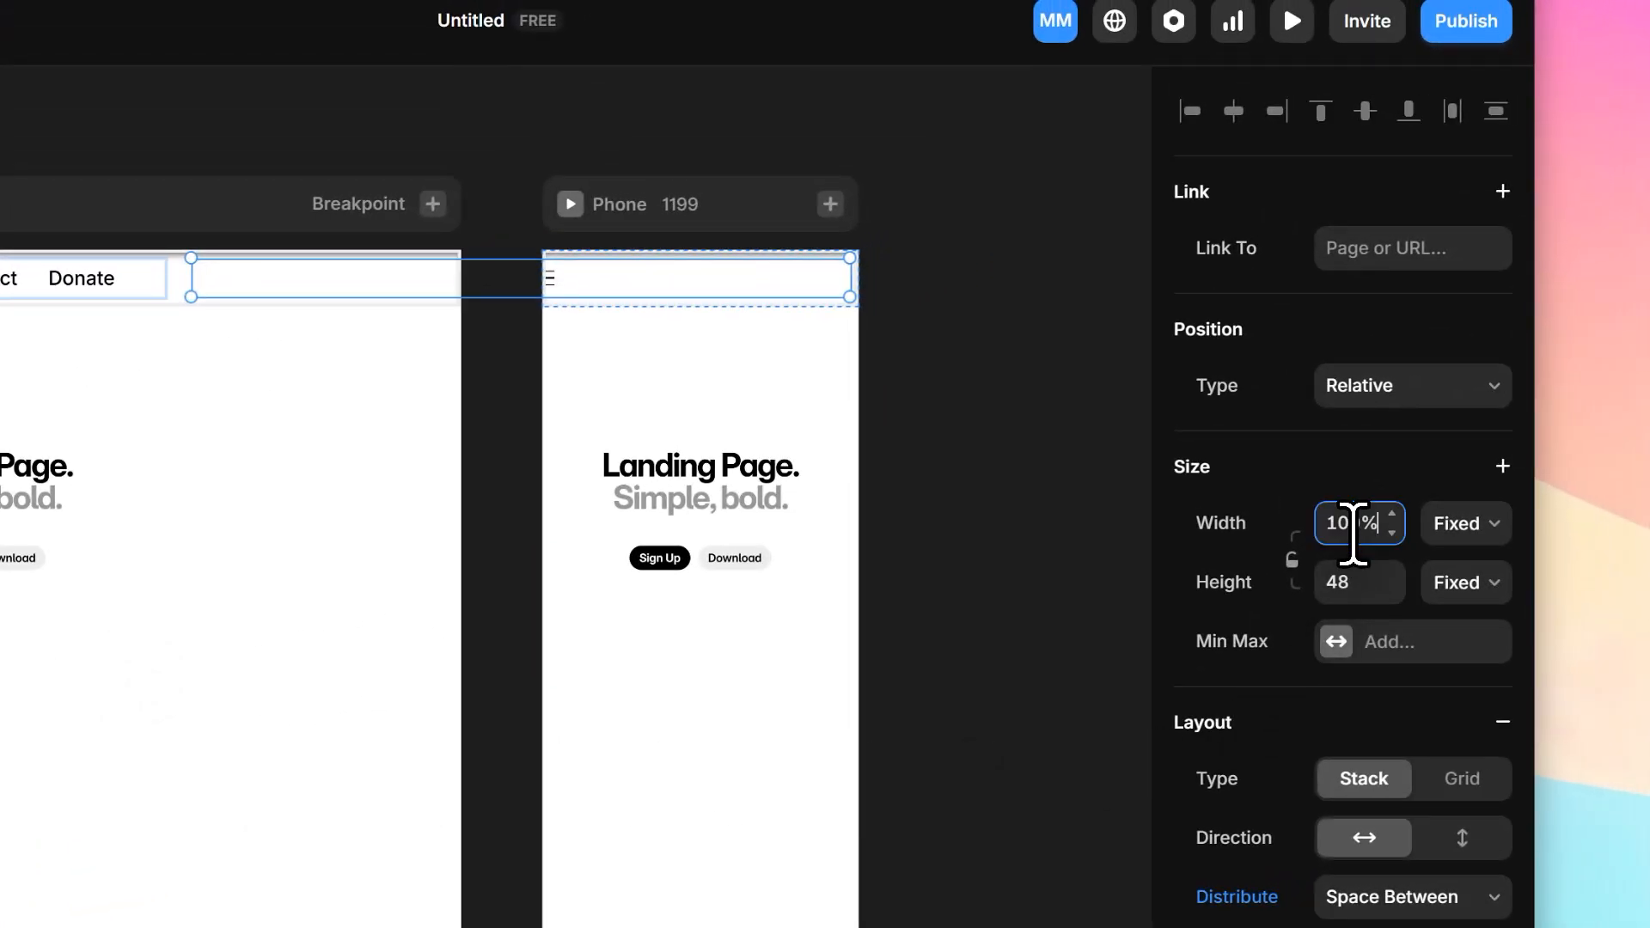
key("Return")
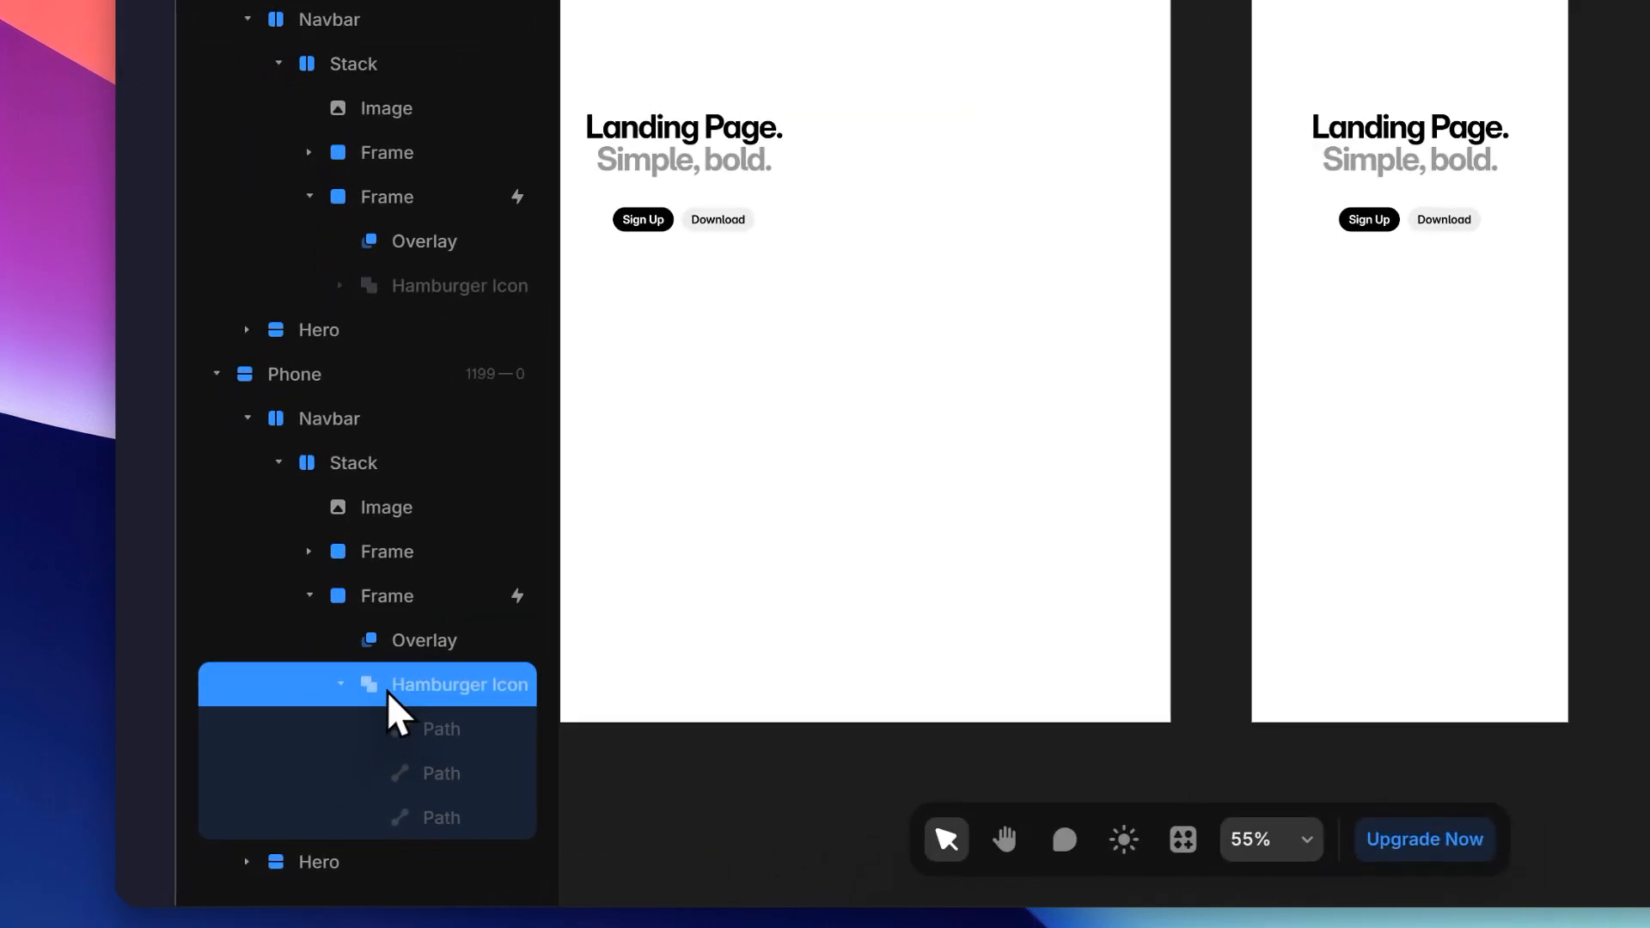
Step: Make the Hamburger Icon in the Phone navbar visible
left_click(267, 783)
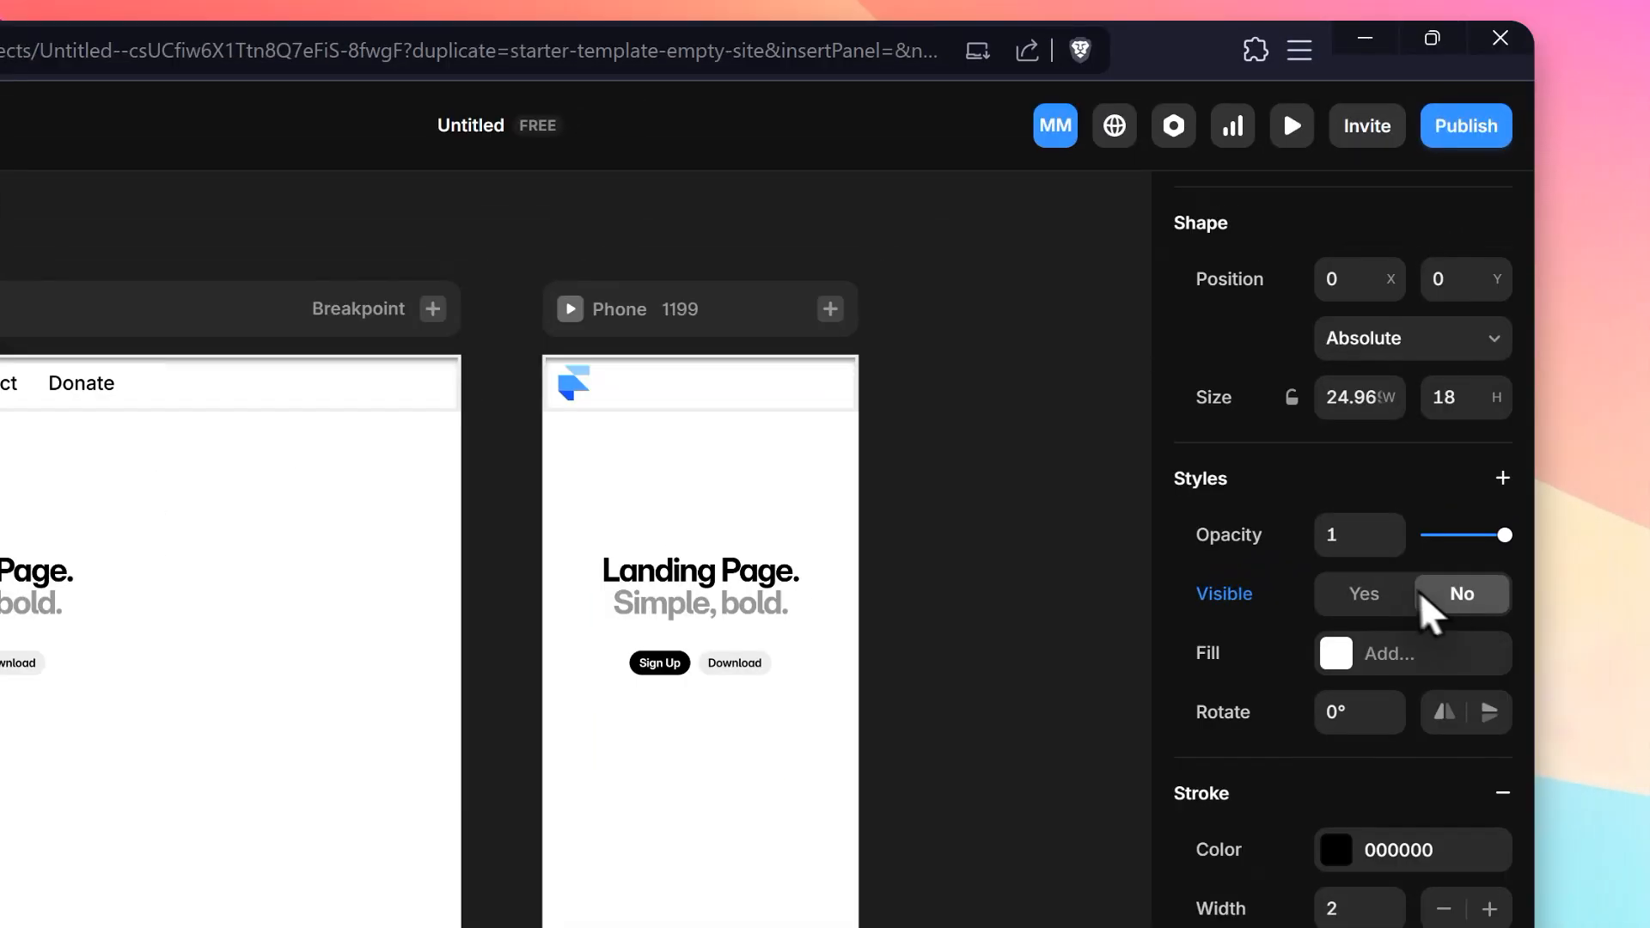
left_click(1385, 591)
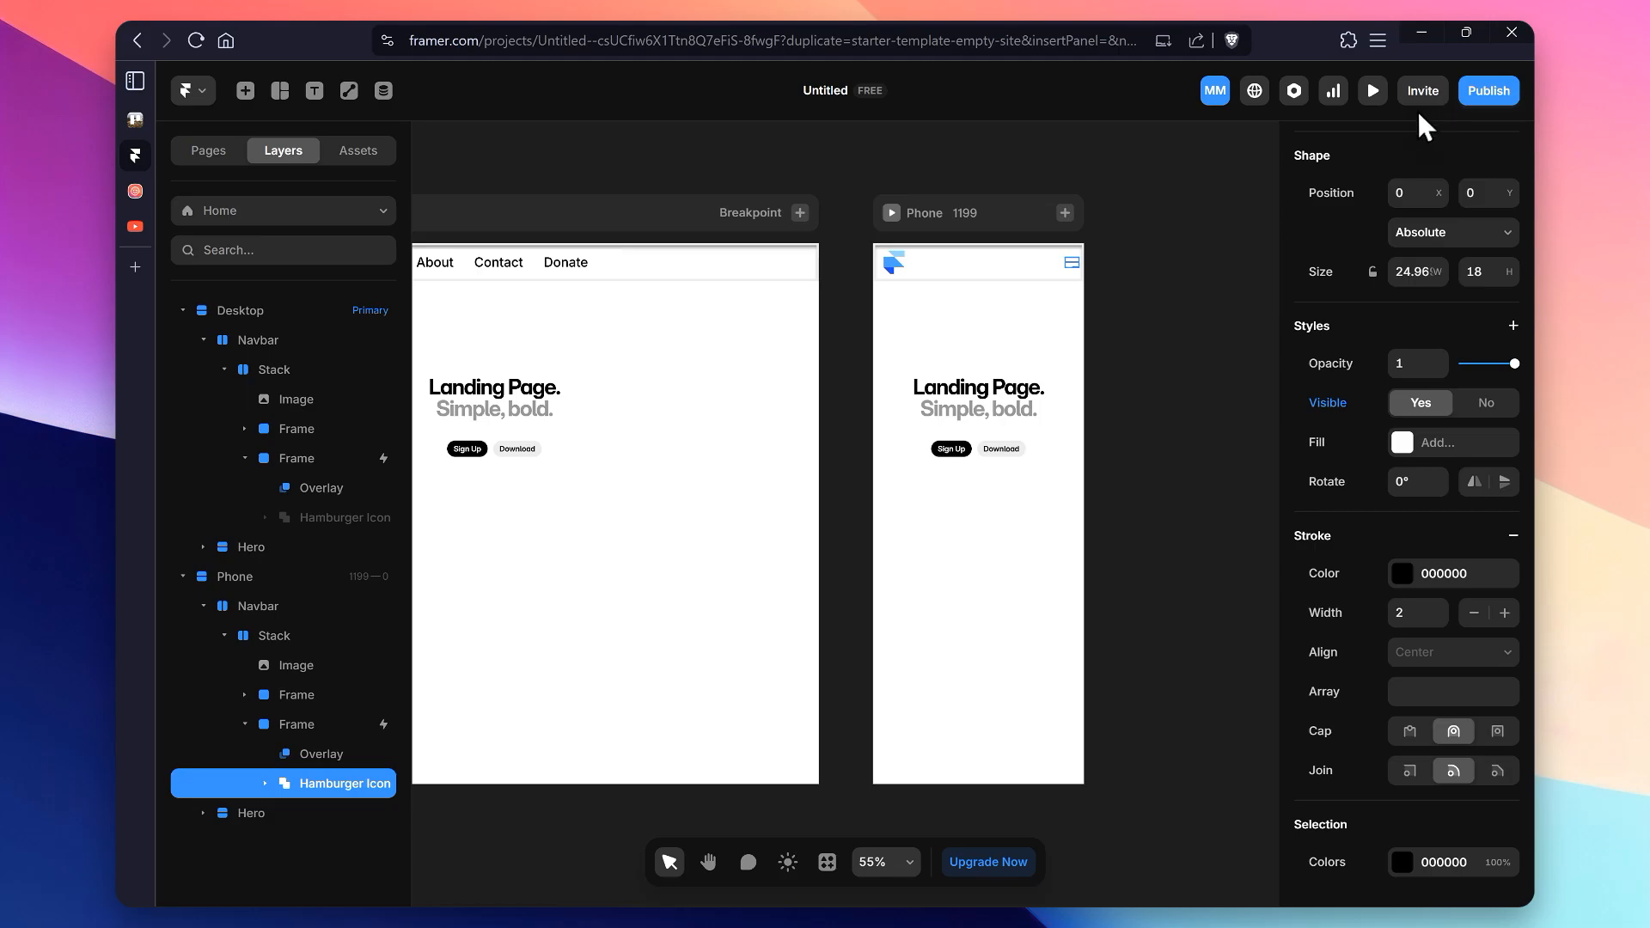
Step: Test the hamburger menu in a page preview narrowed to phone width, opening the overlay and closing it with the X icon
key("ctrl+p")
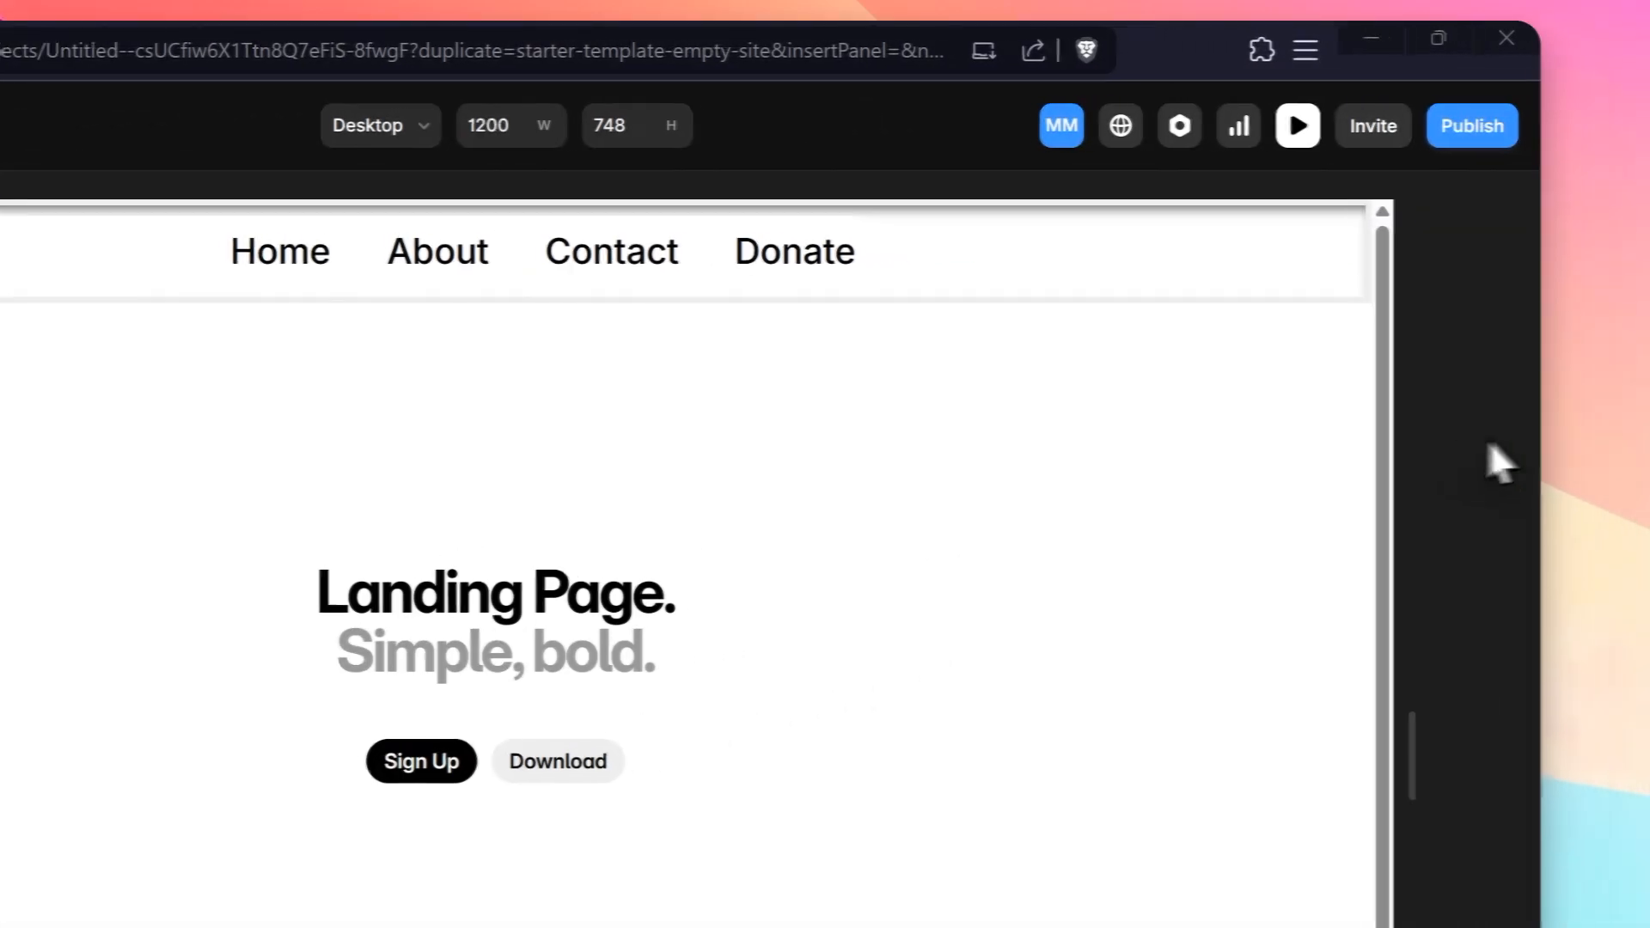
left_click_drag(1448, 304, 1316, 323)
left_click_drag(1210, 486, 1066, 518)
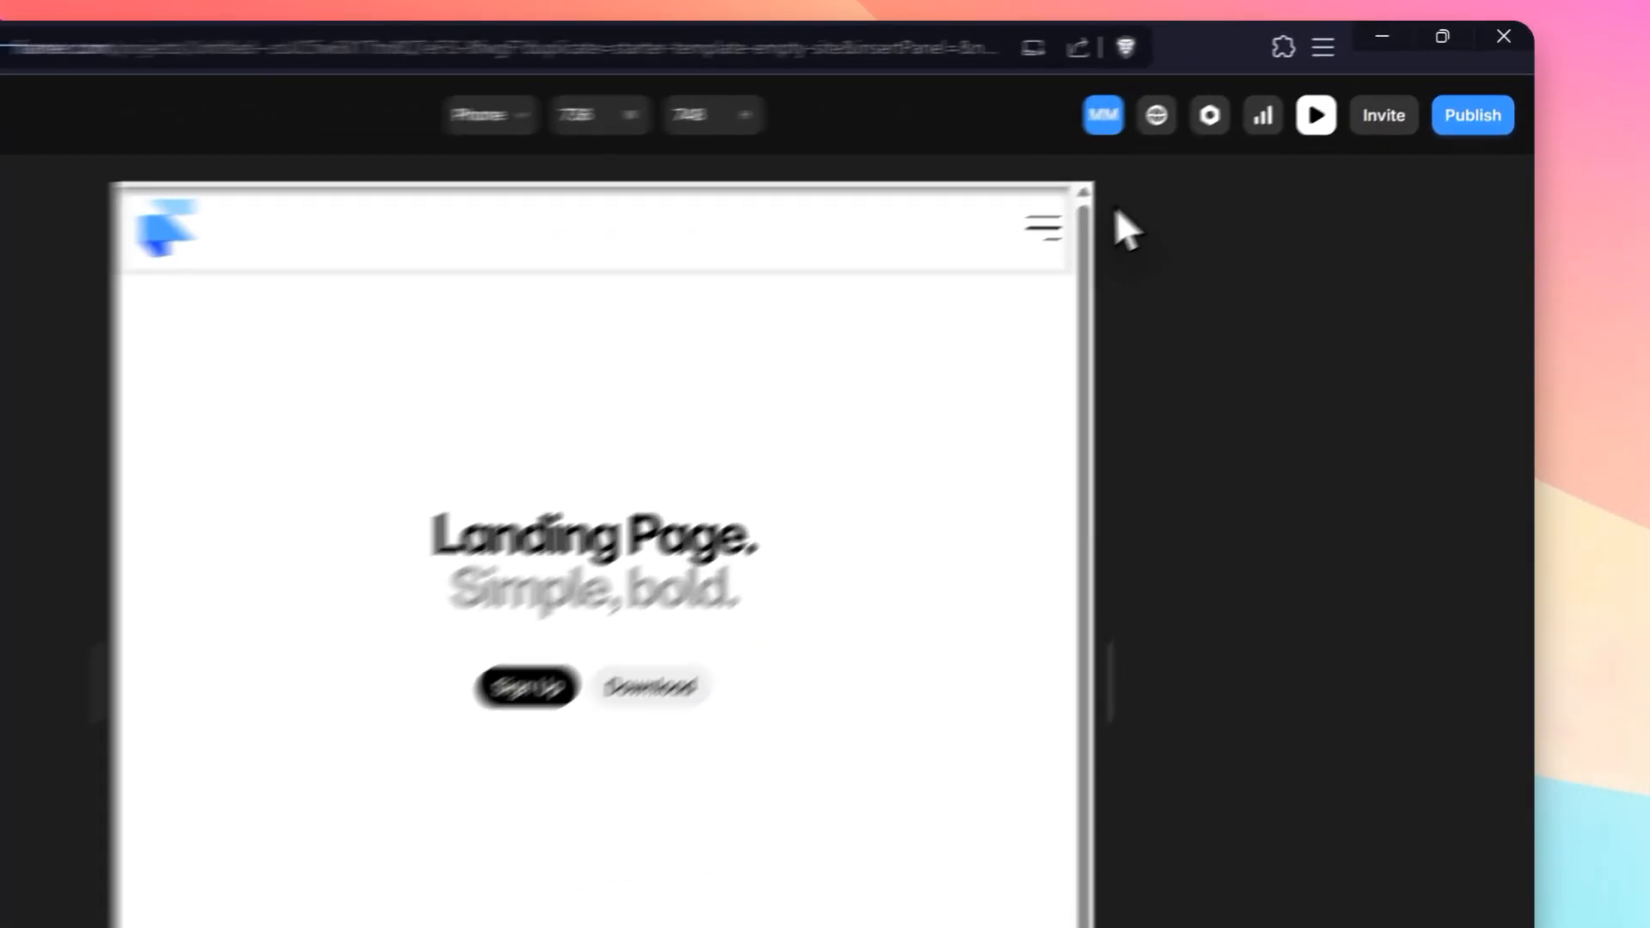
left_click(992, 257)
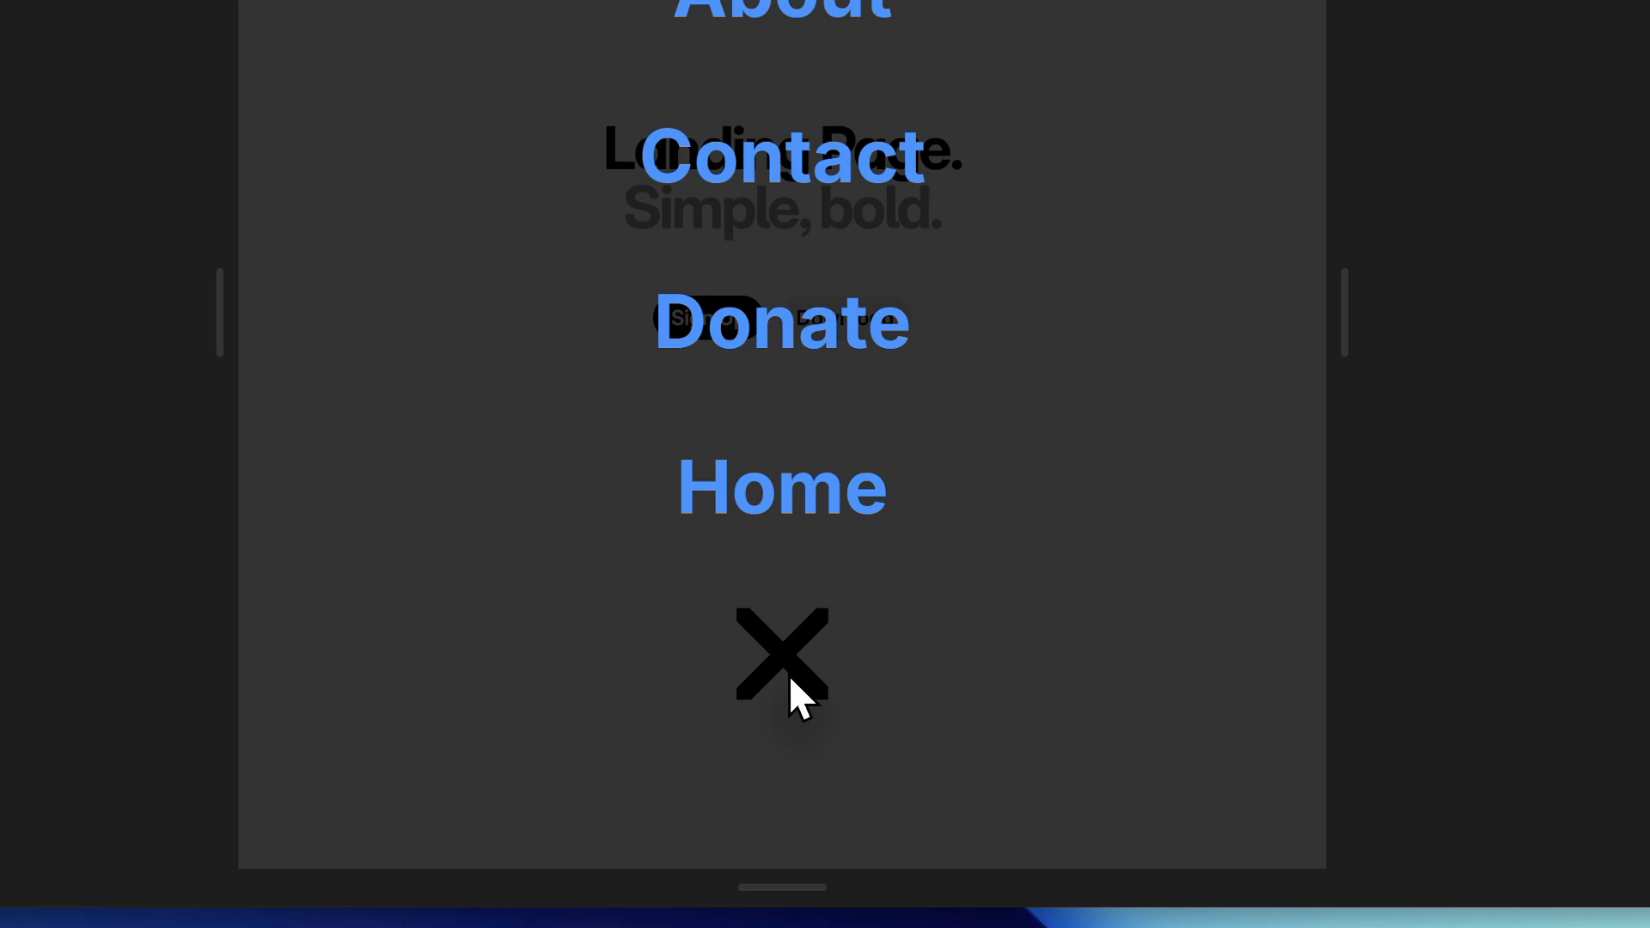
left_click(855, 753)
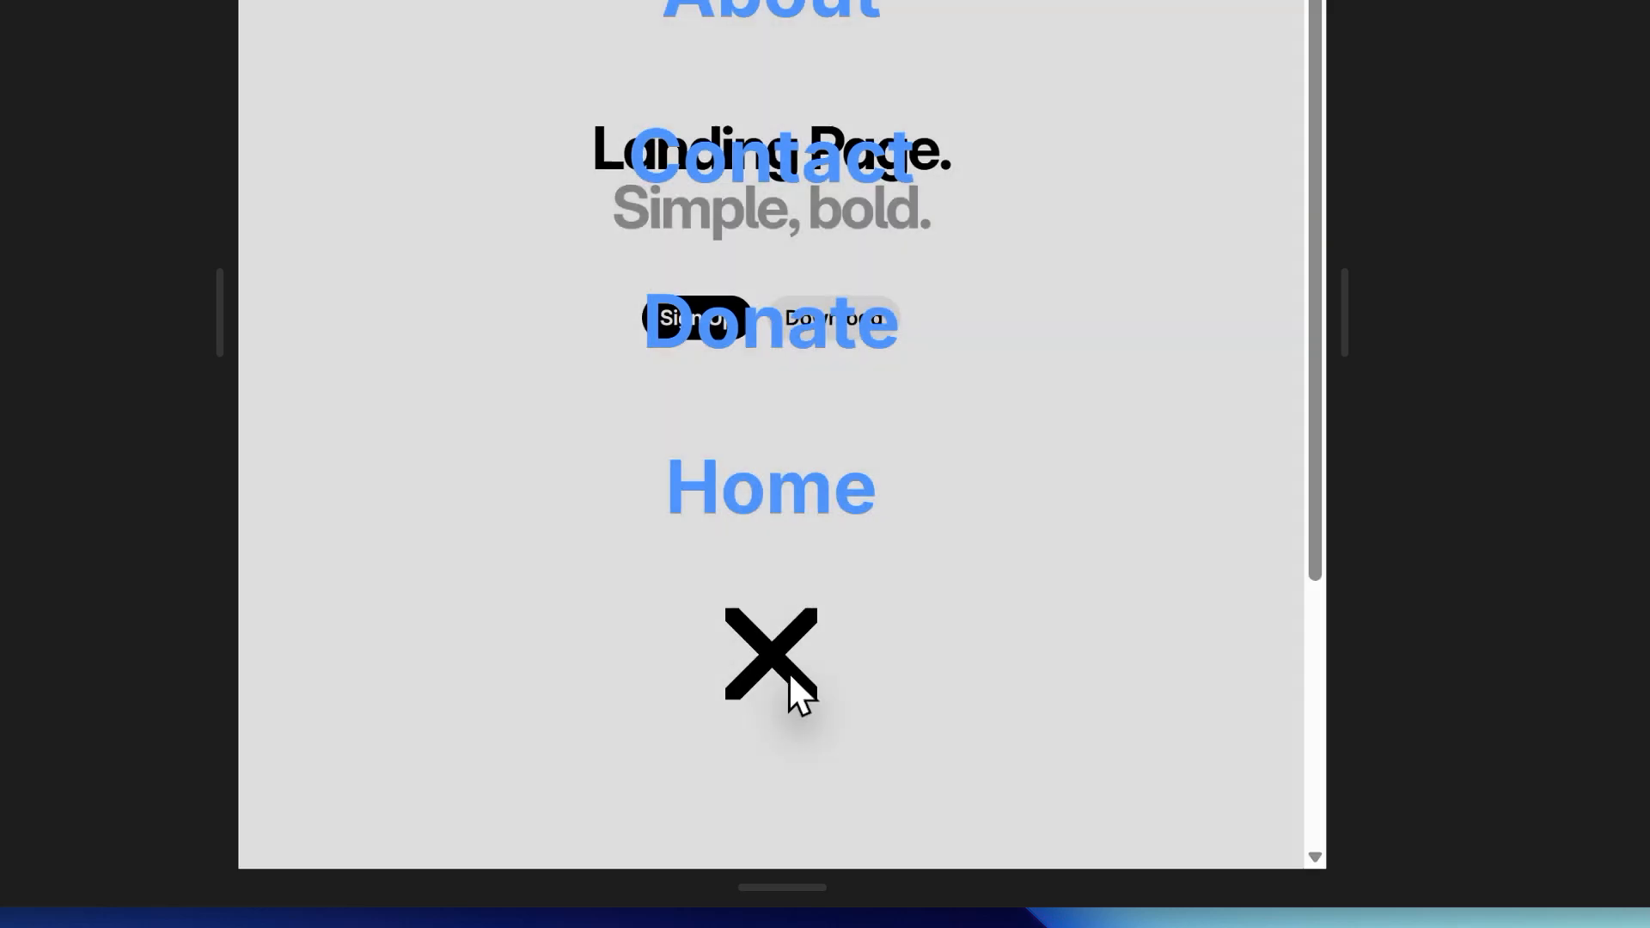